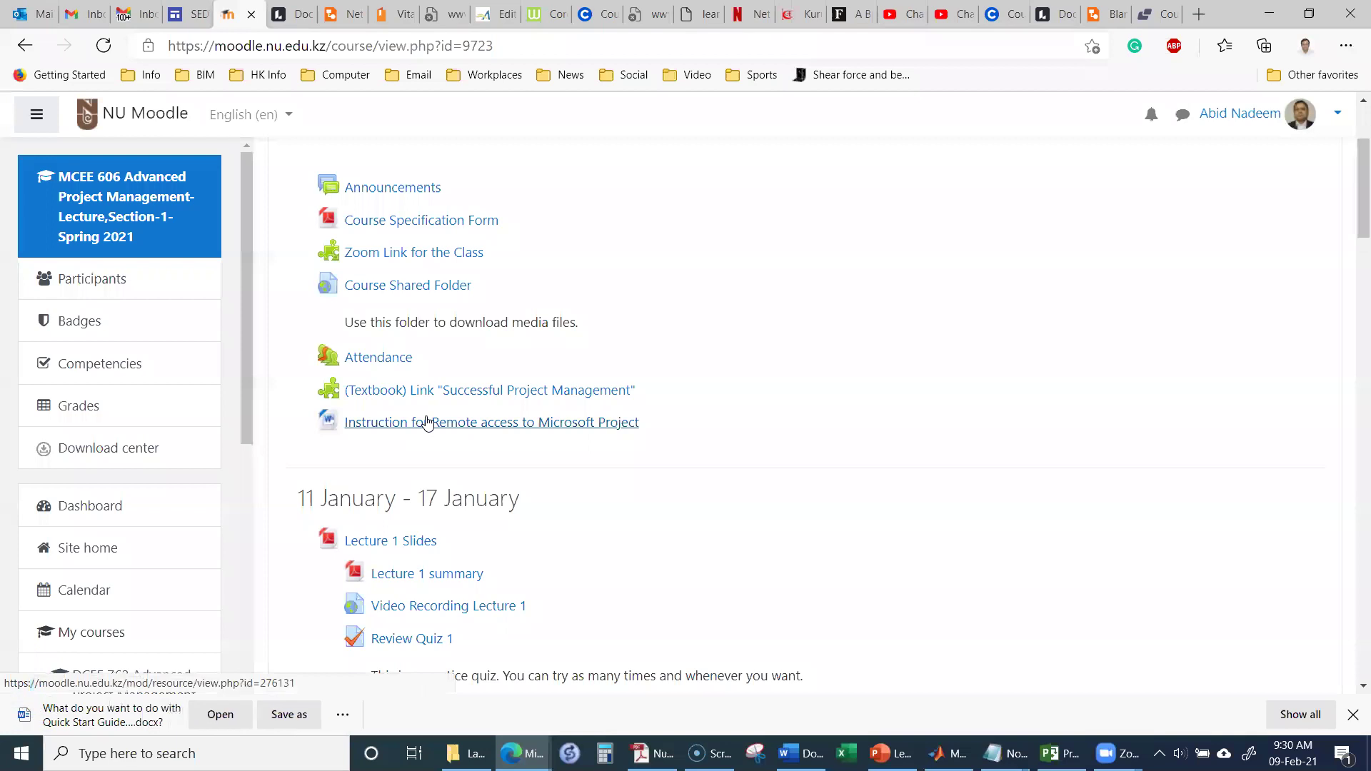
Step: Copy the vdi7-security remote-access link from the Quick Start Guide in Word
{"action": "left_click", "coordinate": [217, 715]}
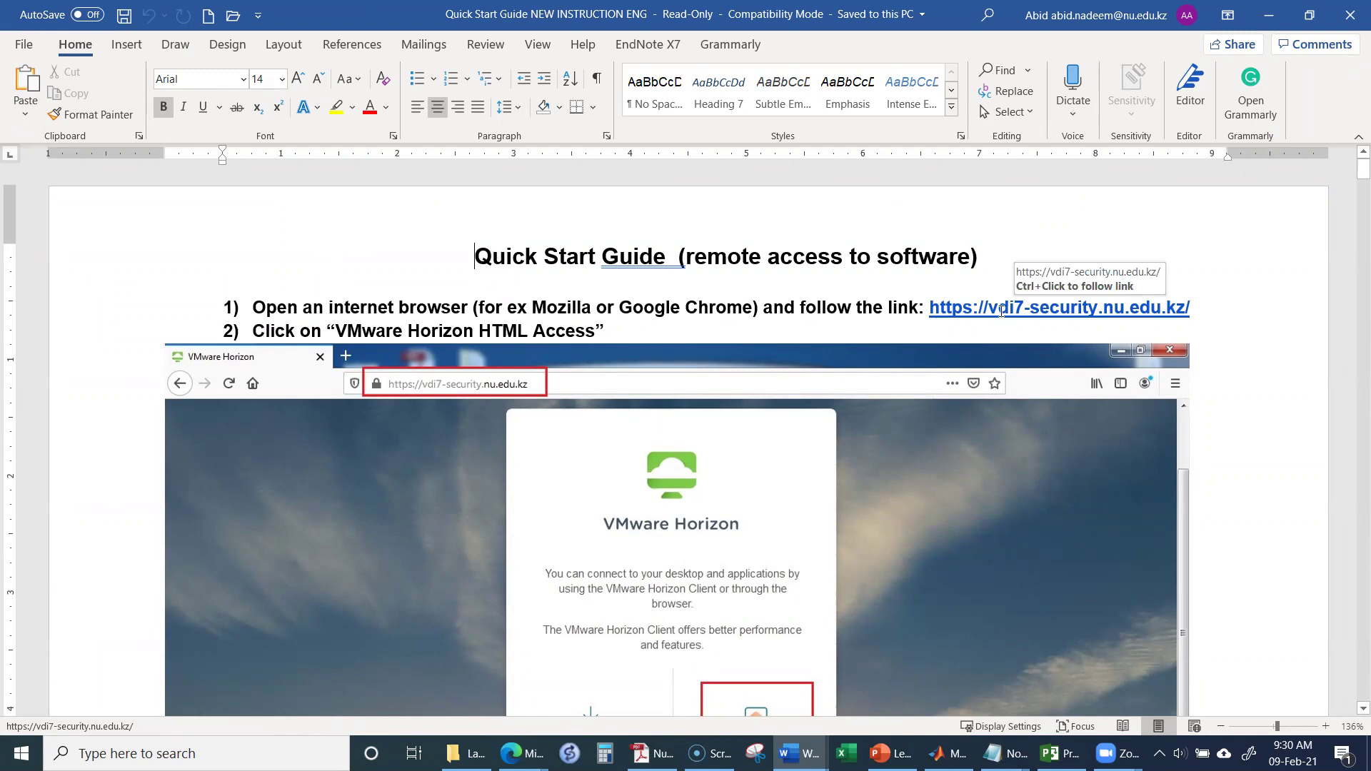
{"action": "left_click_drag", "start_coordinate": [931, 308], "coordinate": [1181, 300]}
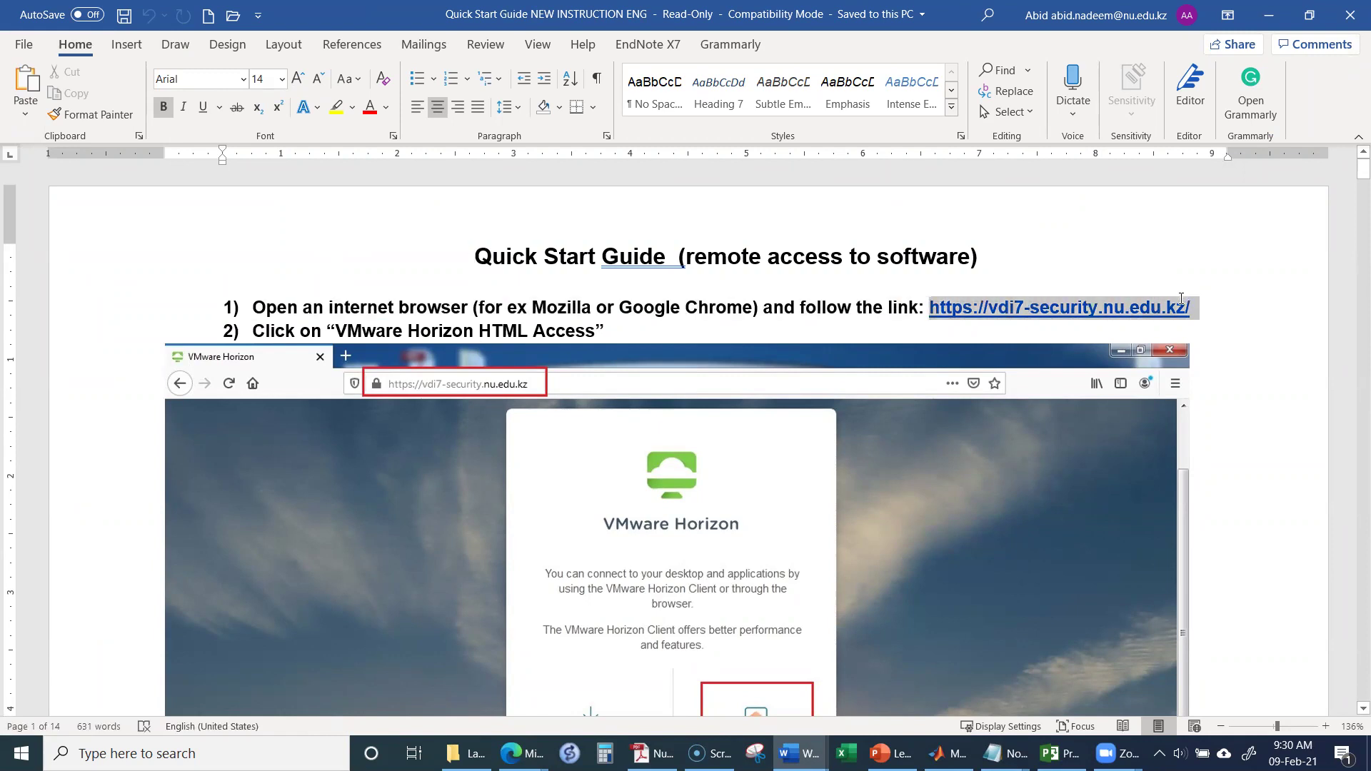
{"action": "right_click", "coordinate": [1181, 300]}
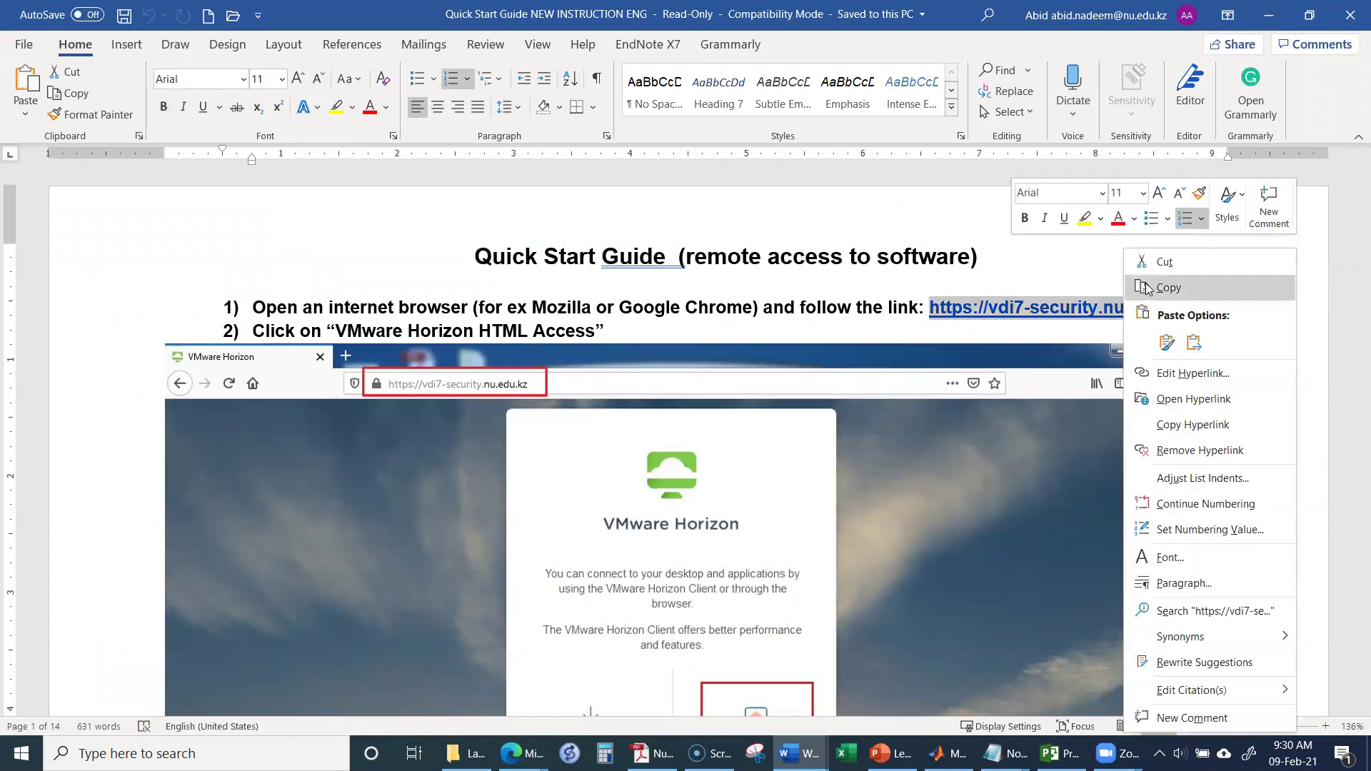
{"action": "left_click", "coordinate": [1145, 287]}
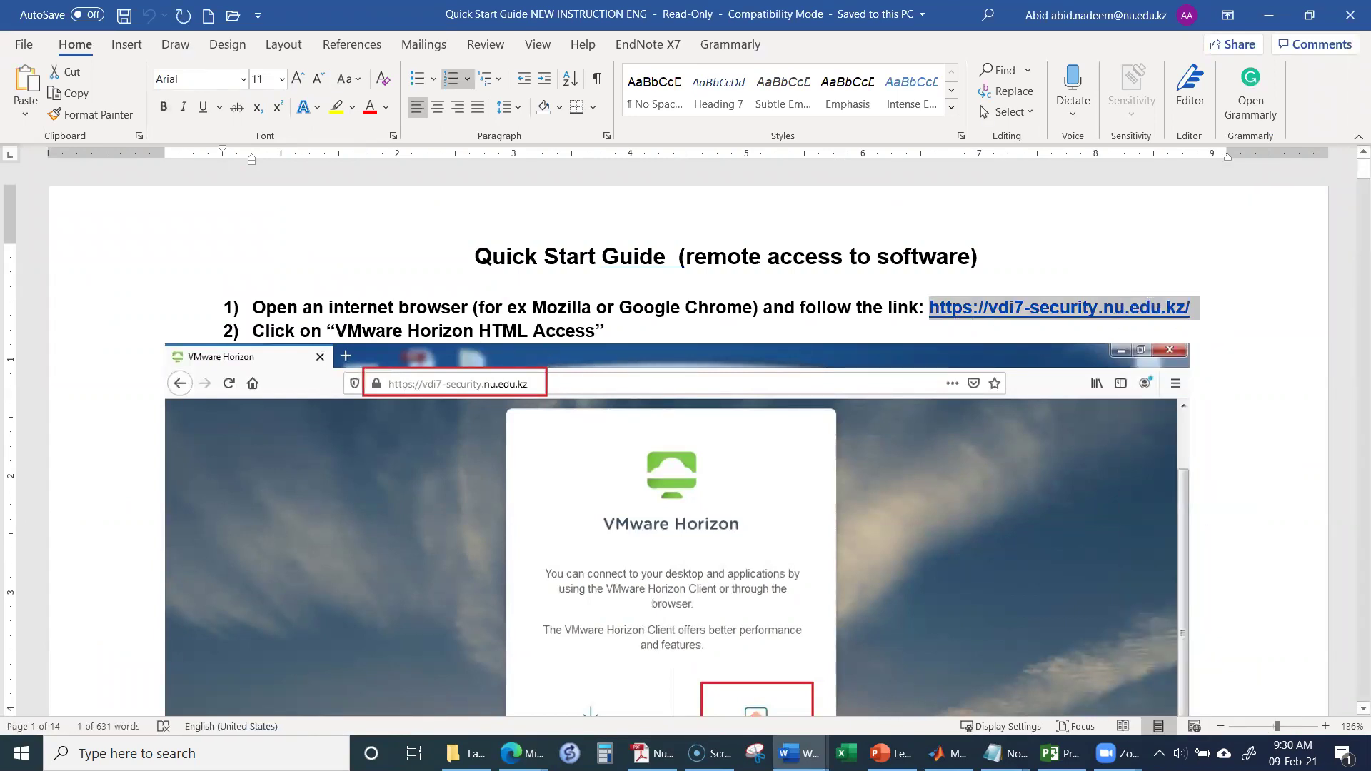
Step: Bring the Edge window with the Moodle course page back to the front
{"action": "left_click", "coordinate": [520, 753]}
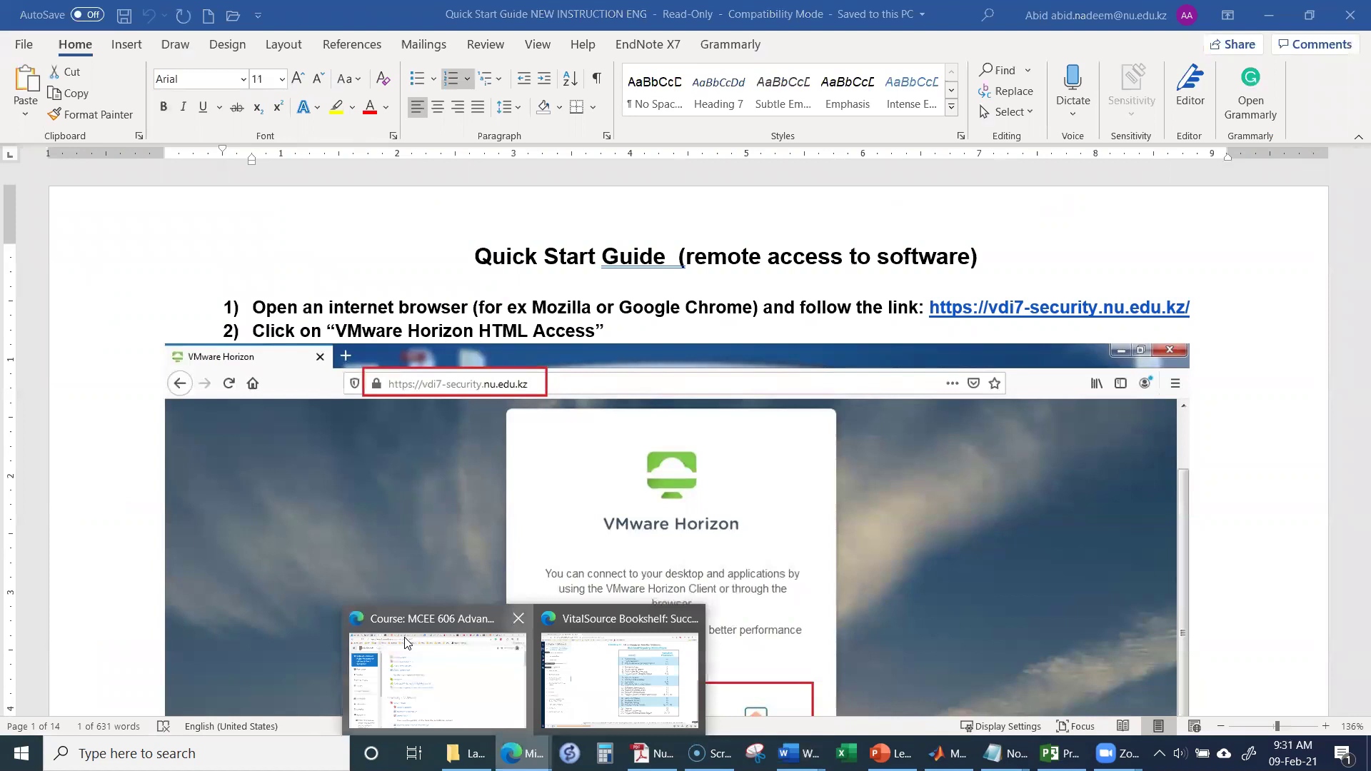
{"action": "left_click", "coordinate": [405, 643]}
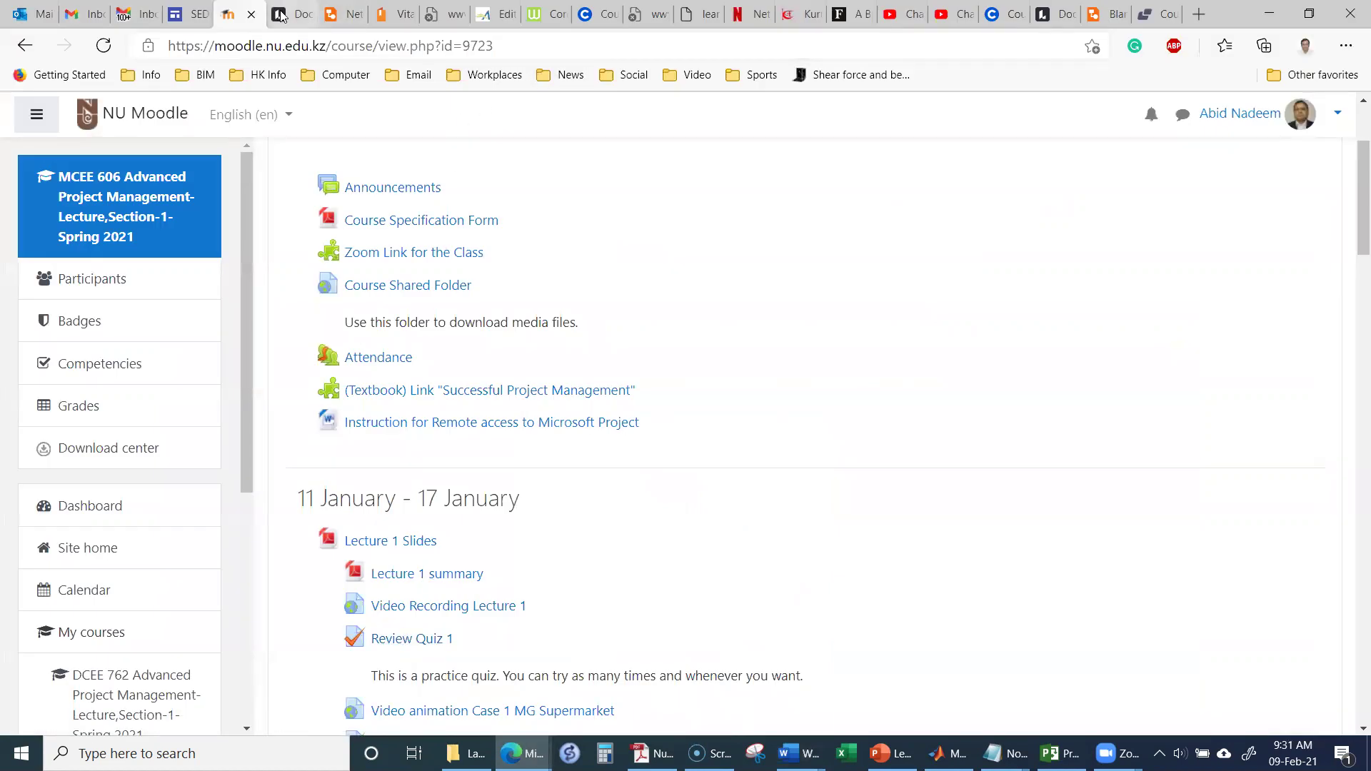
{"action": "left_click", "coordinate": [280, 16]}
Step: Load the copied vdi7-security.nu.edu.kz address in the VitalSource tab to reach VMware Horizon
{"action": "left_click", "coordinate": [345, 16]}
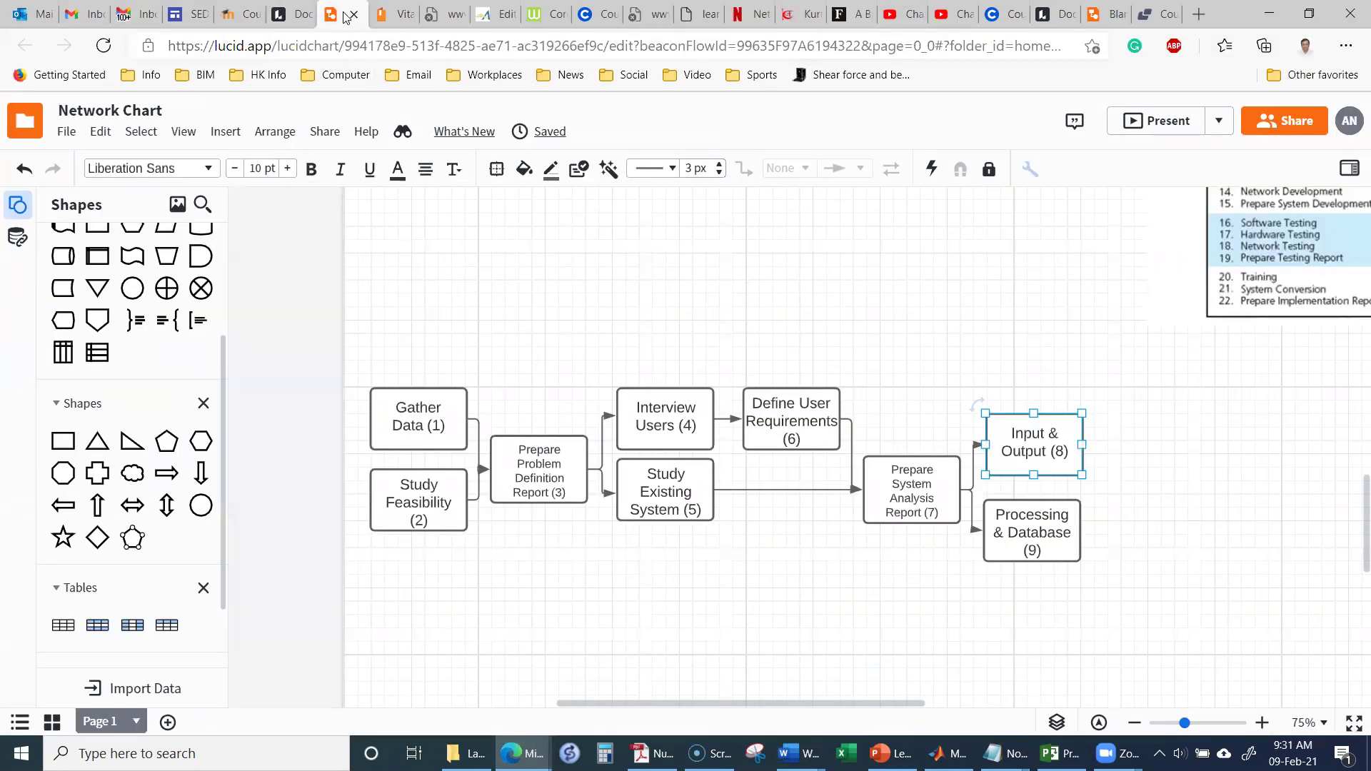
{"action": "left_click", "coordinate": [392, 14]}
{"action": "left_click", "coordinate": [335, 44]}
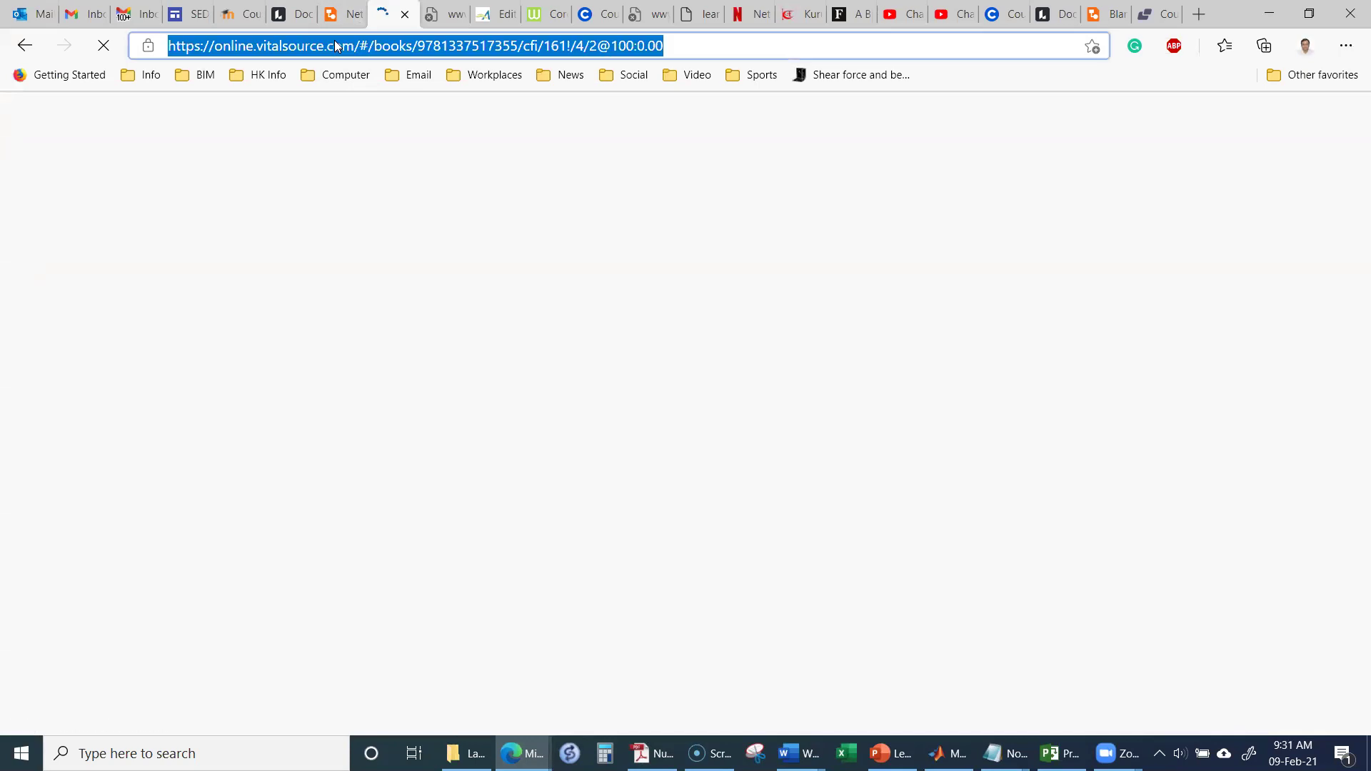
{"action": "right_click", "coordinate": [335, 45]}
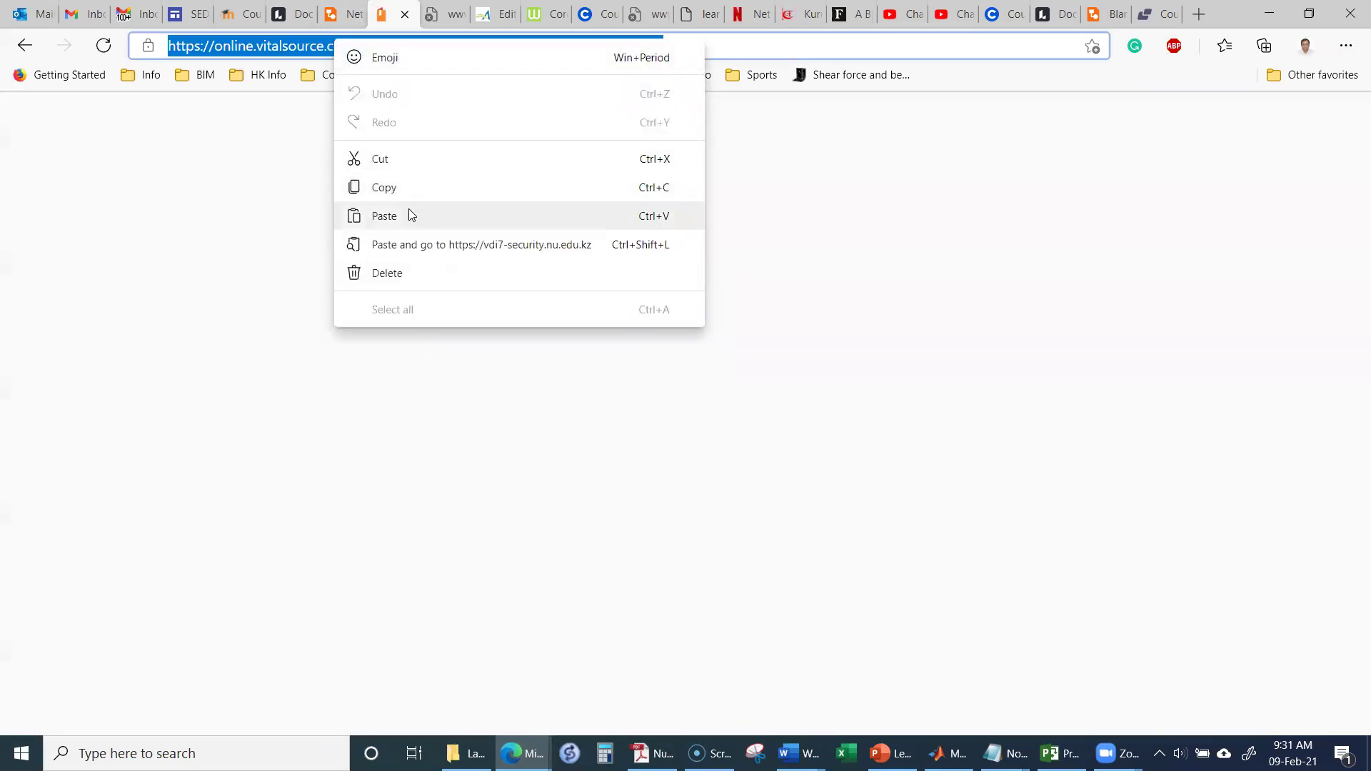
{"action": "left_click", "coordinate": [409, 215]}
{"action": "key", "text": "Return"}
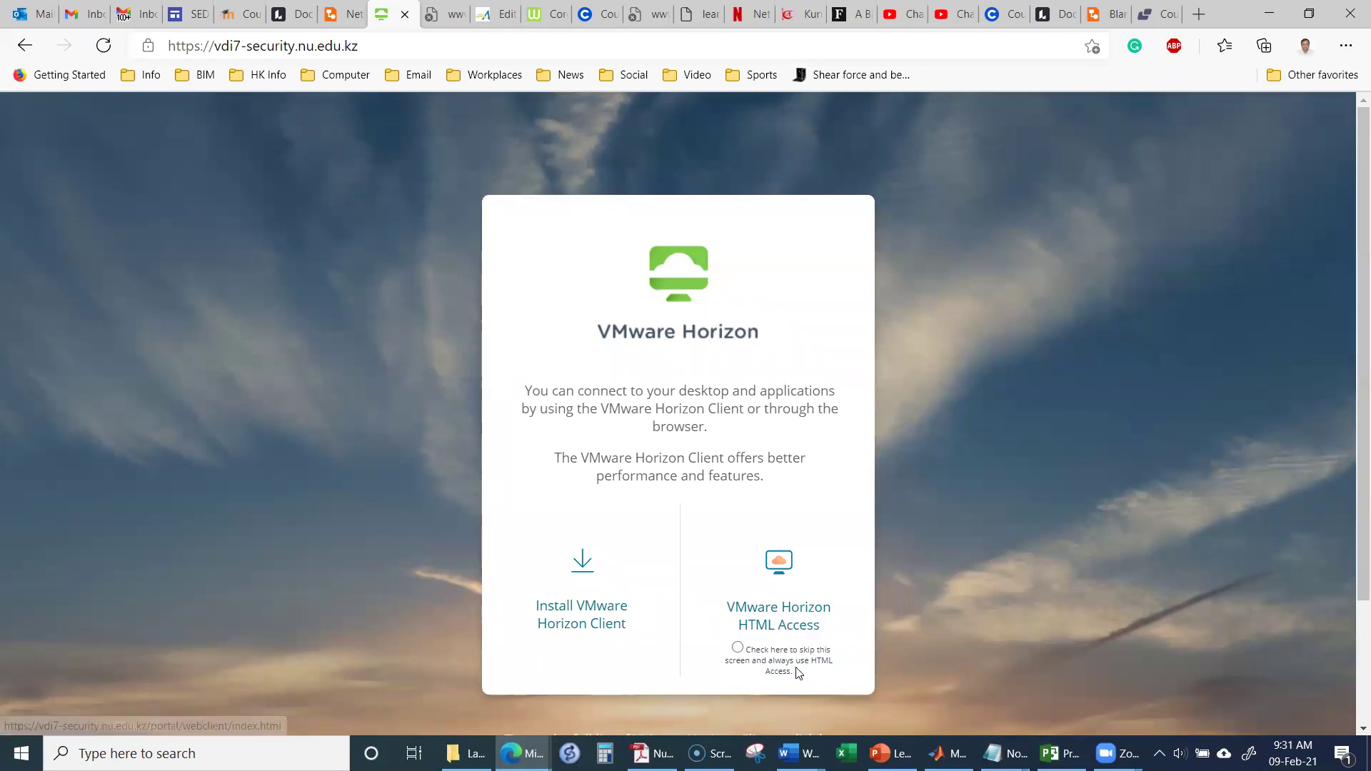
Step: Choose VMware Horizon HTML Access and autofill the saved username and password
{"action": "left_click", "coordinate": [778, 617]}
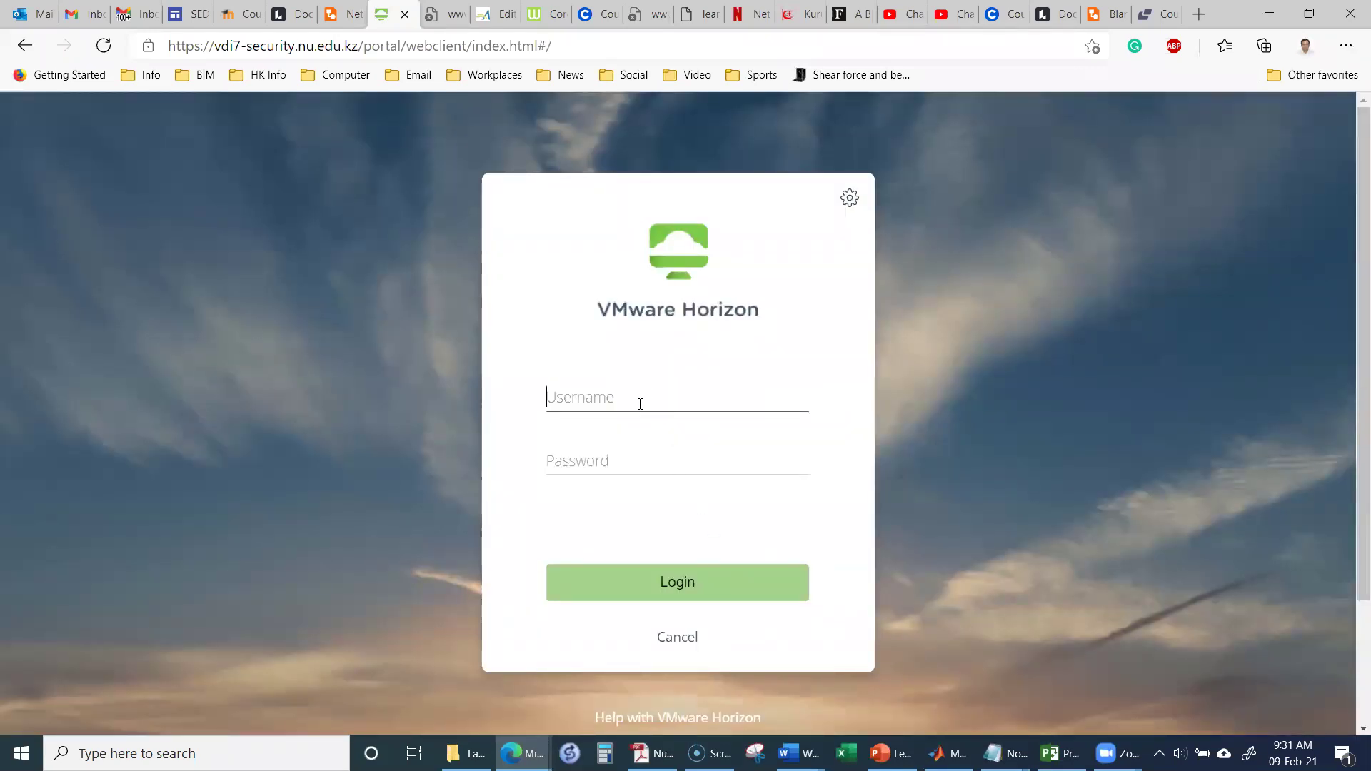
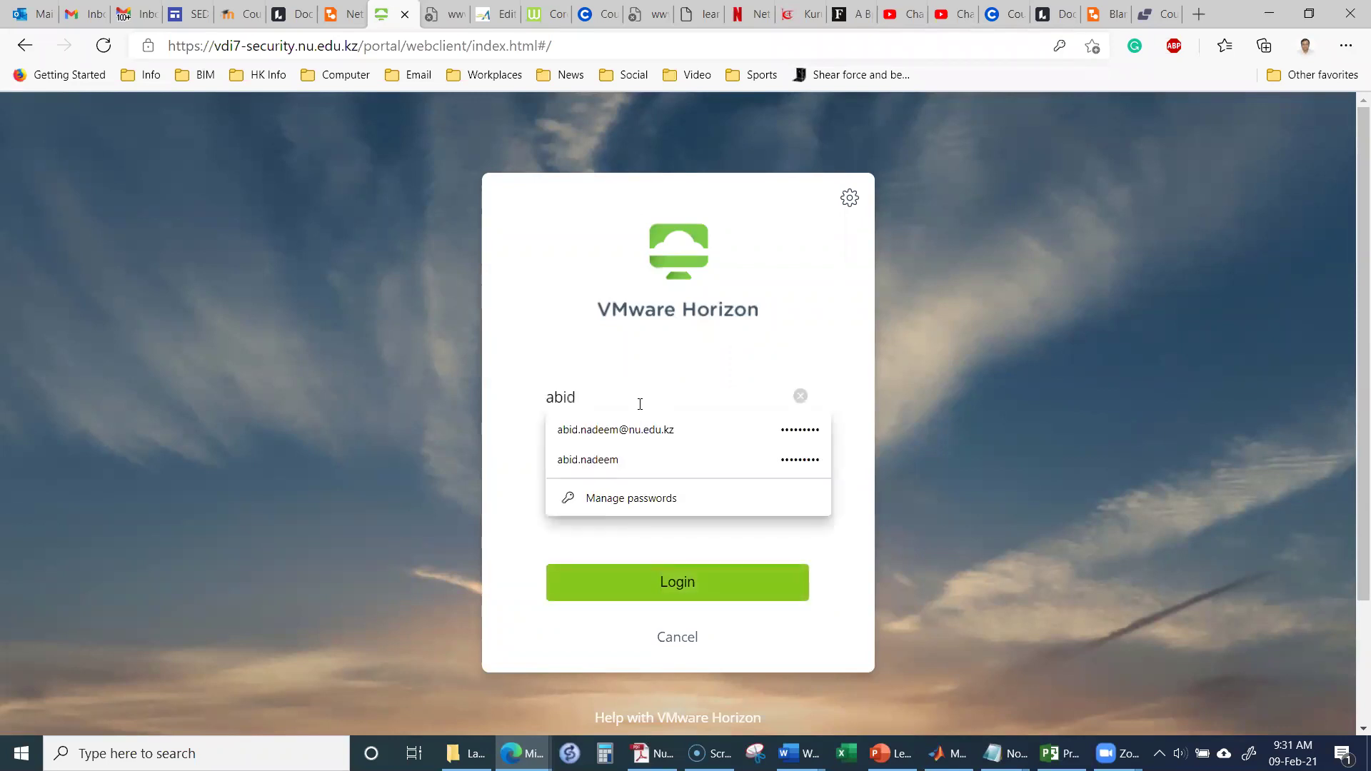
{"action": "left_click", "coordinate": [627, 451]}
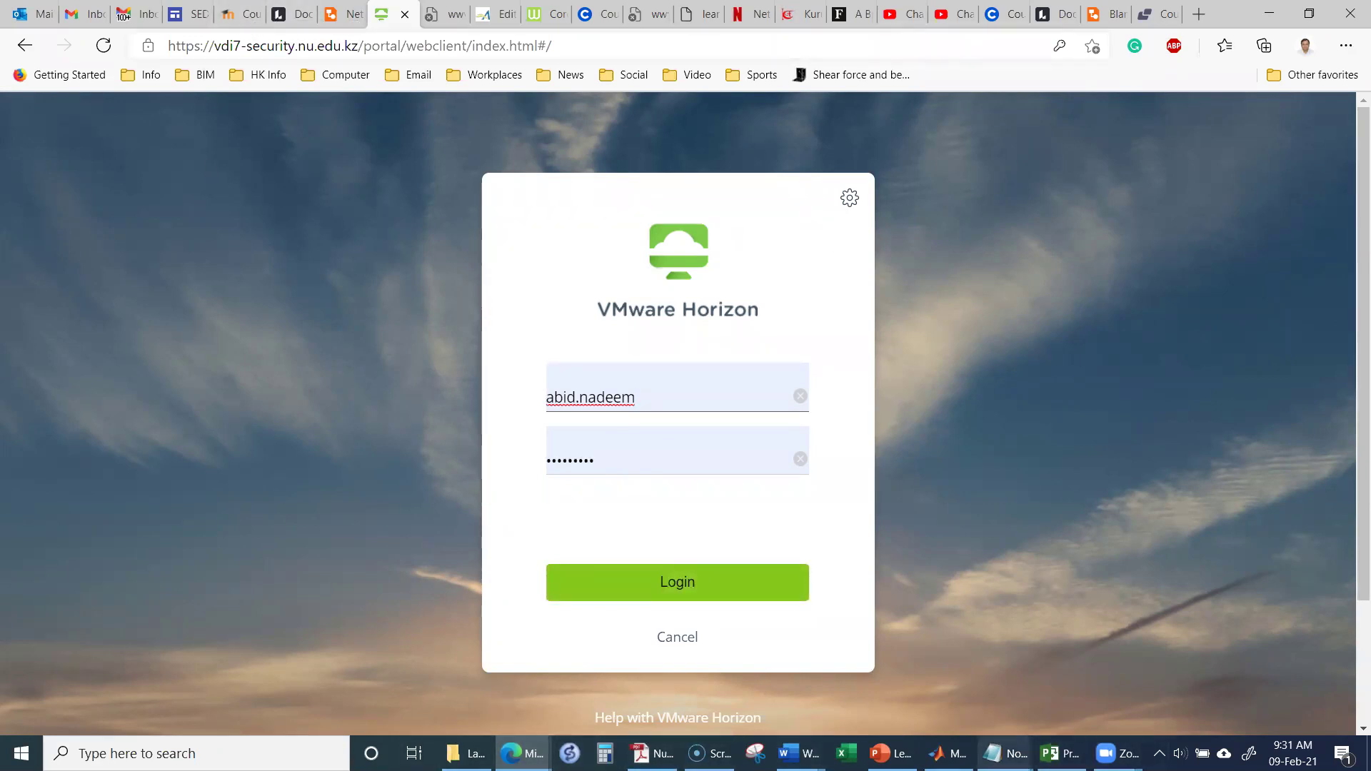
{"action": "left_click", "coordinate": [798, 754]}
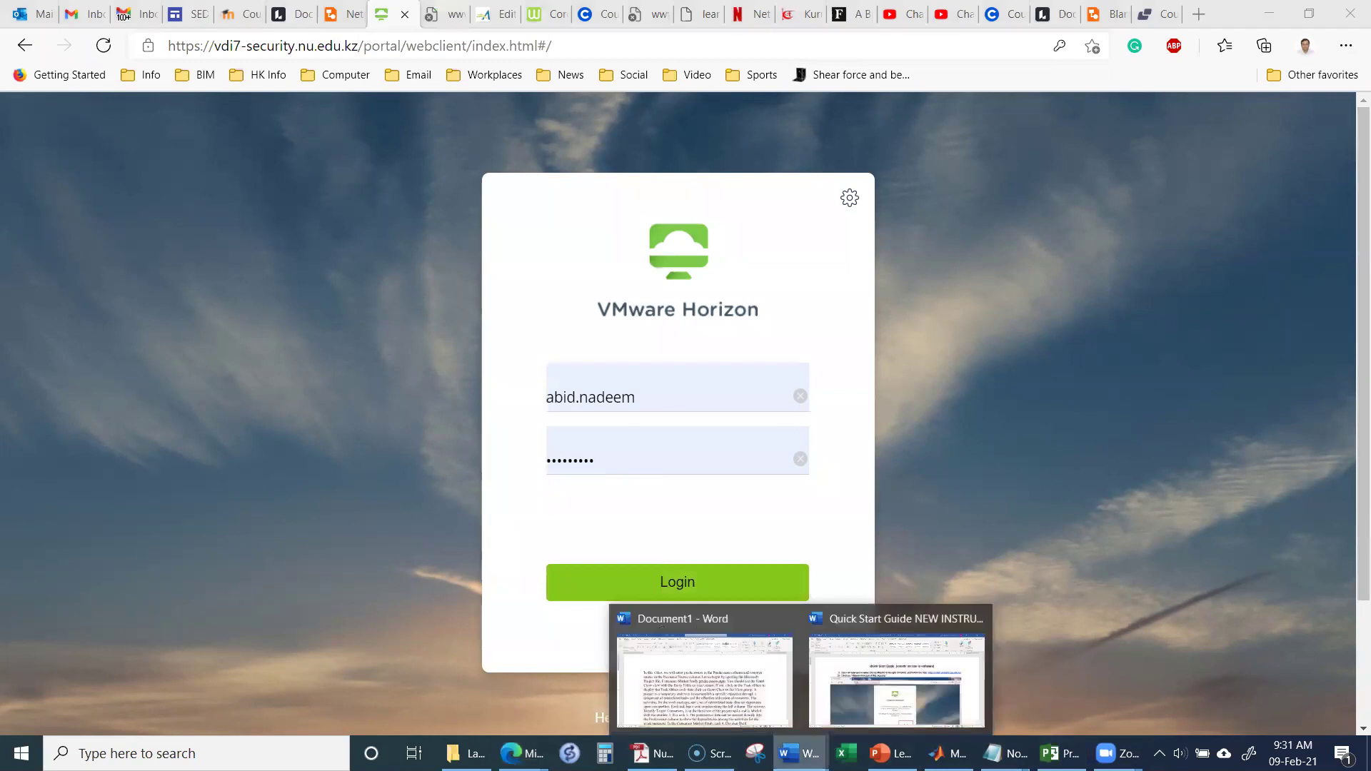
{"action": "left_click", "coordinate": [873, 673]}
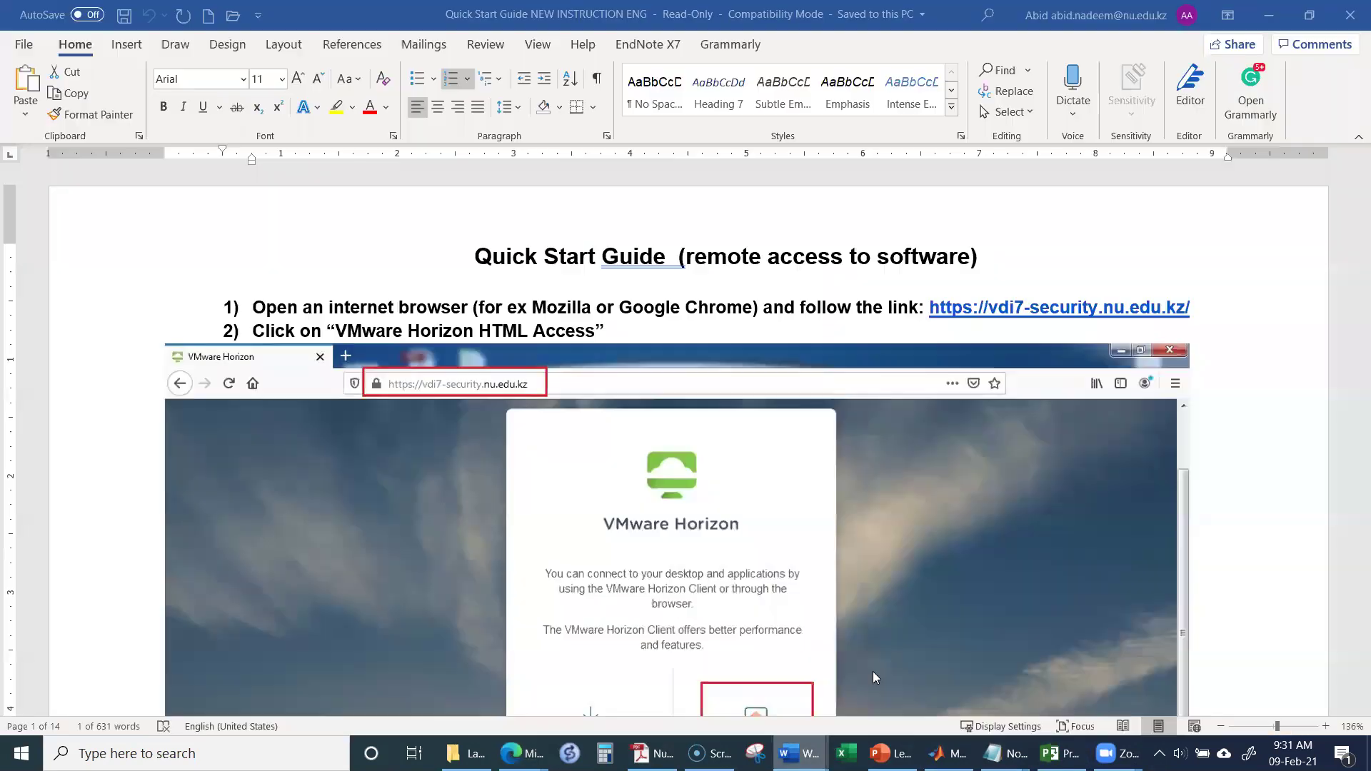
{"action": "scroll", "coordinate": [740, 500], "scroll_direction": "down", "scroll_amount": 4}
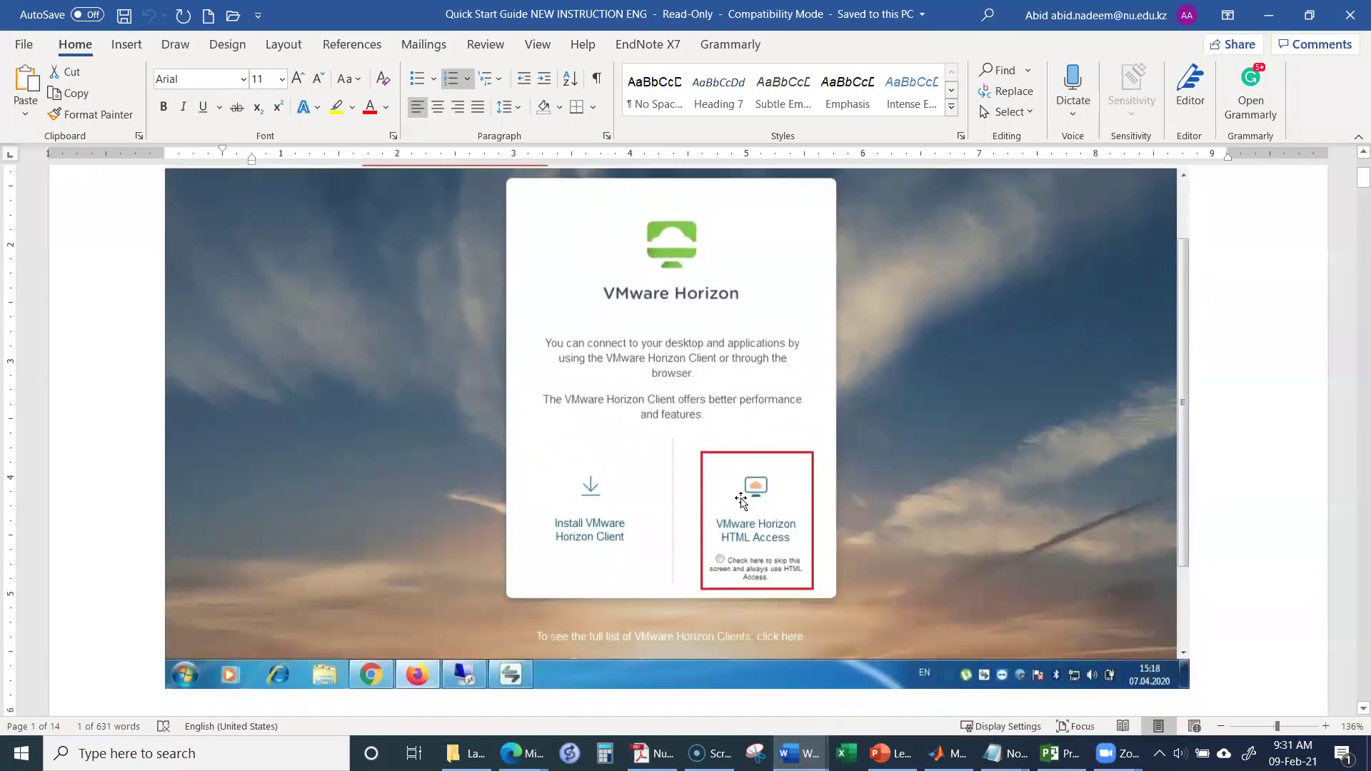
{"action": "scroll", "coordinate": [741, 500], "scroll_direction": "down", "scroll_amount": 15}
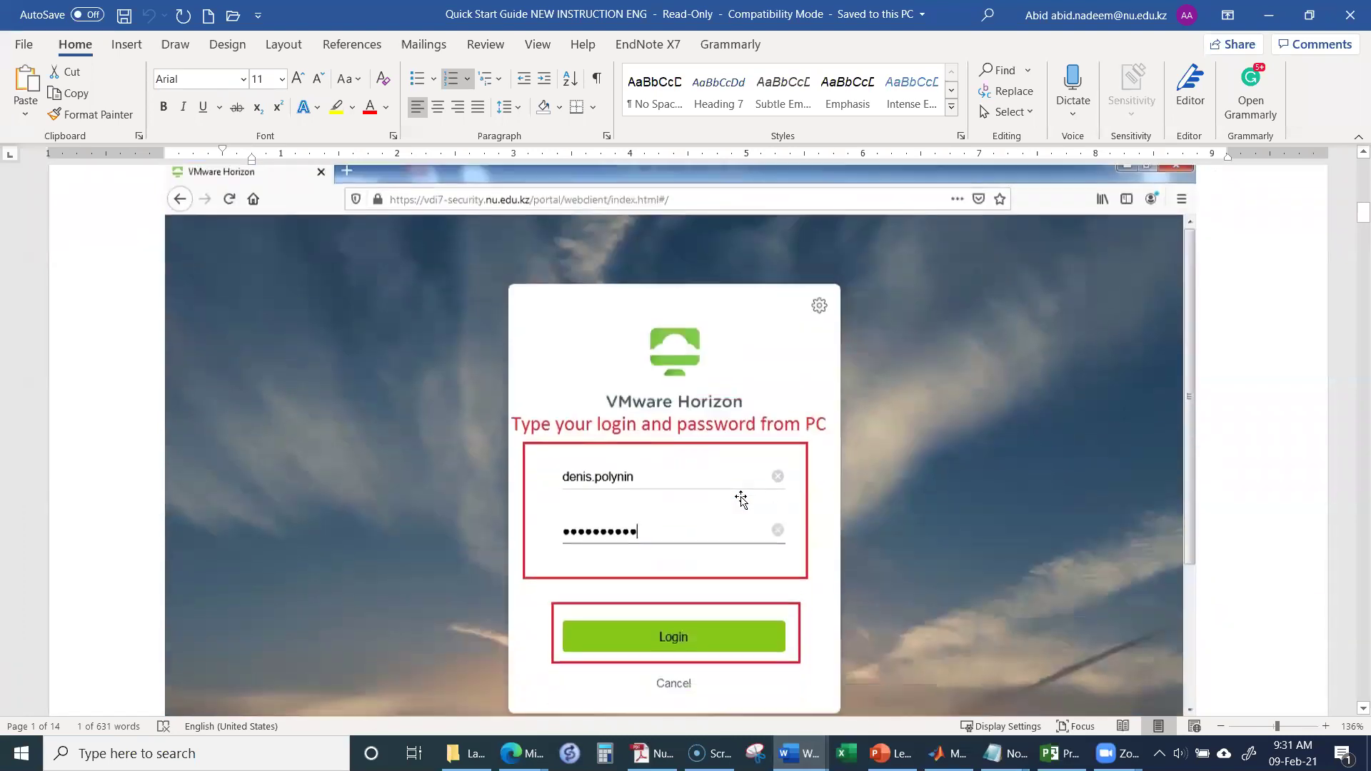
{"action": "scroll", "coordinate": [741, 500], "scroll_direction": "down", "scroll_amount": 2}
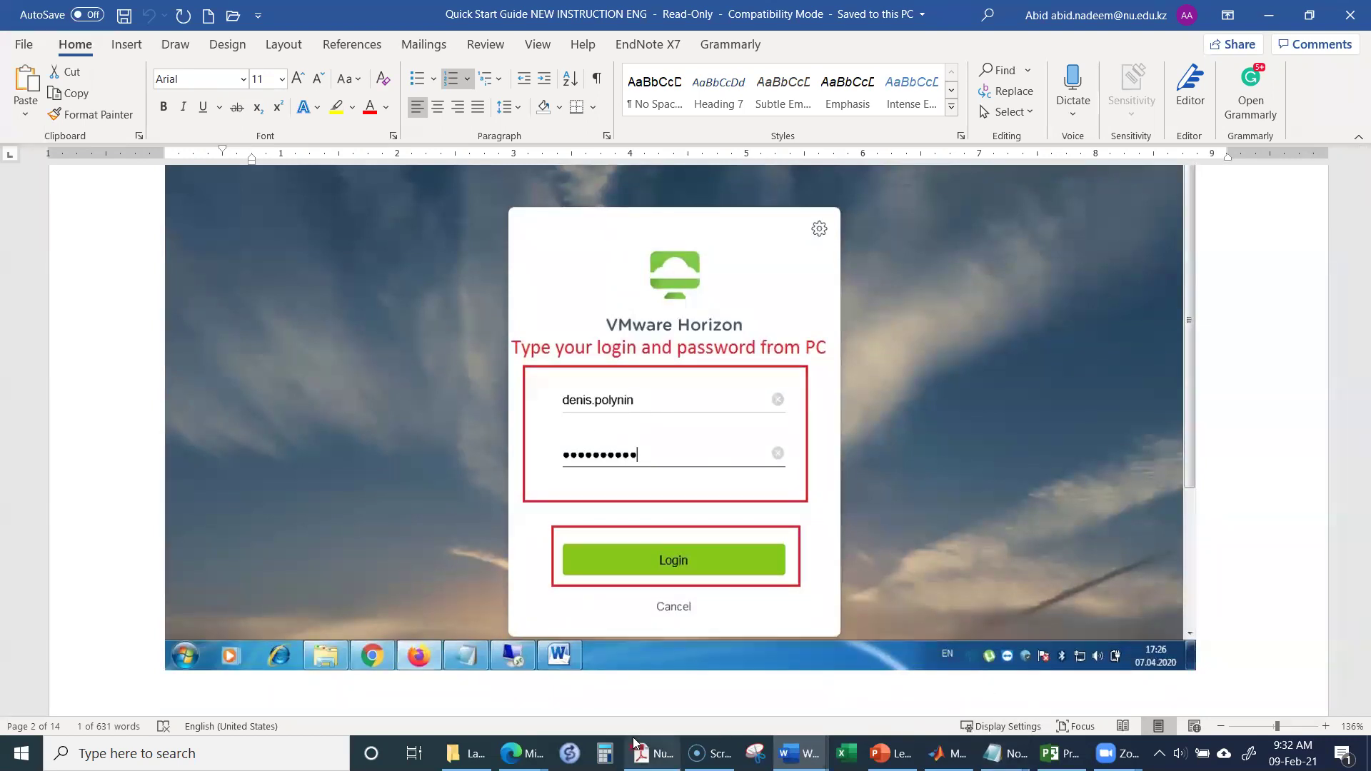
{"action": "mouse_move", "coordinate": [521, 753]}
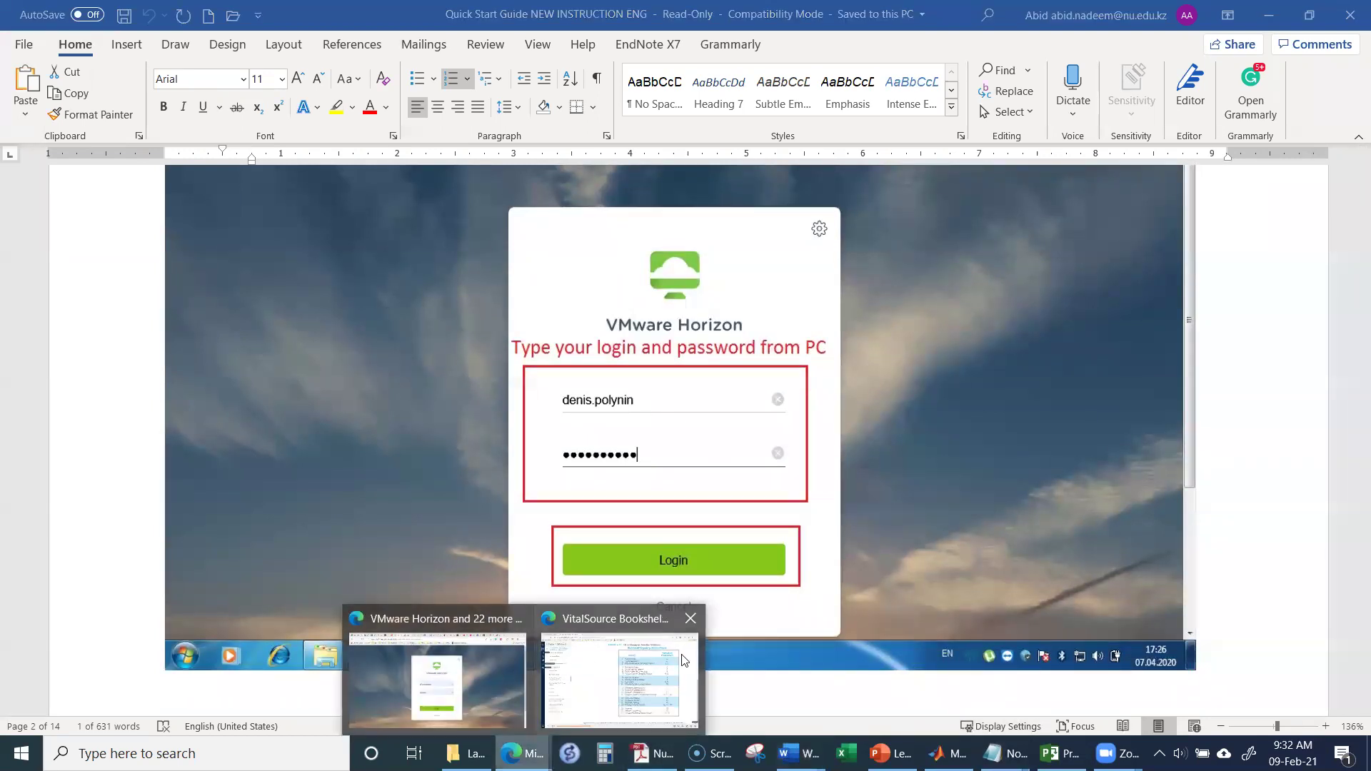
{"action": "left_click", "coordinate": [457, 668]}
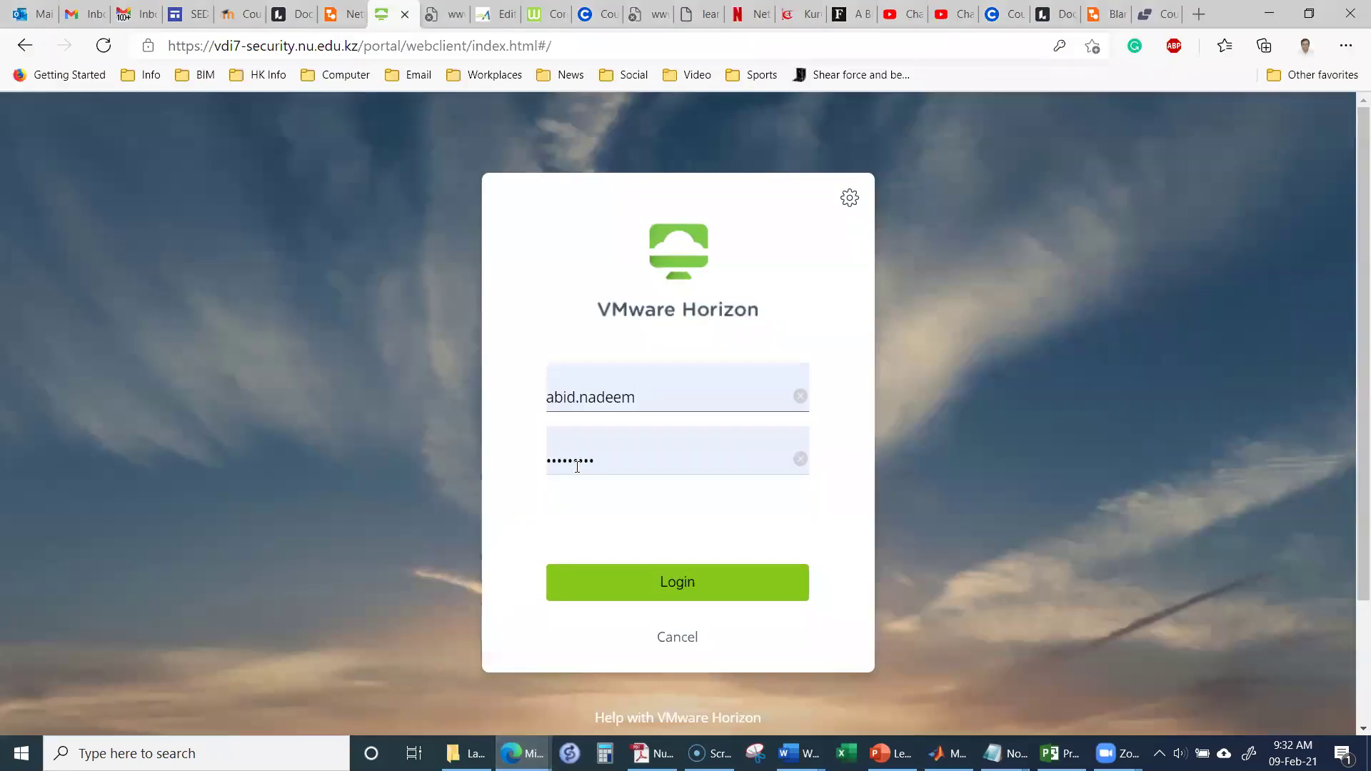
Step: Log in to Horizon HTML Access to list desktops such as 3323, 7422 and NU VDI Desktops
{"action": "left_click", "coordinate": [682, 597]}
{"action": "left_click", "coordinate": [643, 575]}
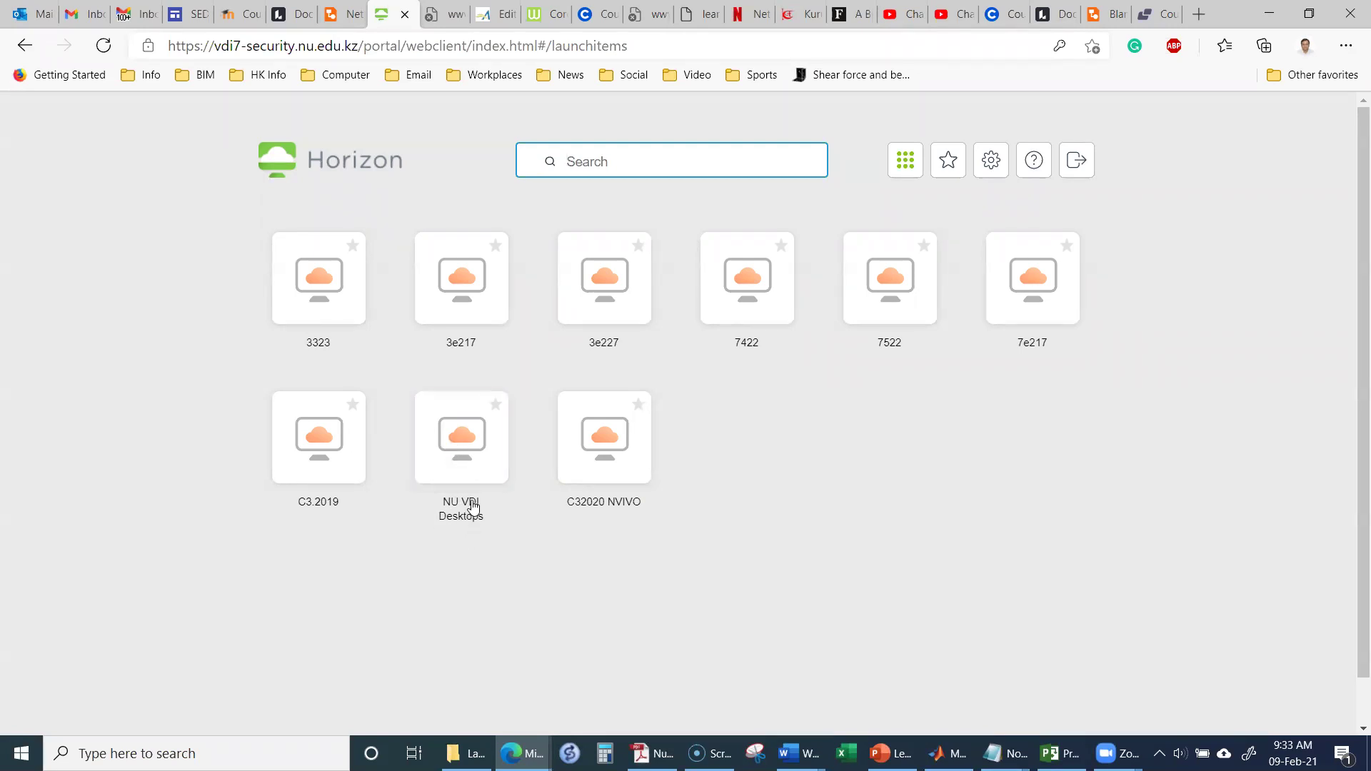
Step: Launch the NU VDI Desktops session and dismiss its Windows update notification
{"action": "left_click", "coordinate": [465, 461]}
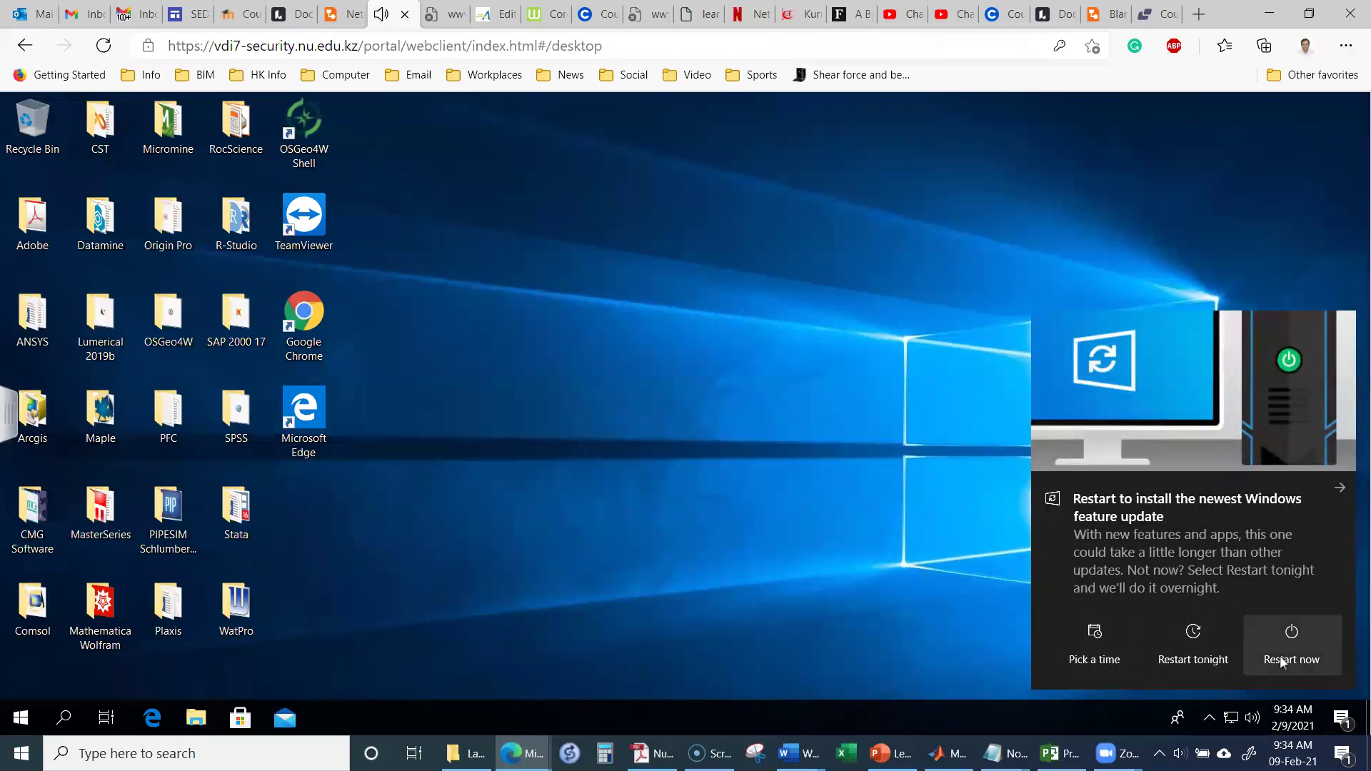
{"action": "left_click", "coordinate": [1339, 490]}
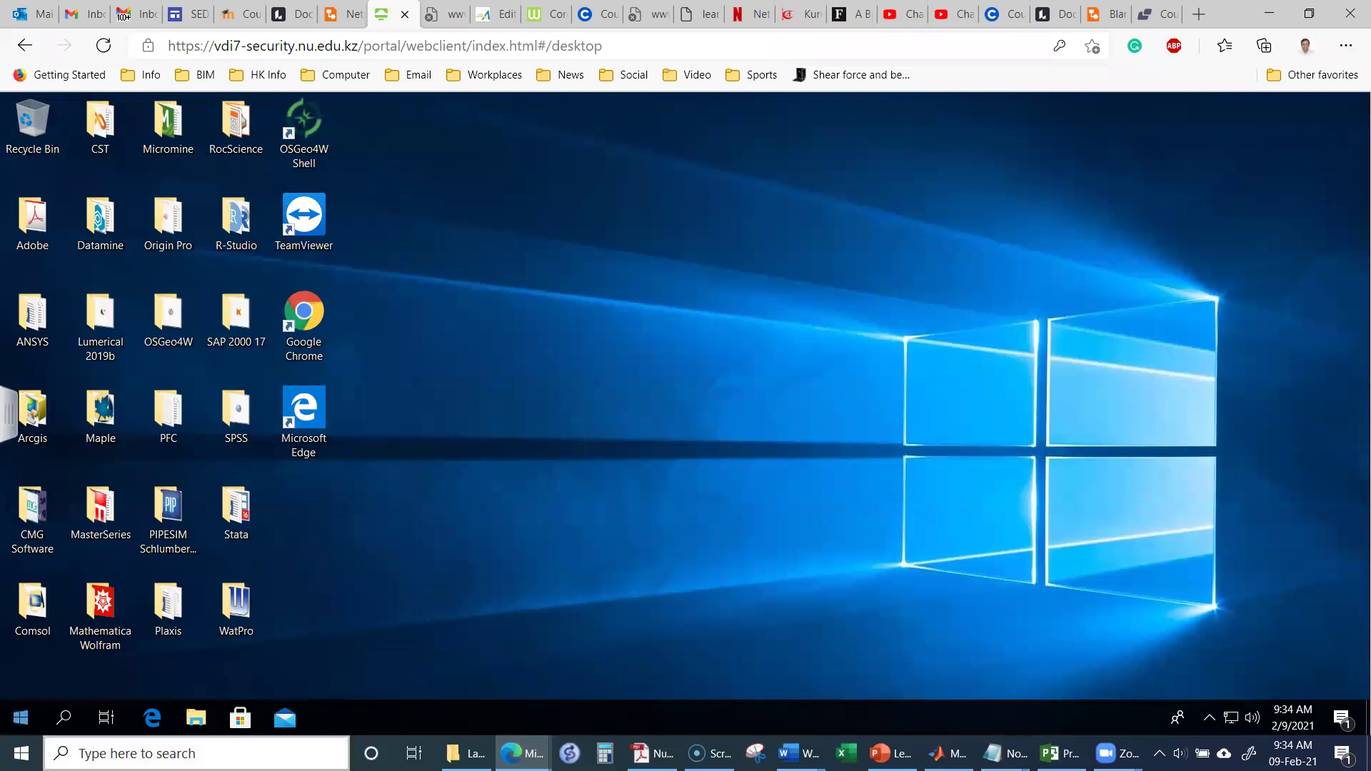
{"action": "left_click", "coordinate": [63, 720]}
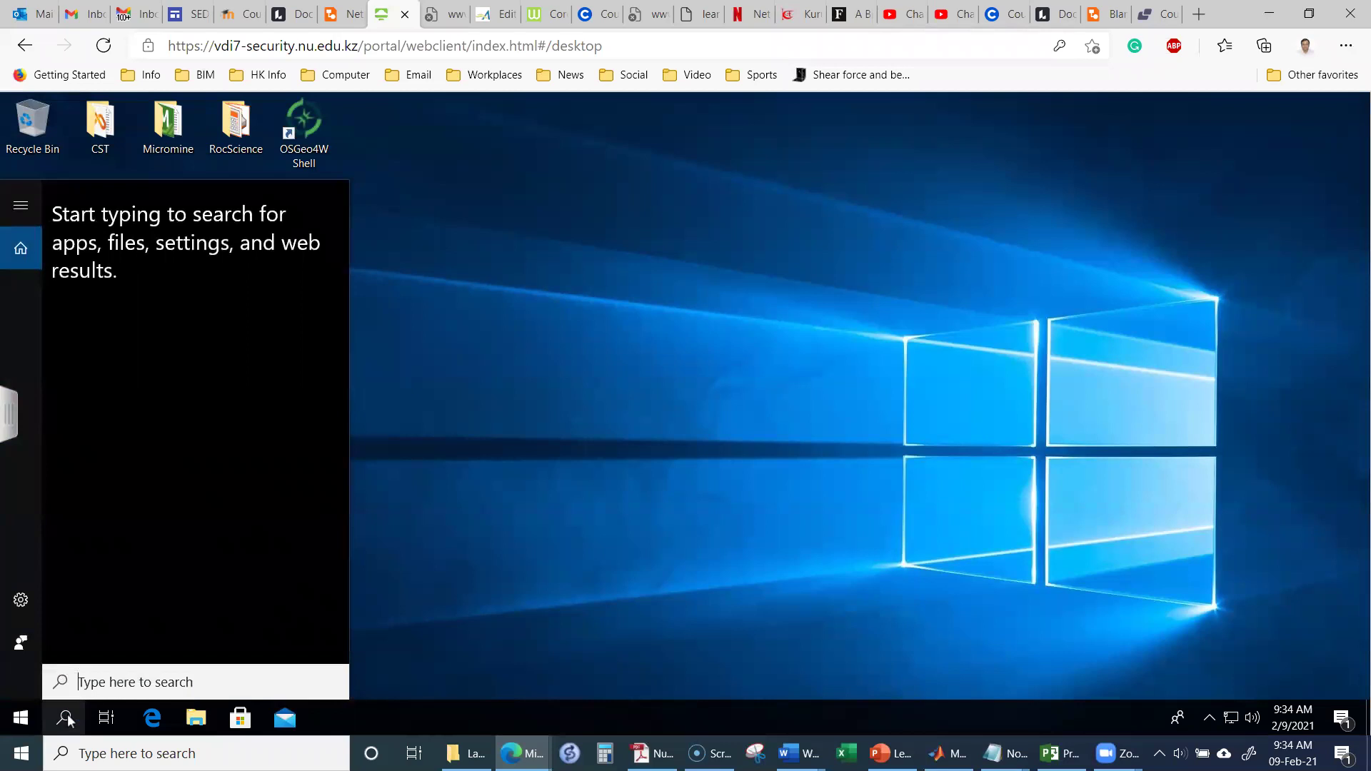
Step: Search for 'project', launch Project 2016 and start a Blank Project
{"action": "type", "text": "project"}
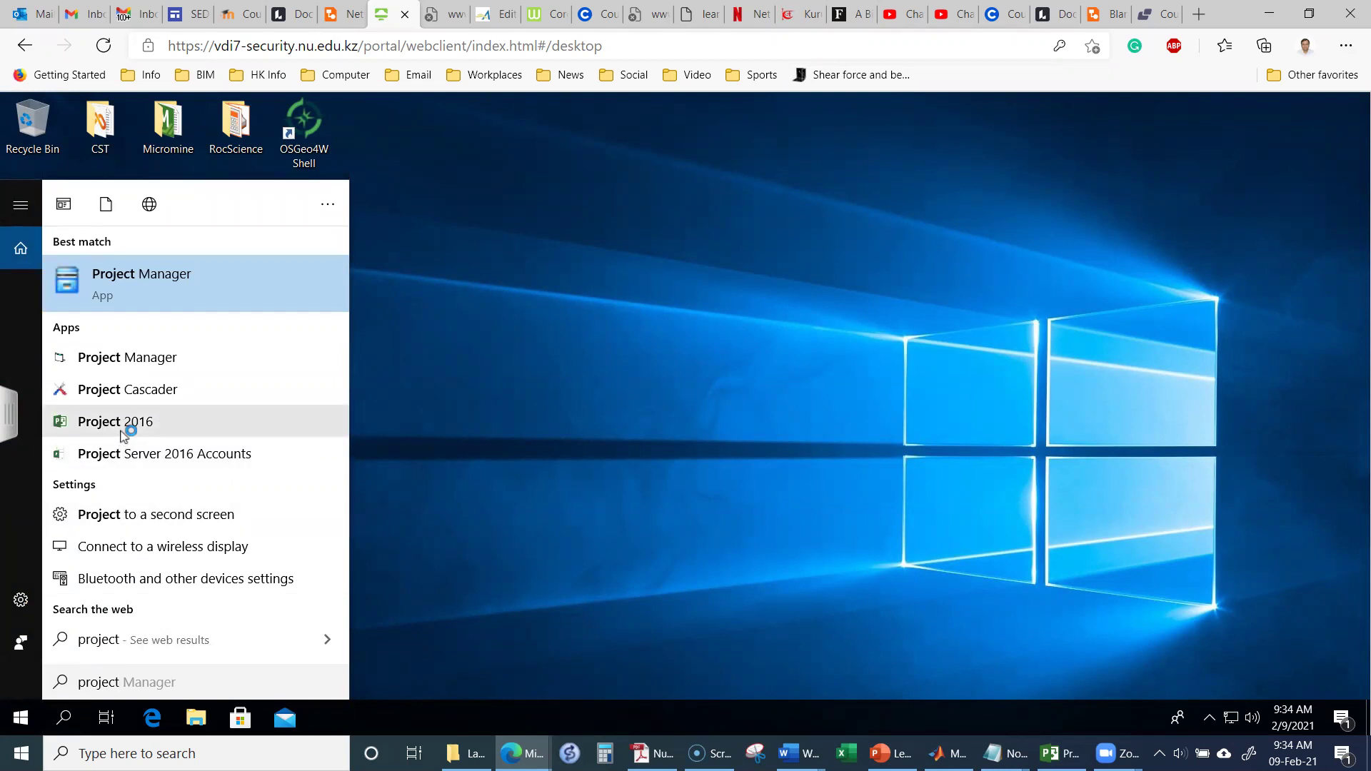
{"action": "left_click", "coordinate": [121, 435]}
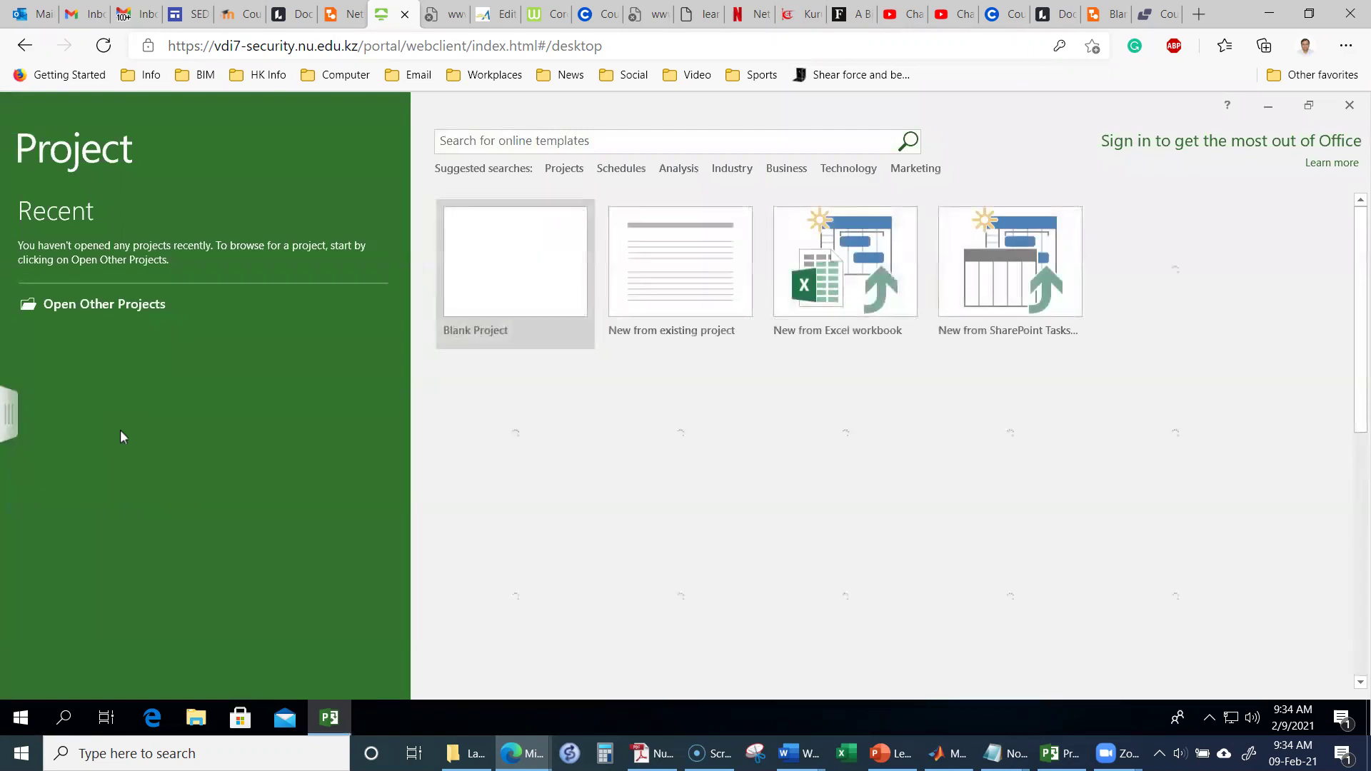
{"action": "left_click", "coordinate": [468, 269]}
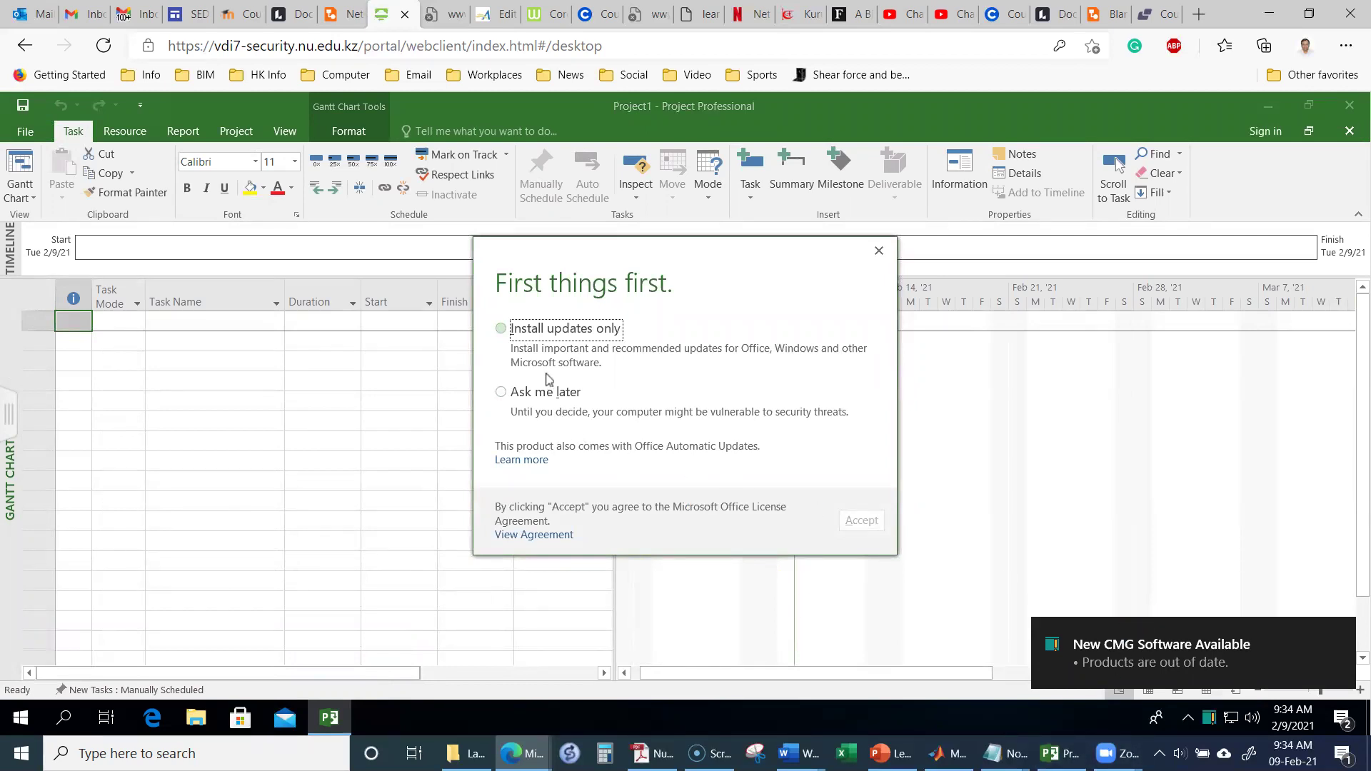
Step: Answer the First things first prompt with Install updates only and accept it
{"action": "left_click", "coordinate": [501, 329]}
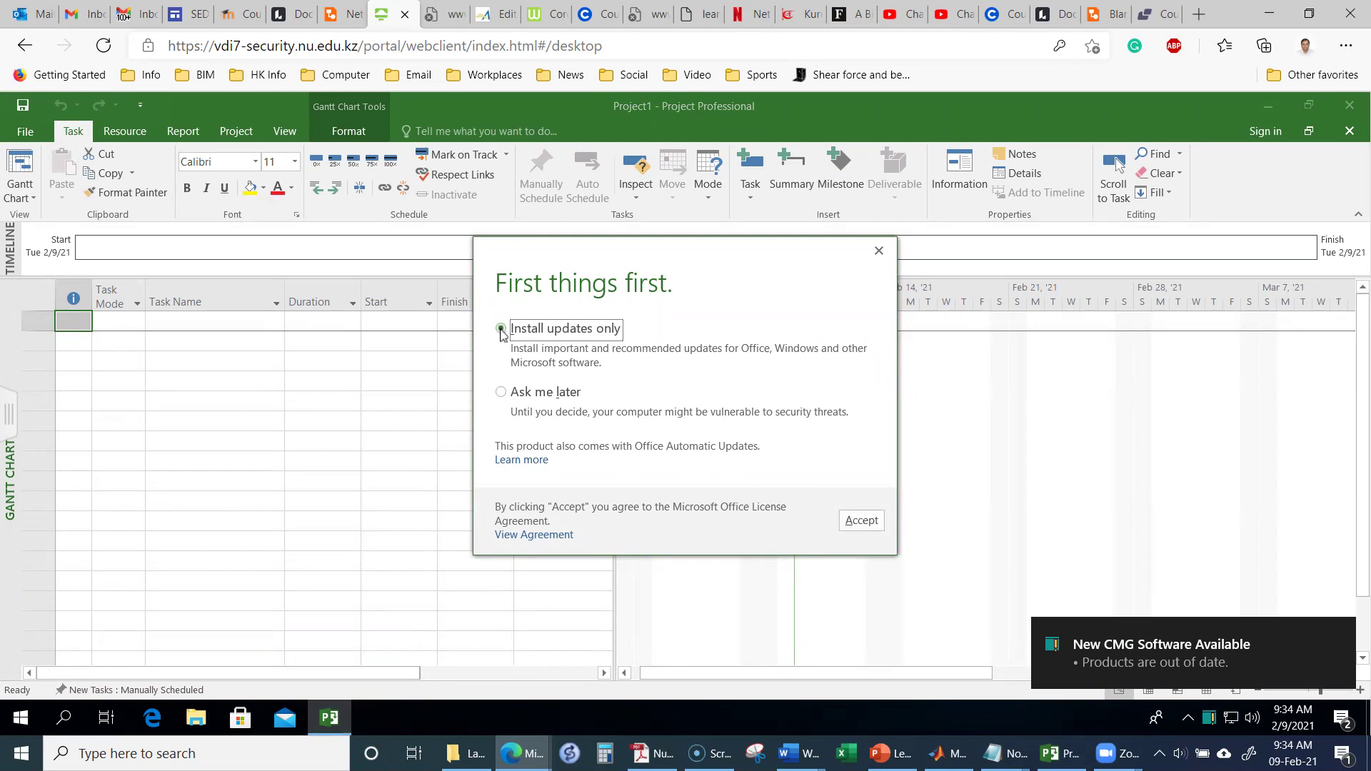
{"action": "left_click", "coordinate": [867, 527]}
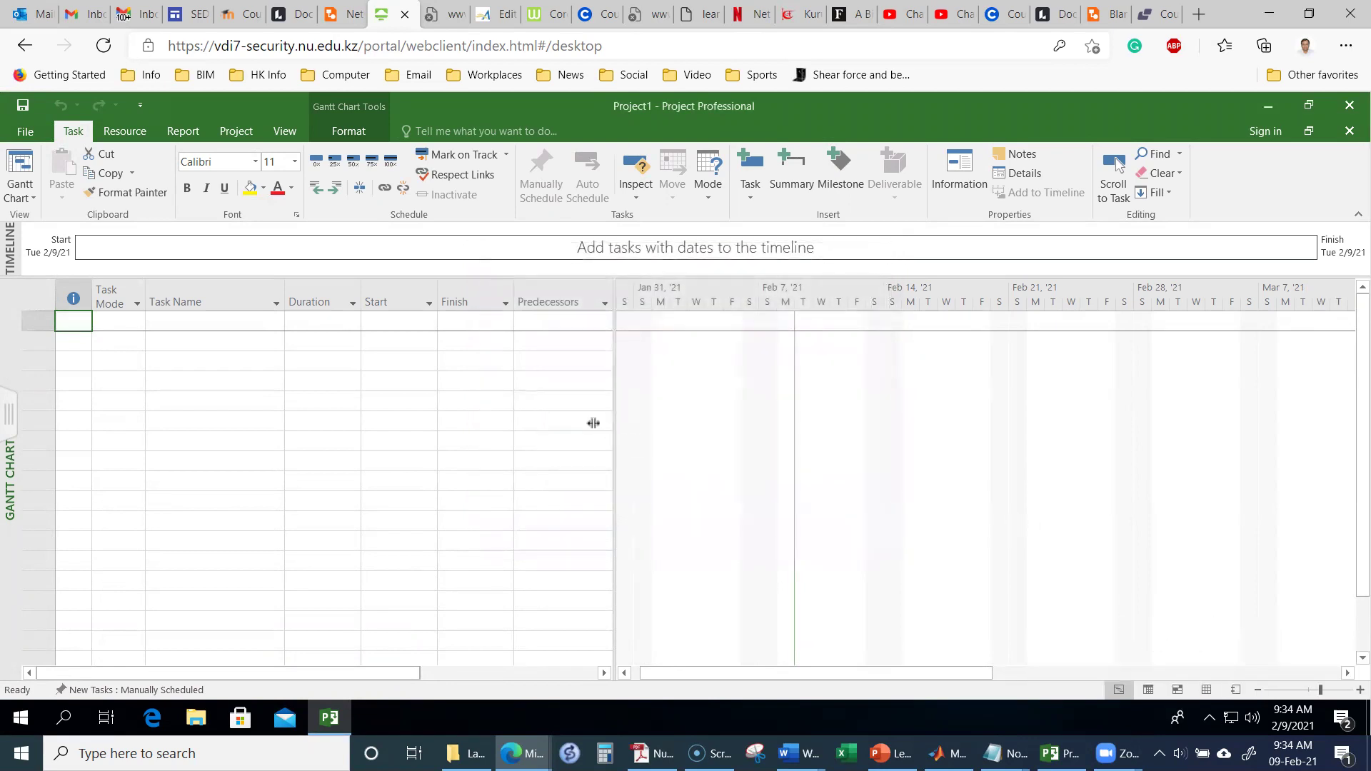
{"action": "left_click", "coordinate": [181, 327]}
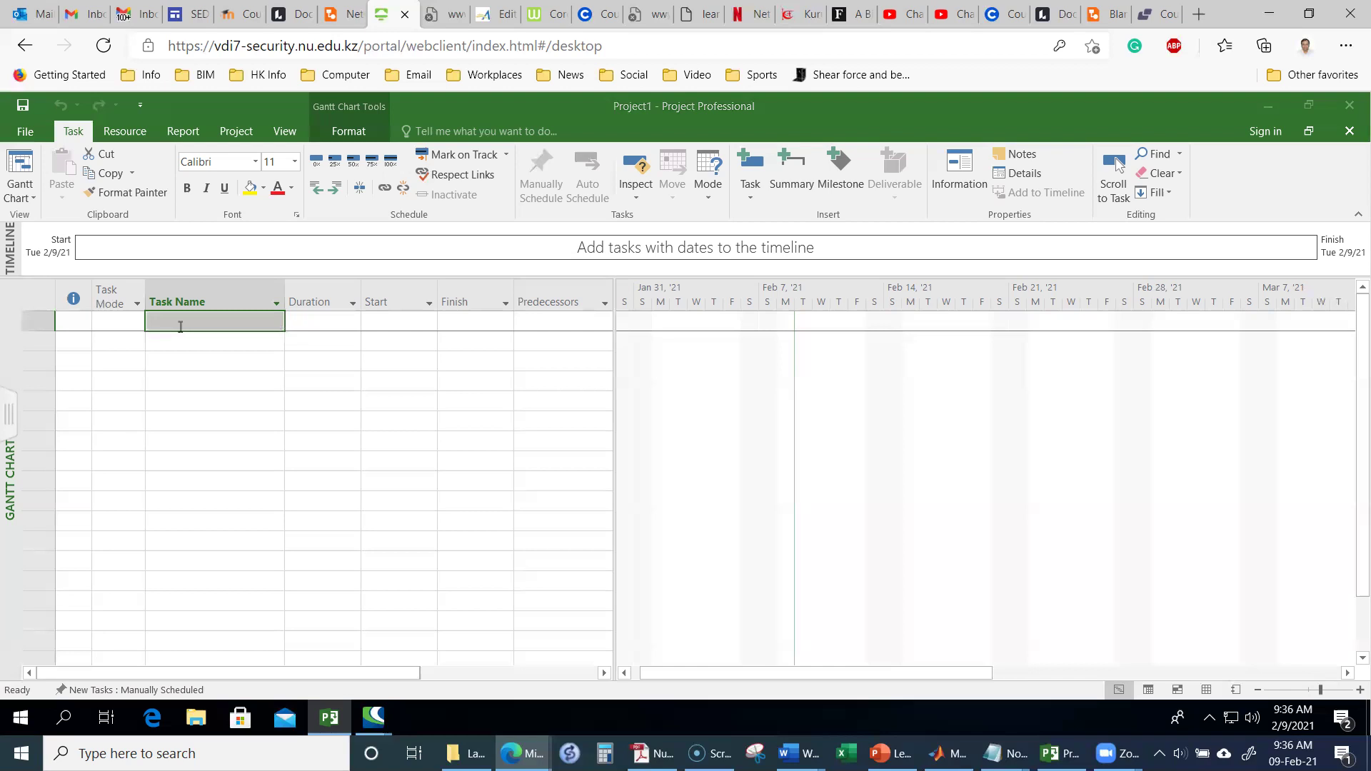
Step: Select the first Task Name cells, then stretch the Task Name column across the table
{"action": "left_click", "coordinate": [180, 326]}
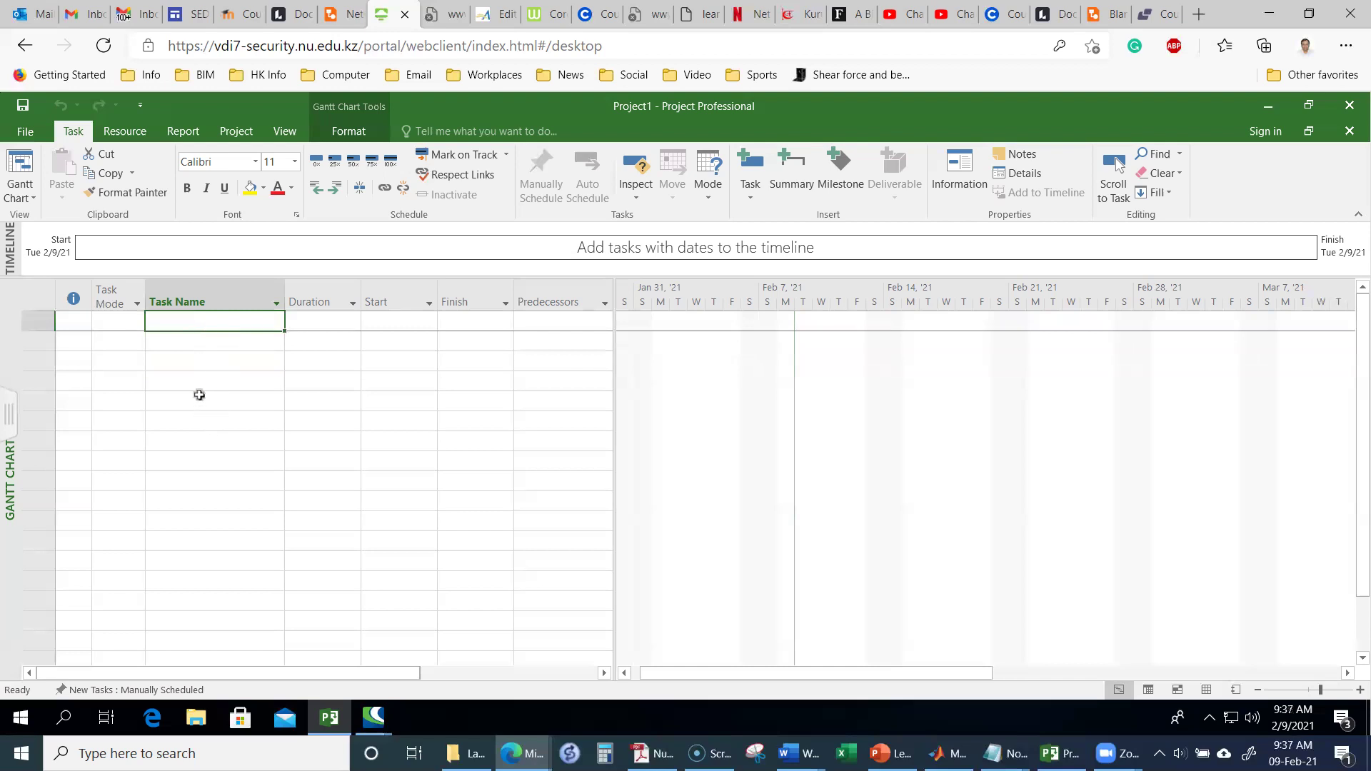
{"action": "left_click", "coordinate": [184, 345]}
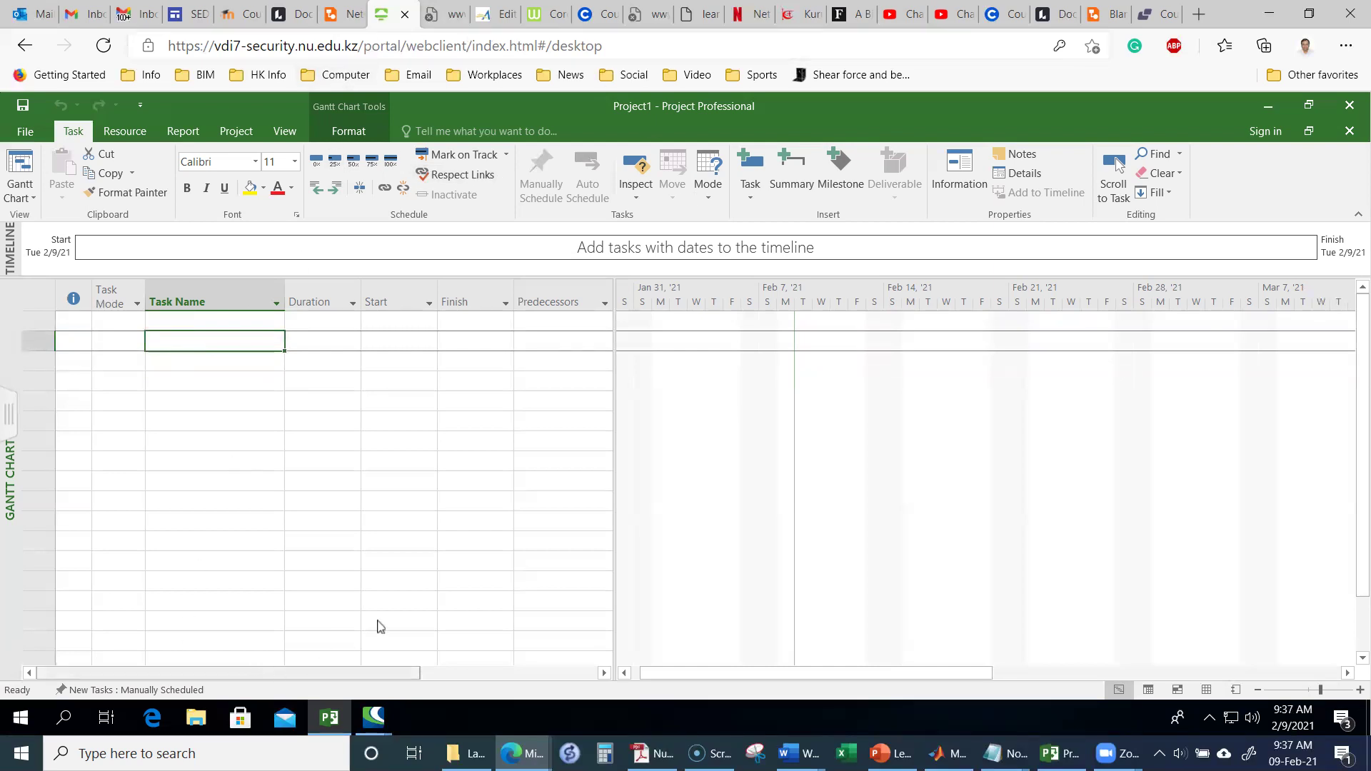
{"action": "left_click", "coordinate": [212, 323]}
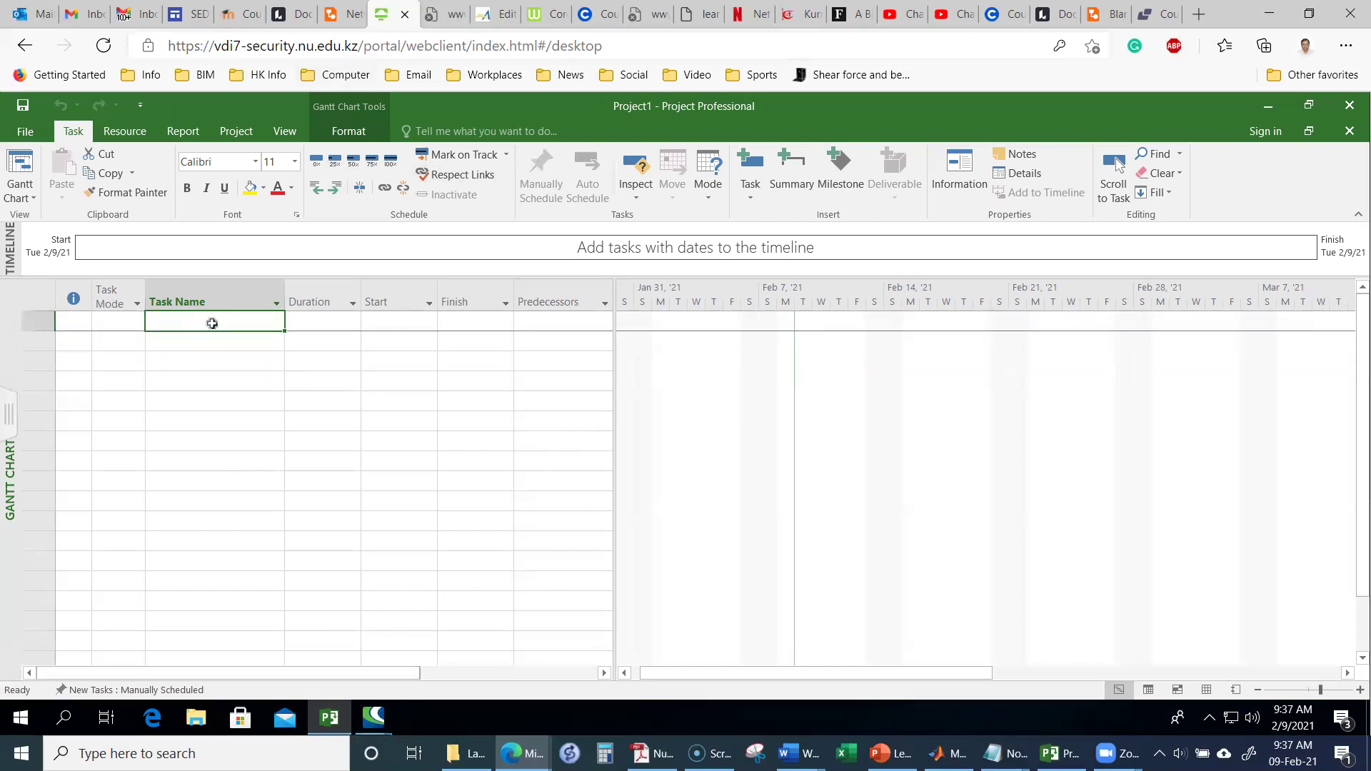
{"action": "left_click", "coordinate": [205, 338]}
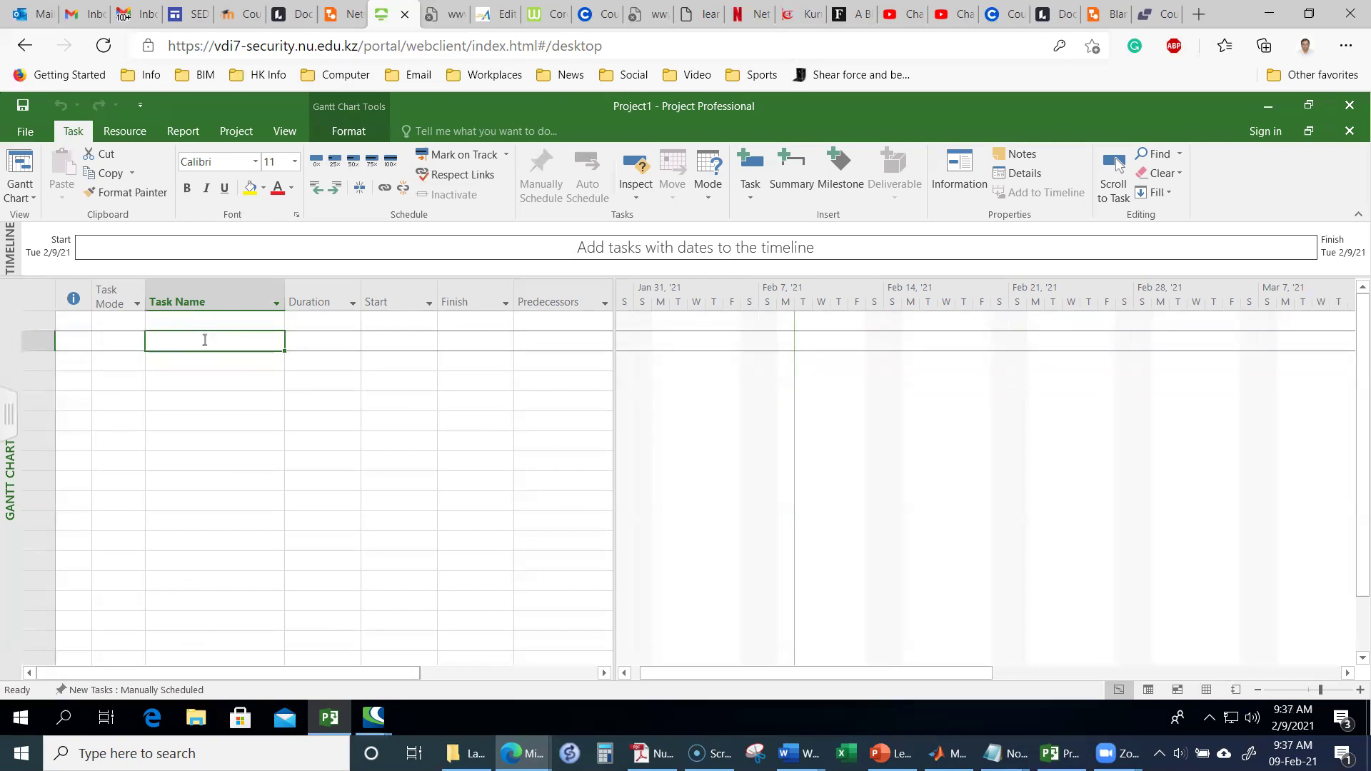
{"action": "left_click", "coordinate": [206, 325]}
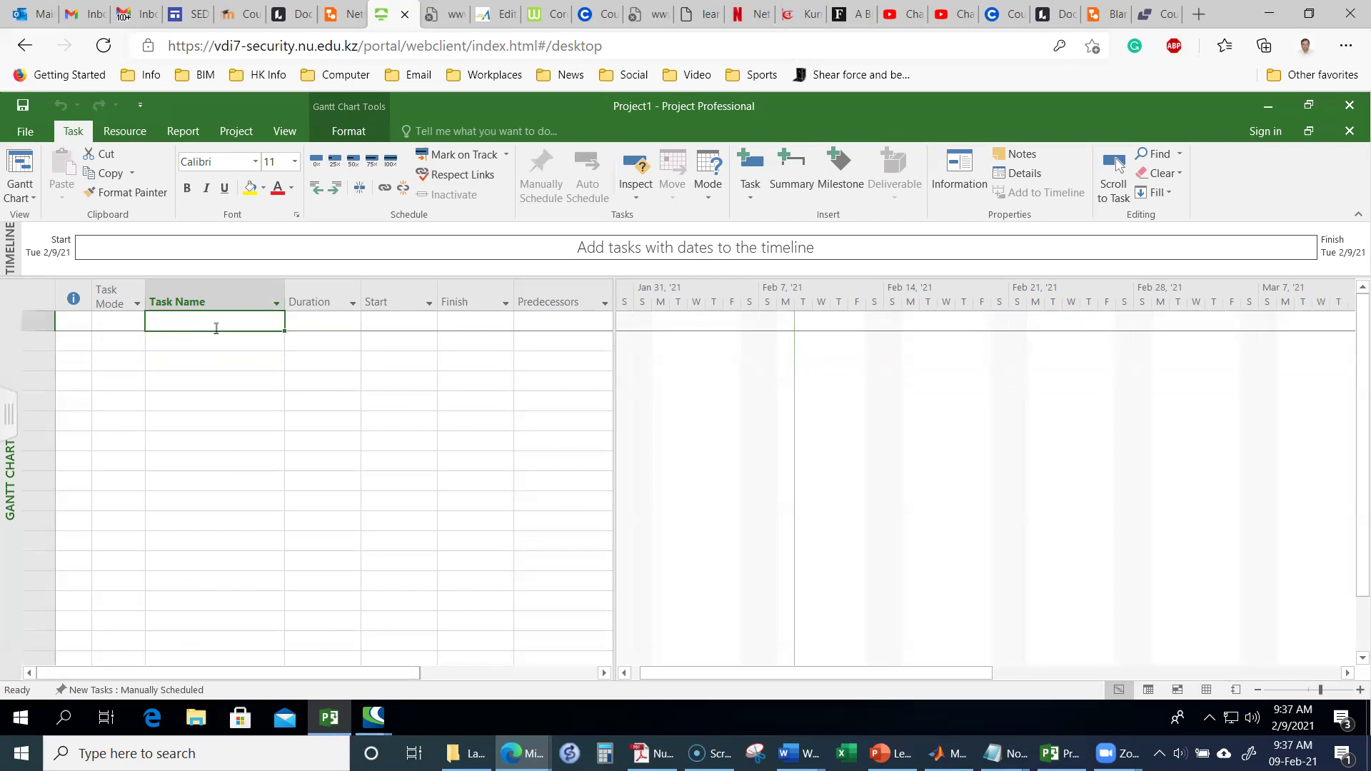
{"action": "left_click", "coordinate": [26, 135]}
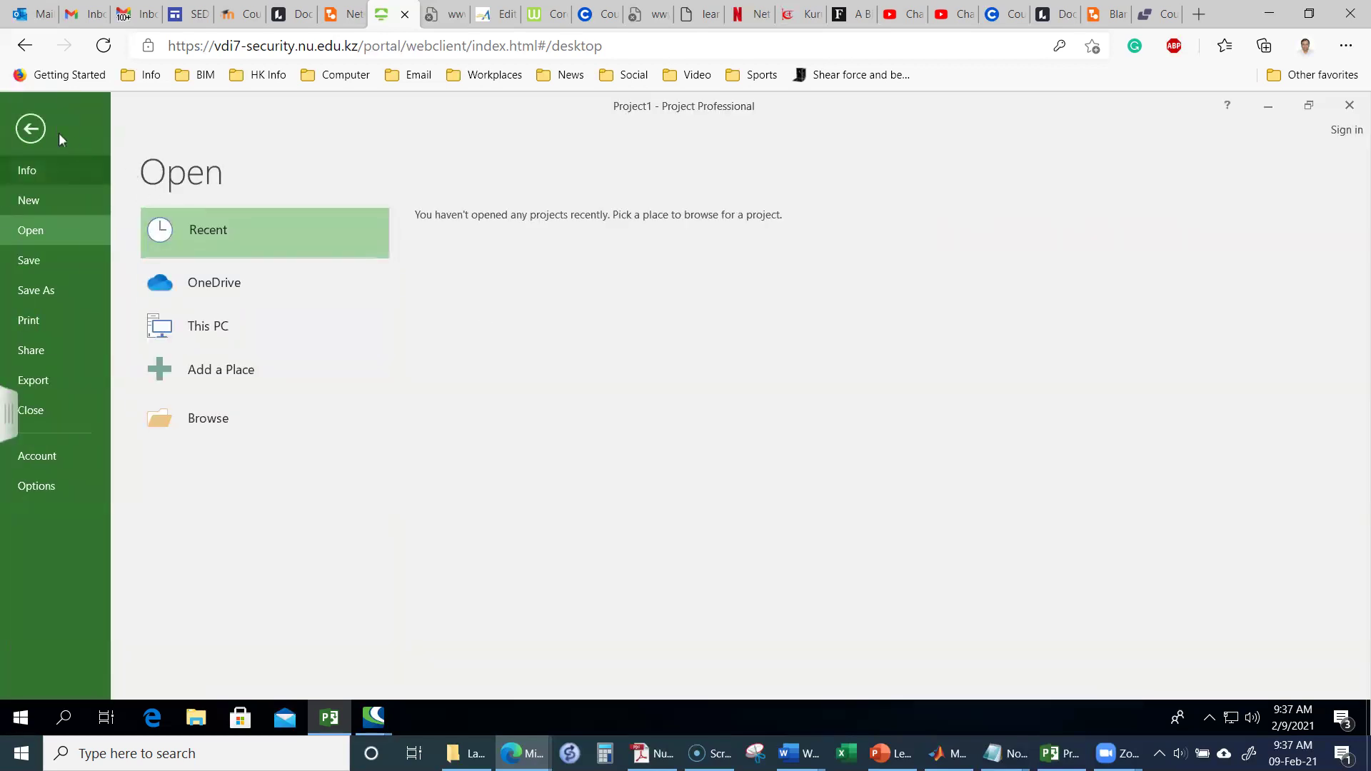
{"action": "left_click", "coordinate": [31, 129]}
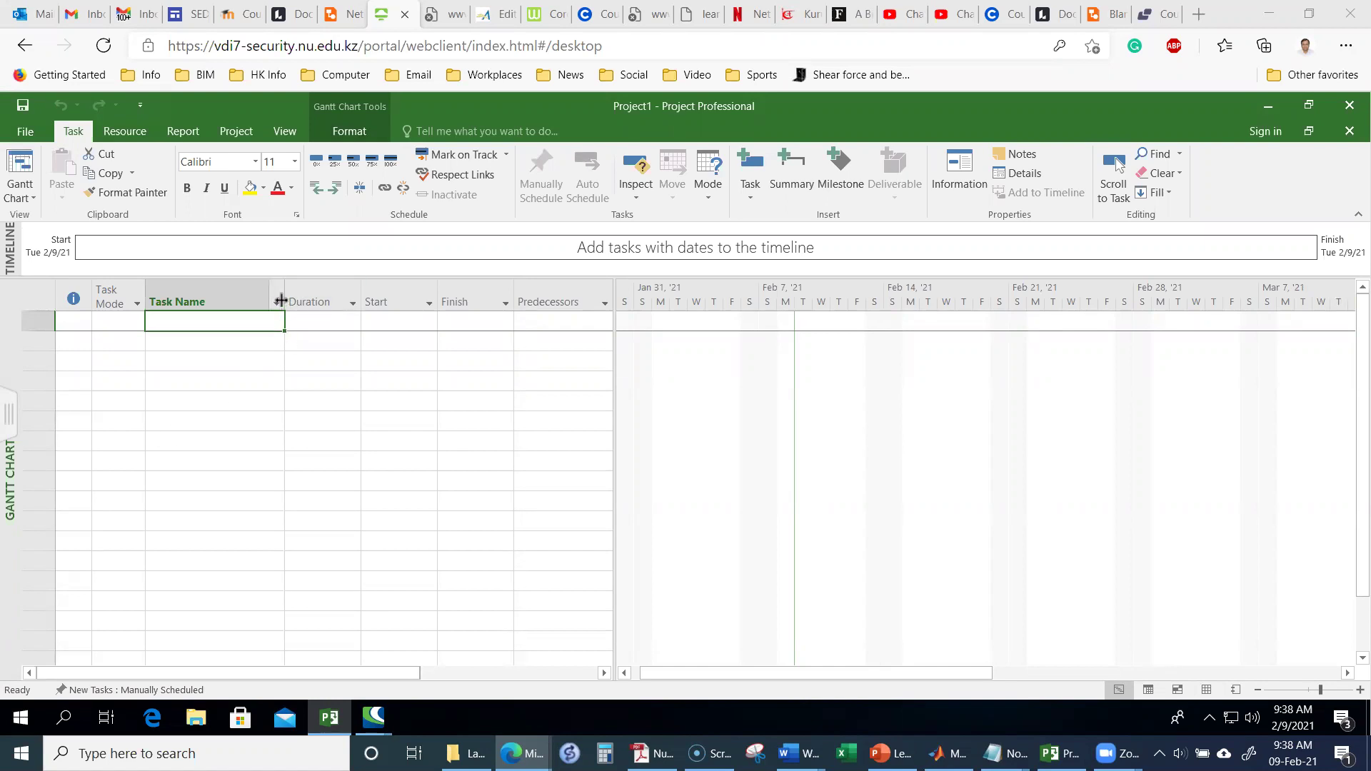
{"action": "left_click_drag", "start_coordinate": [281, 293], "coordinate": [662, 352]}
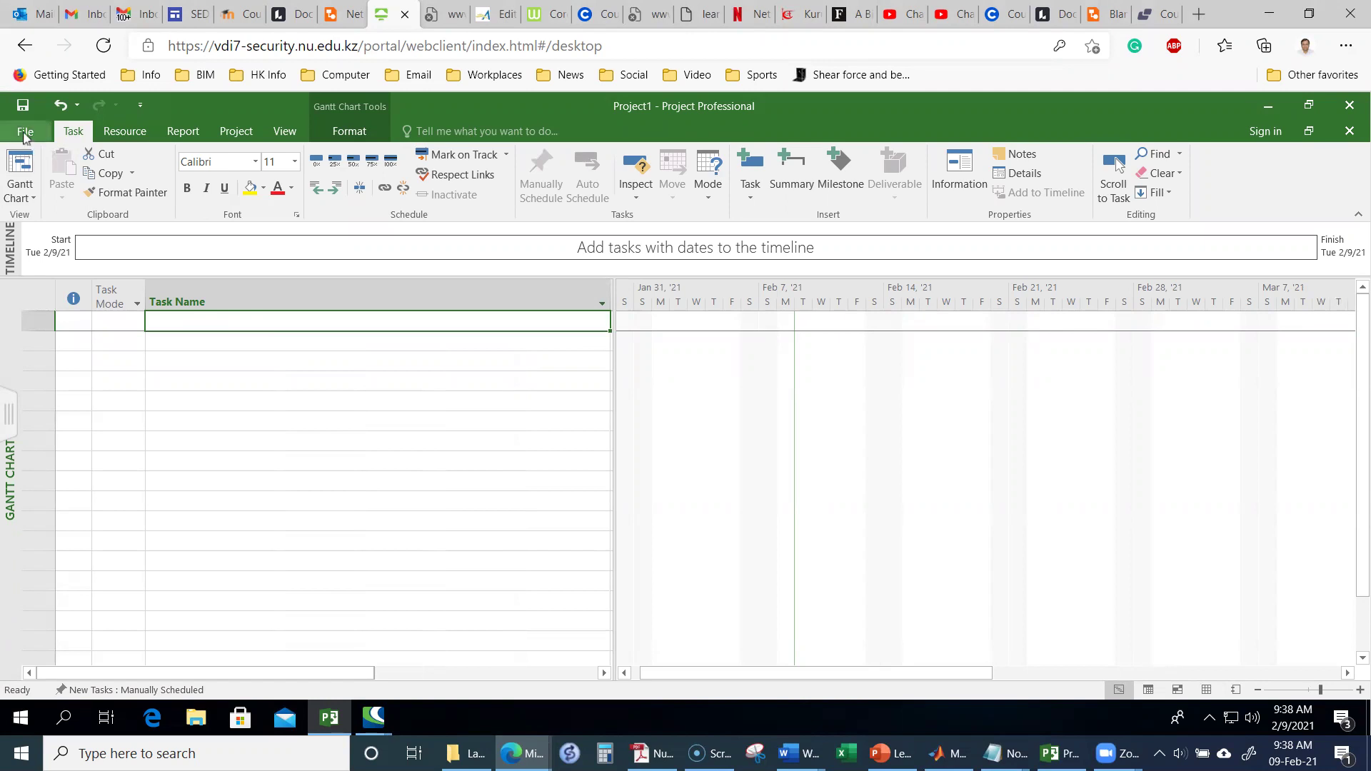
Step: Review Project1's Info page and Advanced Properties Statistics and General tabs, closing without changes
{"action": "left_click", "coordinate": [26, 133]}
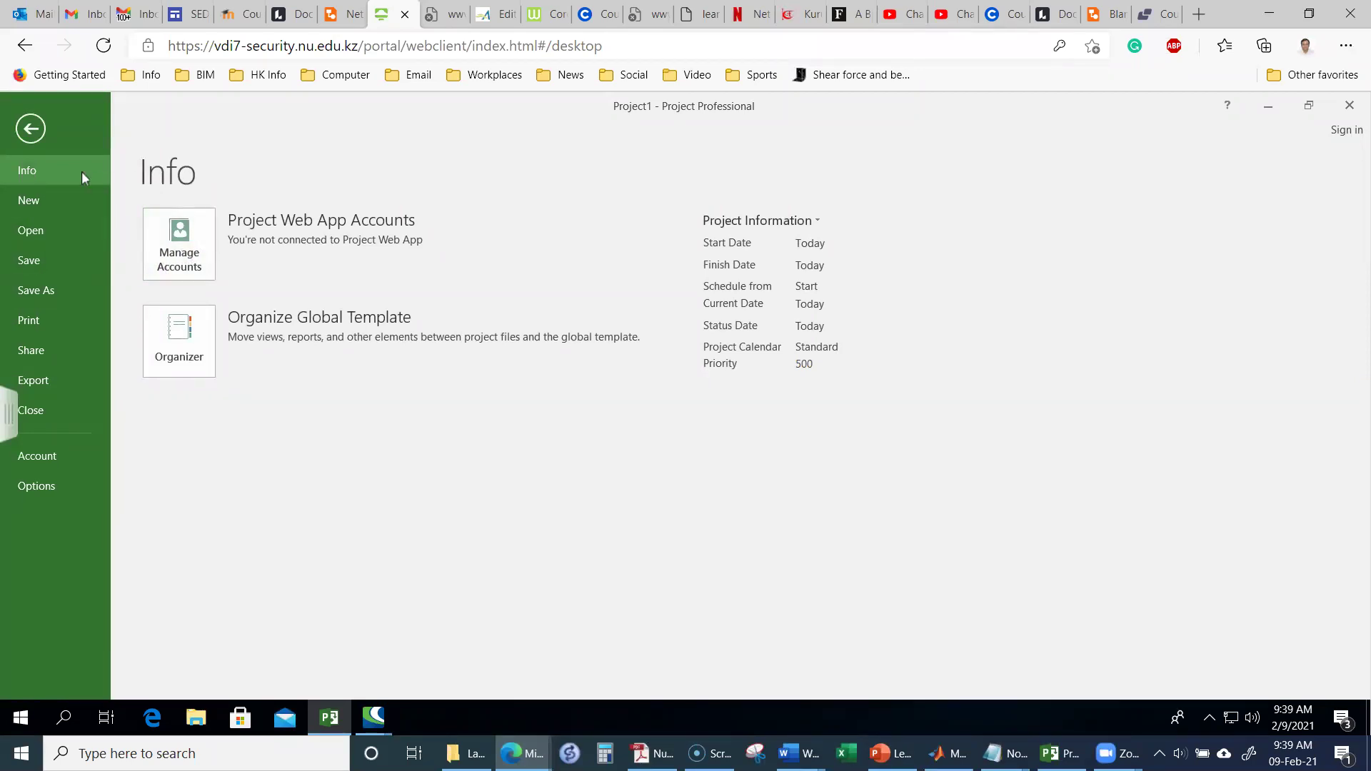
{"action": "left_click", "coordinate": [800, 225]}
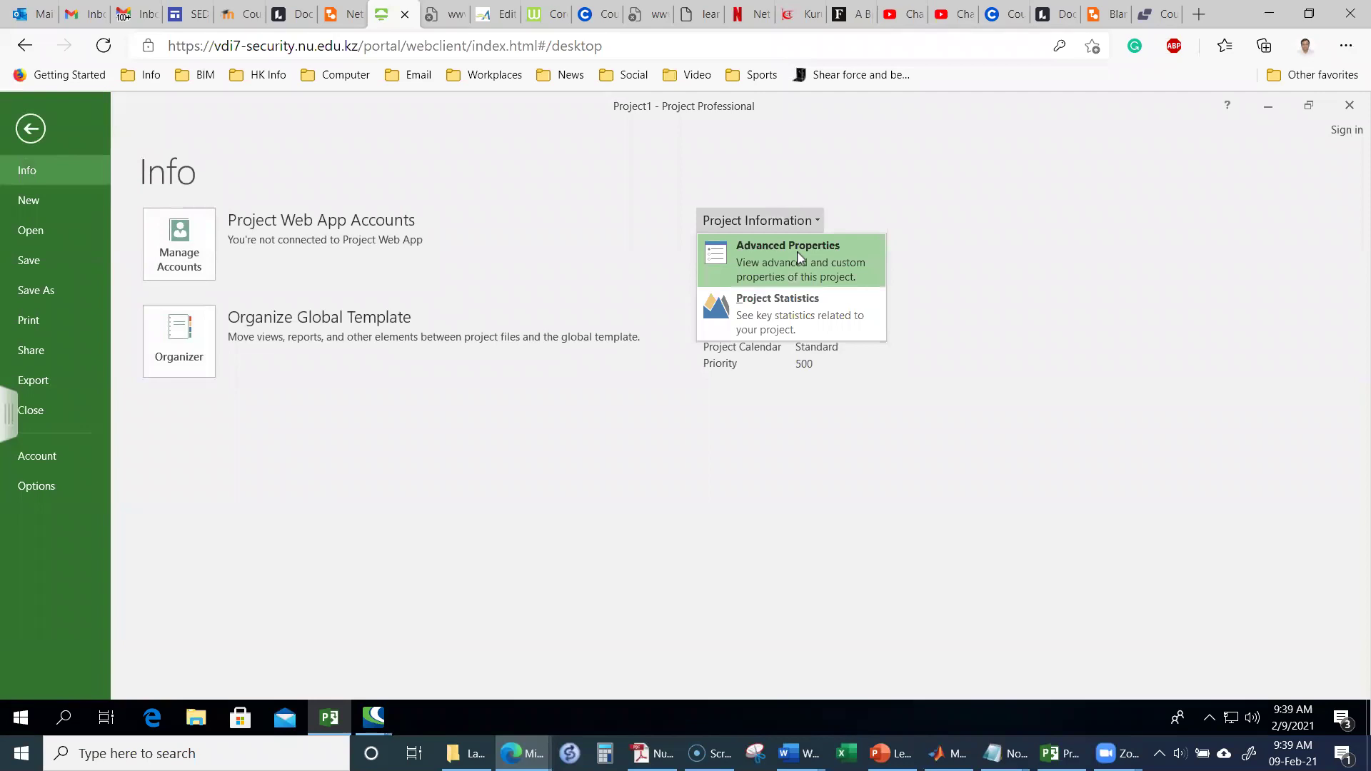
{"action": "left_click", "coordinate": [798, 257]}
{"action": "left_click_drag", "start_coordinate": [184, 125], "coordinate": [589, 213]}
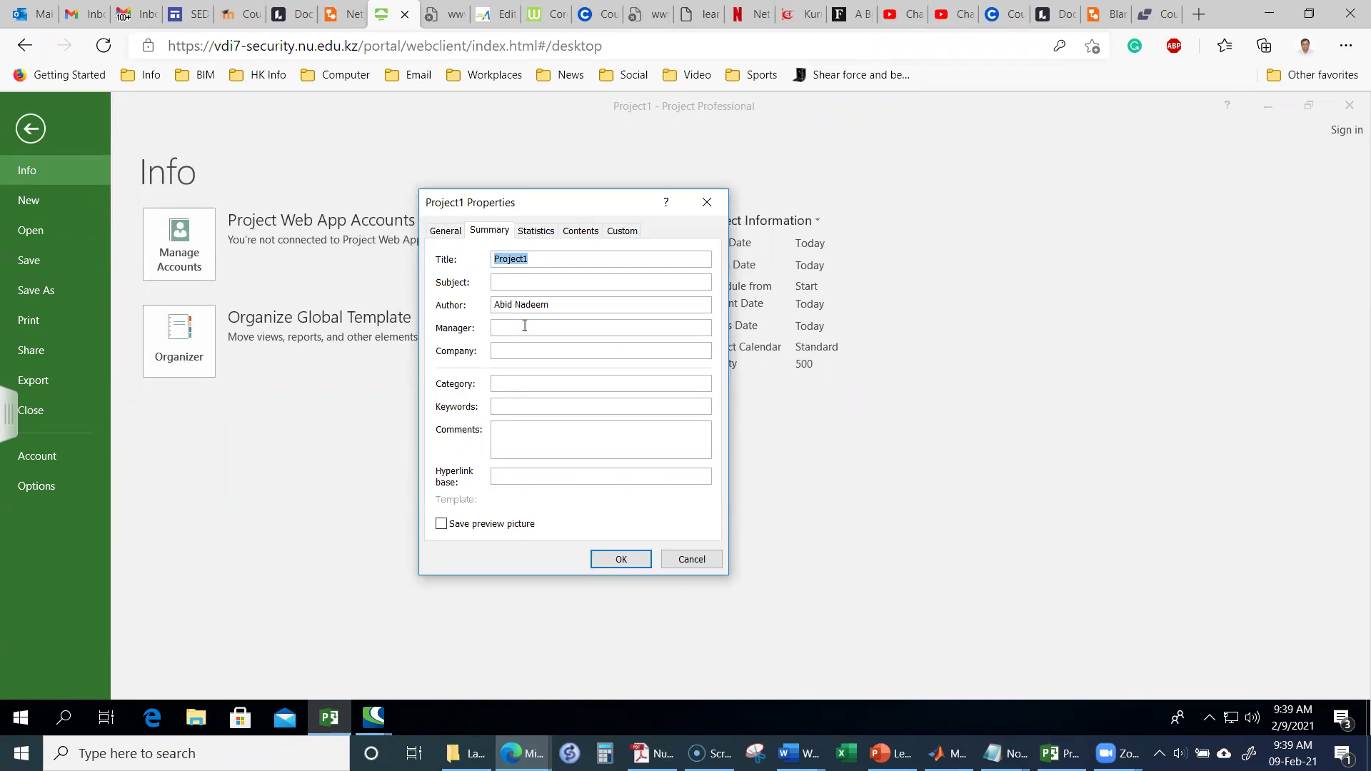
{"action": "left_click", "coordinate": [532, 240]}
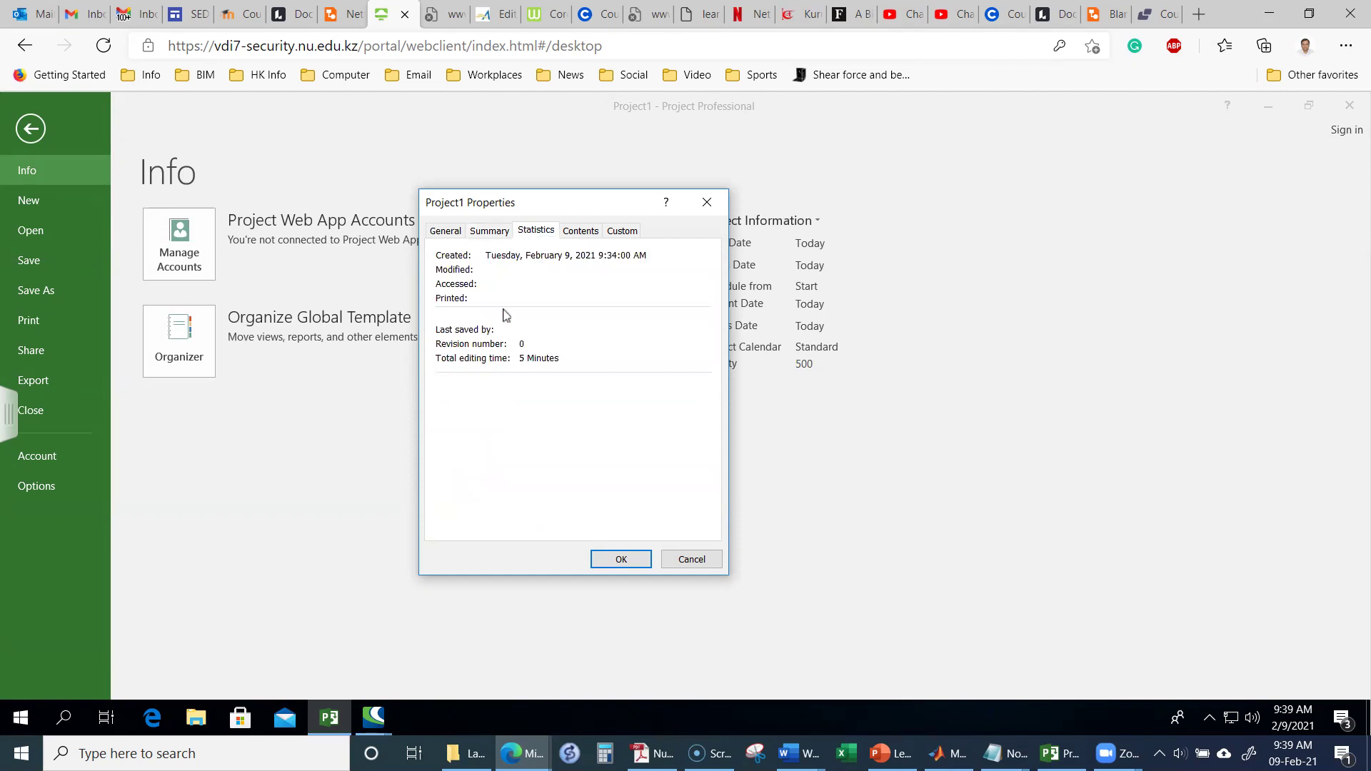
{"action": "left_click", "coordinate": [441, 235]}
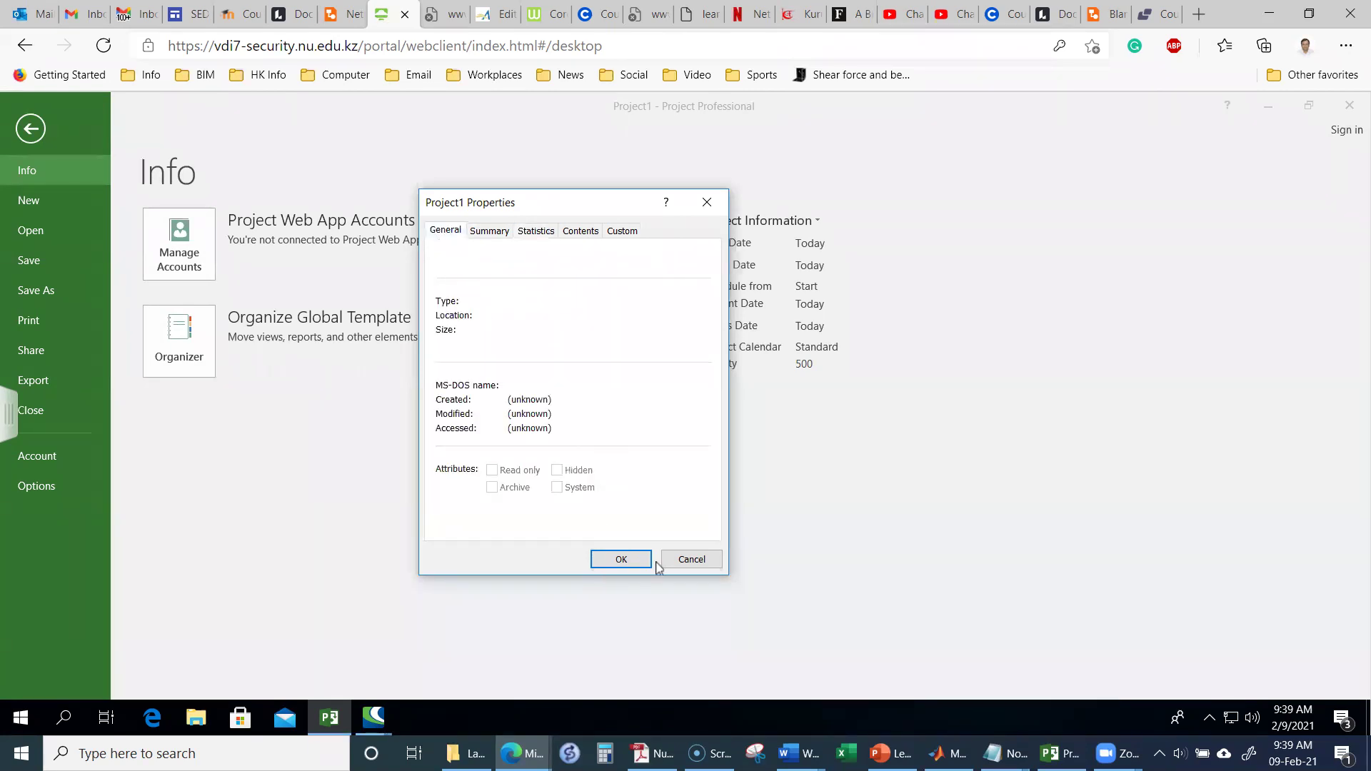
{"action": "left_click", "coordinate": [689, 560]}
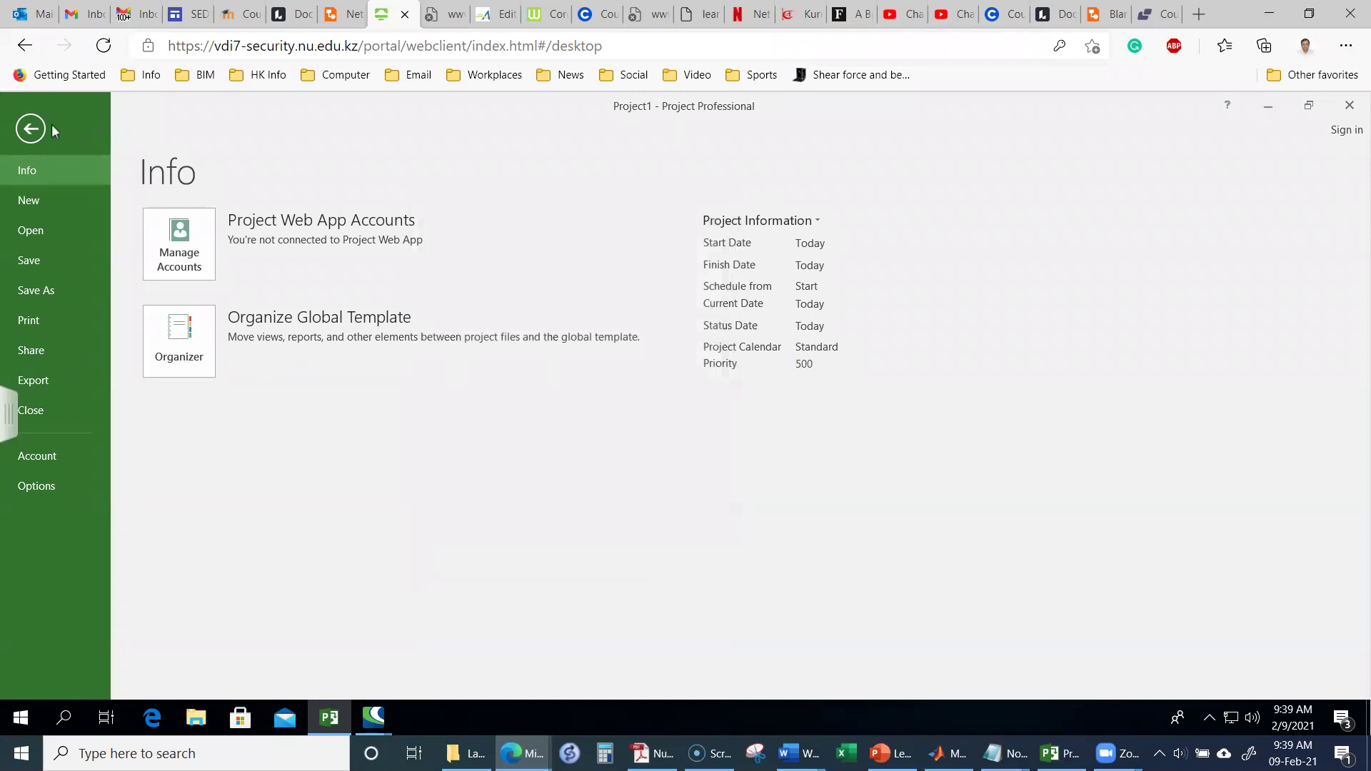
Step: Save the project to Documents under the name 'Customer Market Study'
{"action": "left_click", "coordinate": [54, 267]}
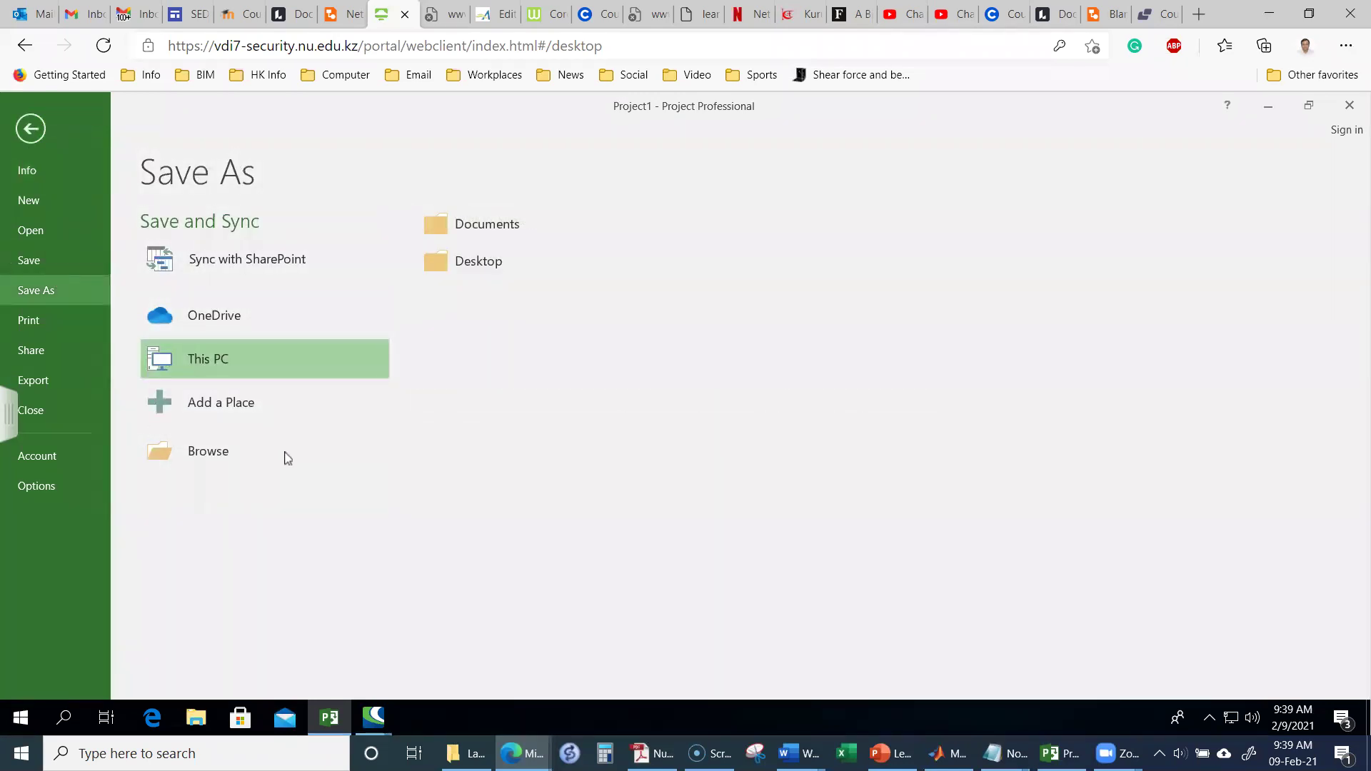
{"action": "left_click", "coordinate": [222, 457]}
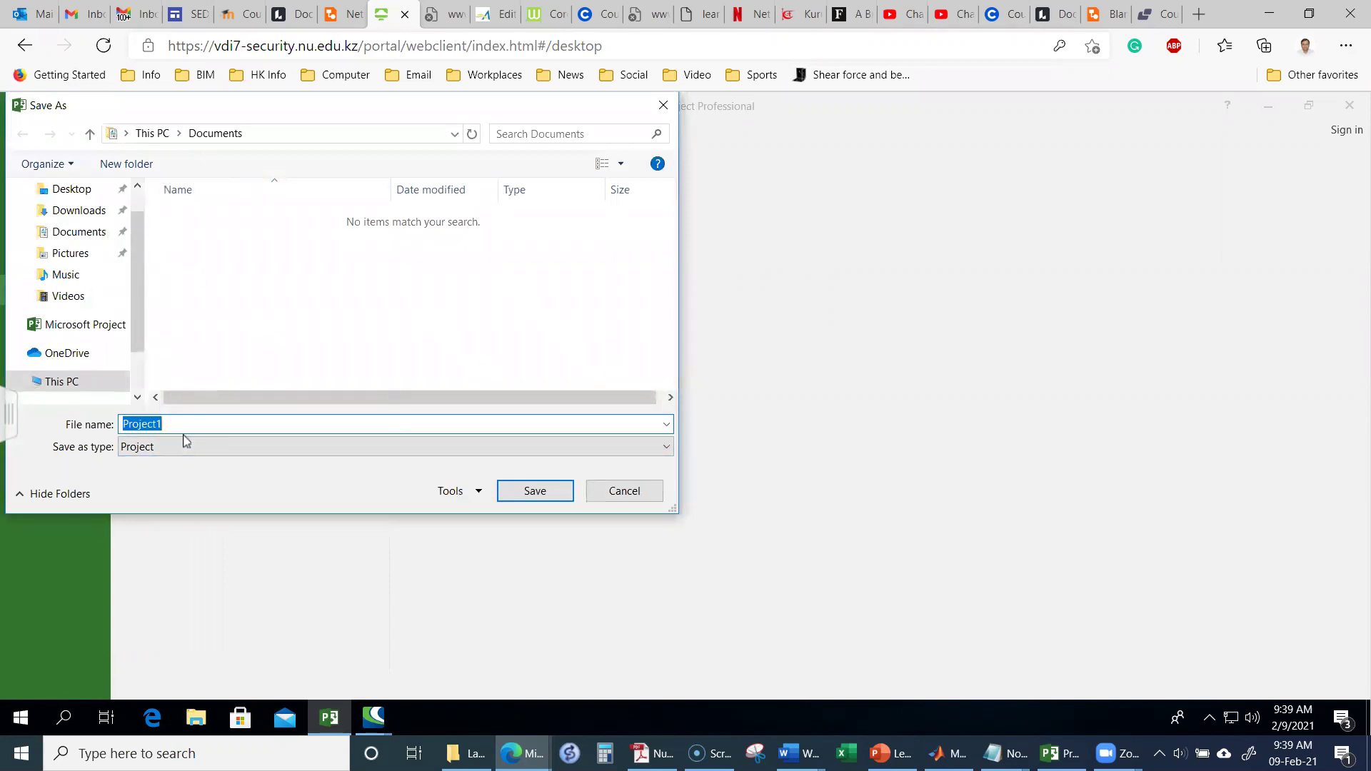
{"action": "type", "text": "Customer Market Study"}
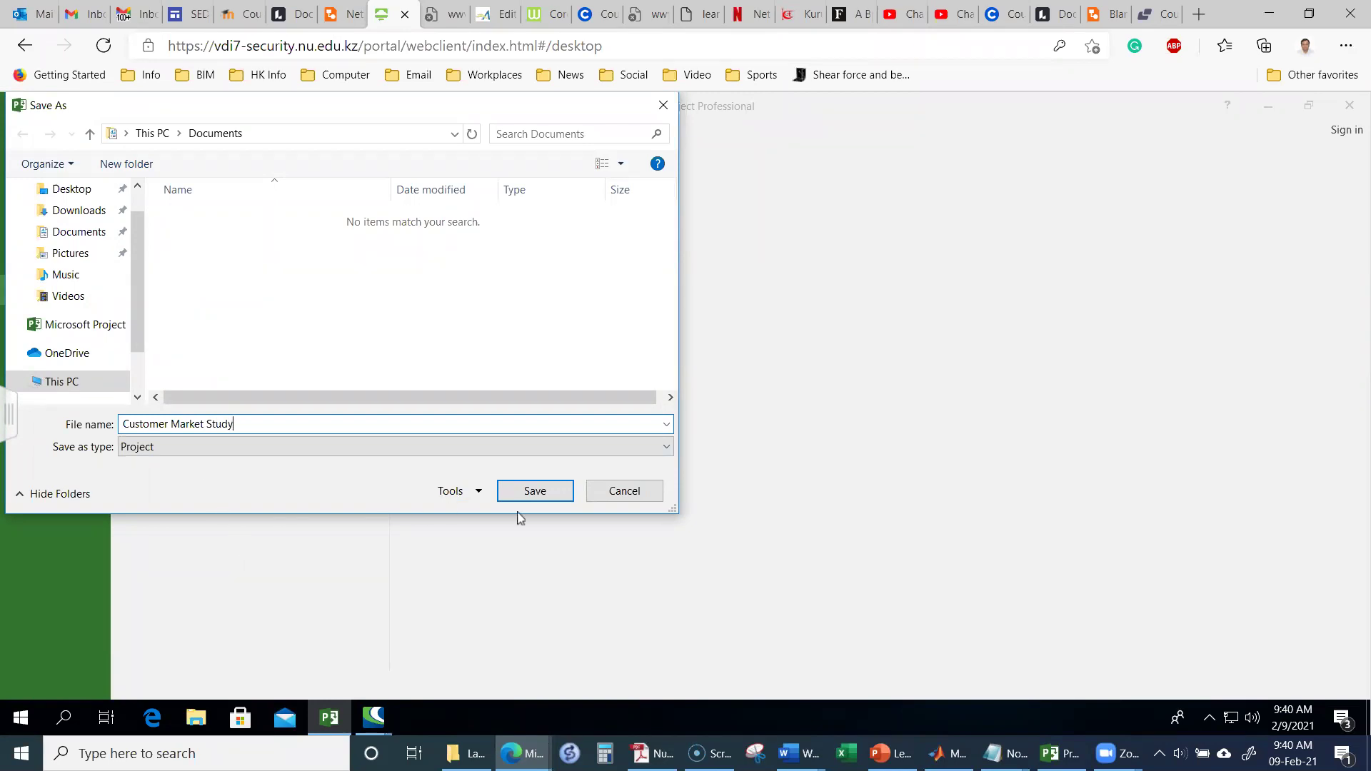
{"action": "left_click", "coordinate": [551, 492]}
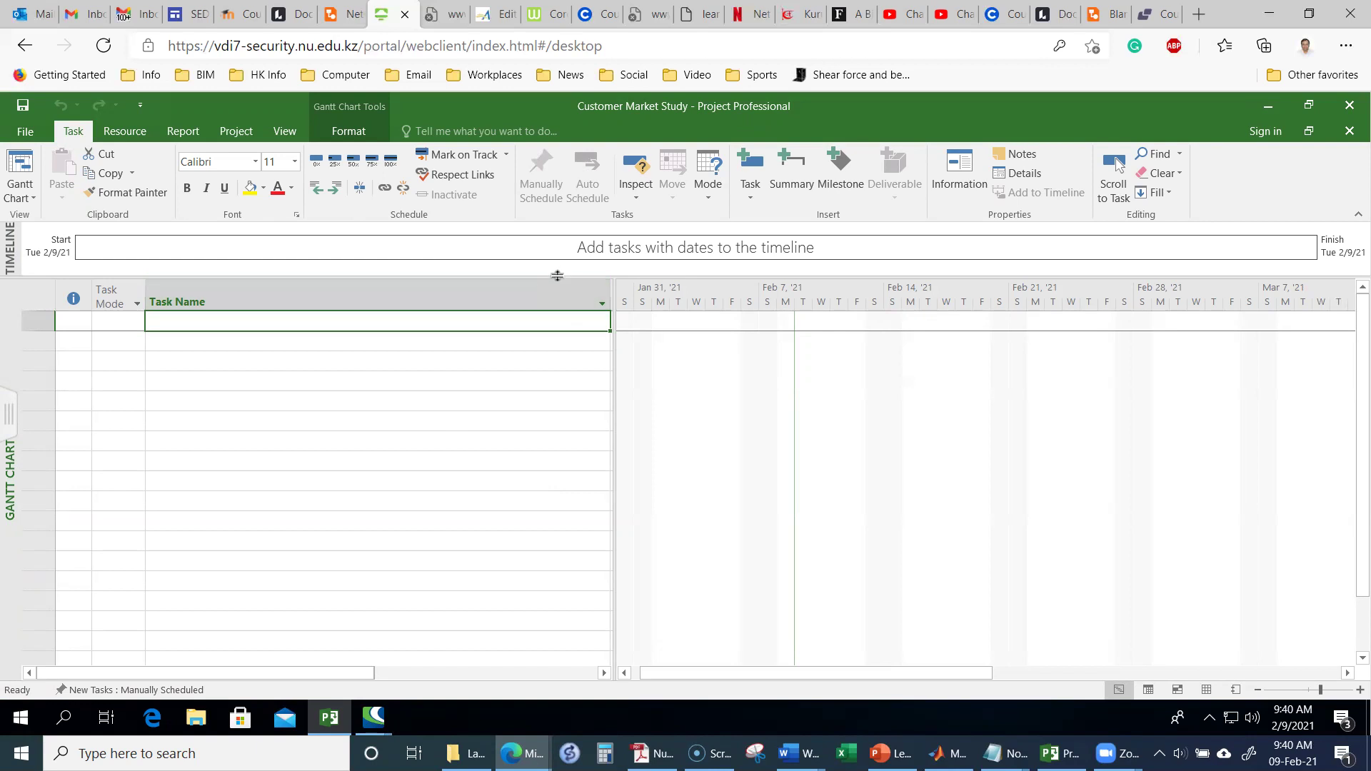
Step: Hide the timeline and widen the task table to show Duration, Start, Finish, Predecessors and Resource Names
{"action": "left_click_drag", "start_coordinate": [557, 276], "coordinate": [561, 223]}
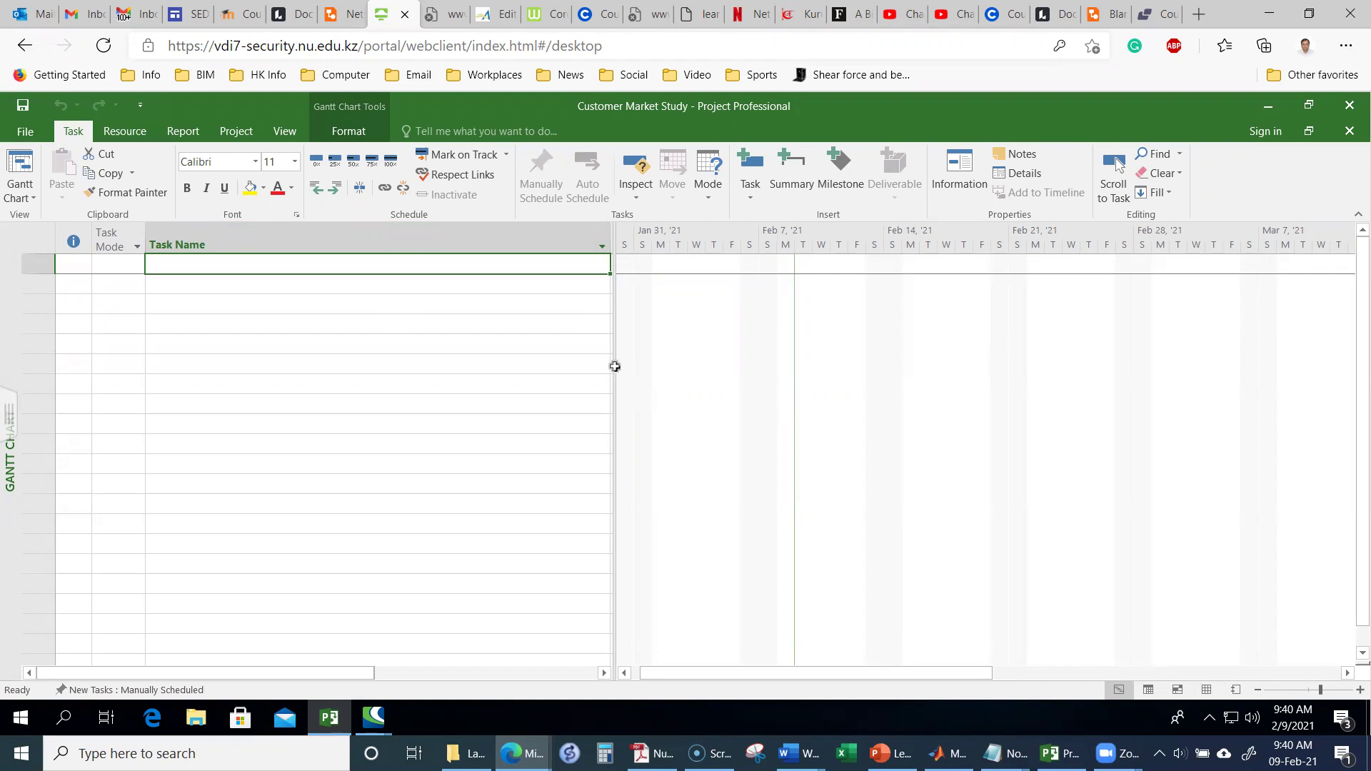
{"action": "left_click_drag", "start_coordinate": [615, 364], "coordinate": [1062, 403]}
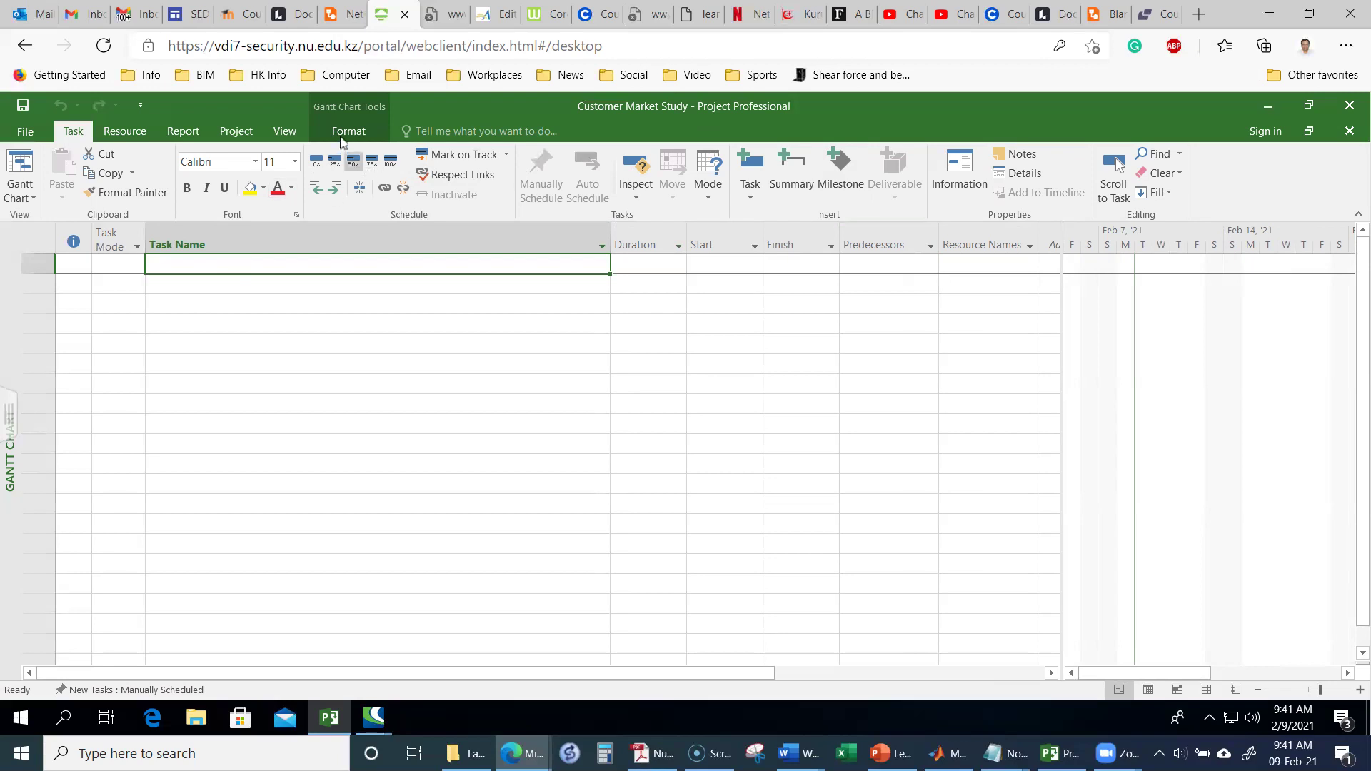
Step: Set the Customer Market Study project start date to Mon 3/1/21 in Project Information
{"action": "left_click", "coordinate": [238, 133]}
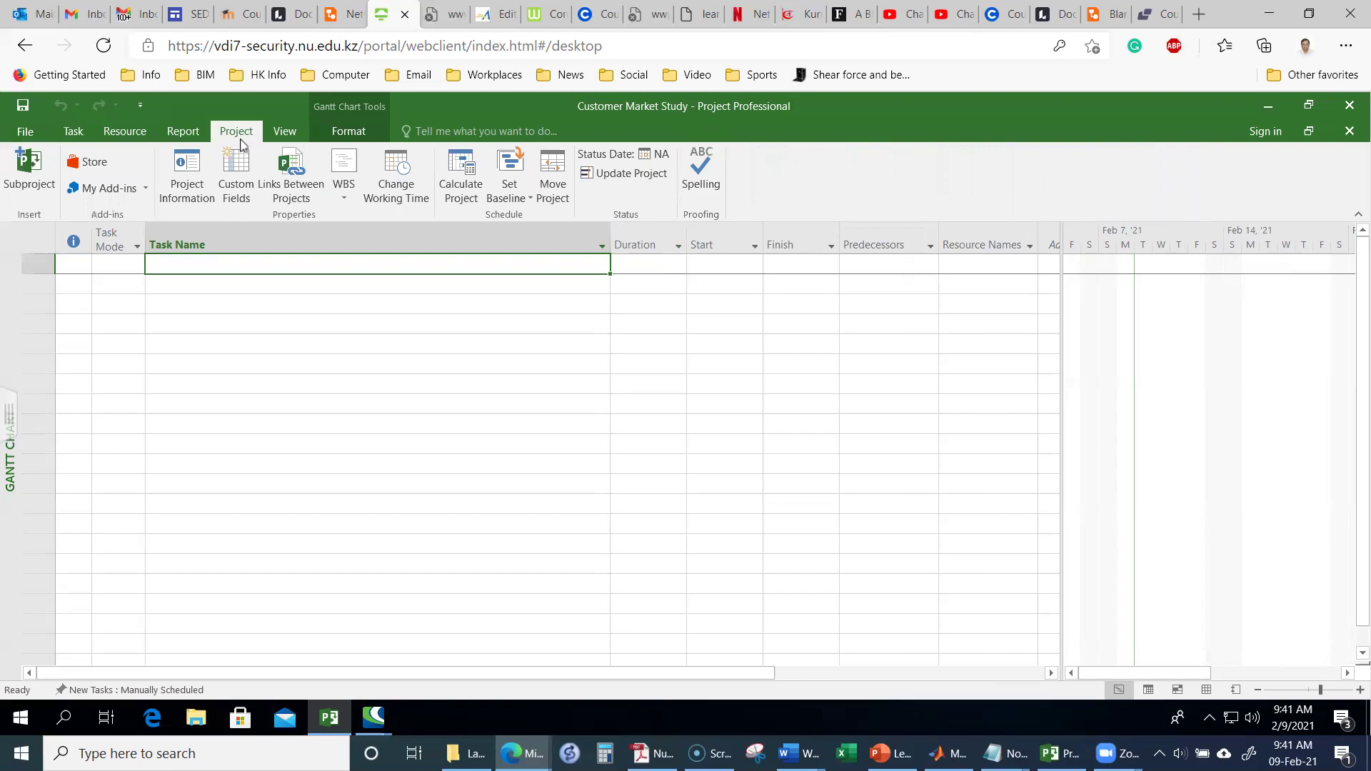
{"action": "left_click", "coordinate": [192, 177]}
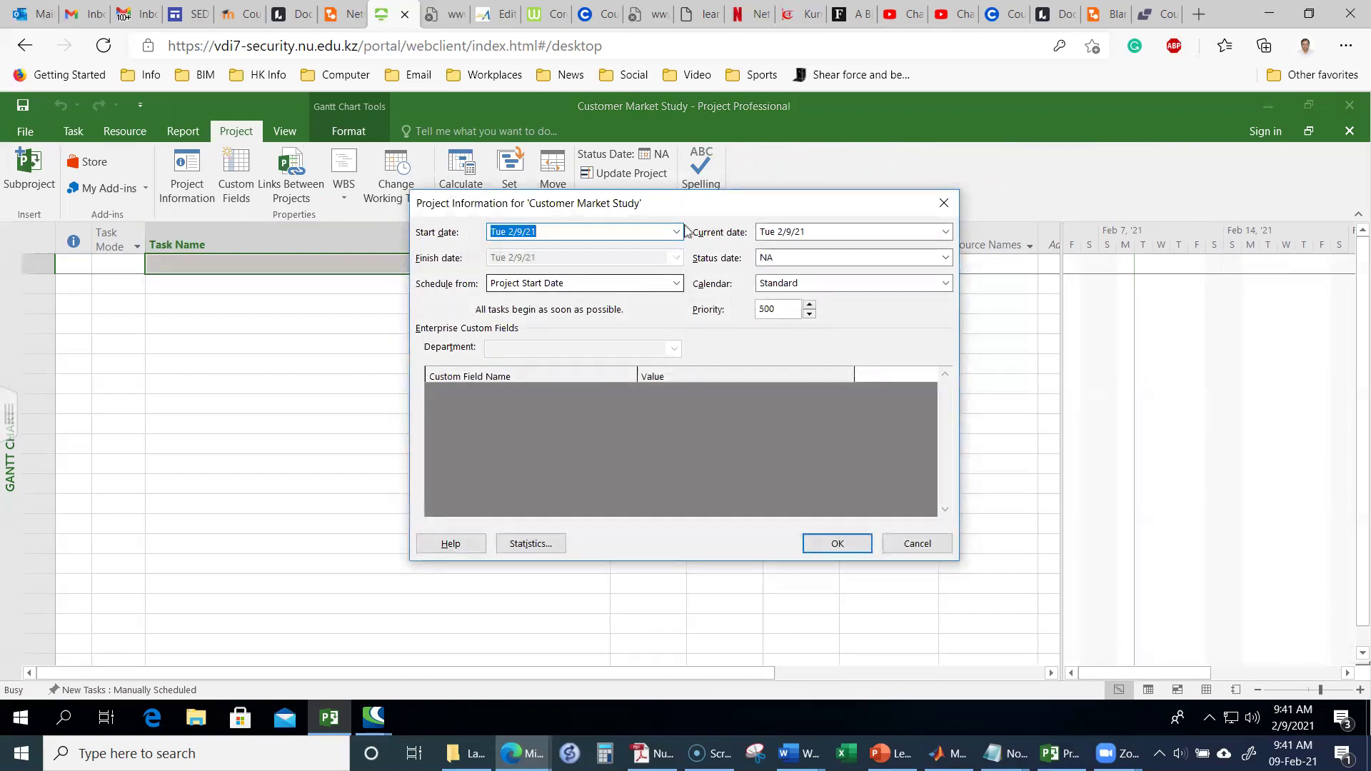
{"action": "left_click_drag", "start_coordinate": [700, 206], "coordinate": [663, 248]}
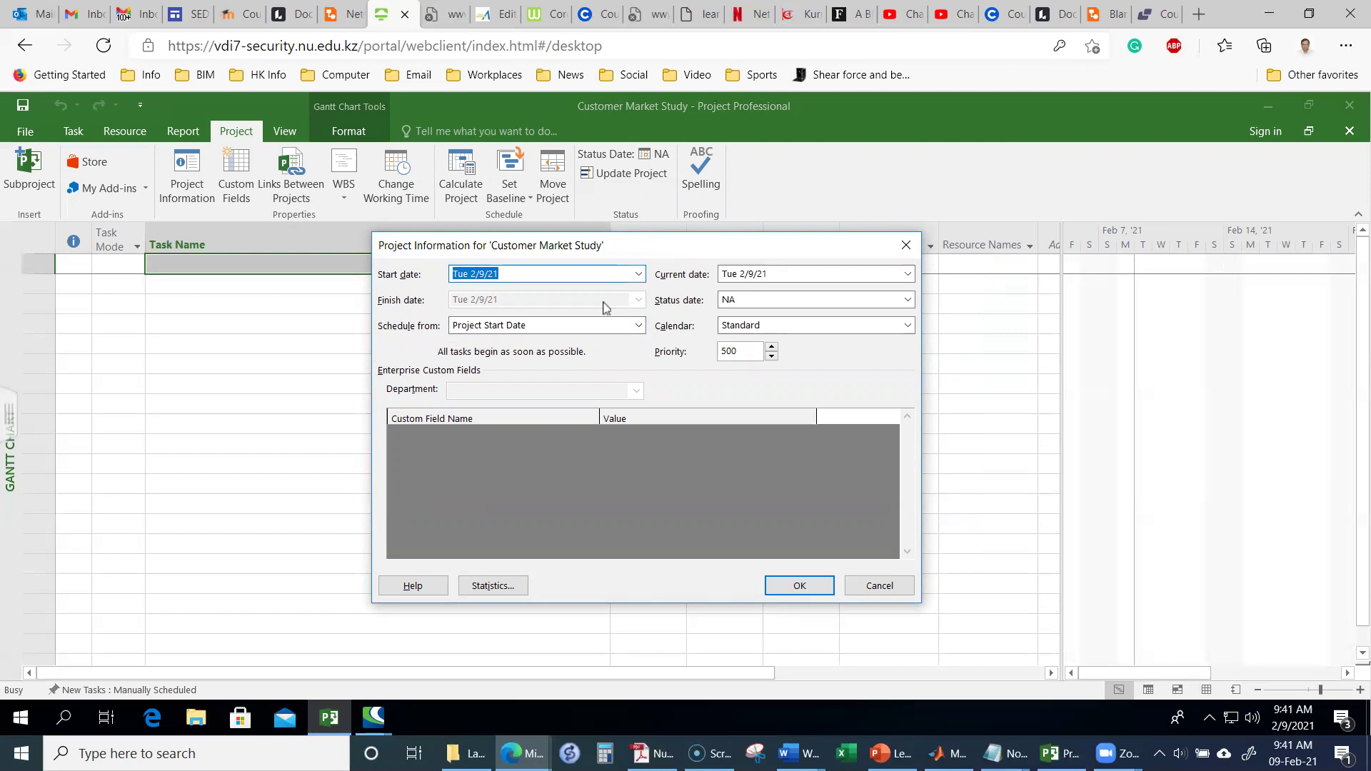
{"action": "left_click", "coordinate": [639, 275]}
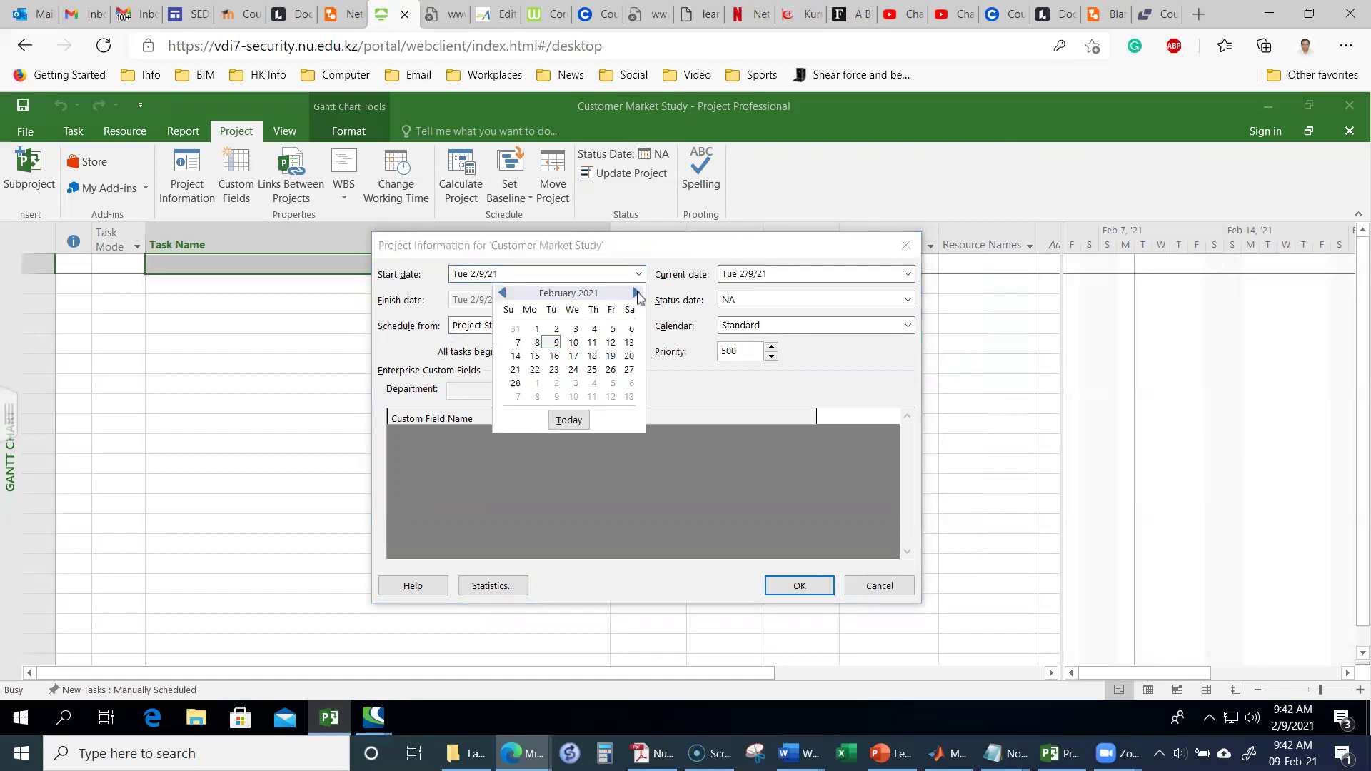
{"action": "left_click", "coordinate": [635, 293]}
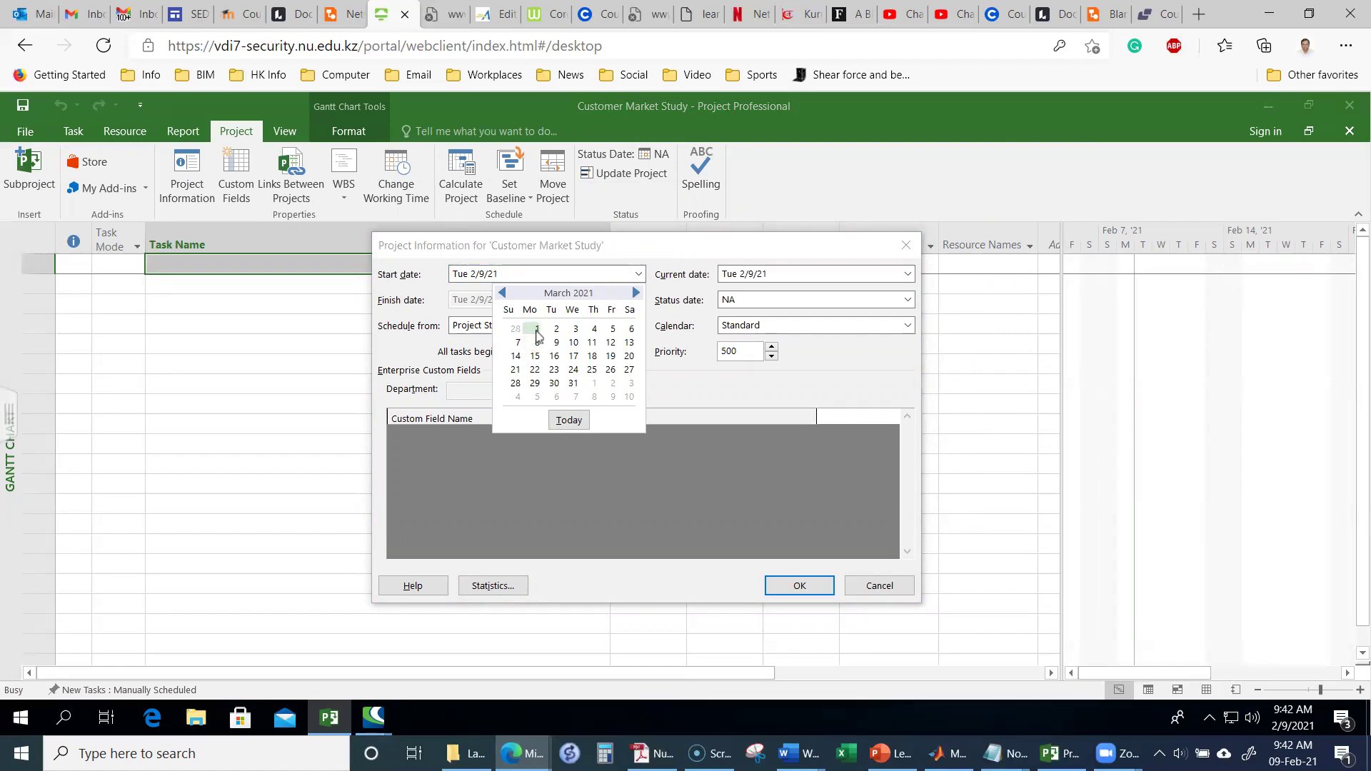
{"action": "left_click", "coordinate": [537, 330]}
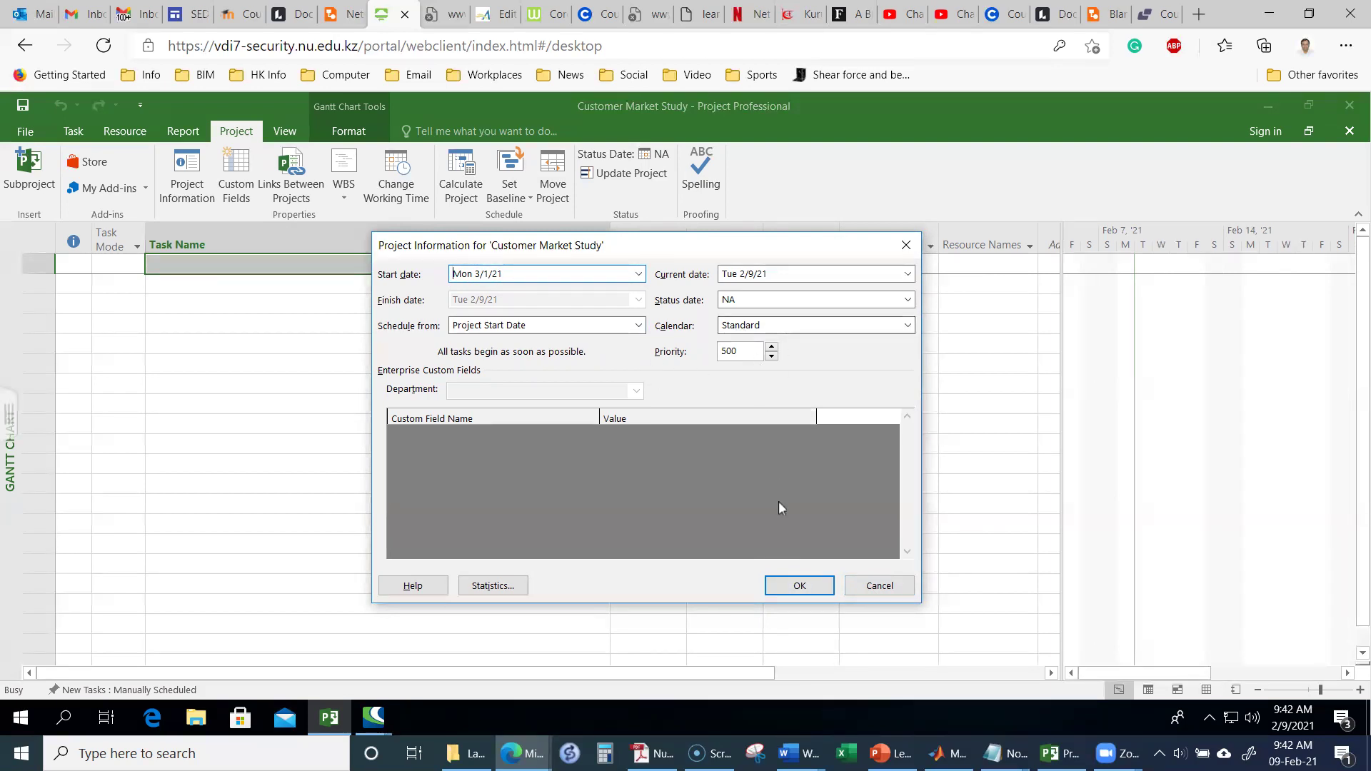
{"action": "left_click", "coordinate": [798, 585]}
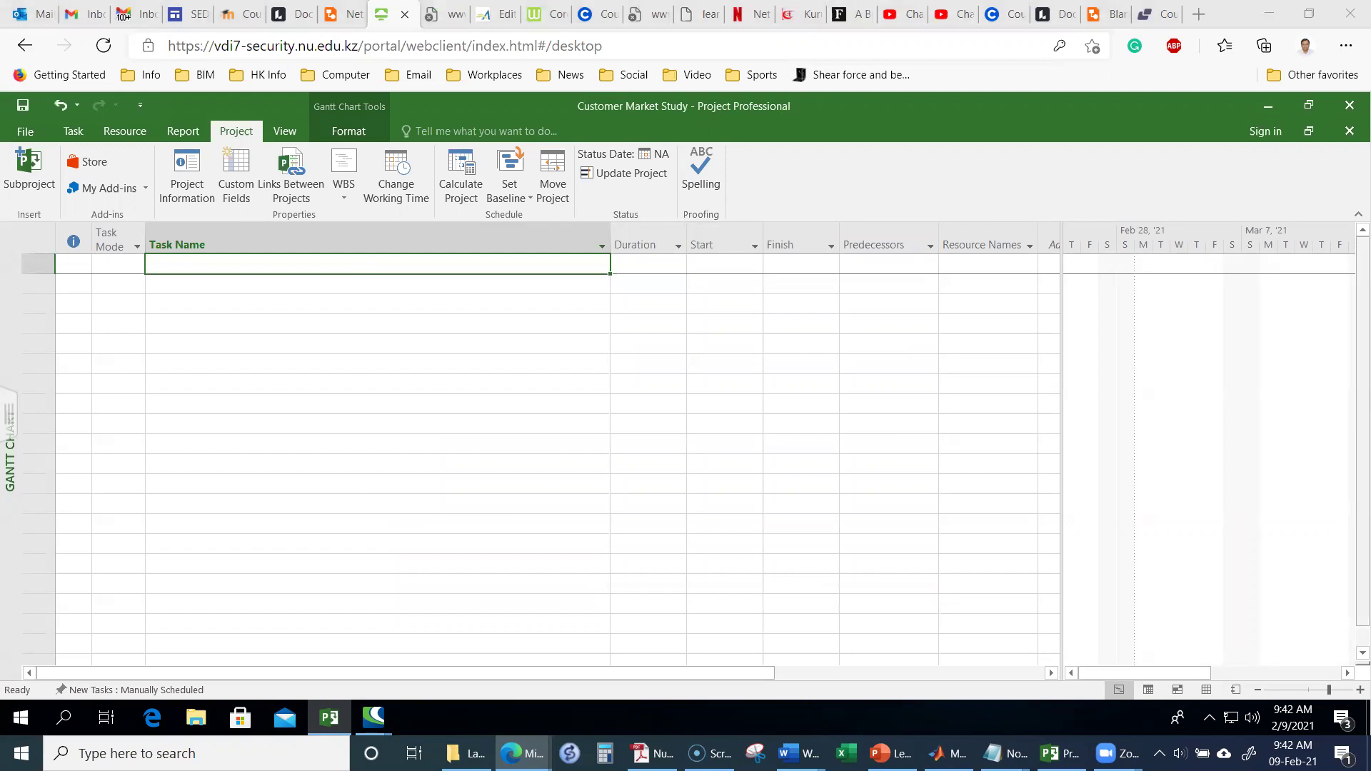
{"action": "key", "text": "alt+Tab"}
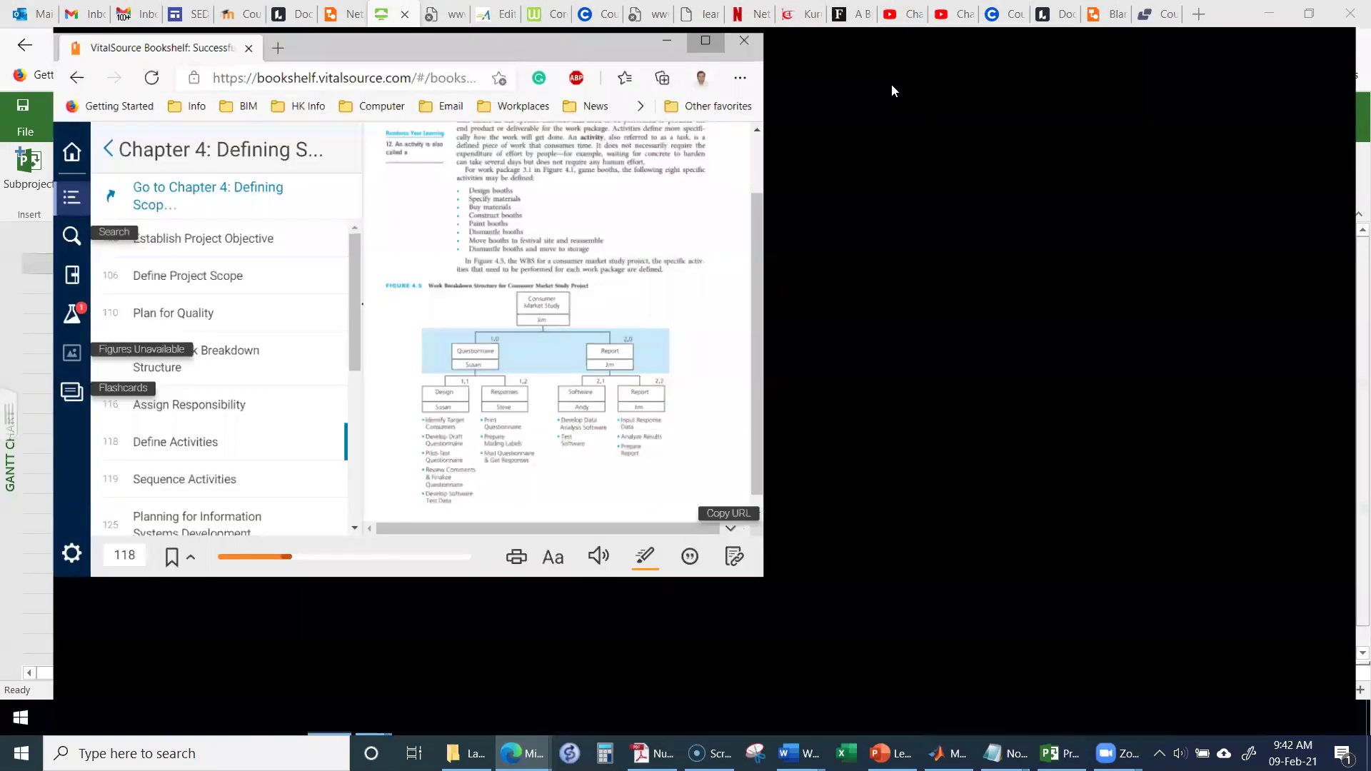
{"action": "scroll", "coordinate": [835, 319], "scroll_direction": "down", "scroll_amount": 6}
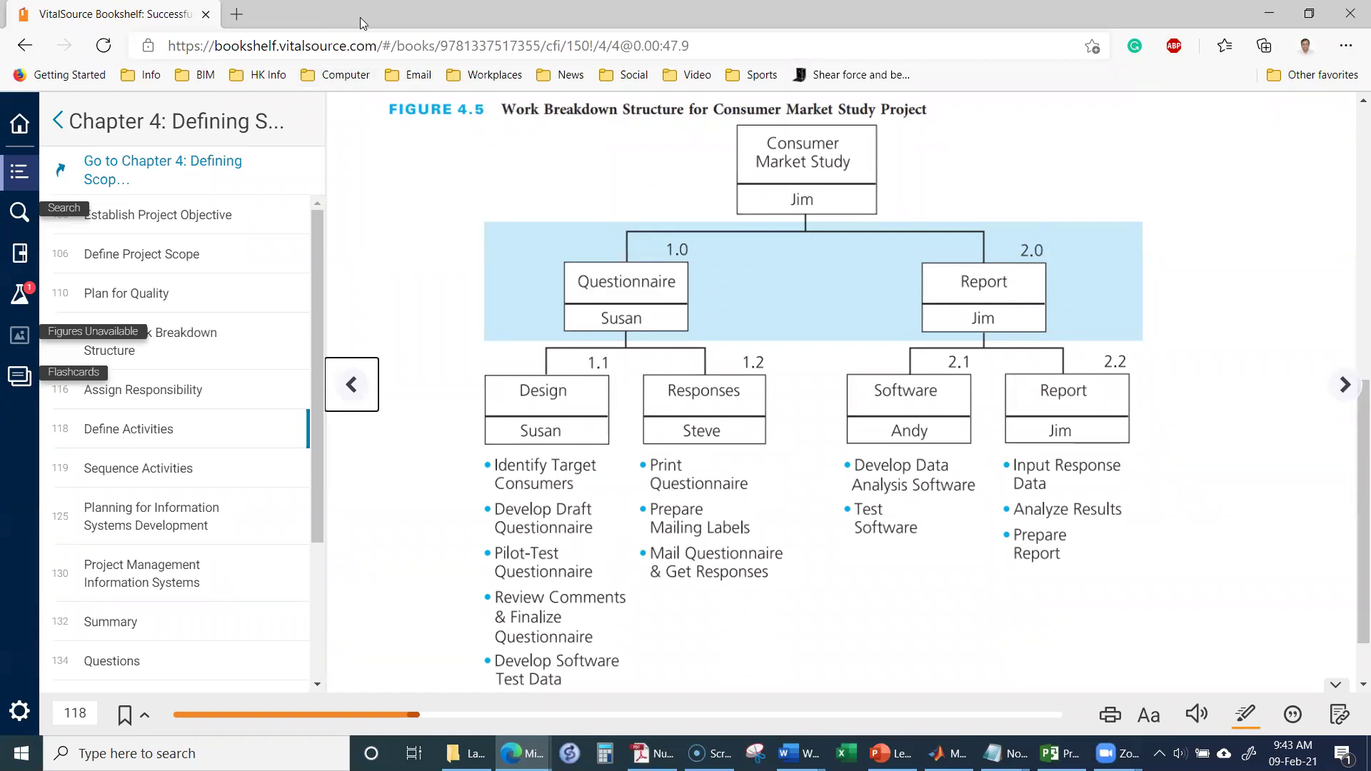
{"action": "key", "text": "alt+Tab"}
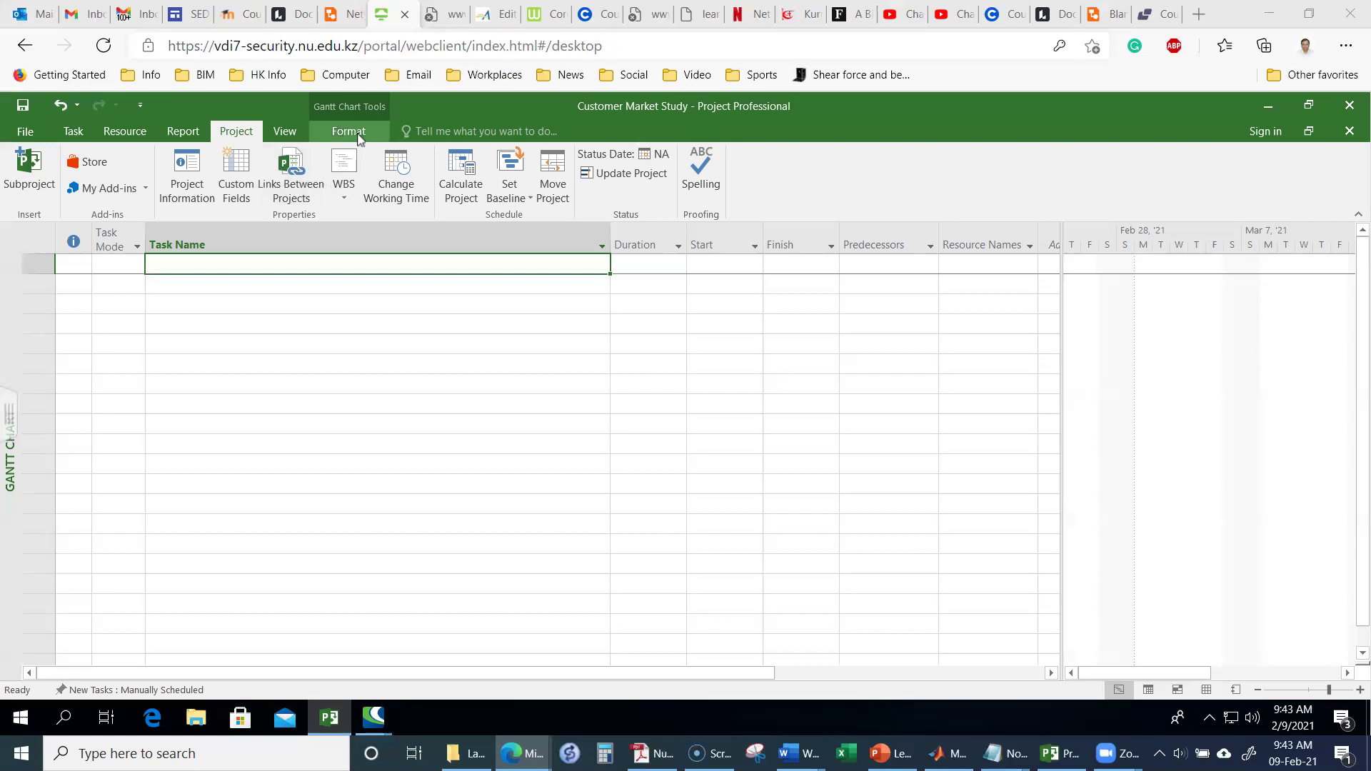
{"action": "left_click", "coordinate": [360, 136]}
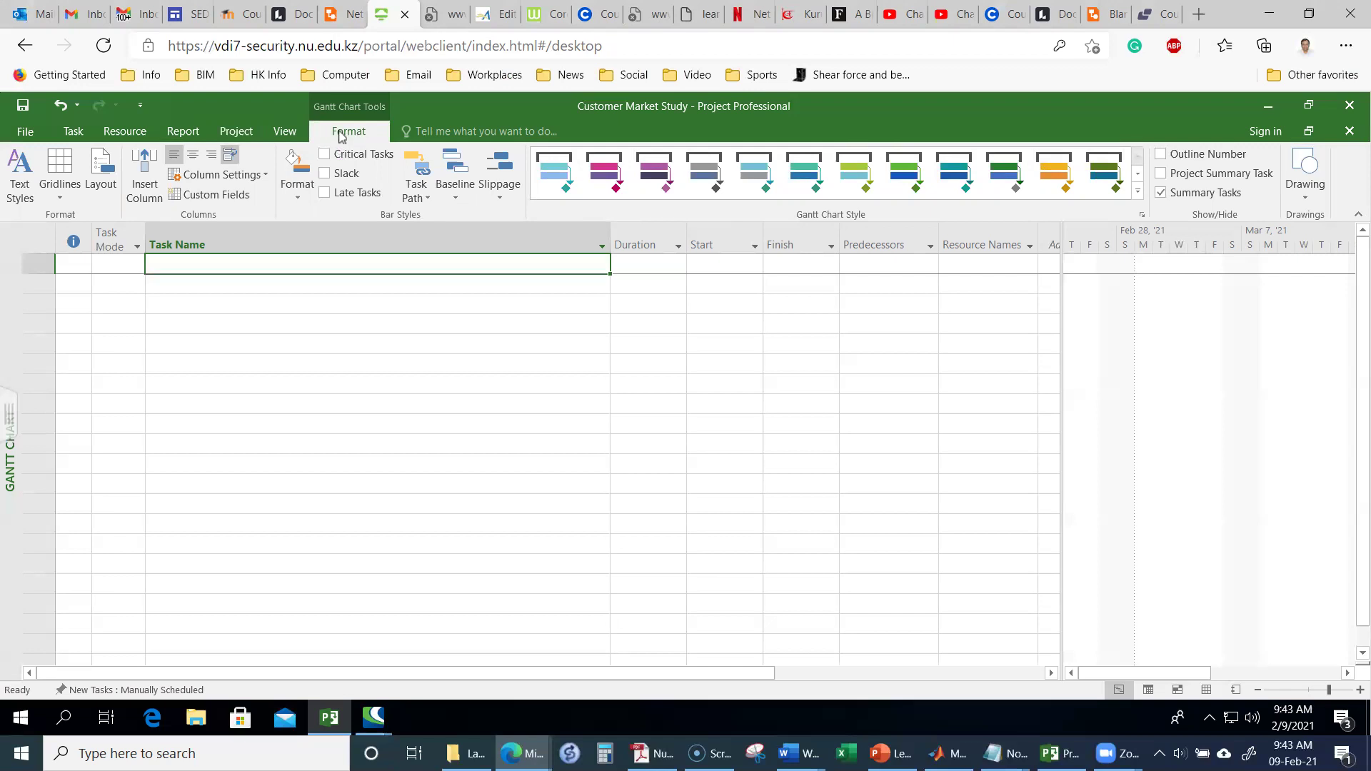
{"action": "left_click", "coordinate": [25, 133]}
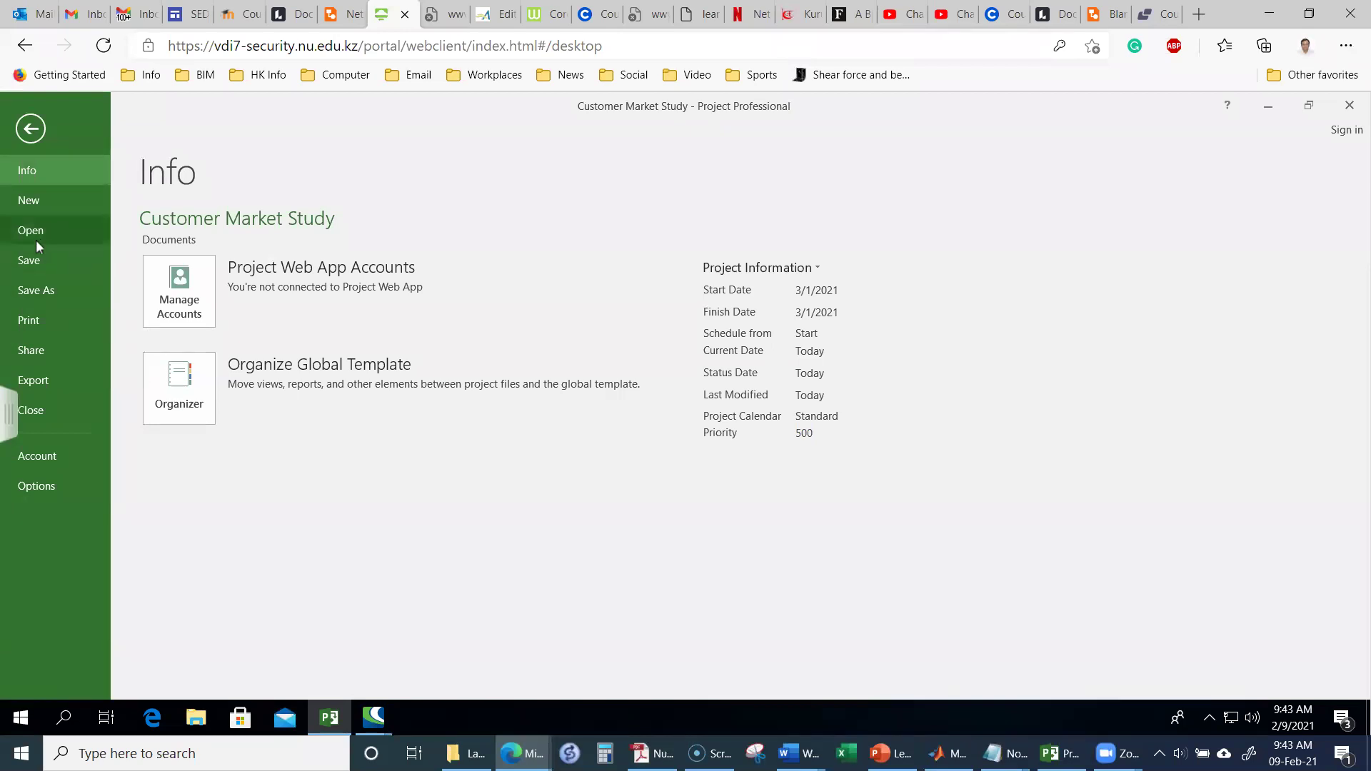
{"action": "left_click", "coordinate": [31, 130]}
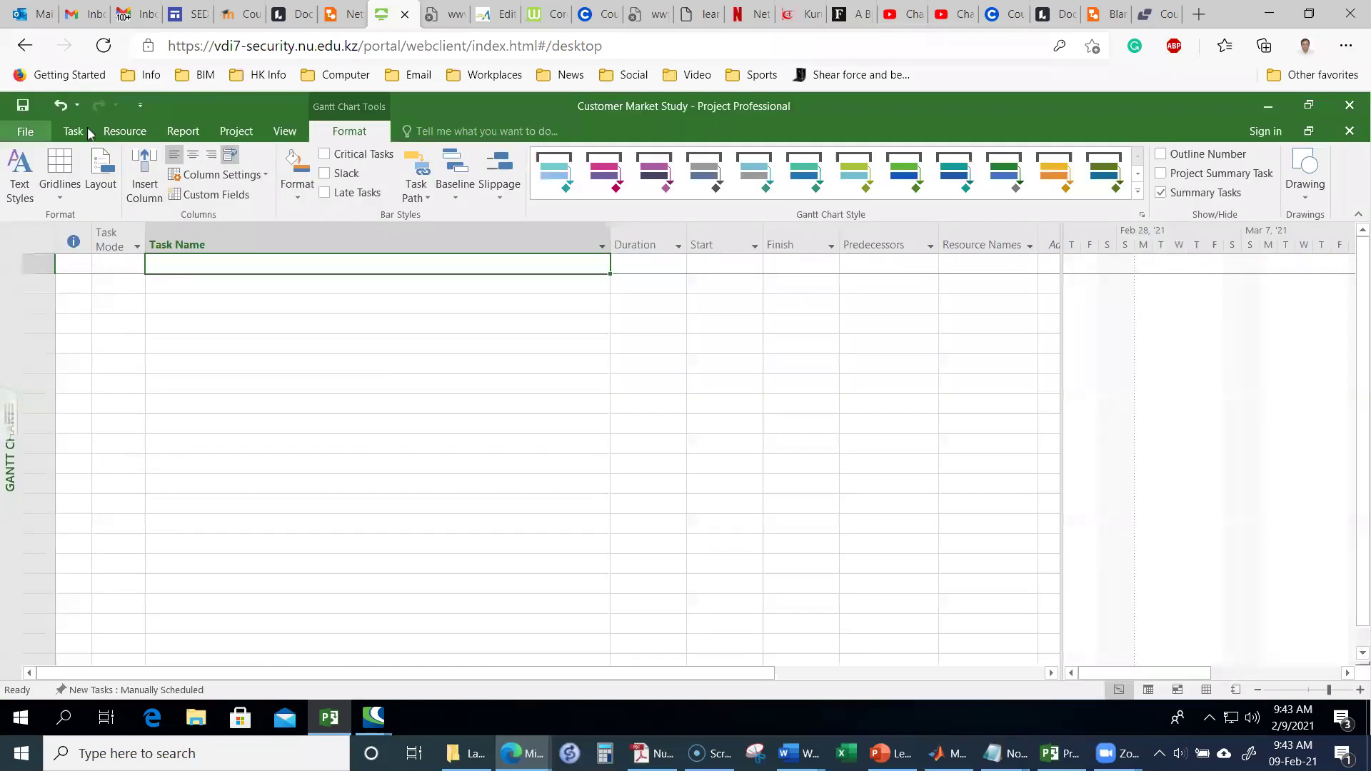
{"action": "left_click", "coordinate": [74, 132]}
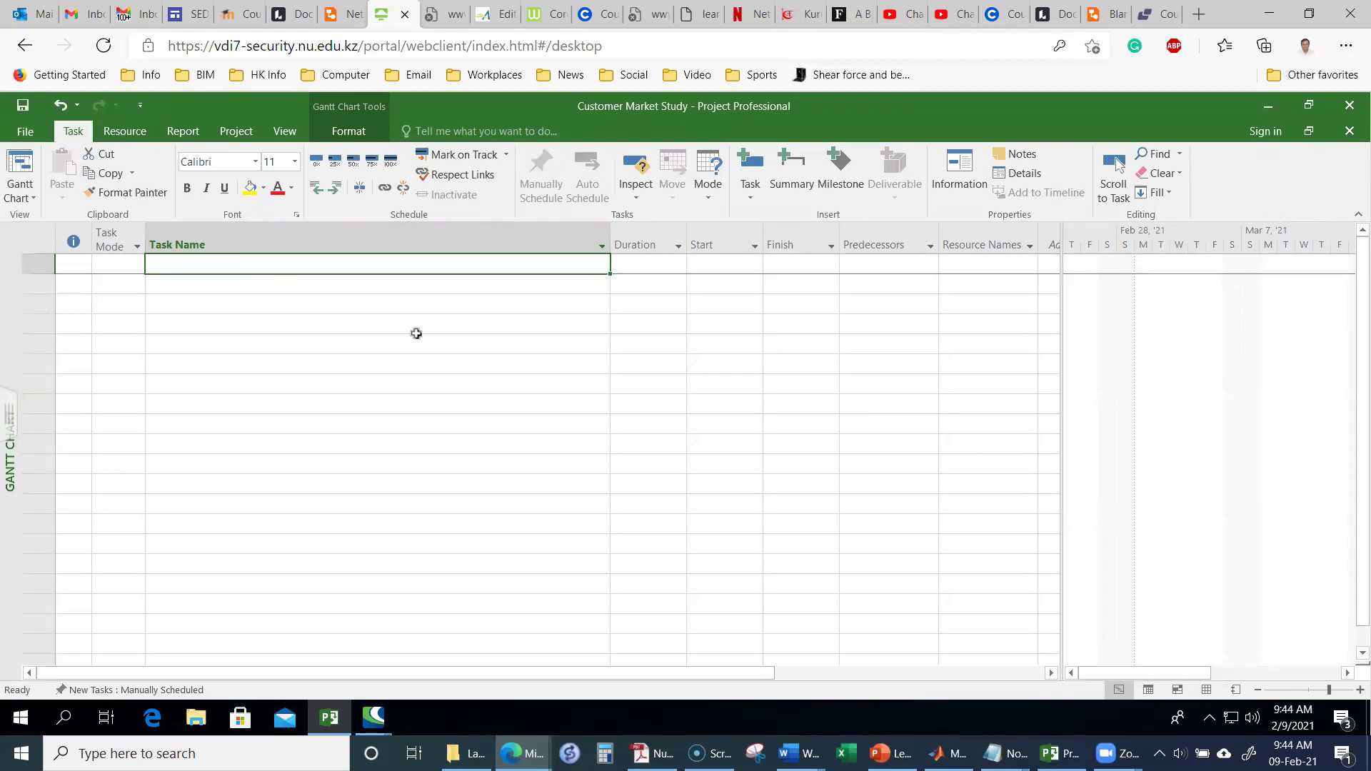
{"action": "left_click", "coordinate": [138, 135]}
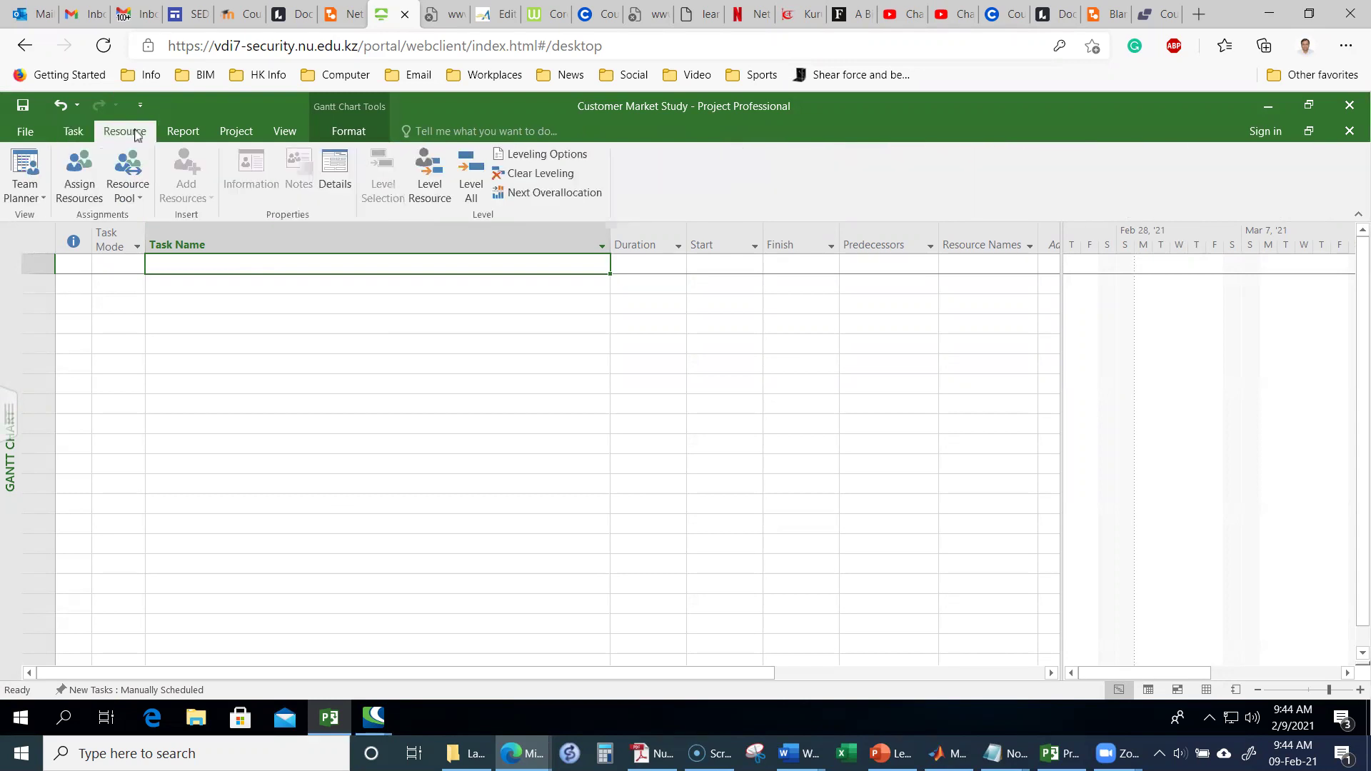
{"action": "left_click", "coordinate": [199, 135]}
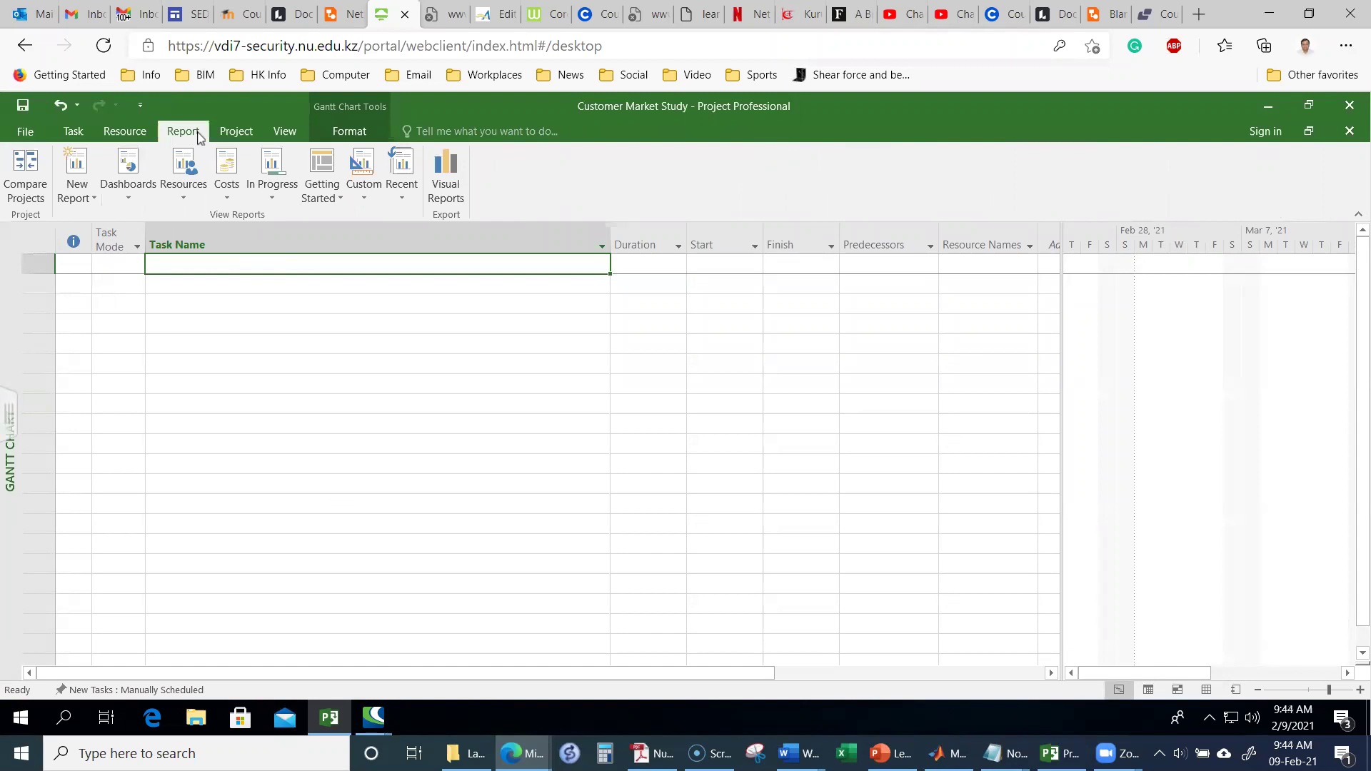
{"action": "left_click", "coordinate": [237, 135]}
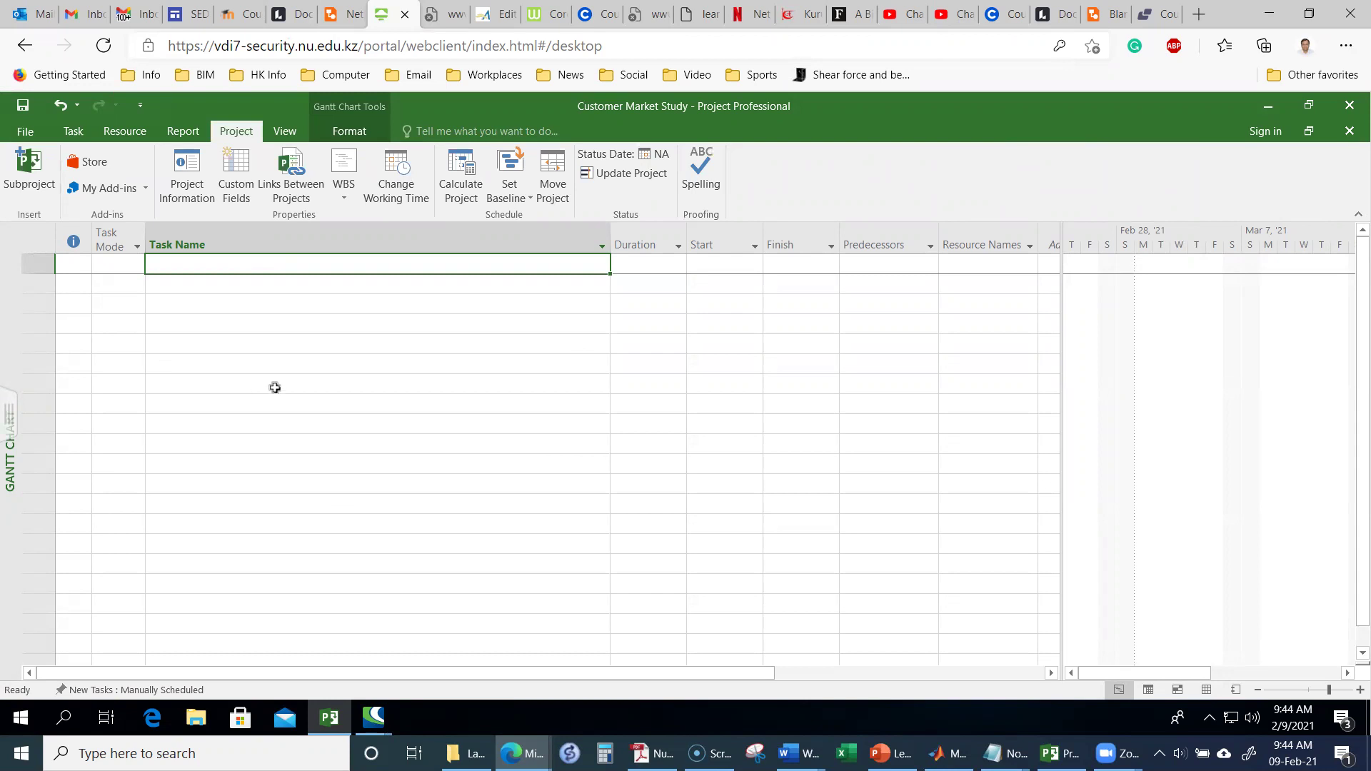
{"action": "left_click", "coordinate": [285, 132]}
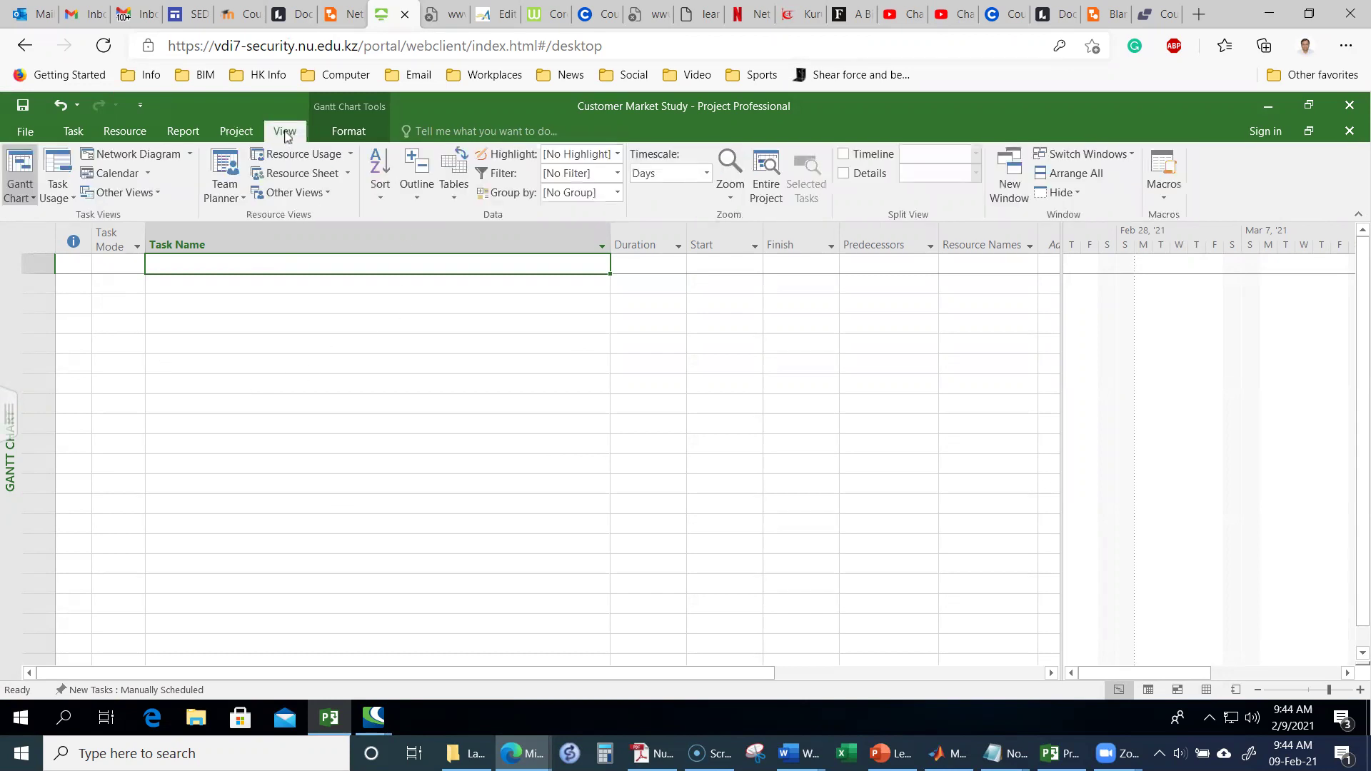
{"action": "left_click", "coordinate": [349, 132]}
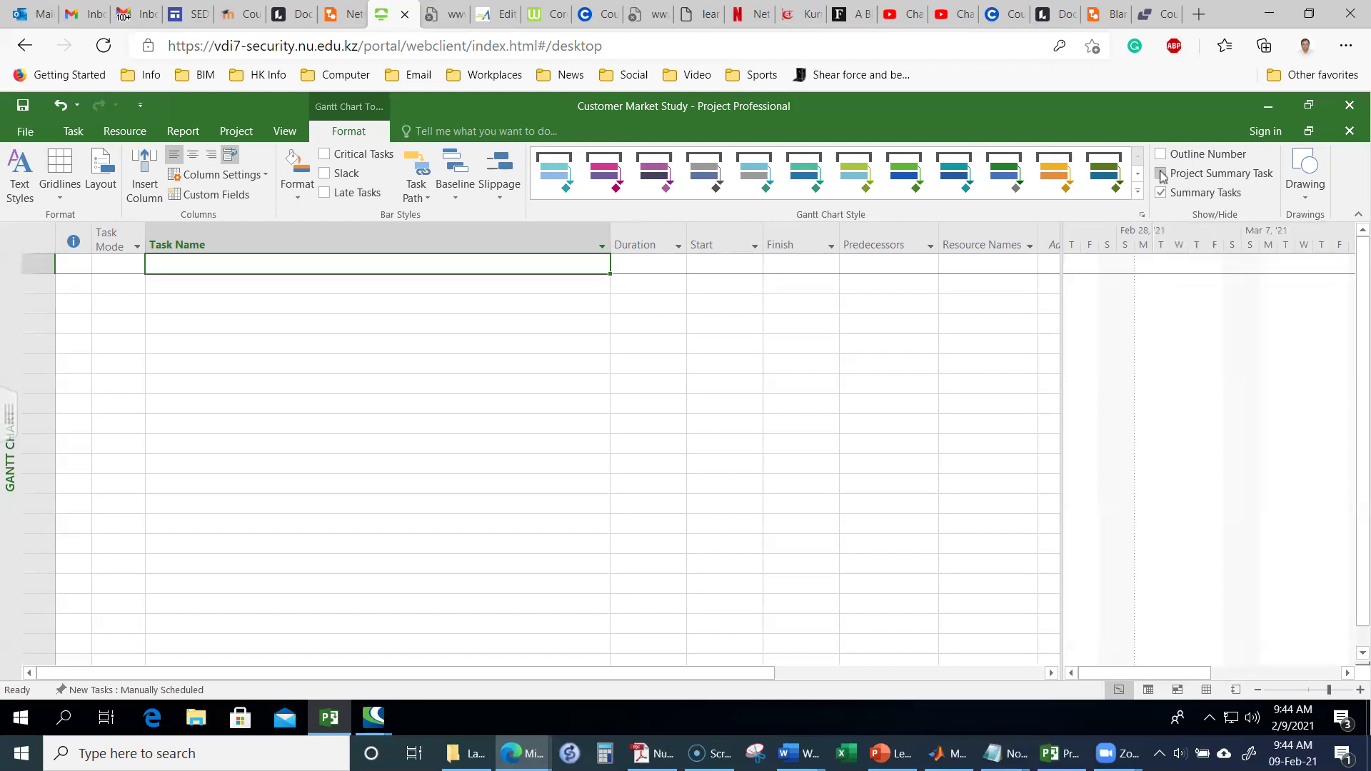
Step: Turn on the Customer Market Study project summary task (task 0) and select the row below it
{"action": "left_click", "coordinate": [1162, 174]}
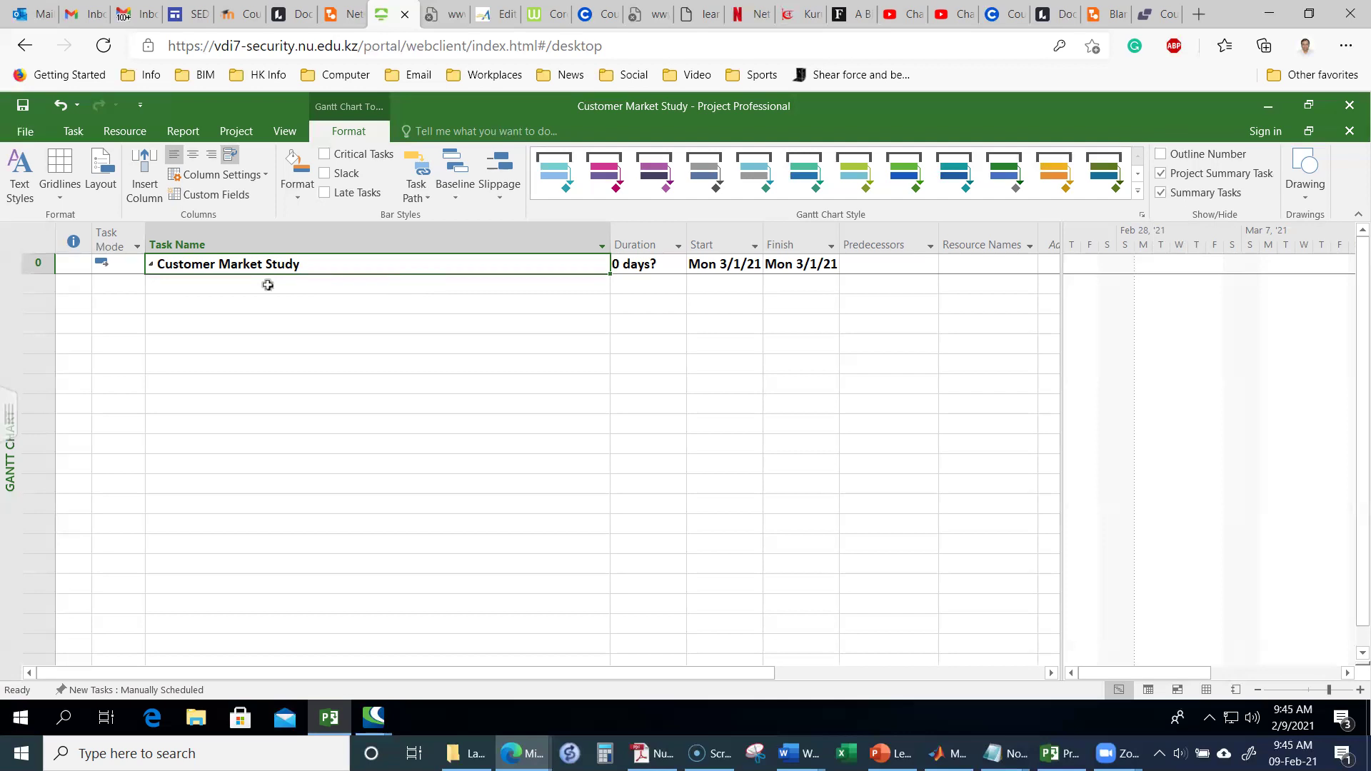
{"action": "left_click", "coordinate": [269, 284]}
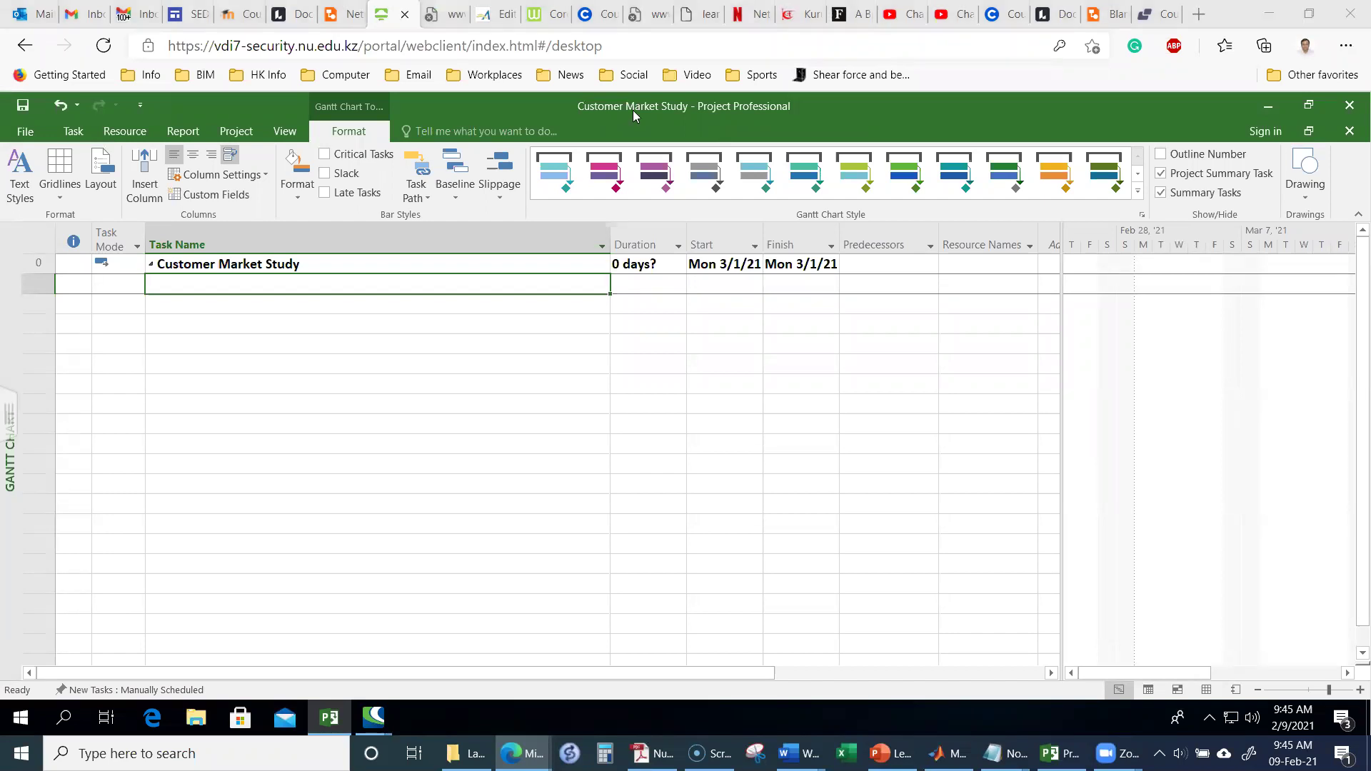
{"action": "left_click", "coordinate": [961, 107]}
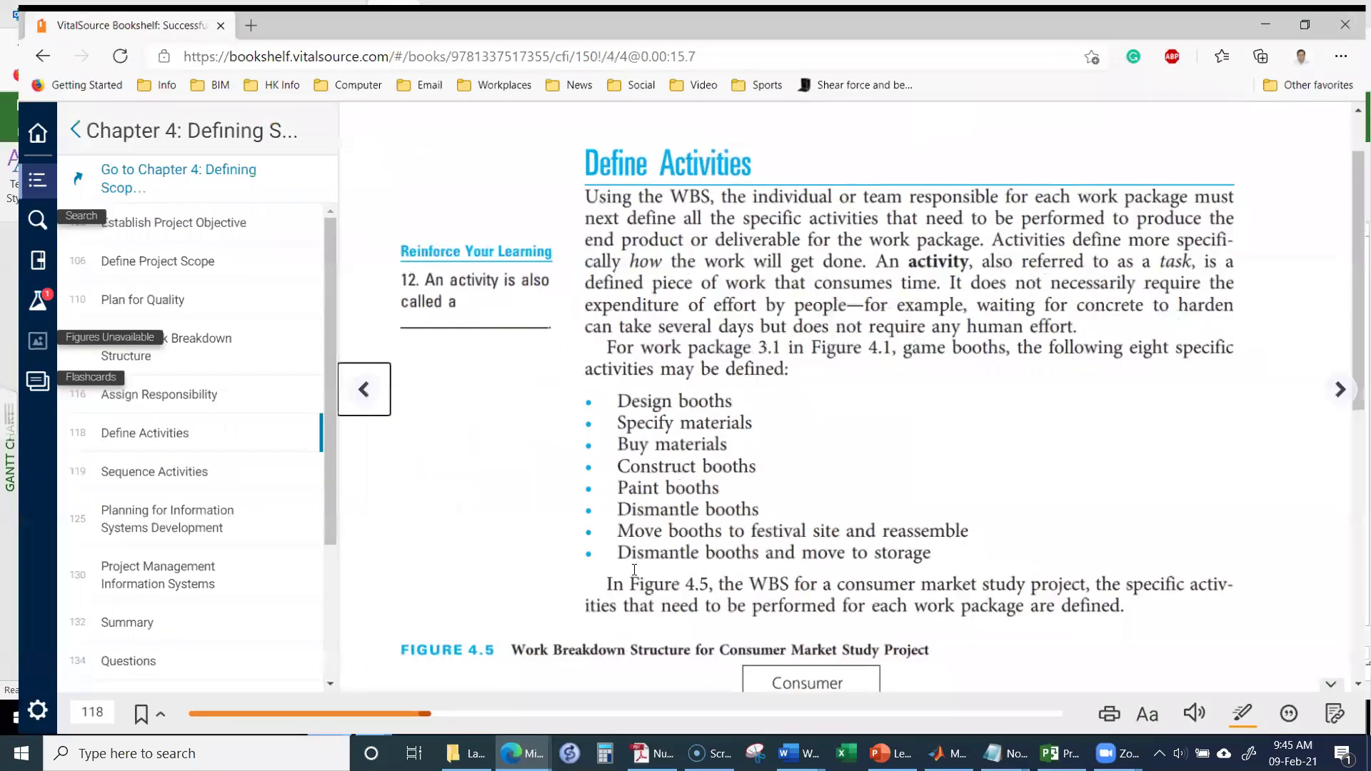
{"action": "scroll", "coordinate": [635, 570], "scroll_direction": "down", "scroll_amount": 6}
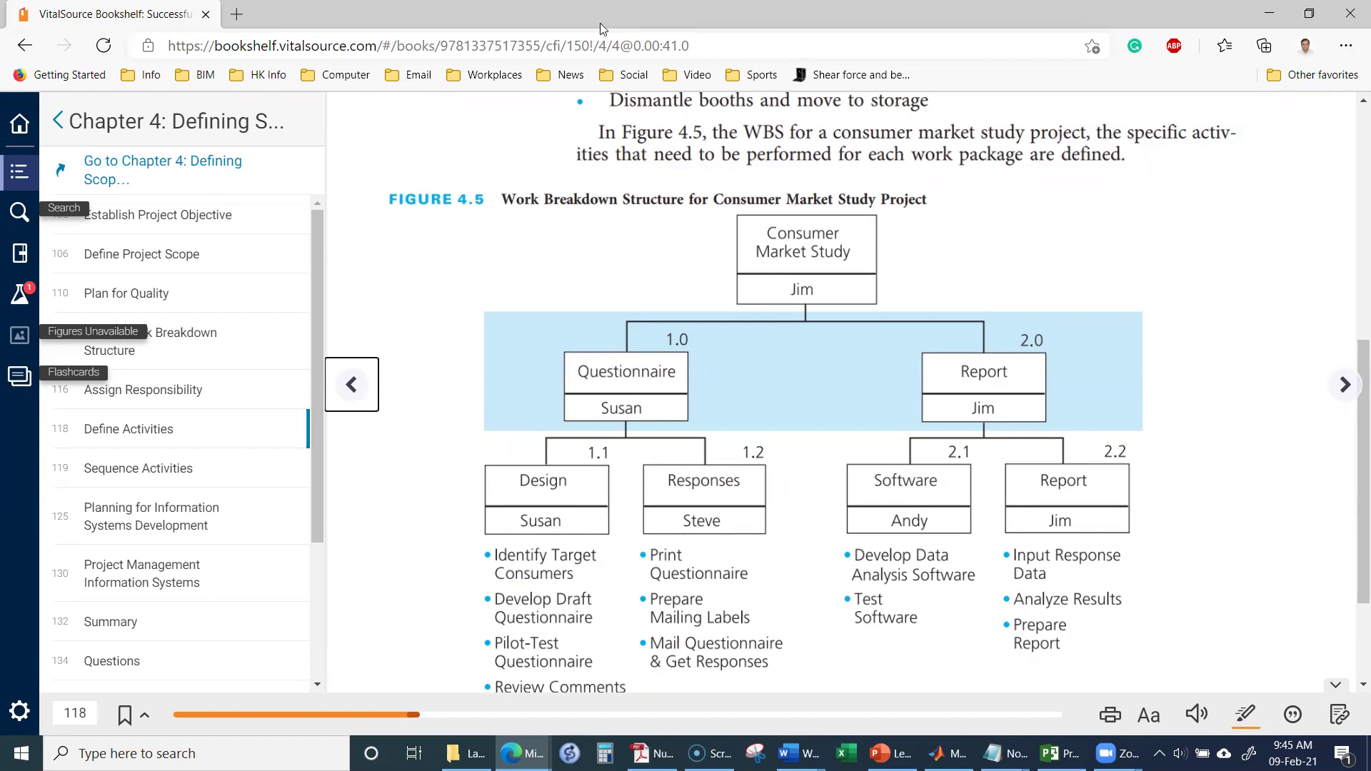
{"action": "key", "text": "alt+Tab"}
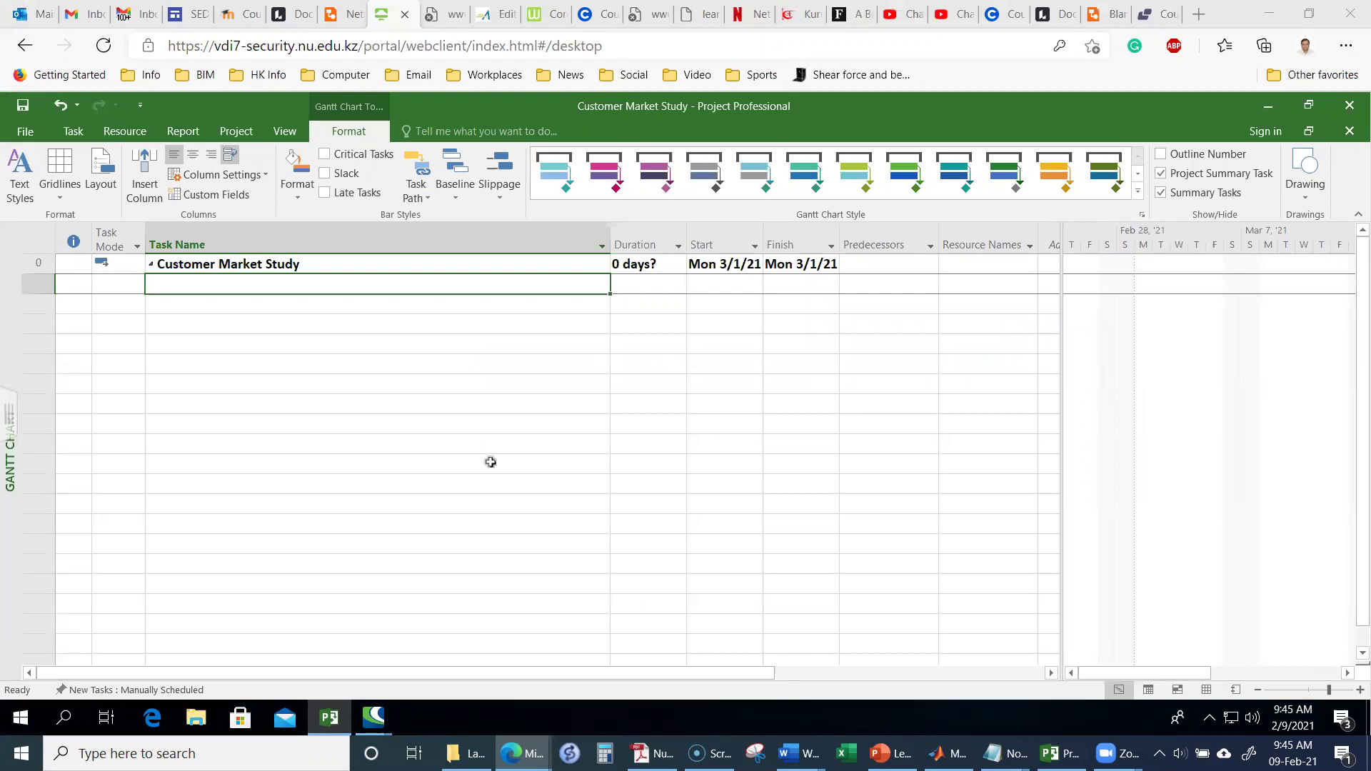
Step: Enter the tasks Questionnaire, Design and Idenitify Target Customers in the Task Name column
{"action": "left_click", "coordinate": [215, 285]}
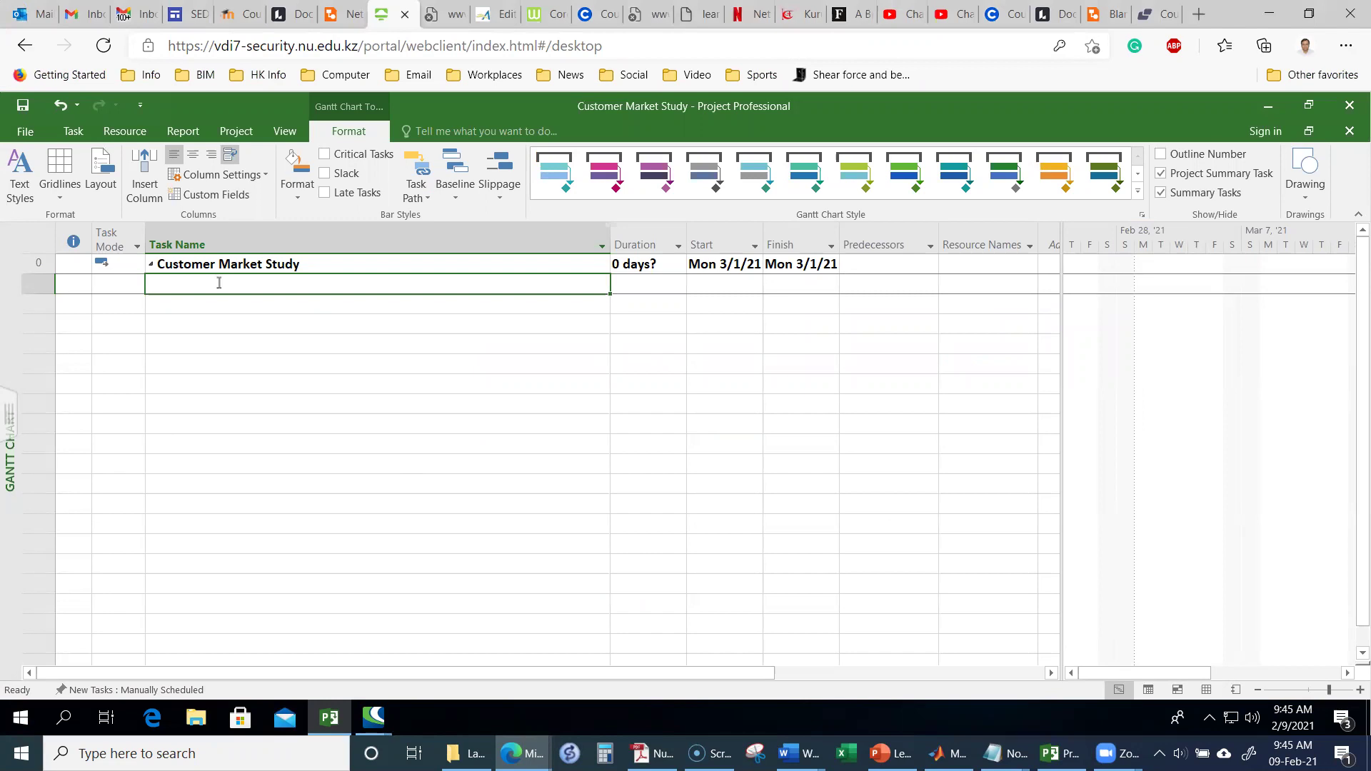
{"action": "type", "text": "Ques"}
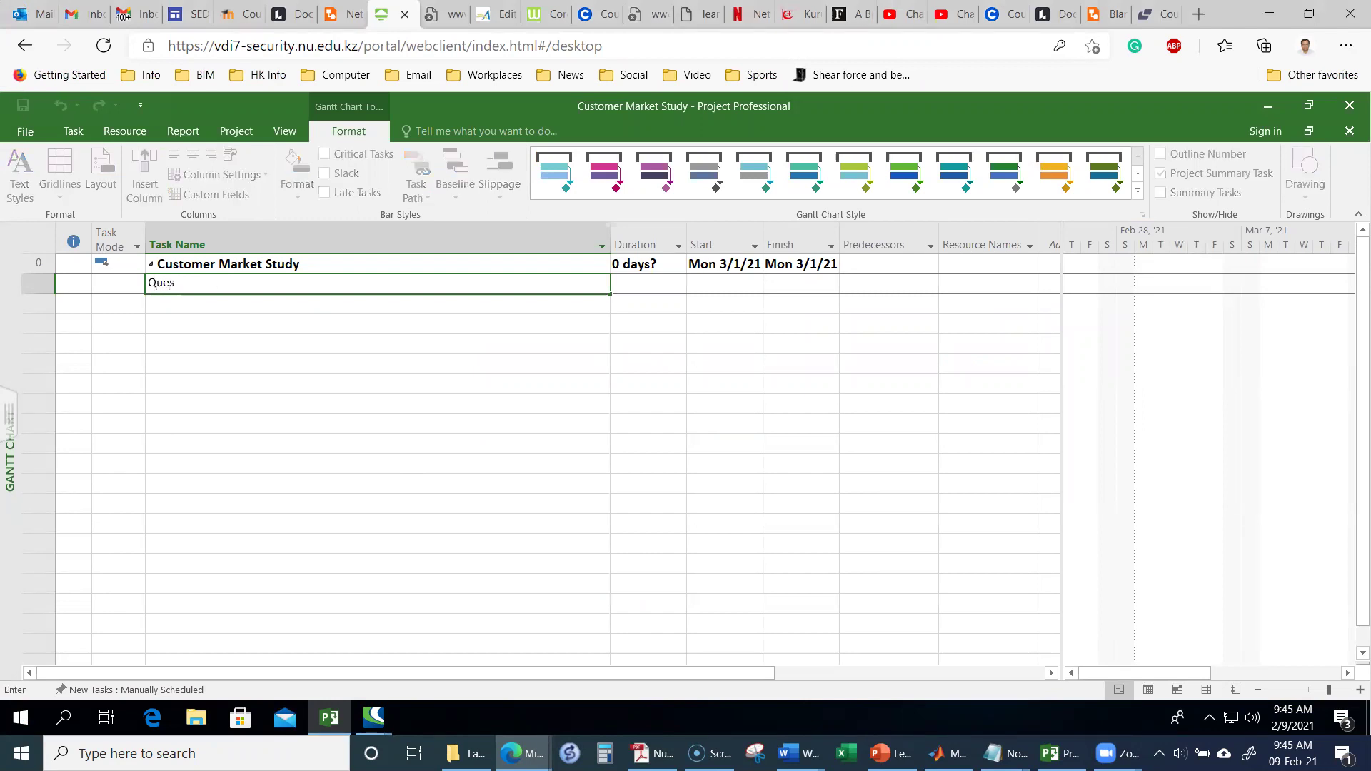
{"action": "type", "text": "tionnaire"}
{"action": "key", "text": "Return"}
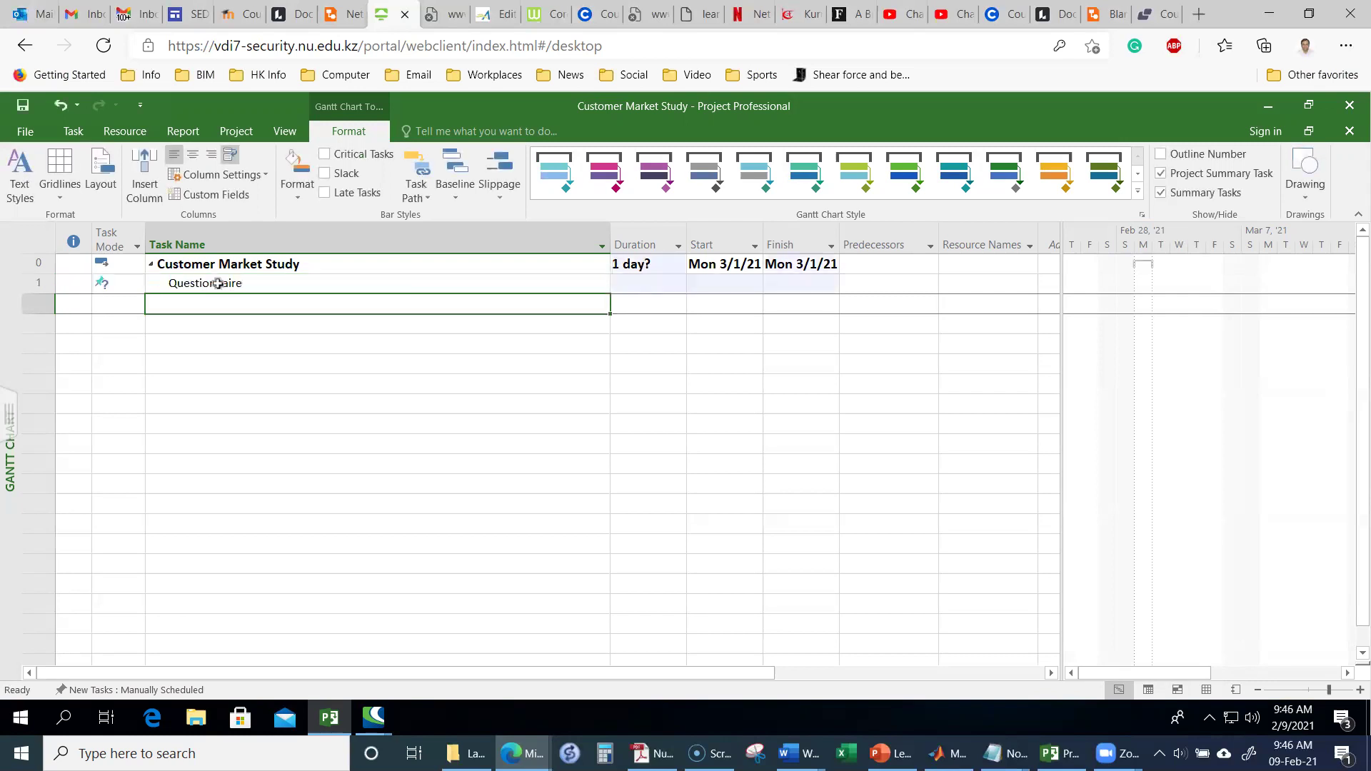
{"action": "type", "text": "Design"}
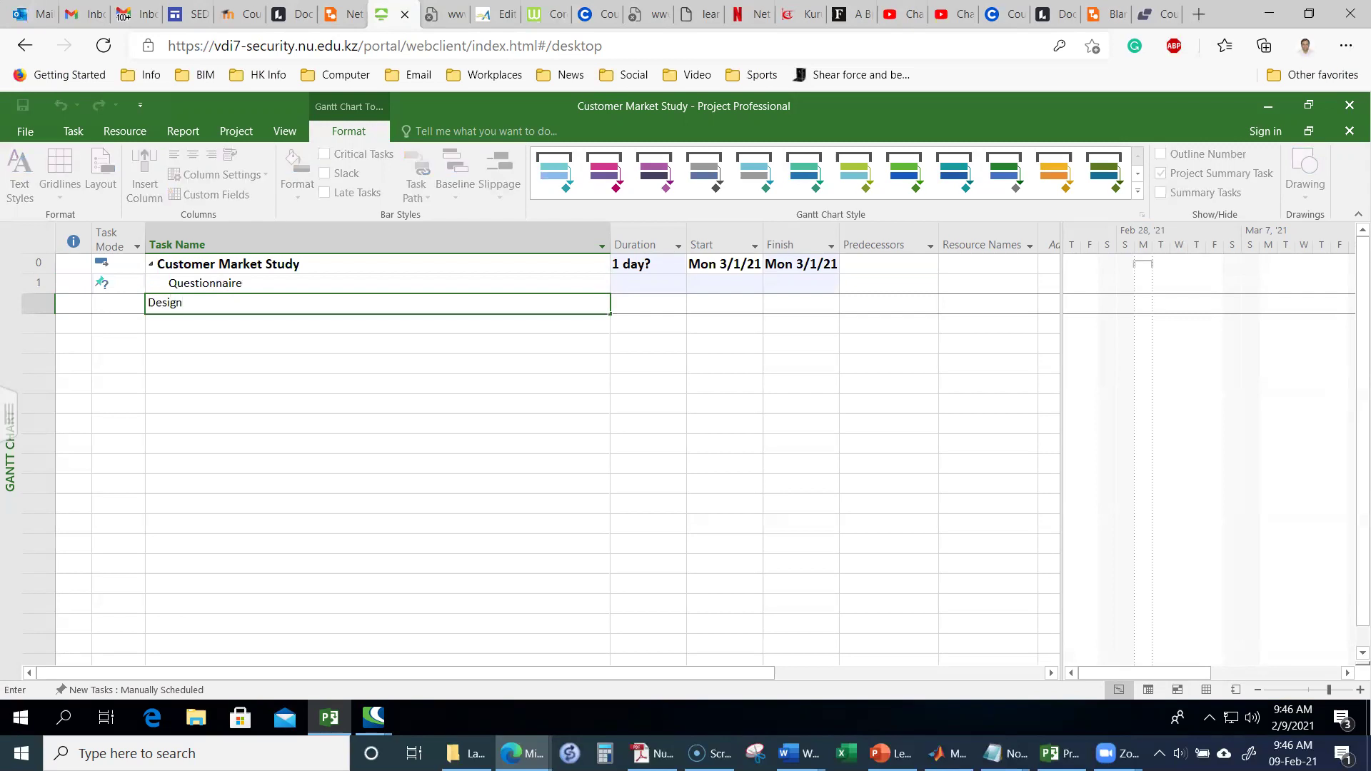
{"action": "key", "text": "Return"}
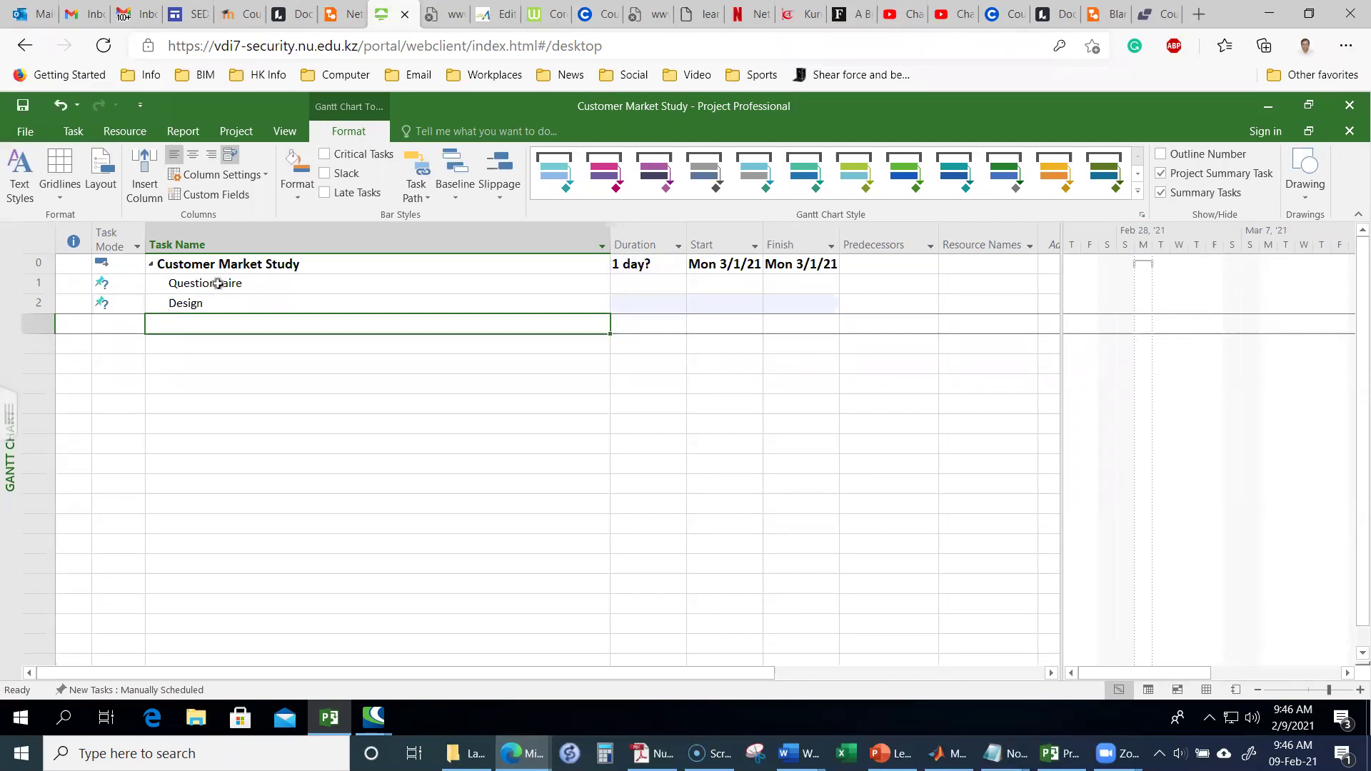
{"action": "type", "text": "I"}
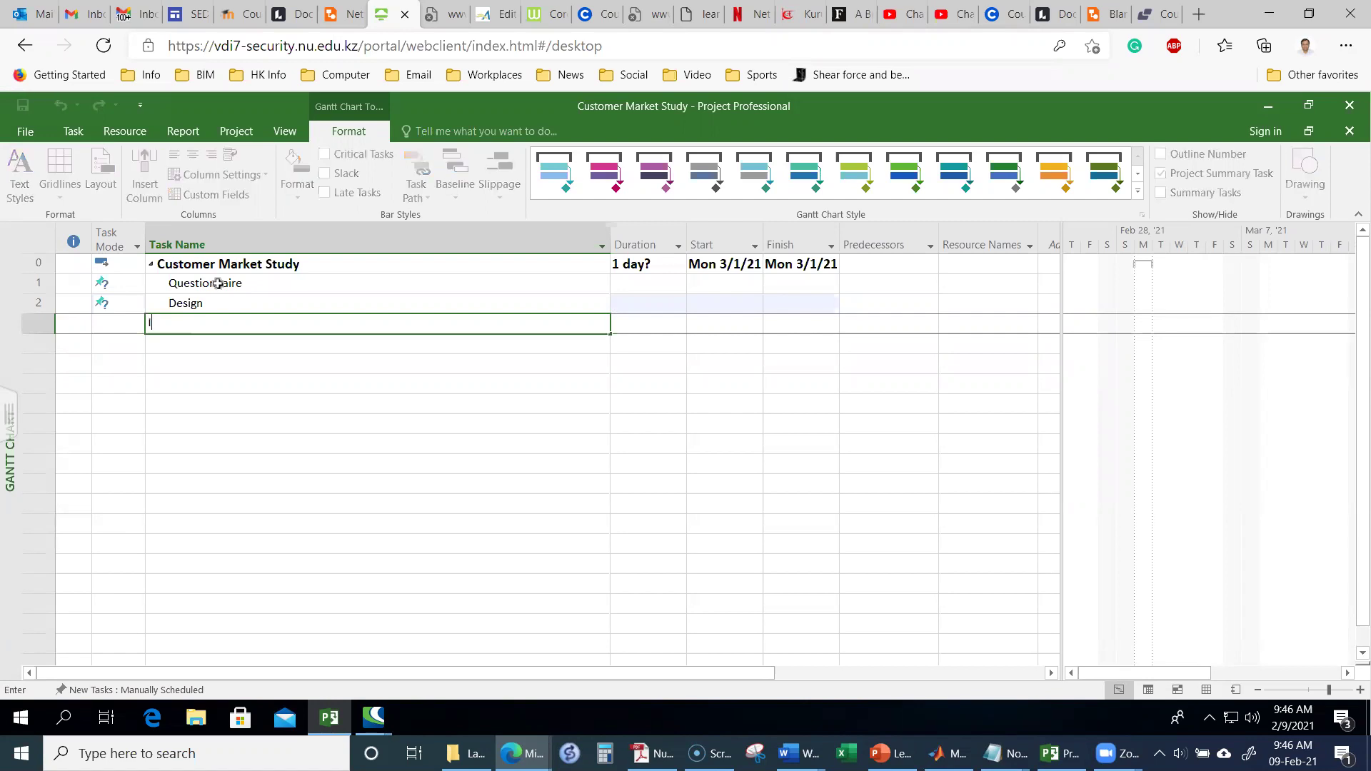
{"action": "type", "text": "denitify Ta"}
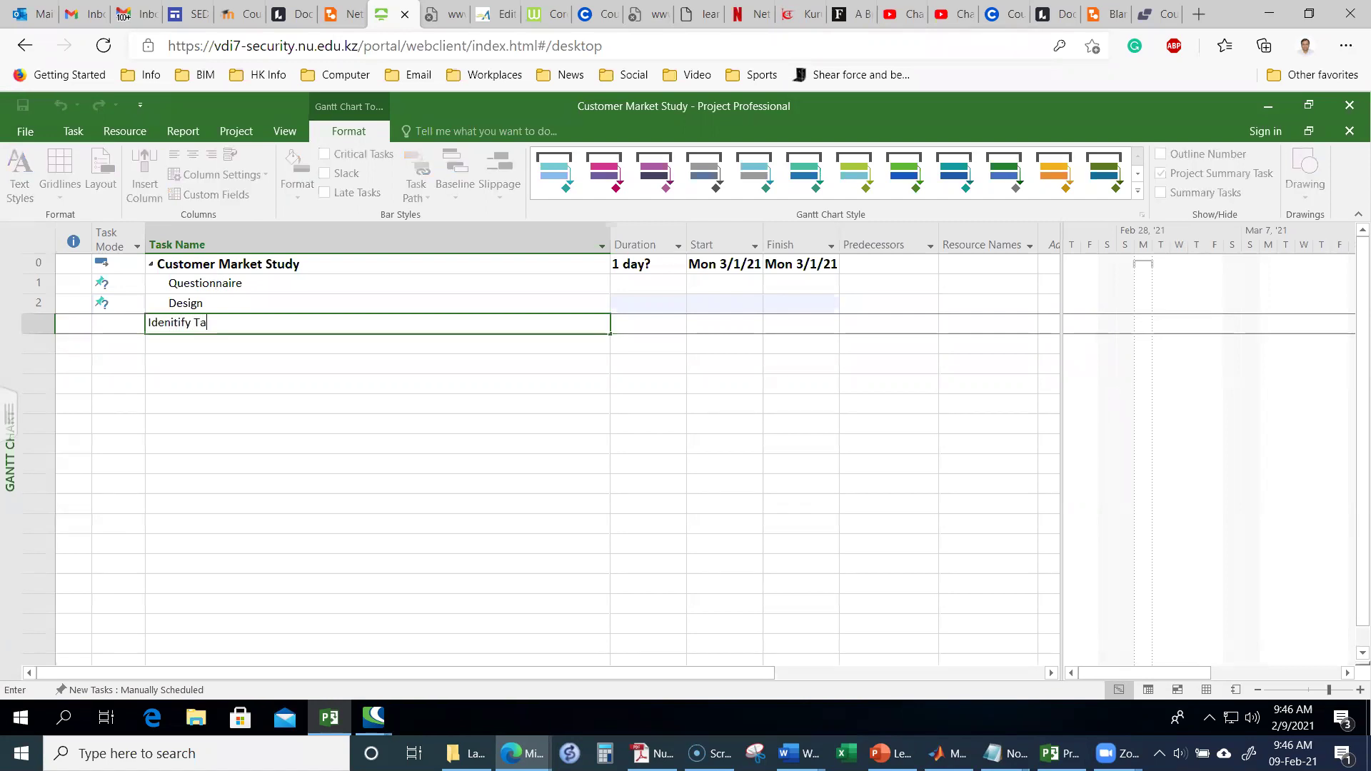
{"action": "type", "text": "rget customers"}
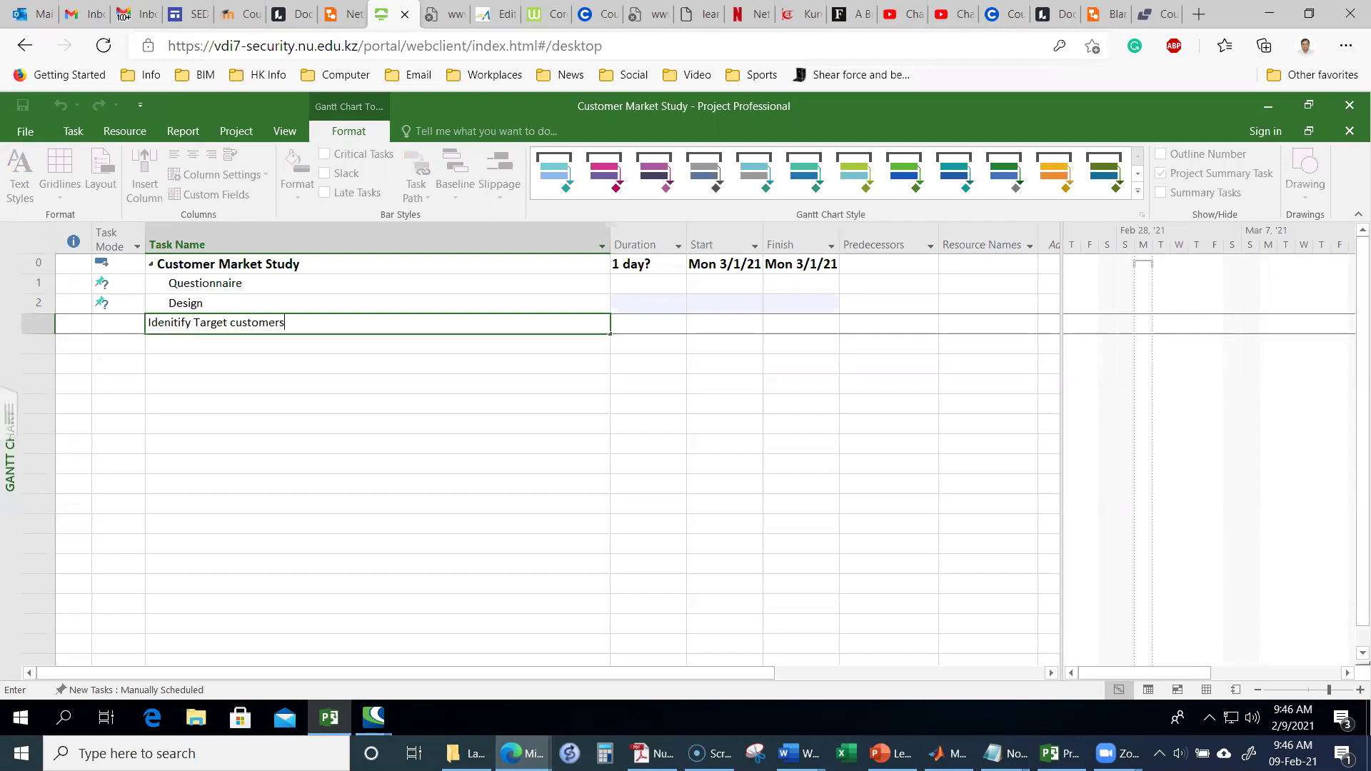
{"action": "key", "text": "Return"}
Step: Correct task 3's name to 'Idenitfy Target Customers' with a capital C
{"action": "key", "text": "Up"}
{"action": "key", "text": "Up"}
{"action": "key", "text": "Up"}
{"action": "key", "text": "Up"}
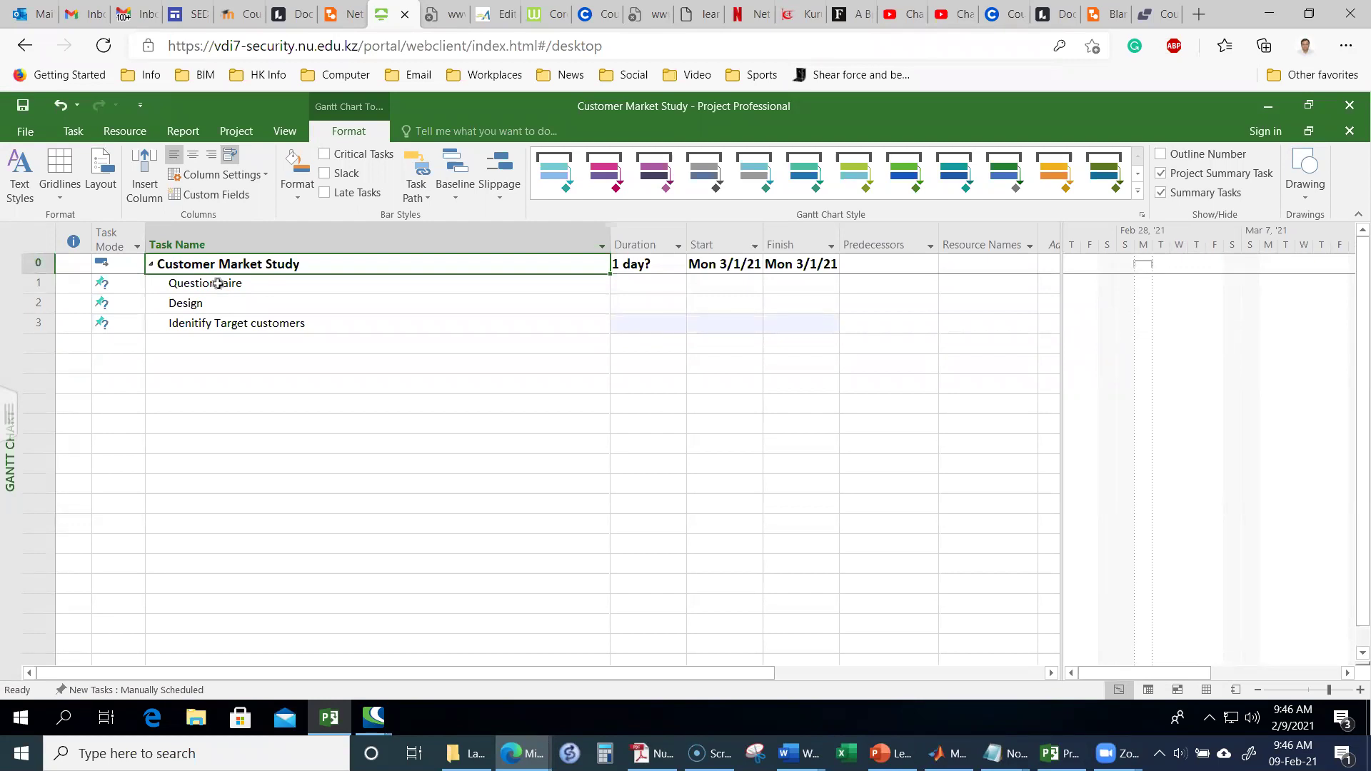
{"action": "key", "text": "Down"}
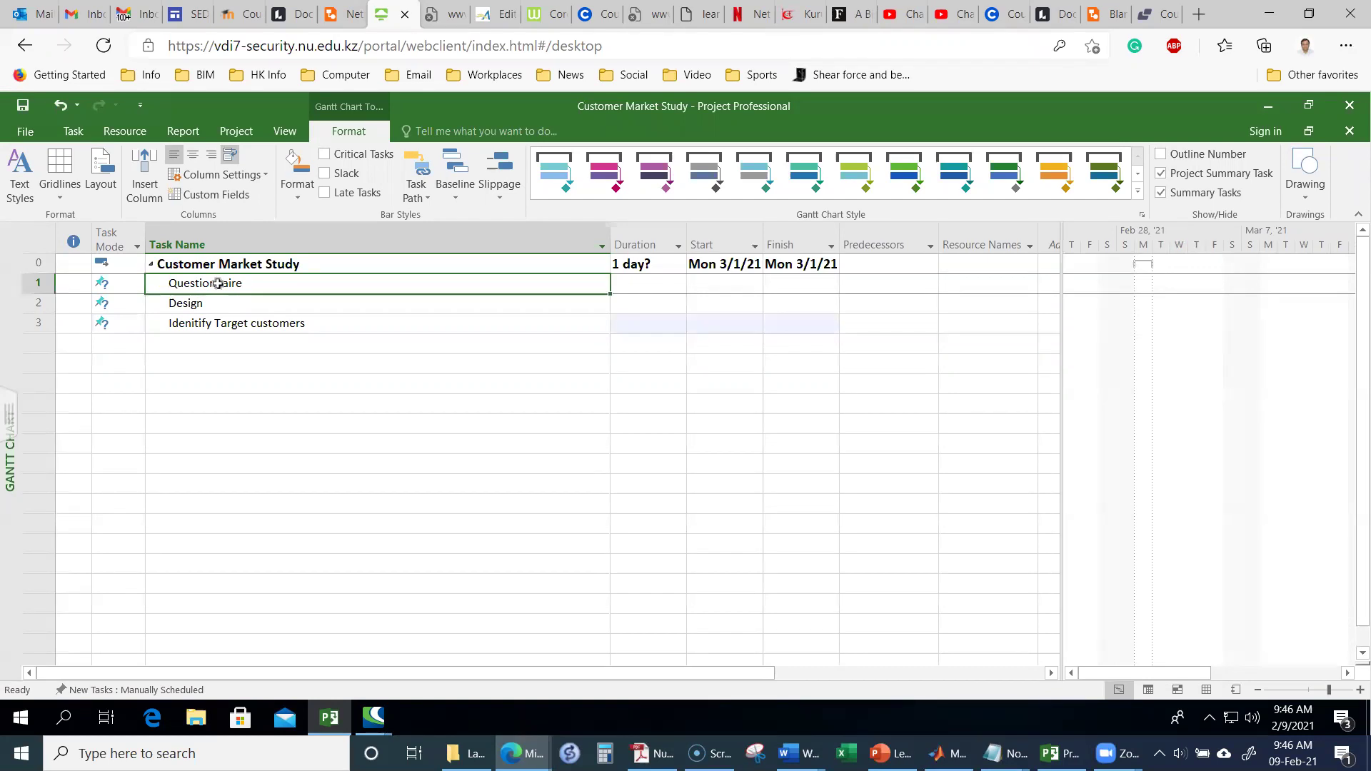
{"action": "key", "text": "Down"}
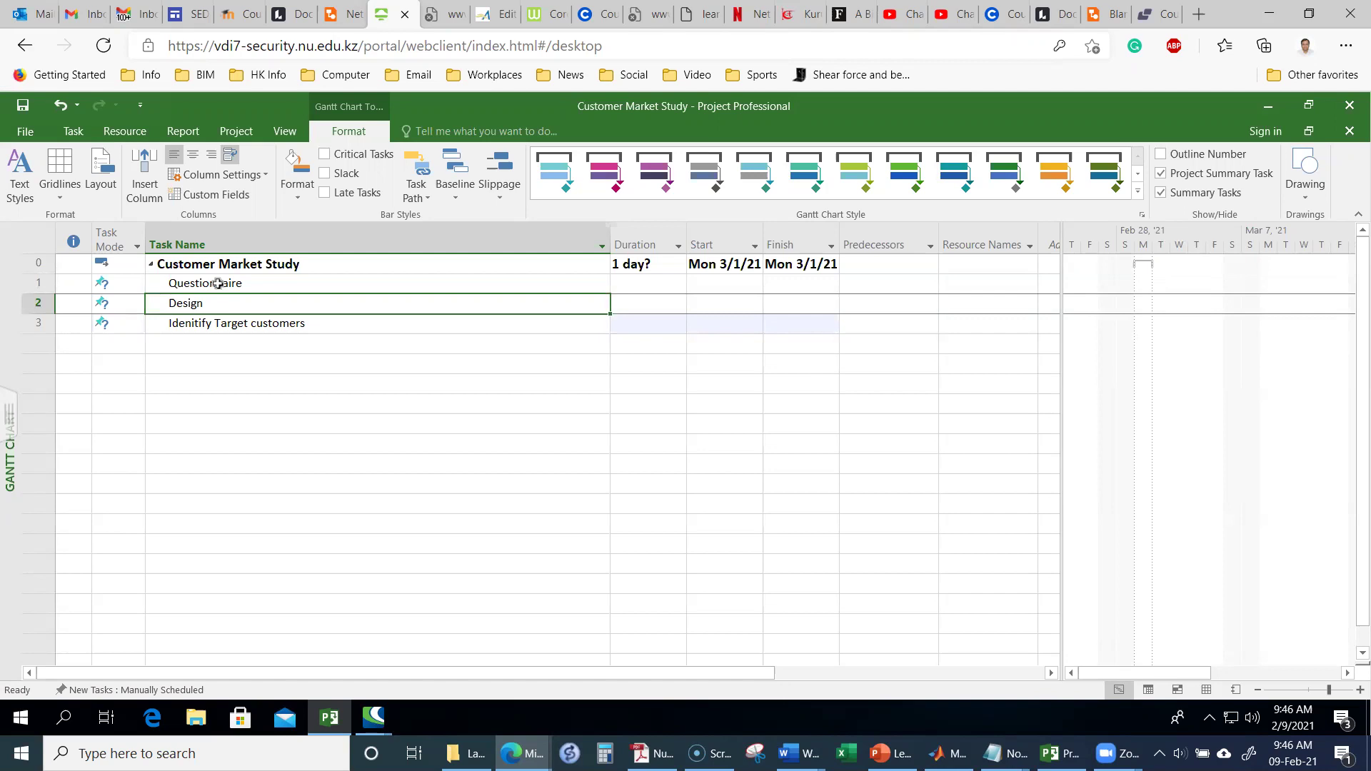
{"action": "key", "text": "Down"}
{"action": "key", "text": "Up"}
{"action": "key", "text": "Down"}
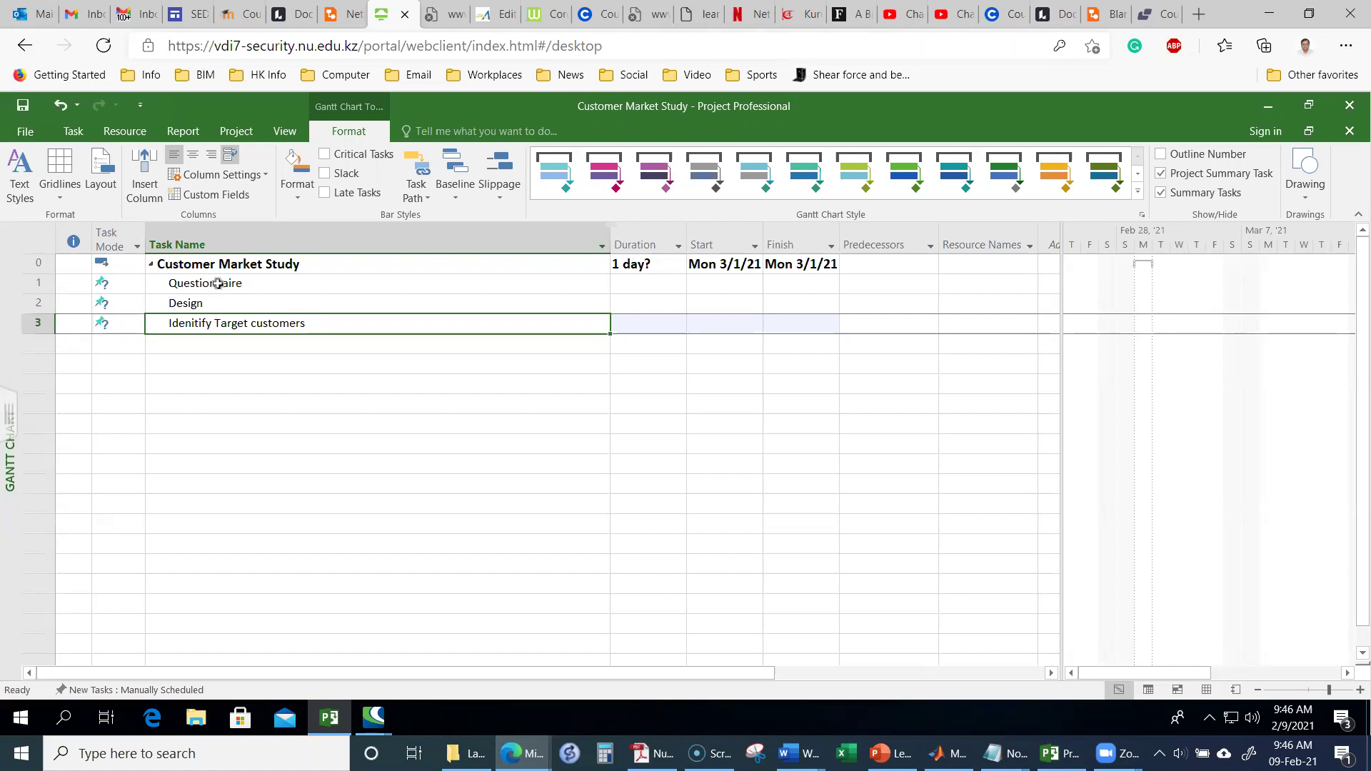
{"action": "key", "text": "F2"}
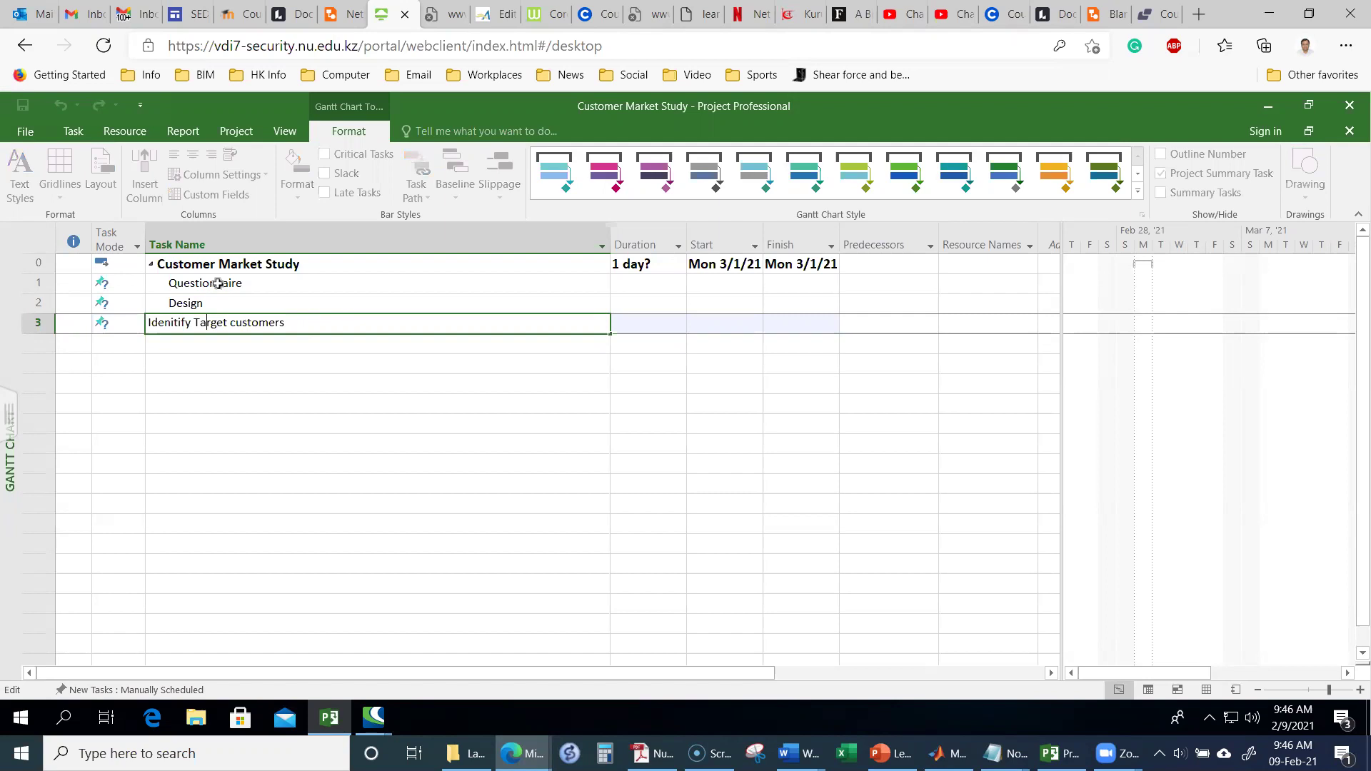
{"action": "key", "text": "BackSpace"}
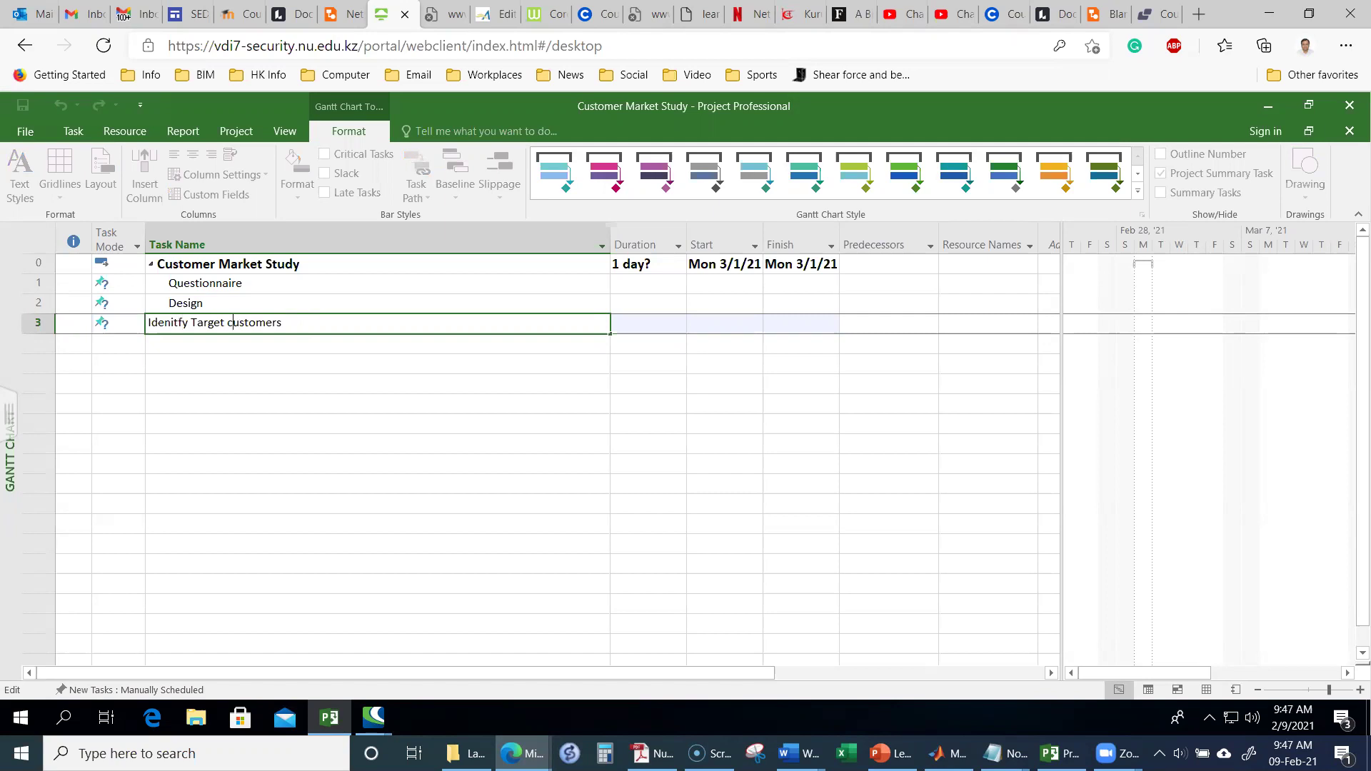
{"action": "key", "text": "BackSpace"}
{"action": "type", "text": "C"}
{"action": "key", "text": "Return"}
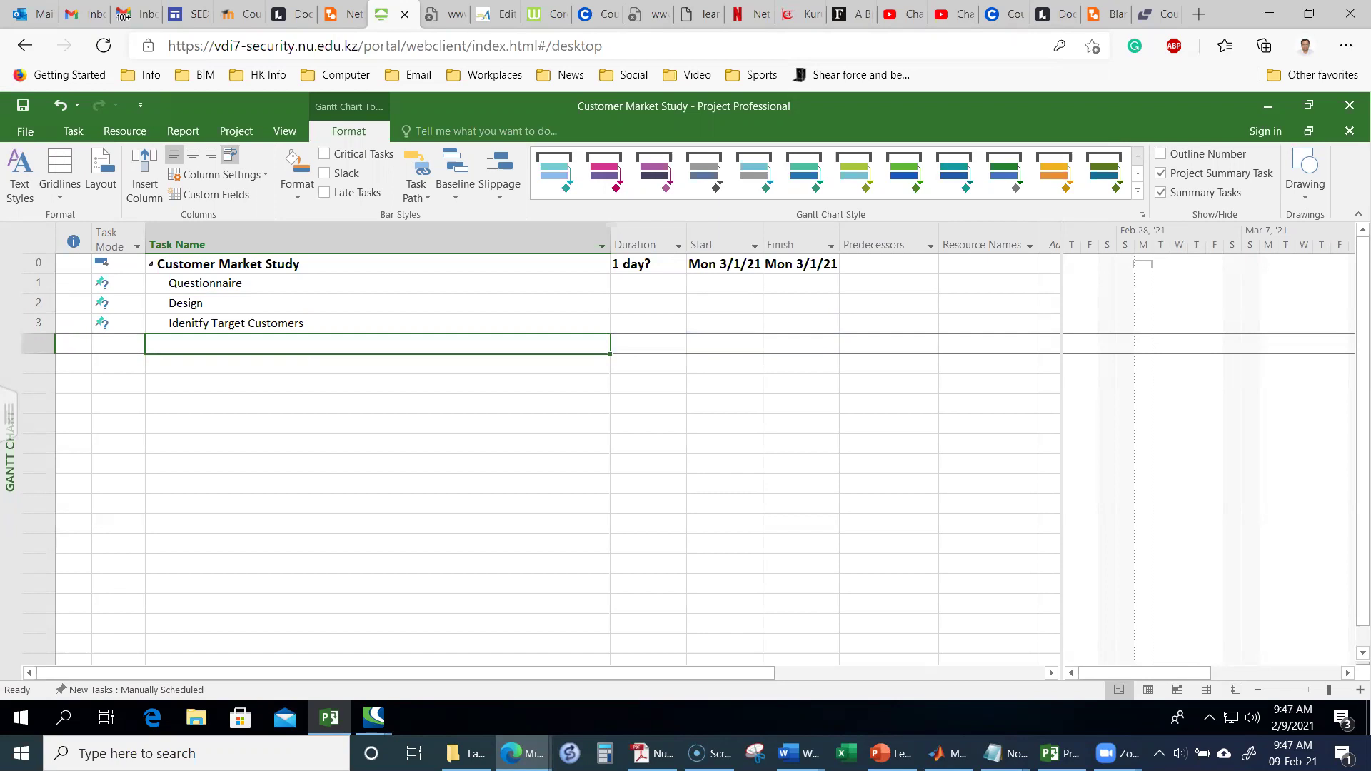
Step: Collapse and re-expand the Customer Market Study summary, then select the Design task on the Task tab
{"action": "key", "text": "Up"}
{"action": "key", "text": "Up"}
{"action": "key", "text": "Up"}
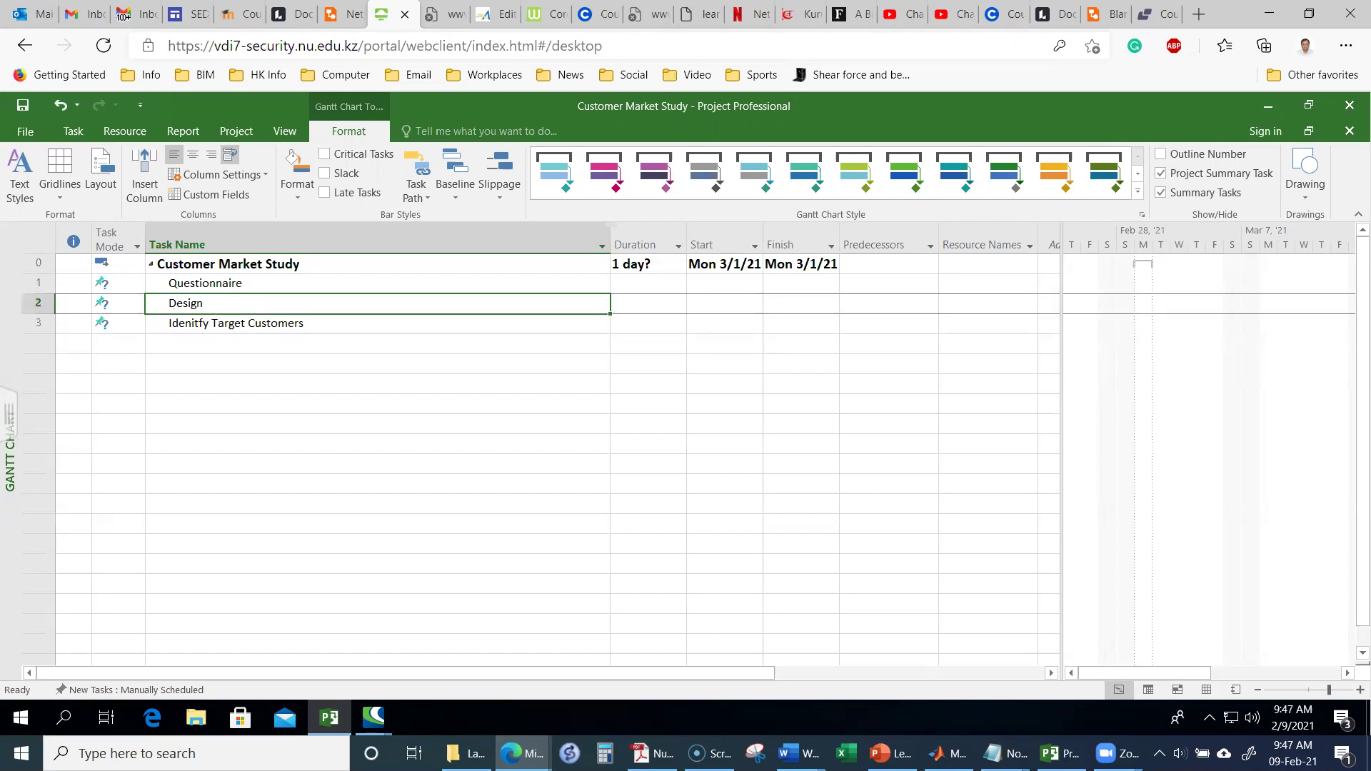
{"action": "key", "text": "Down"}
{"action": "key", "text": "Down"}
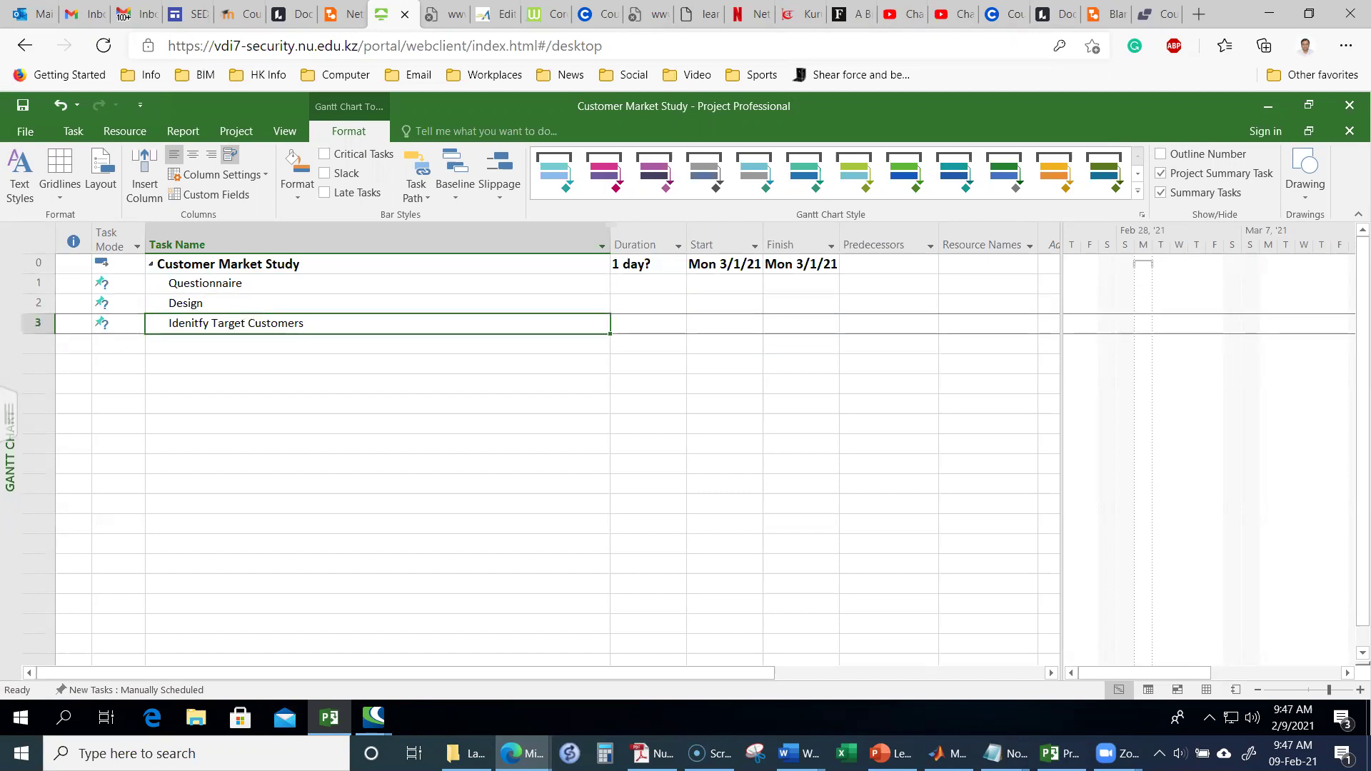
{"action": "key", "text": "Up"}
{"action": "key", "text": "Up"}
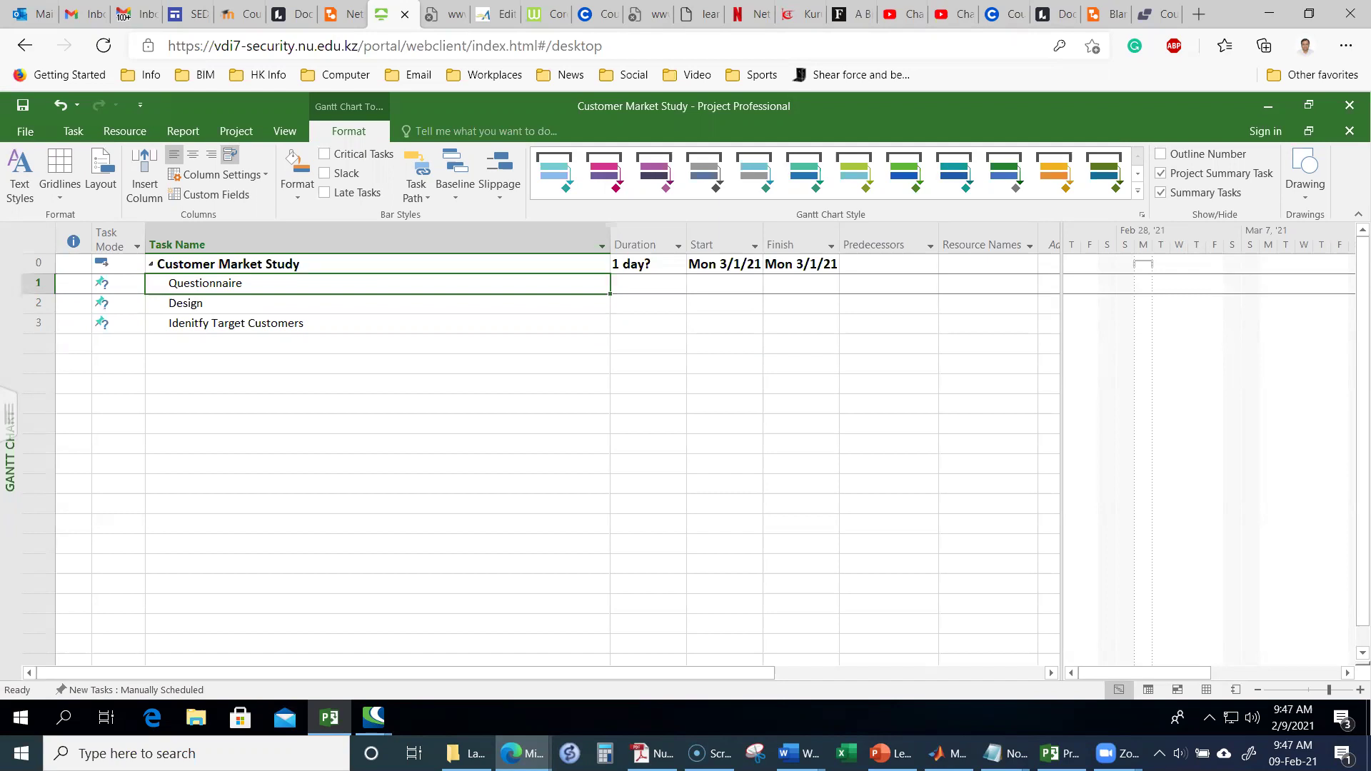
{"action": "key", "text": "Up"}
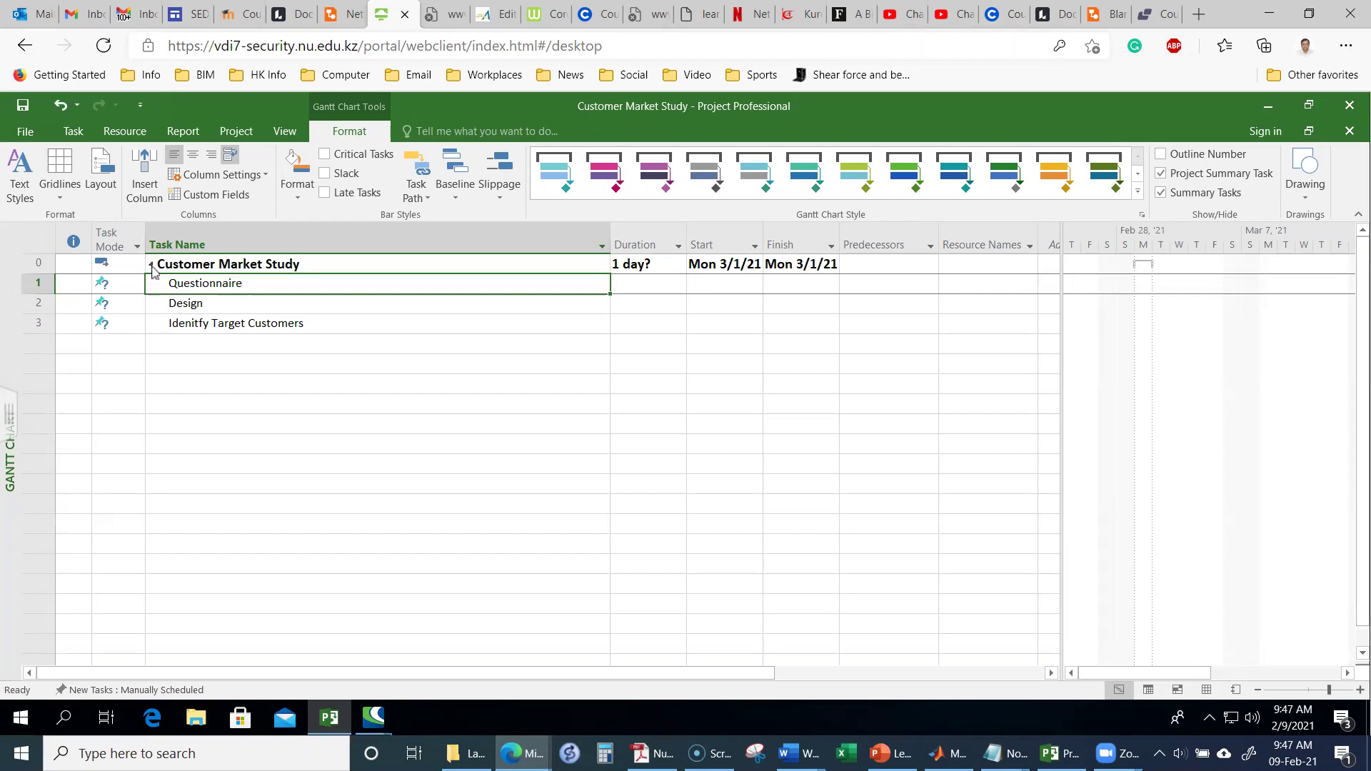
{"action": "left_click", "coordinate": [151, 265]}
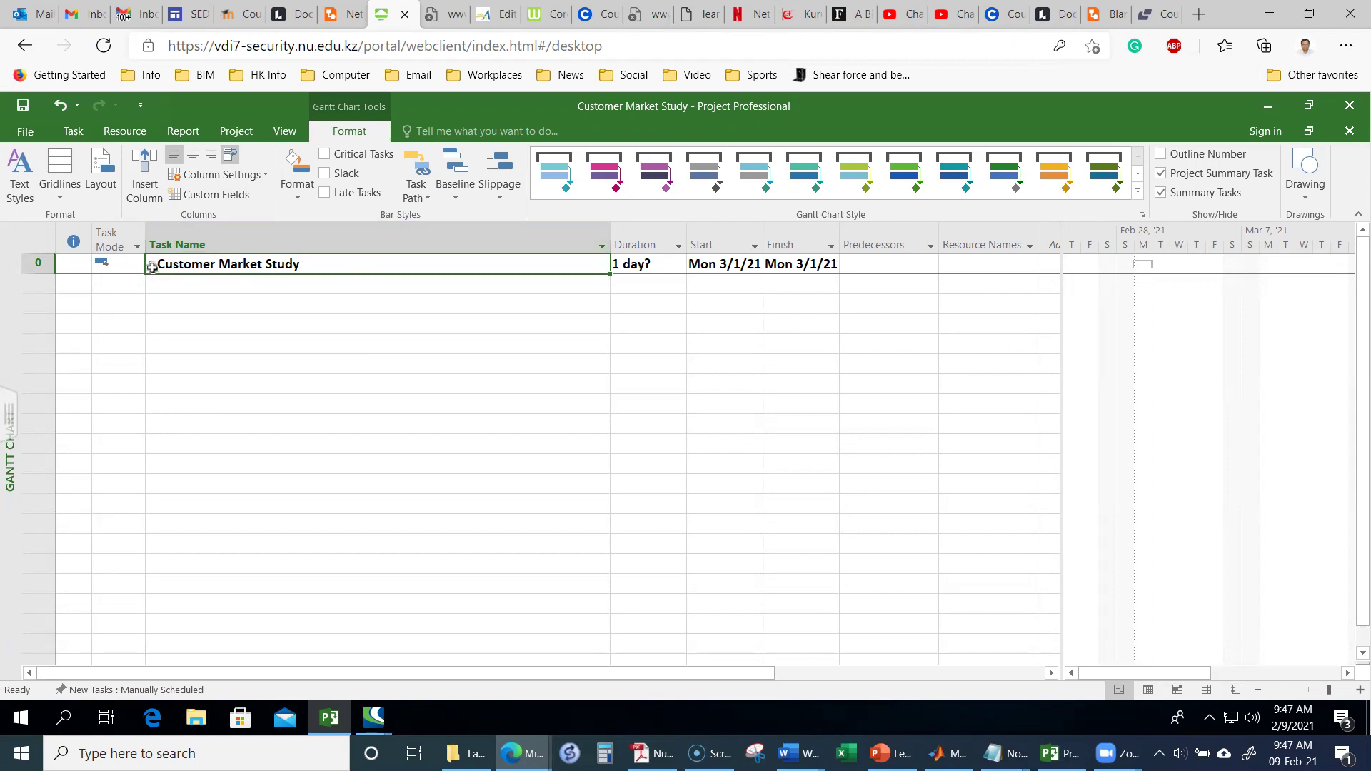
{"action": "left_click", "coordinate": [152, 264]}
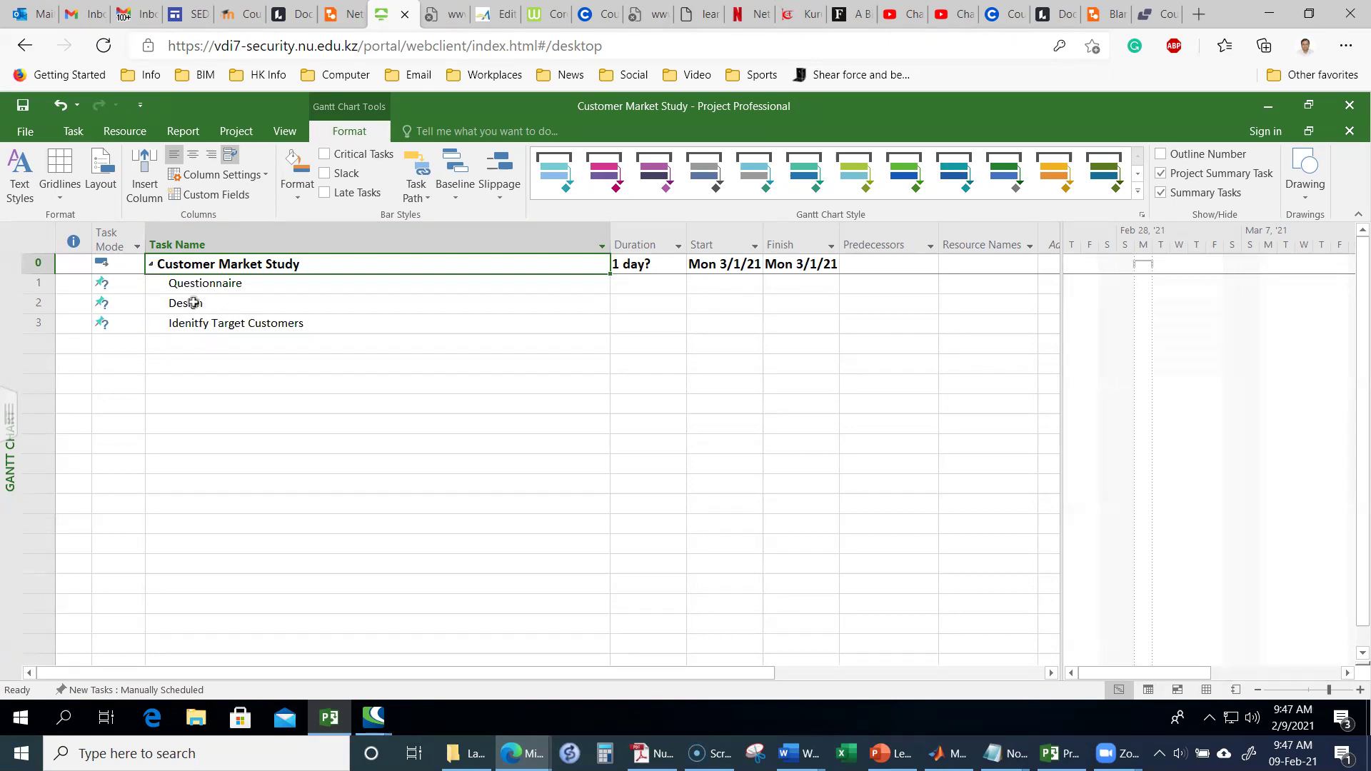
{"action": "left_click", "coordinate": [228, 303]}
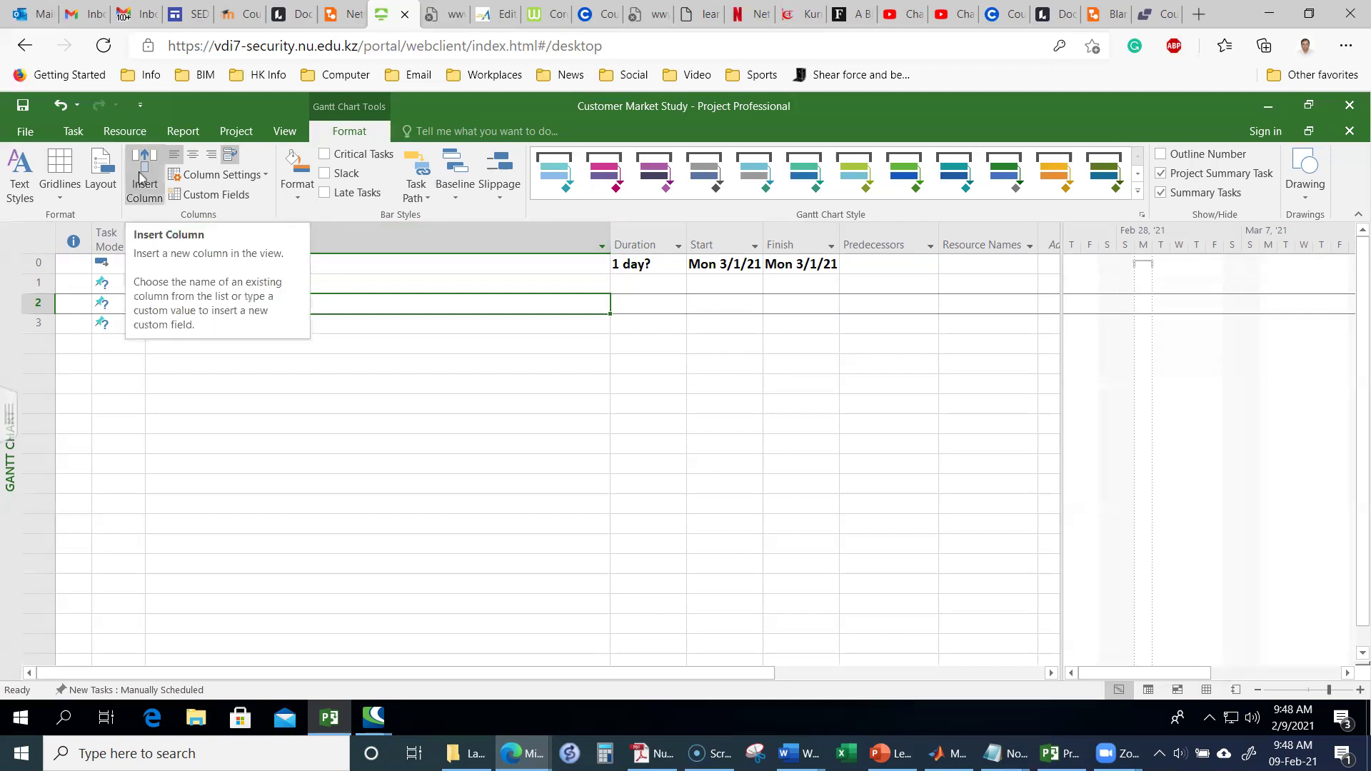
{"action": "left_click", "coordinate": [71, 130]}
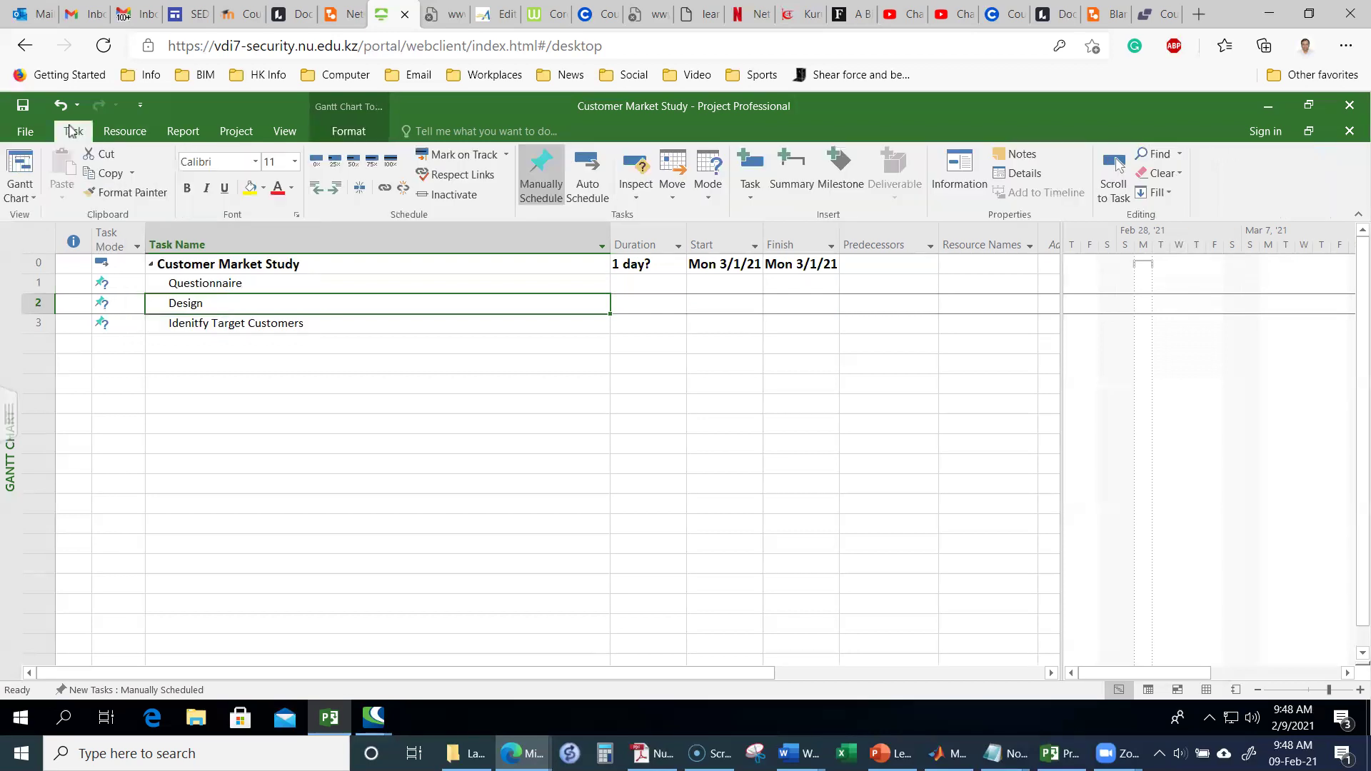
Step: Indent Design under Questionnaire, making Questionnaire a summary task
{"action": "left_click", "coordinate": [335, 189]}
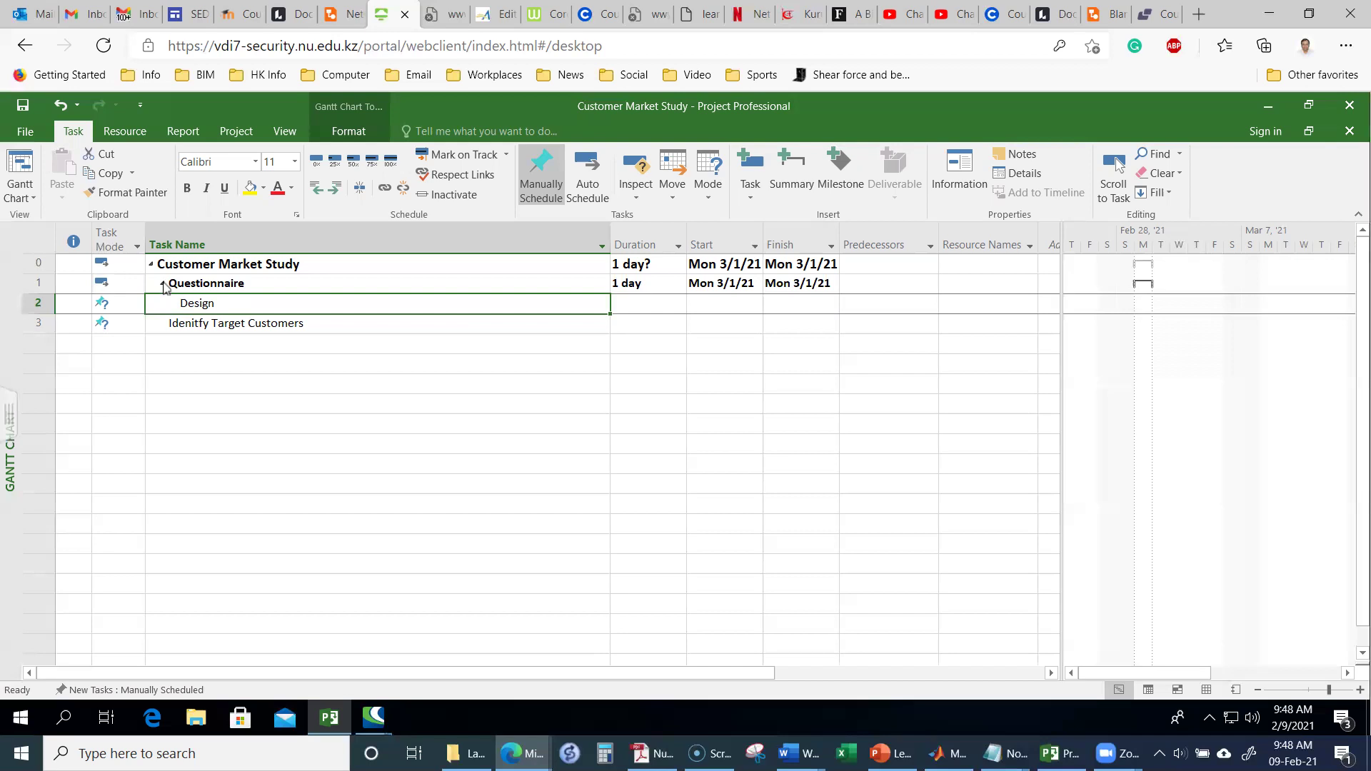
{"action": "left_click", "coordinate": [163, 285]}
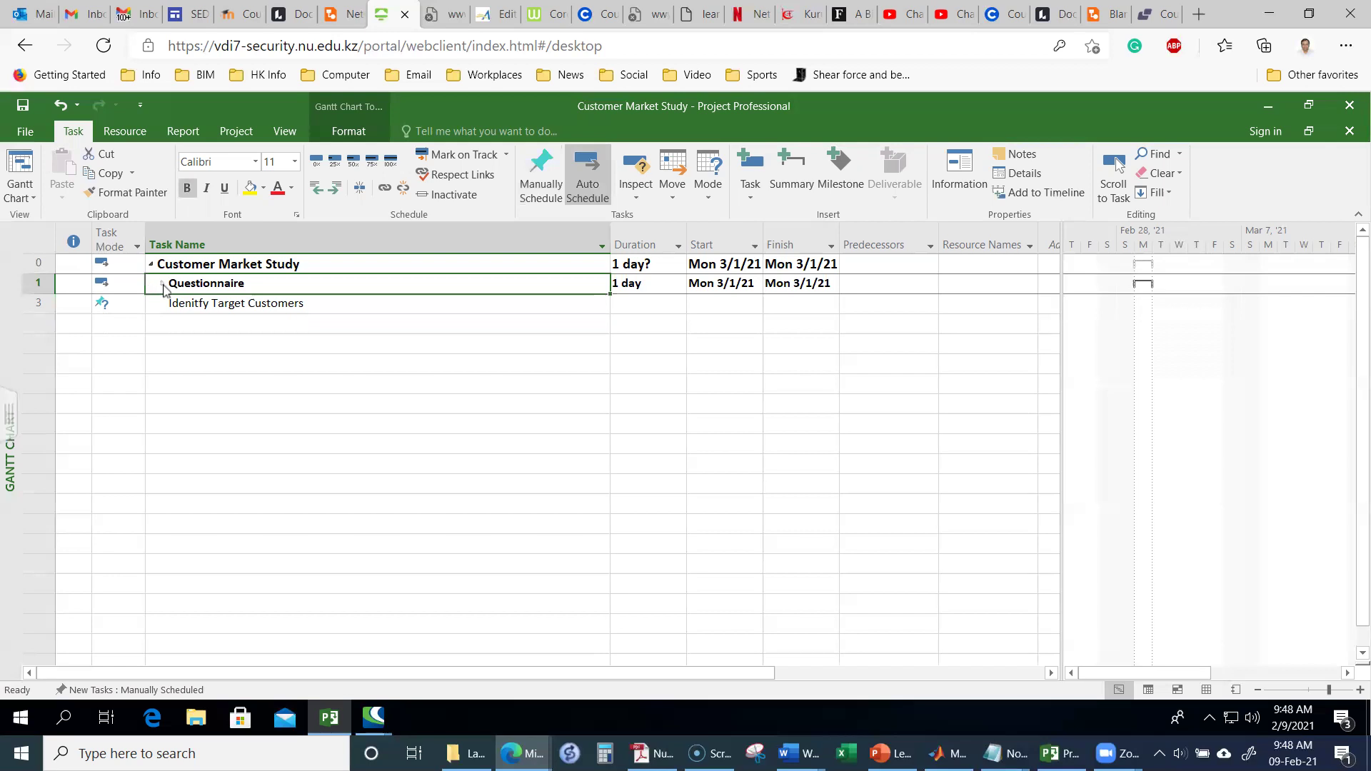
{"action": "left_click", "coordinate": [163, 285]}
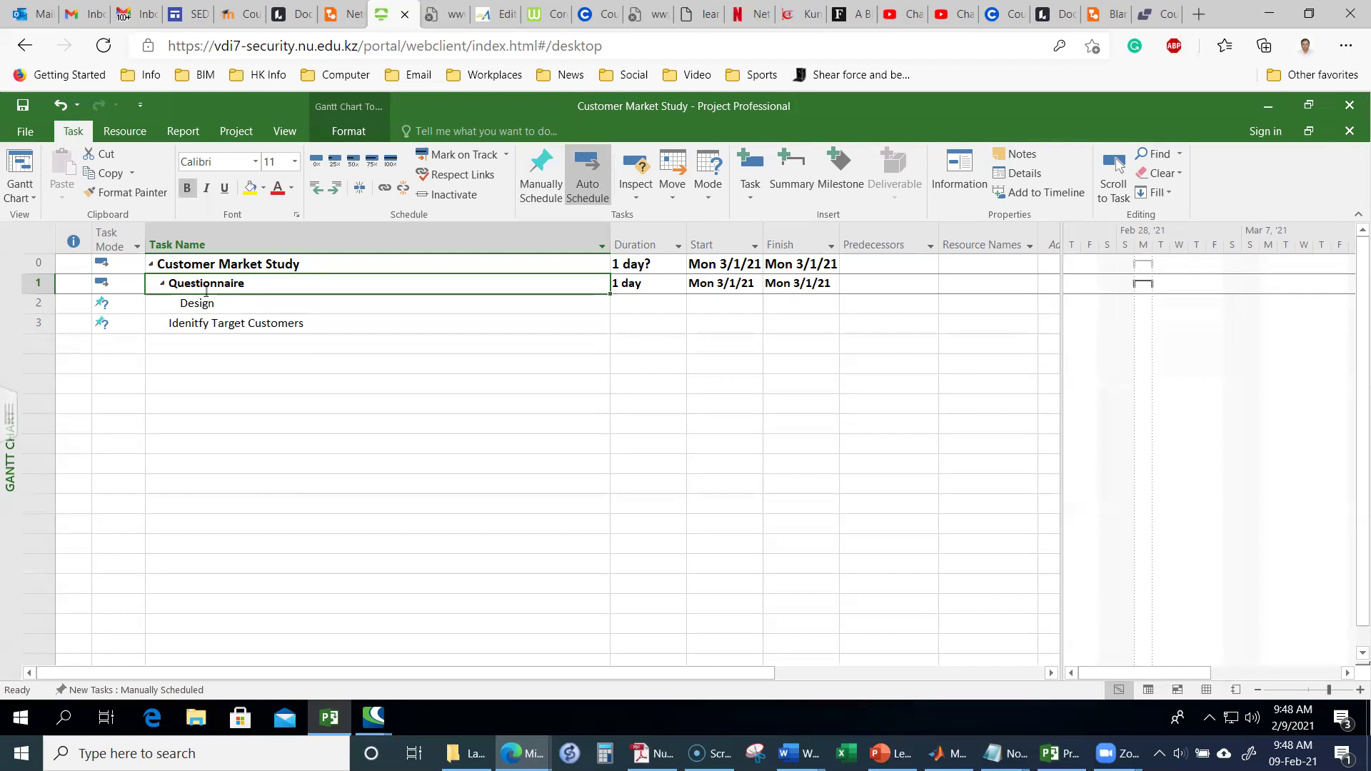
Step: Indent Idenitfy Target Customers two levels so it sits beneath Design
{"action": "left_click", "coordinate": [196, 323]}
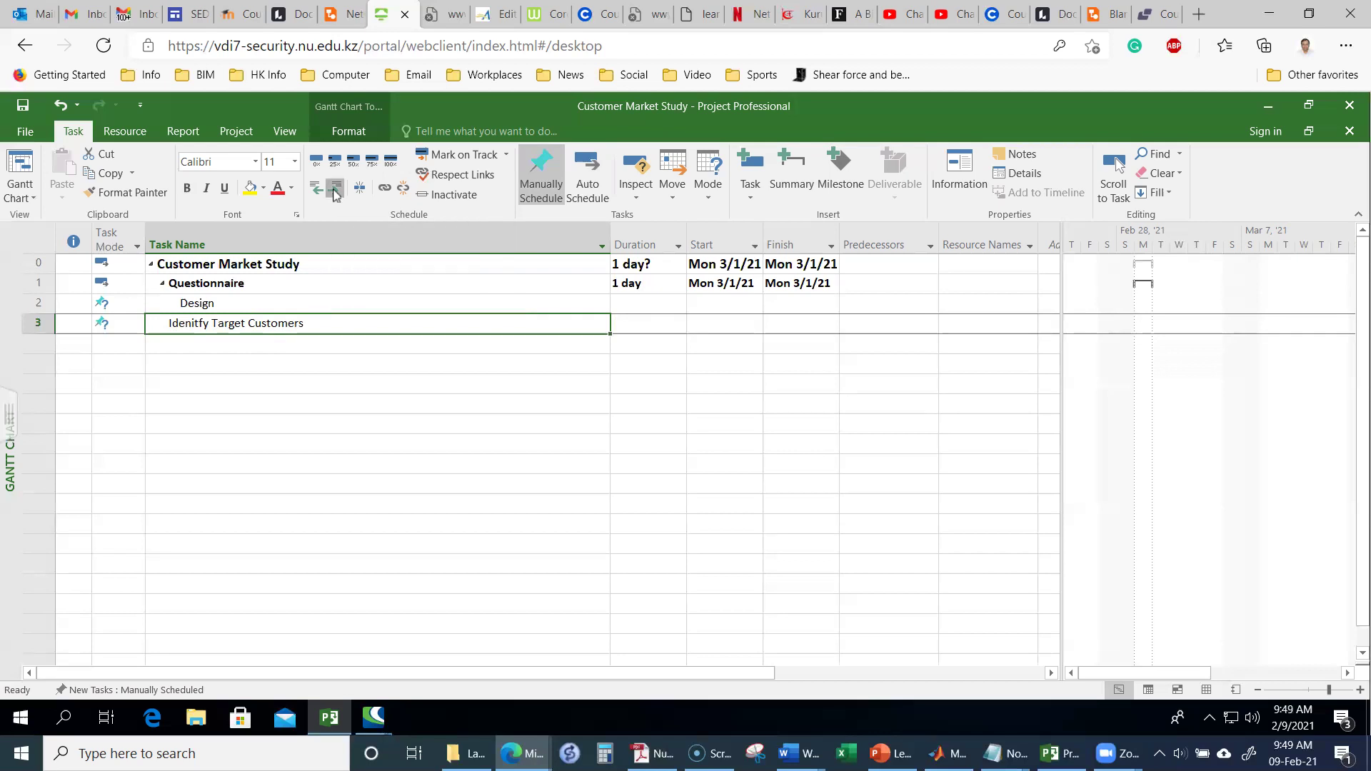
{"action": "left_click", "coordinate": [334, 189]}
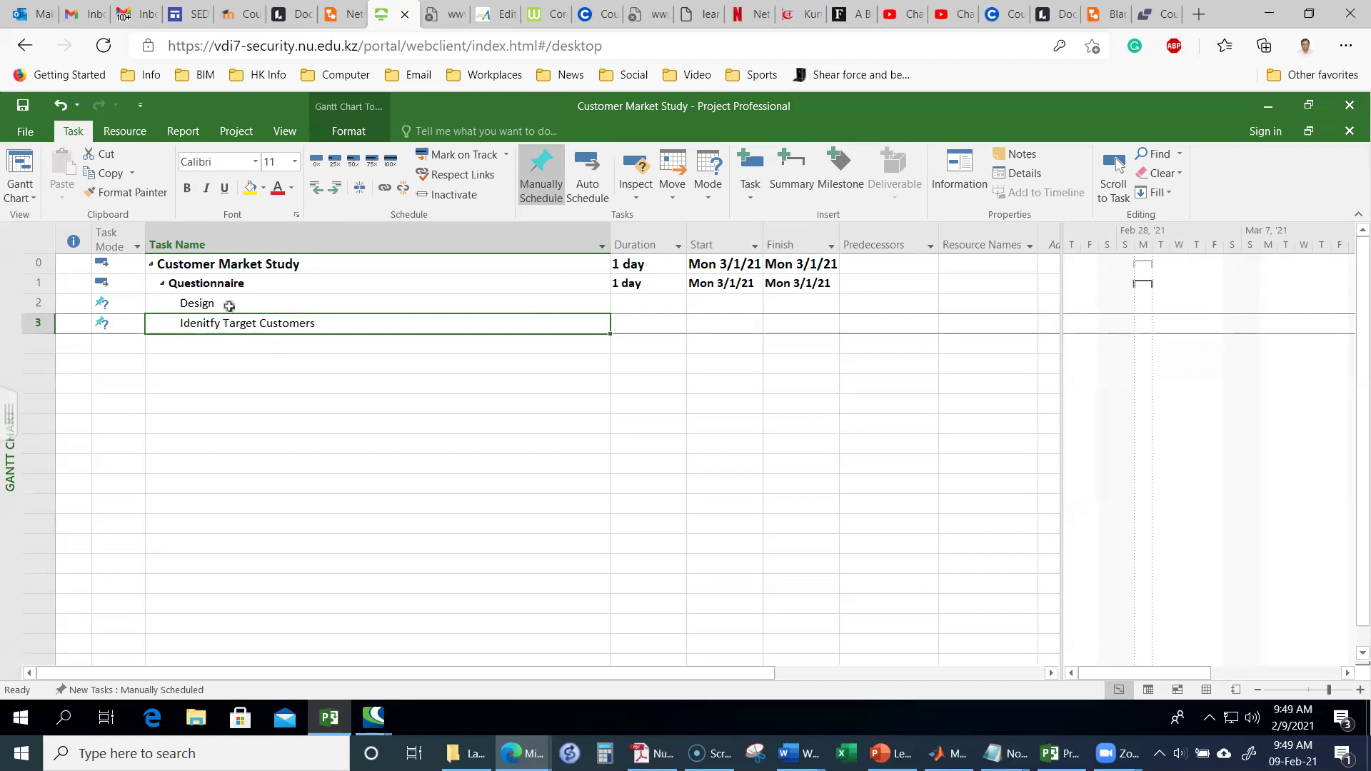
{"action": "left_click", "coordinate": [334, 189]}
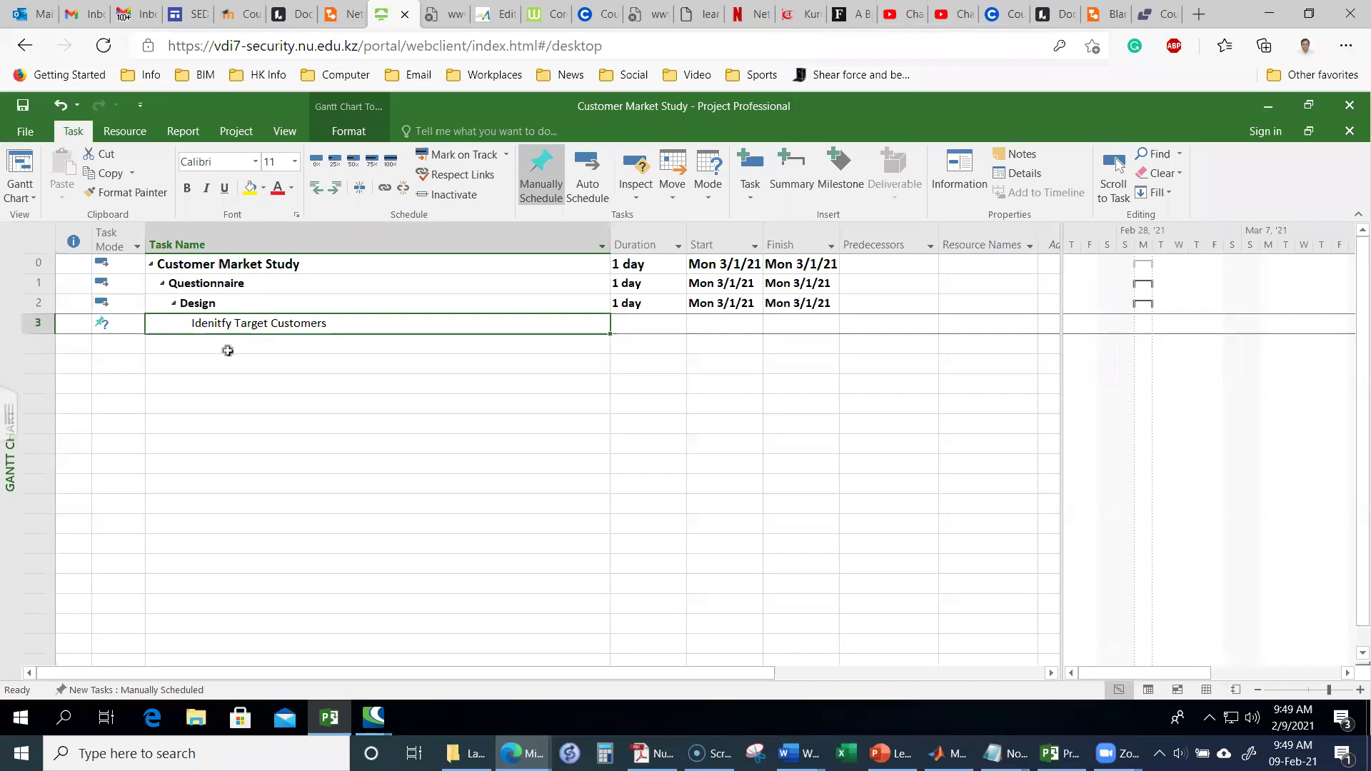
{"action": "left_click", "coordinate": [228, 351]}
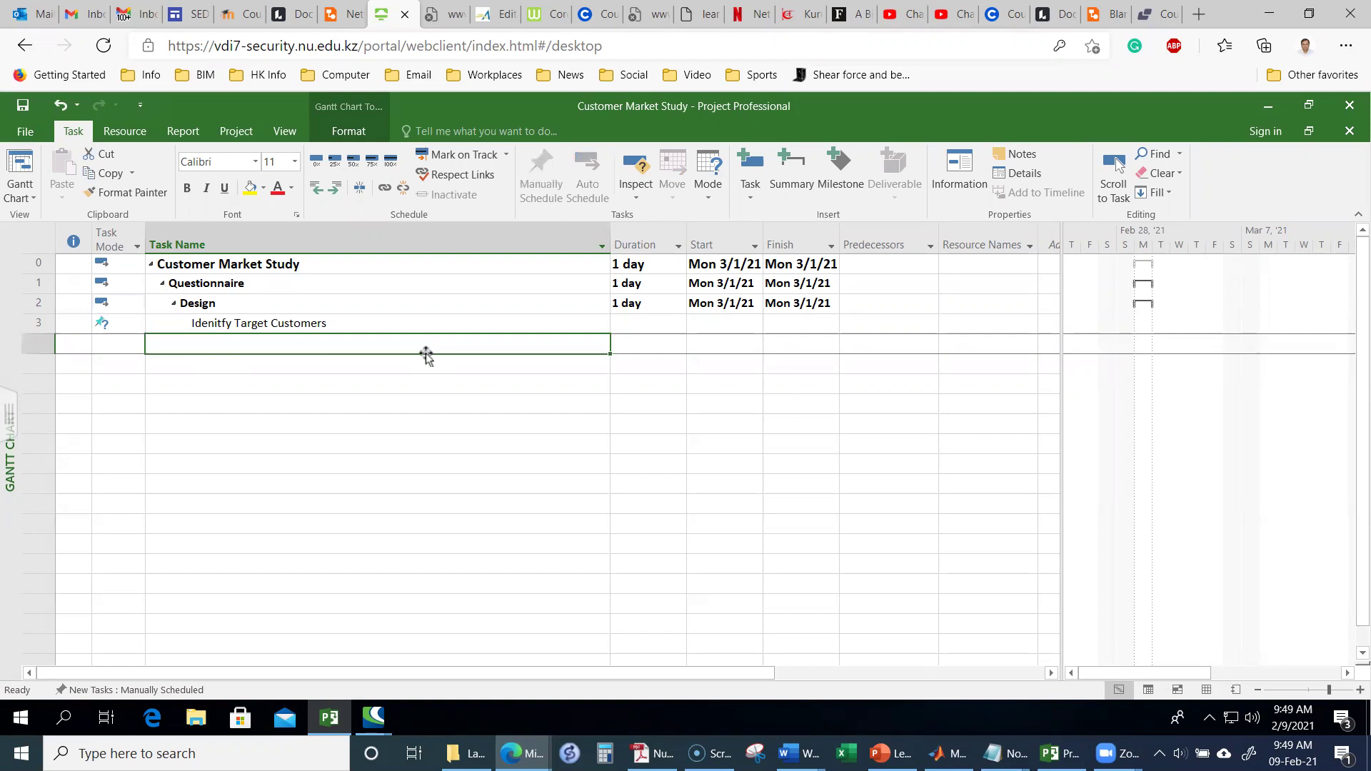
Step: Add the tasks Develop Draft Questionnaire and Pilot-Test Questionnaire under Design
{"action": "type", "text": "Develop Draft"}
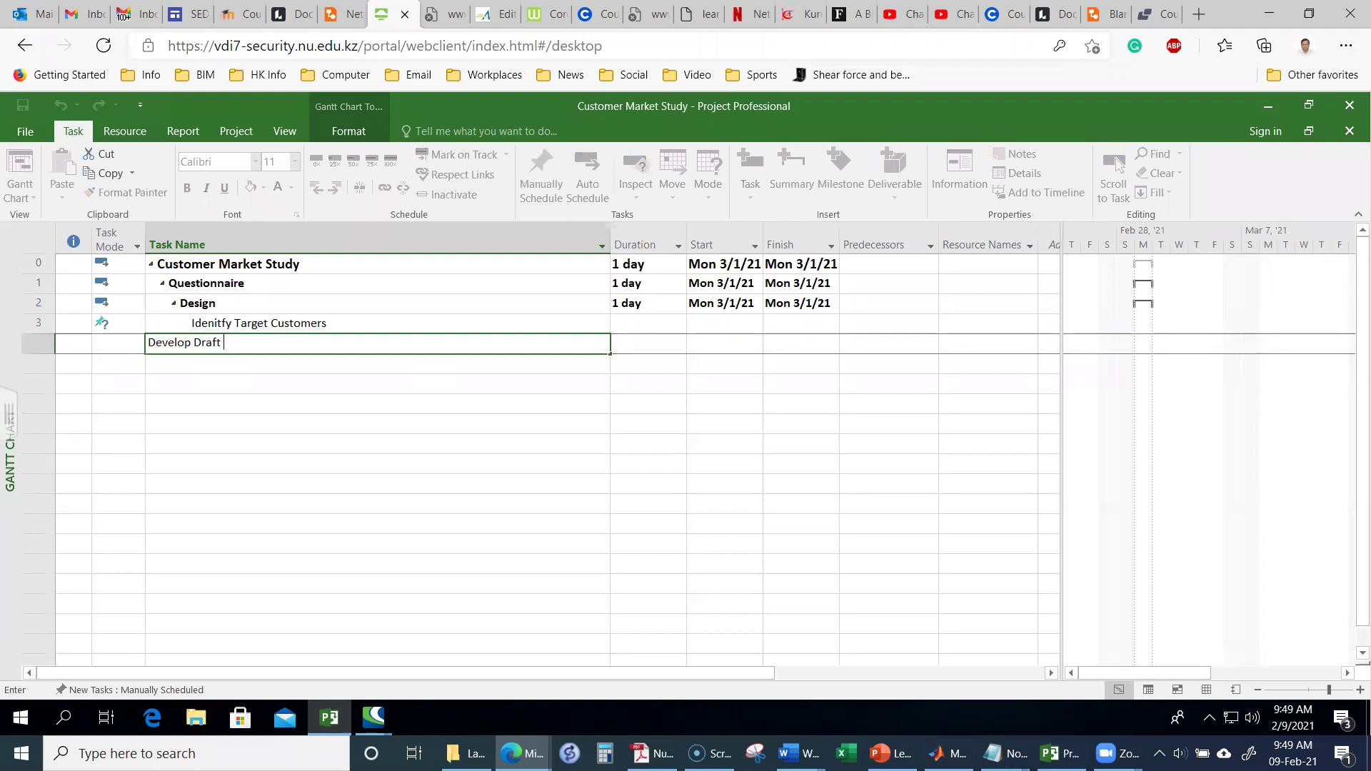
{"action": "type", "text": " Questionnaire"}
{"action": "key", "text": "Return"}
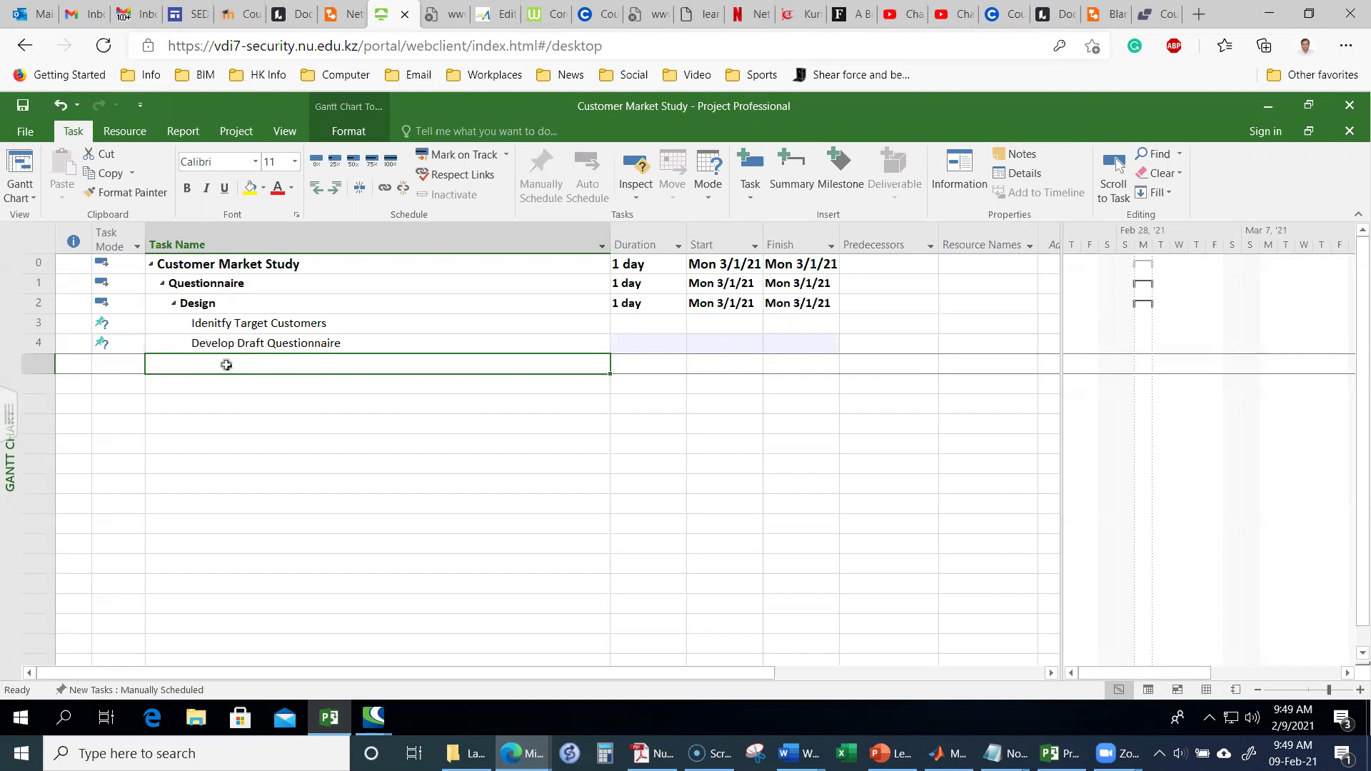
{"action": "type", "text": "Pilot-"}
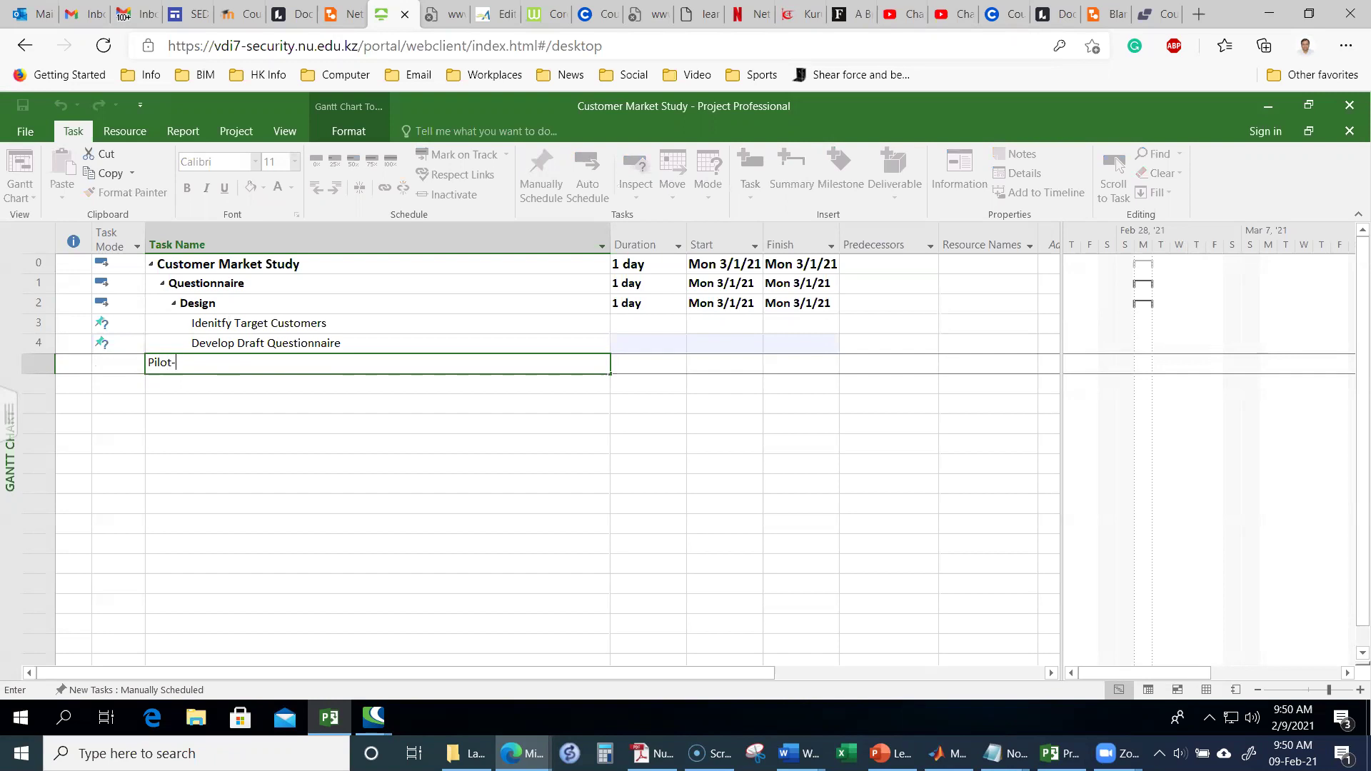
{"action": "type", "text": "Test Questionnaire"}
{"action": "key", "text": "Return"}
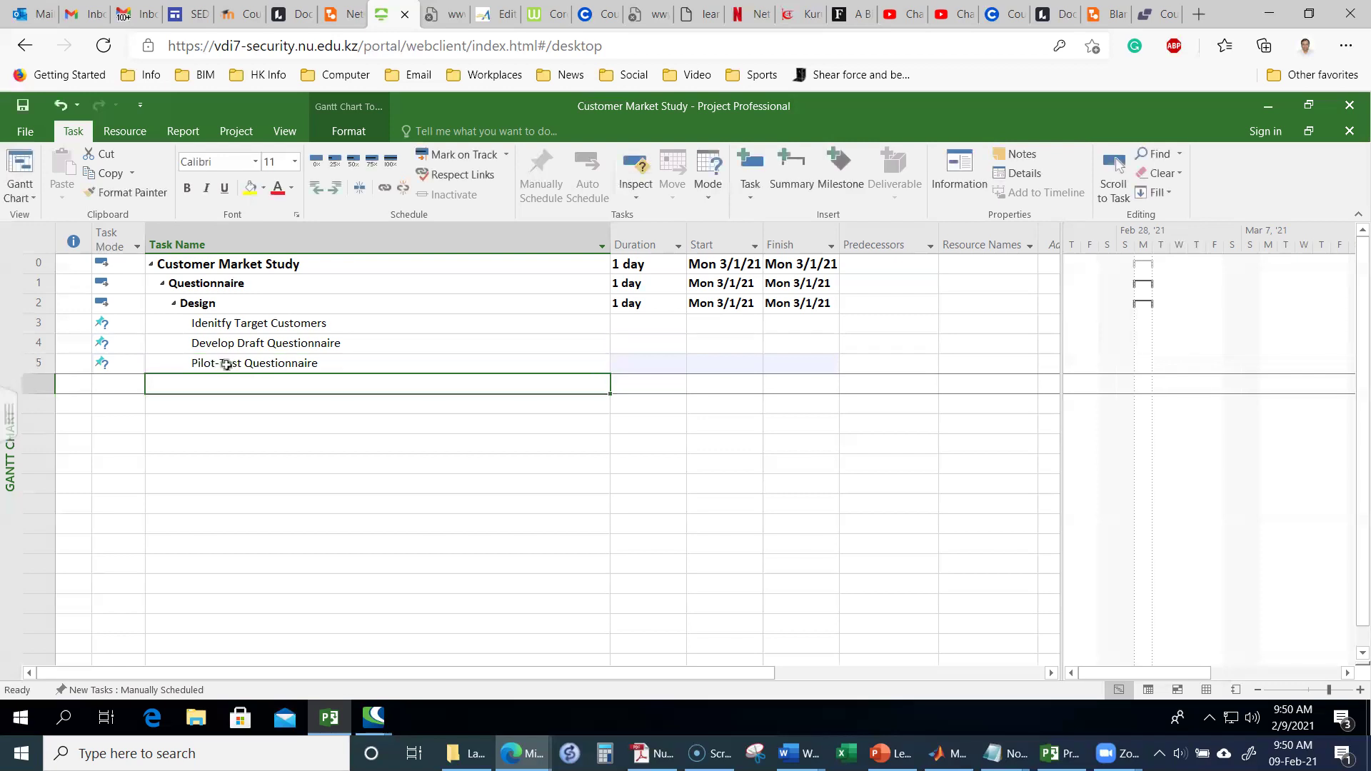
Step: Add Review Comments & Finalize Questionnaire, Develop Software Test Data and Responses as tasks 6–8
{"action": "type", "text": "Ren"}
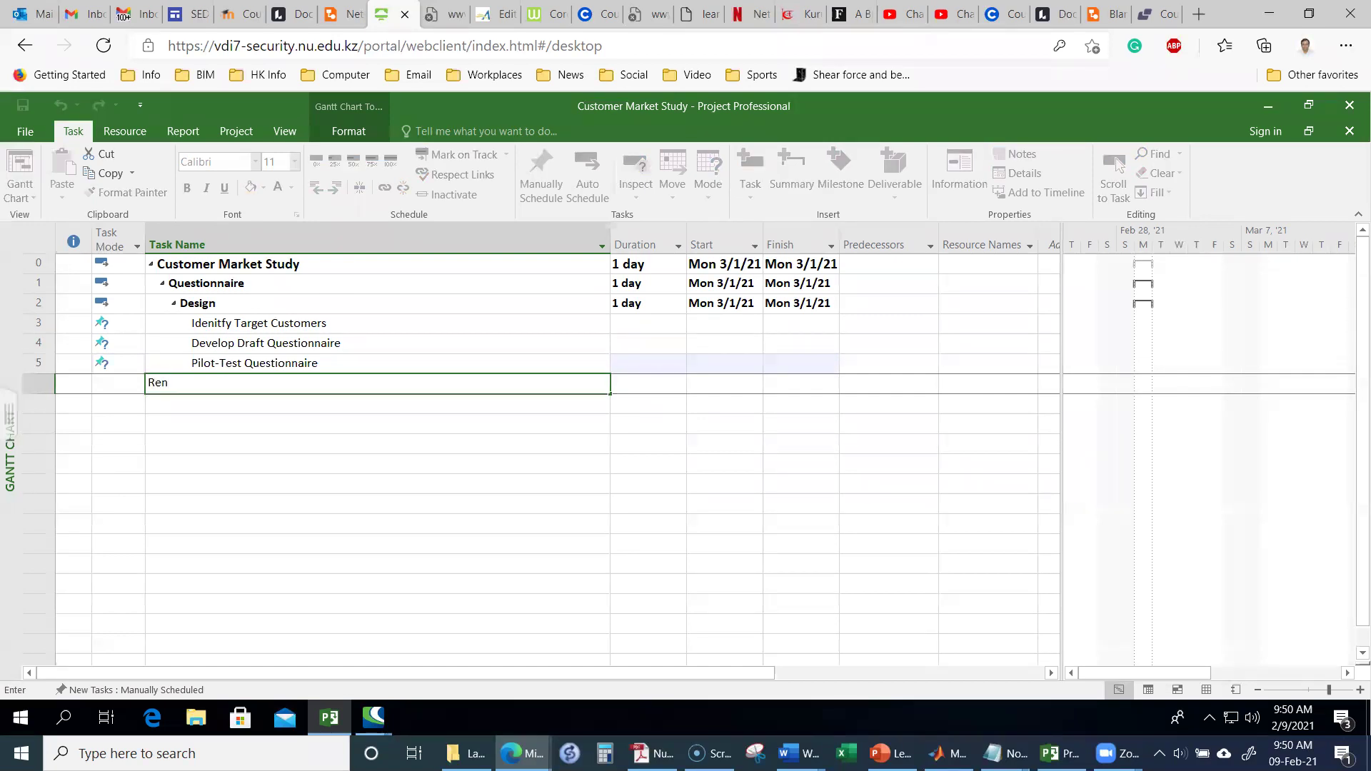
{"action": "key", "text": "BackSpace"}
{"action": "type", "text": "view Comments &"}
{"action": "type", "text": "Finalize Questionnaire"}
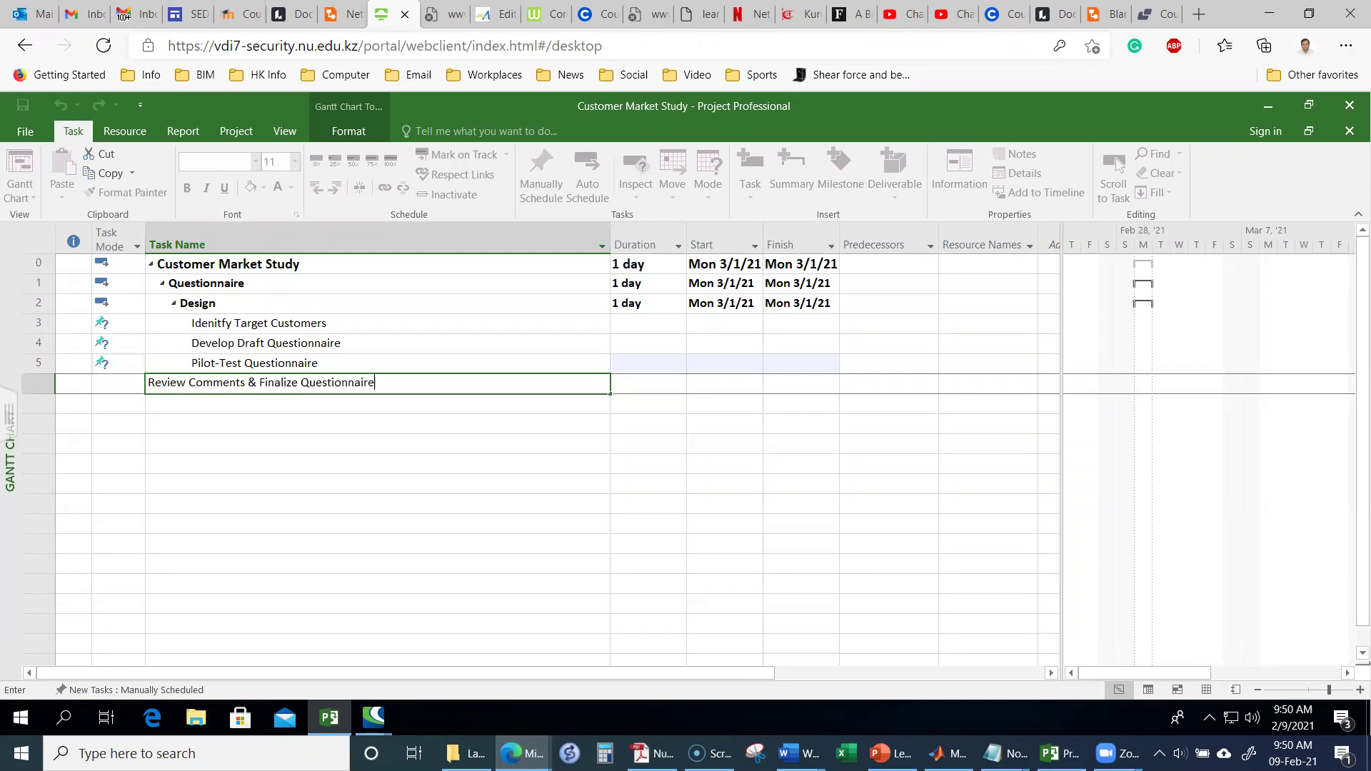
{"action": "key", "text": "Return"}
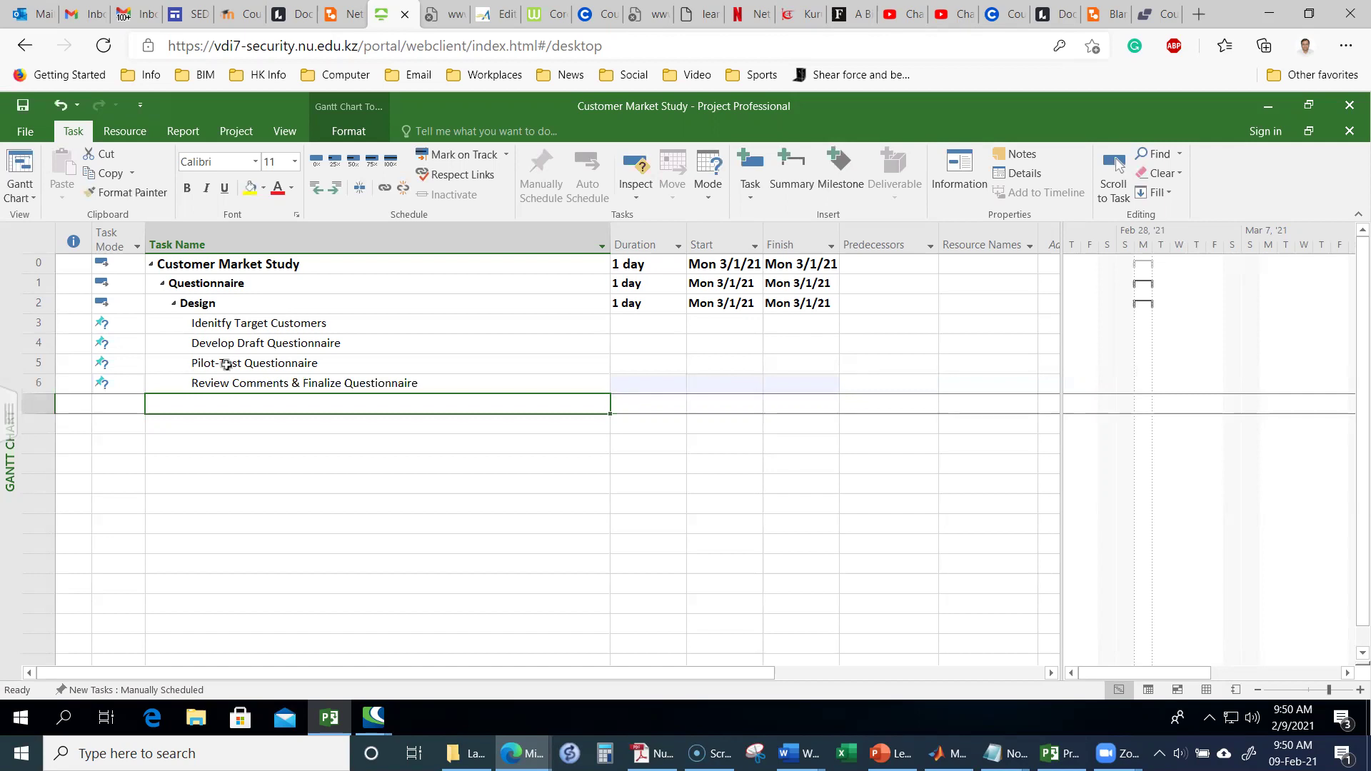
{"action": "type", "text": "Develop"}
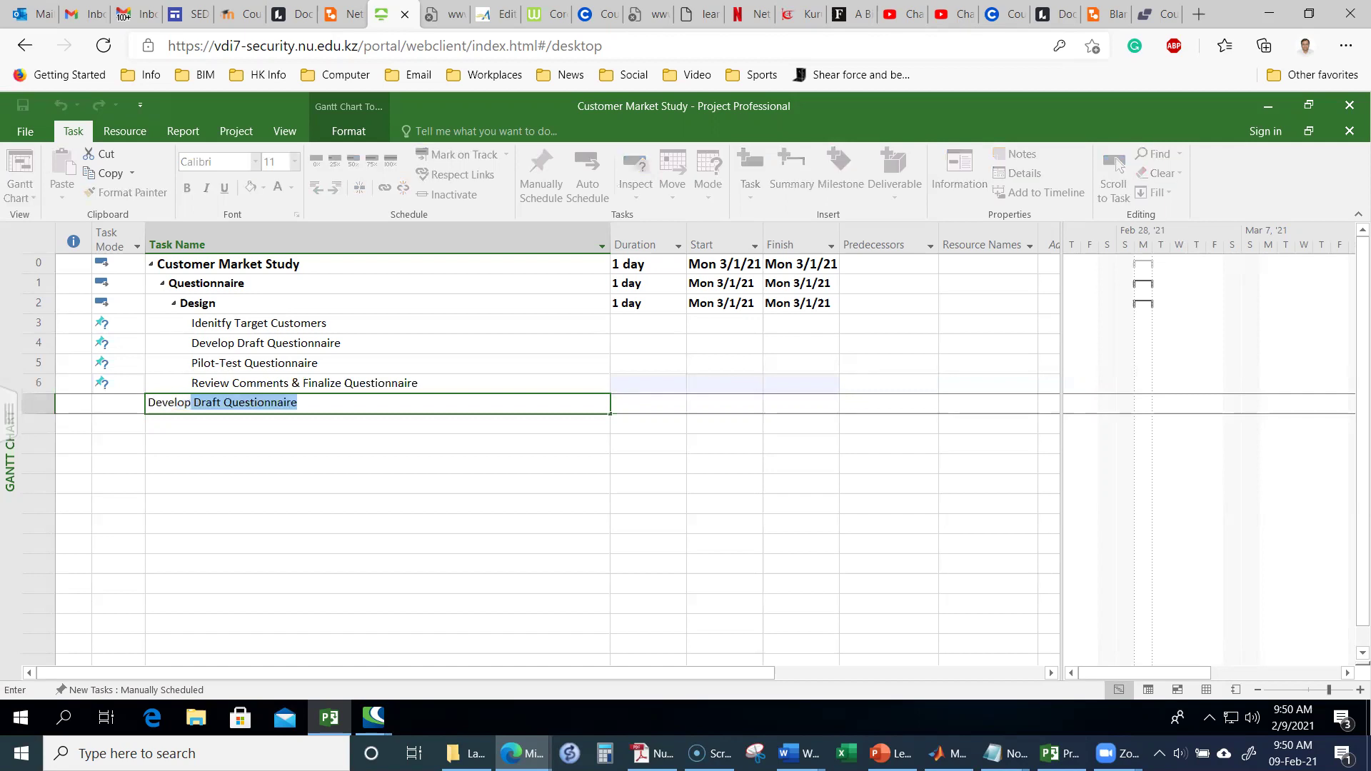
{"action": "type", "text": " Sof"}
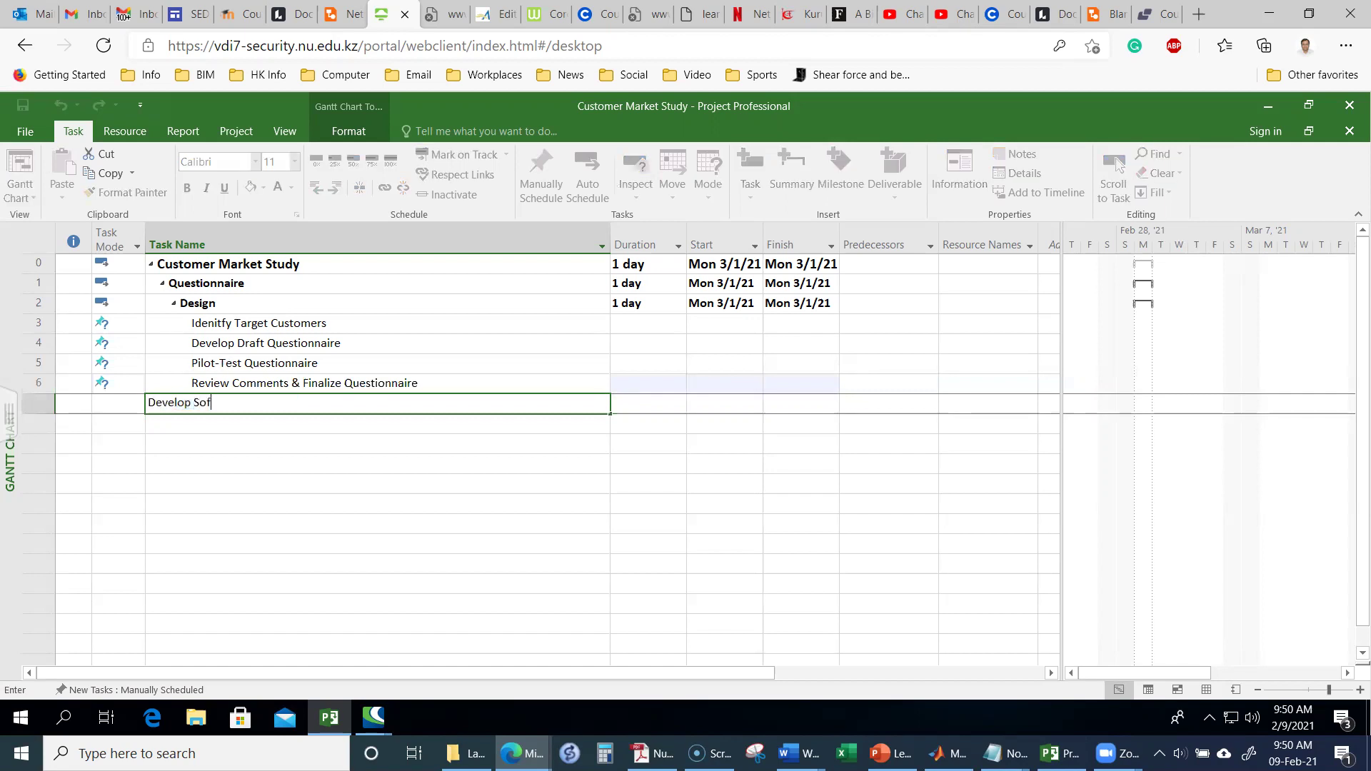
{"action": "type", "text": "tware Test Data"}
{"action": "key", "text": "Return"}
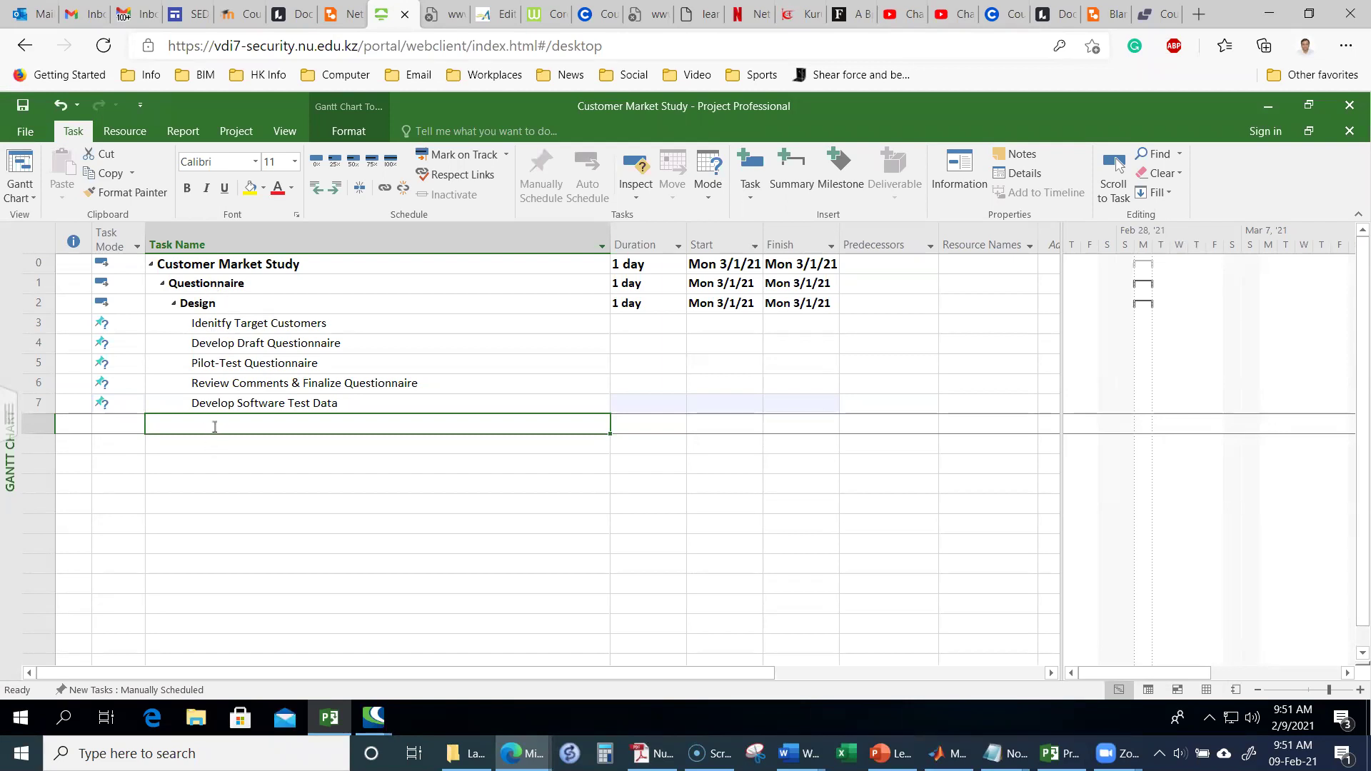
{"action": "type", "text": "Responses"}
{"action": "key", "text": "Return"}
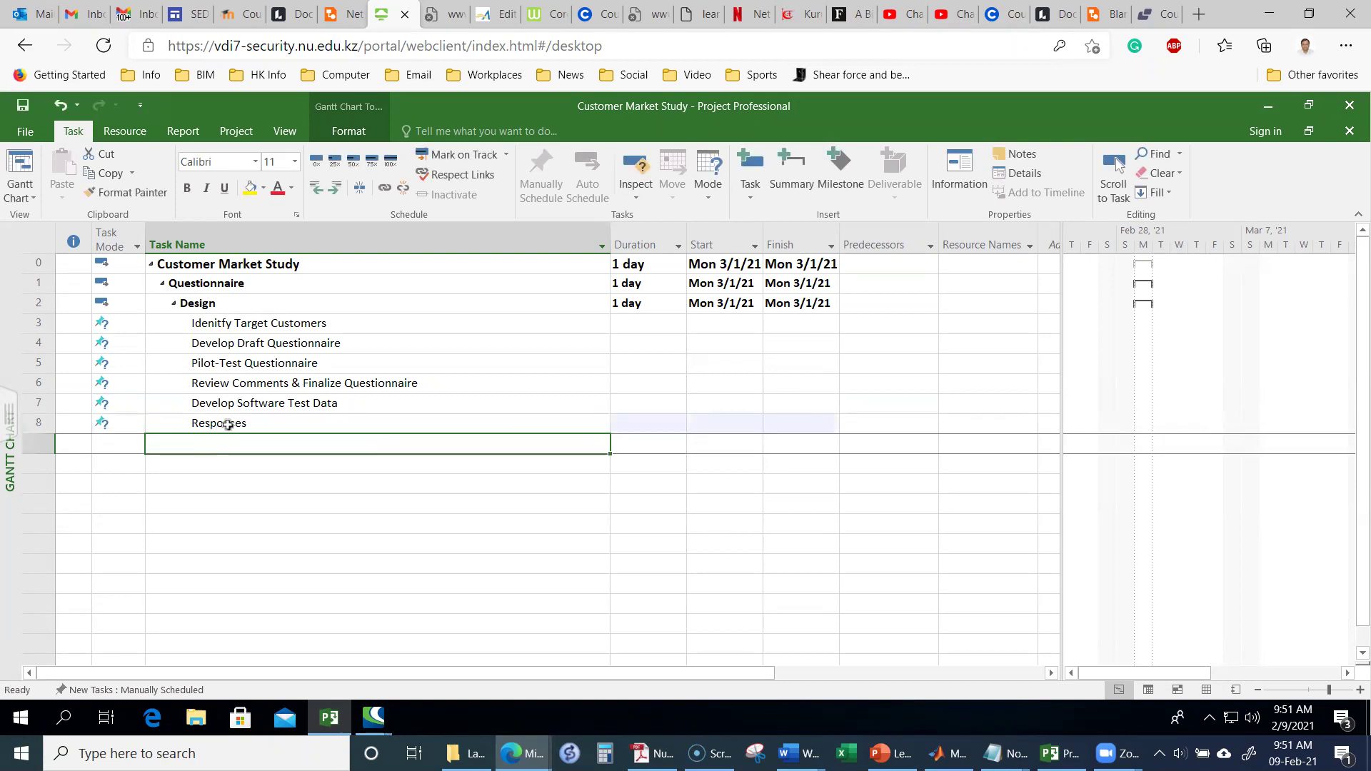
Step: Outdent Responses to sit beside Design and add the task Print Questionnaire below it
{"action": "left_click", "coordinate": [228, 421]}
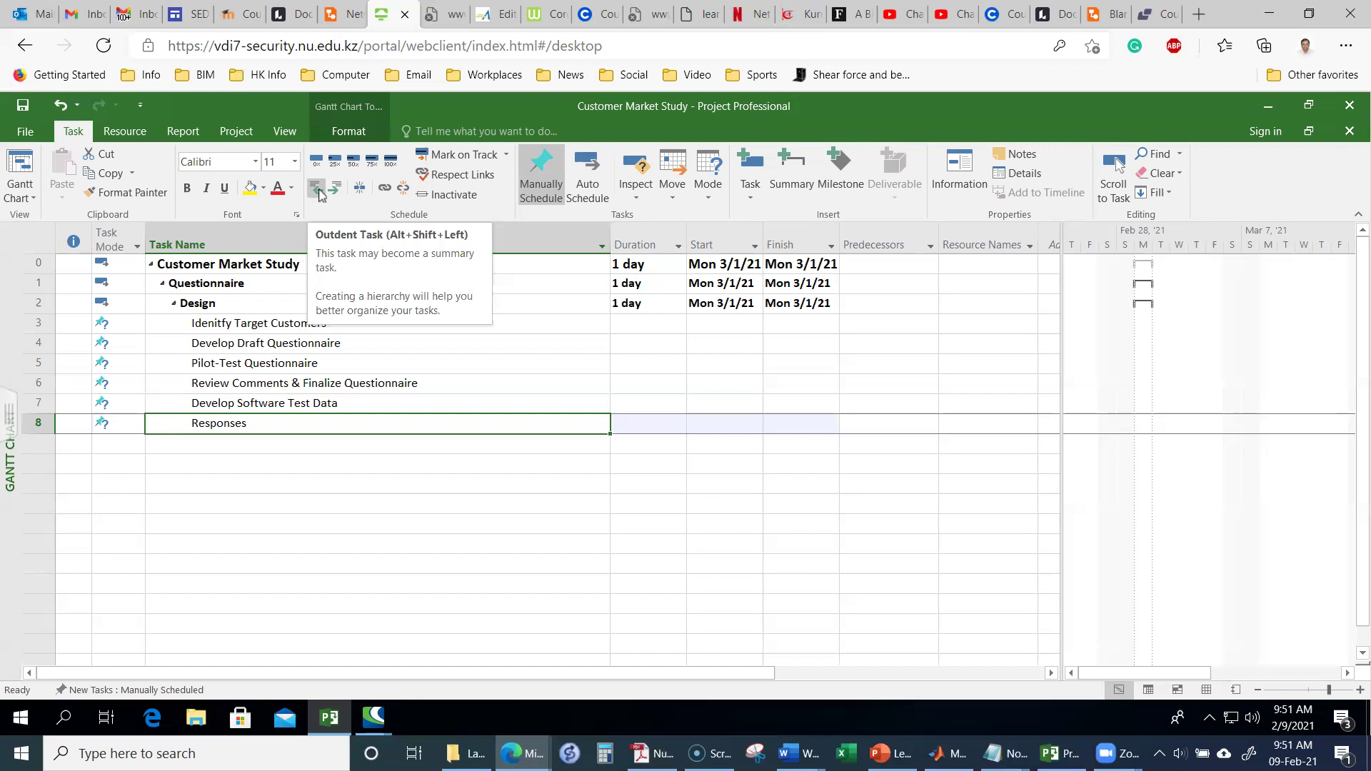
{"action": "left_click", "coordinate": [316, 188]}
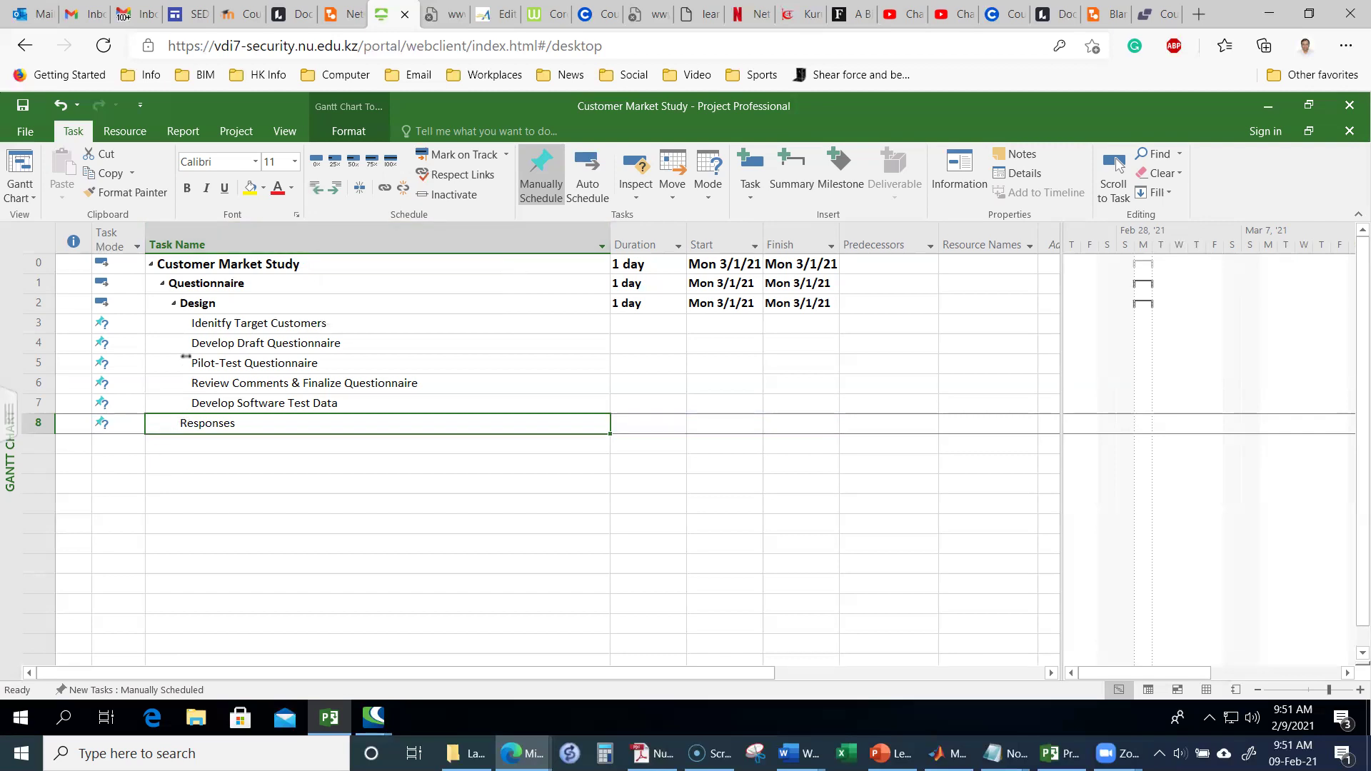
{"action": "left_click", "coordinate": [217, 445]}
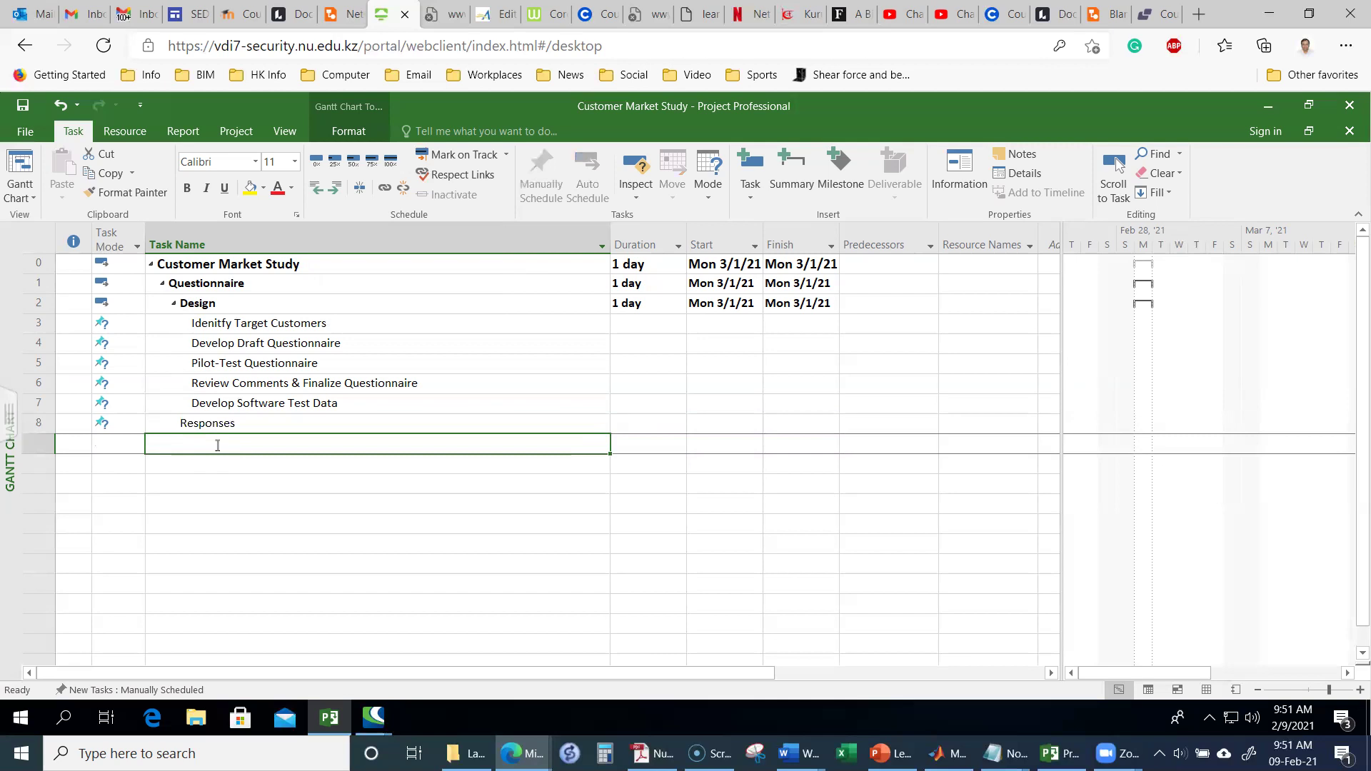
{"action": "type", "text": "Pri"}
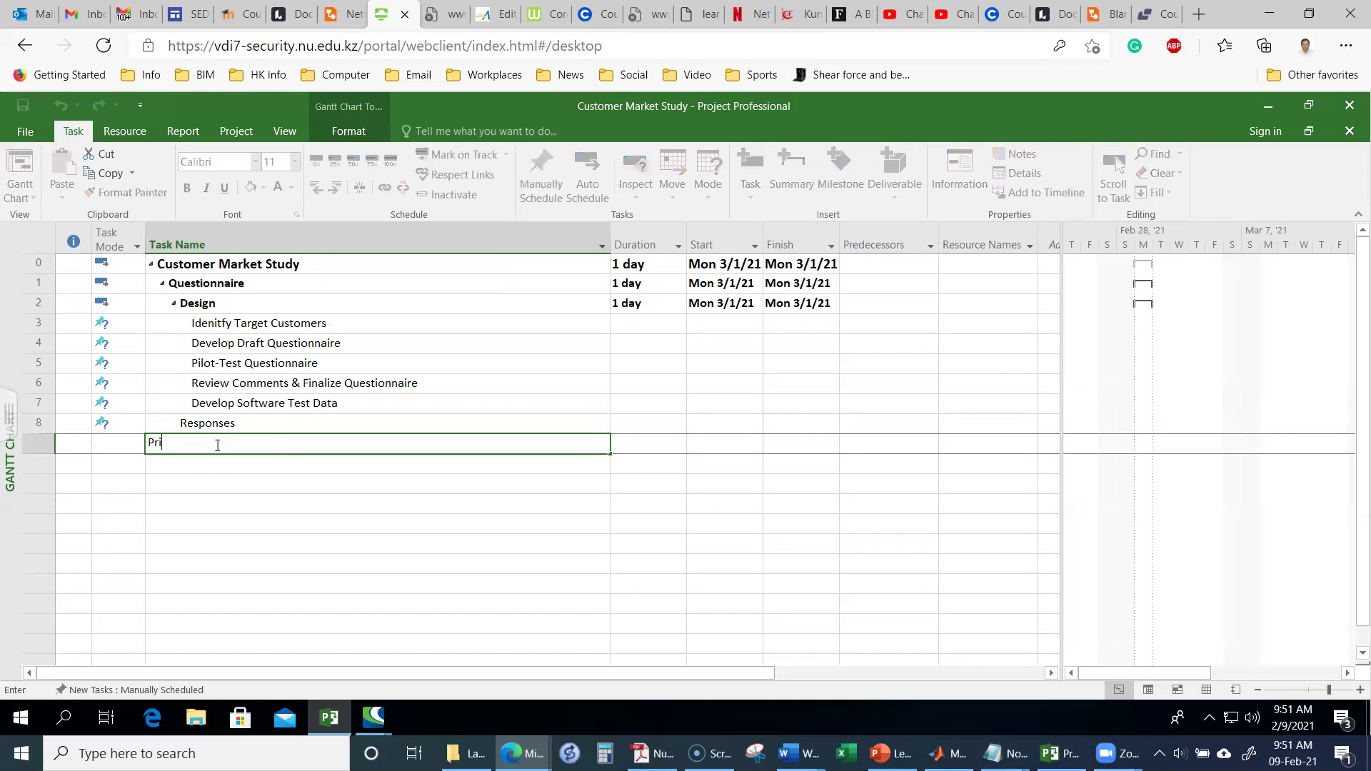
{"action": "type", "text": "nt Questionnaire"}
{"action": "key", "text": "Return"}
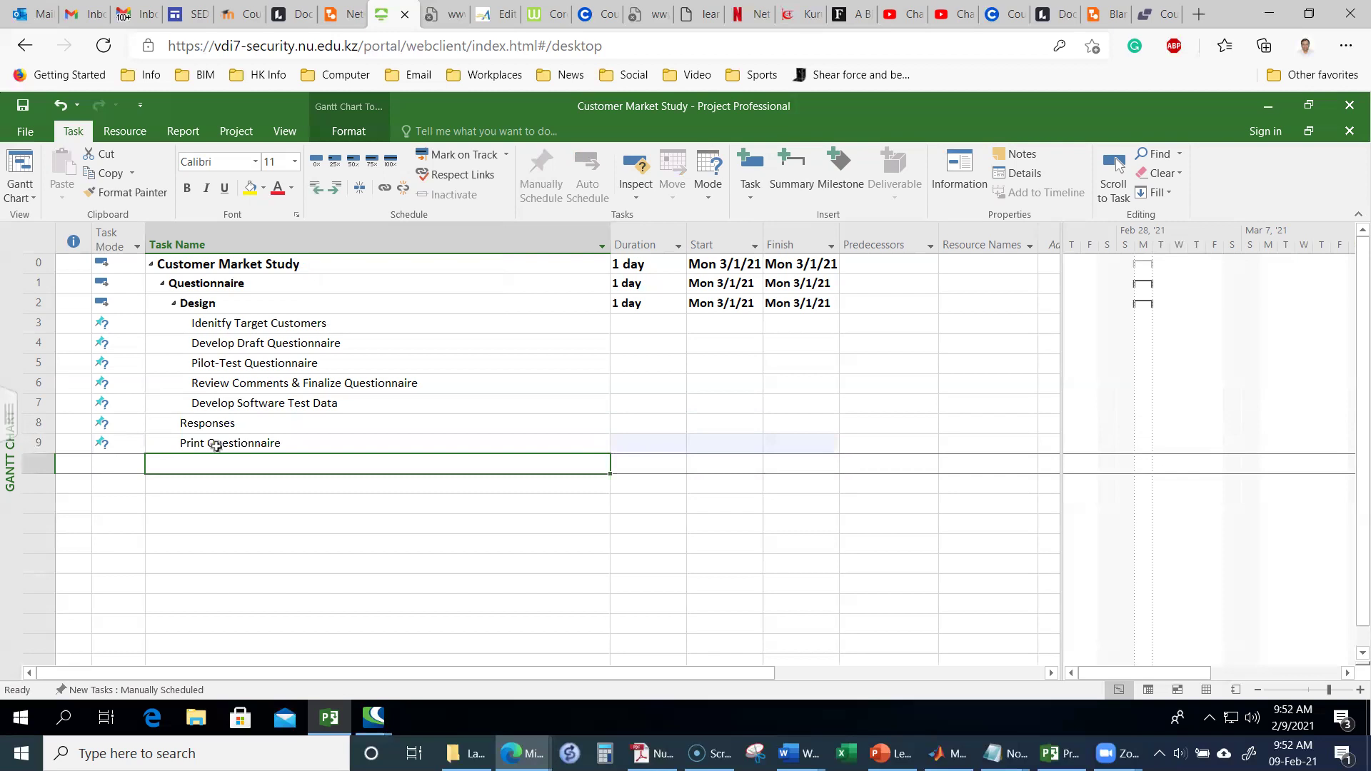
Step: Indent Print Questionnaire beneath Responses
{"action": "left_click", "coordinate": [216, 444]}
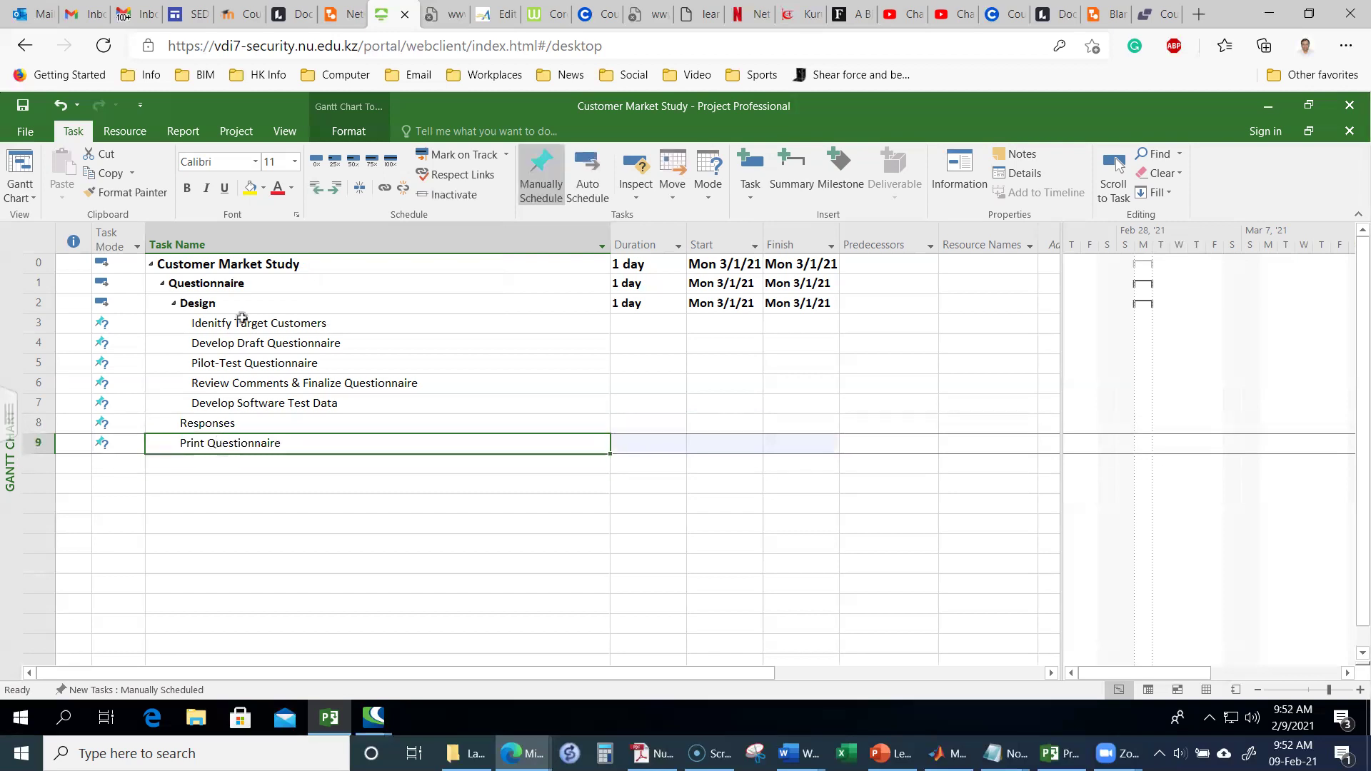
{"action": "left_click", "coordinate": [335, 190]}
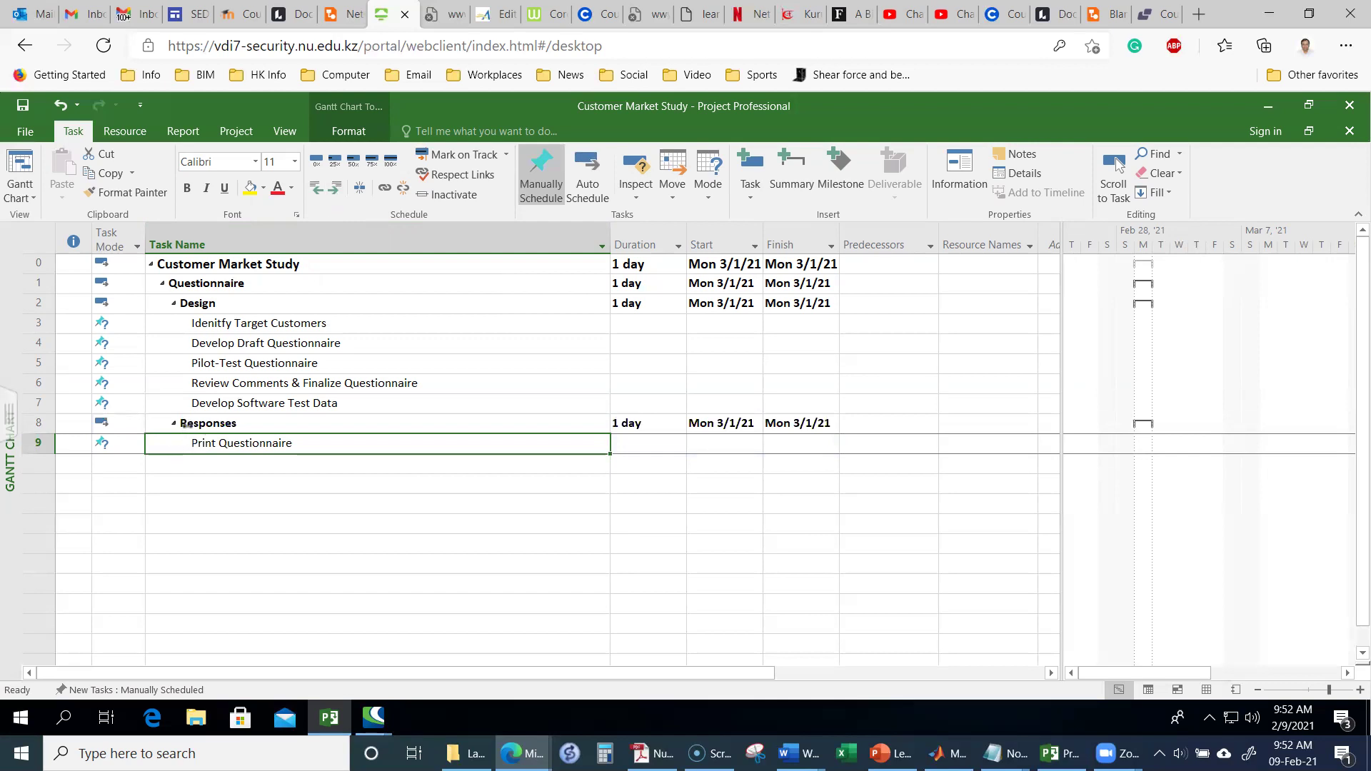
{"action": "left_click", "coordinate": [215, 462]}
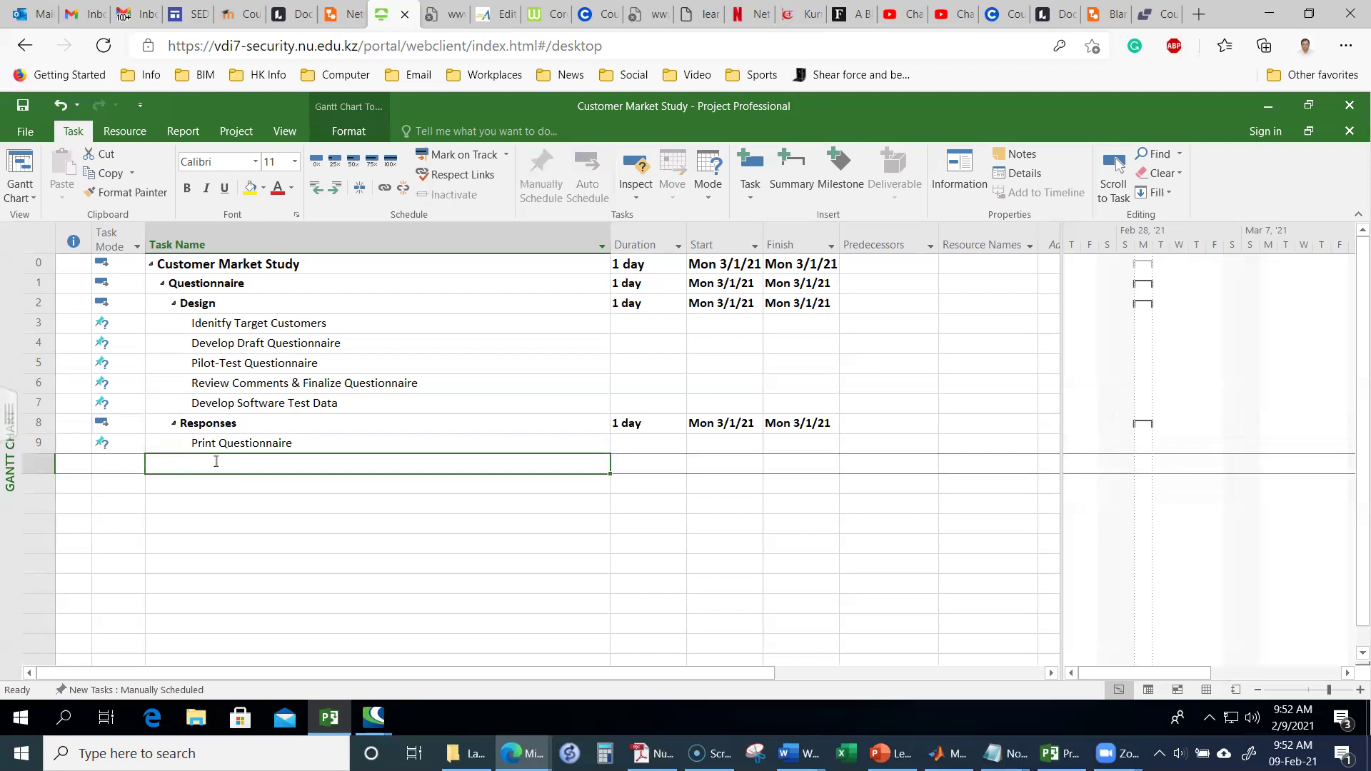
Step: Add the tasks Prepare Marking Labels and Mail Questionnaire & Get Responses under Responses
{"action": "type", "text": "Prepare Marking Labels"}
{"action": "key", "text": "Return"}
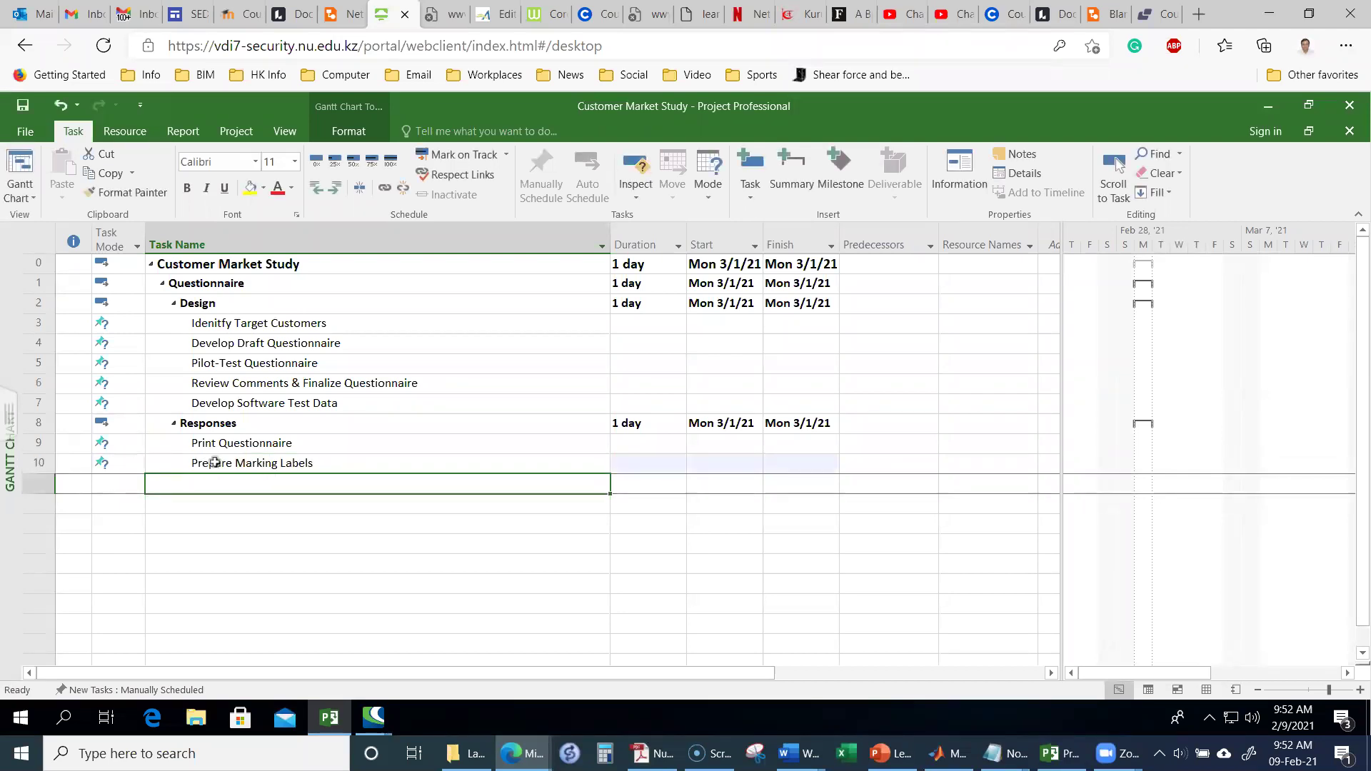
{"action": "type", "text": "Mail Q"}
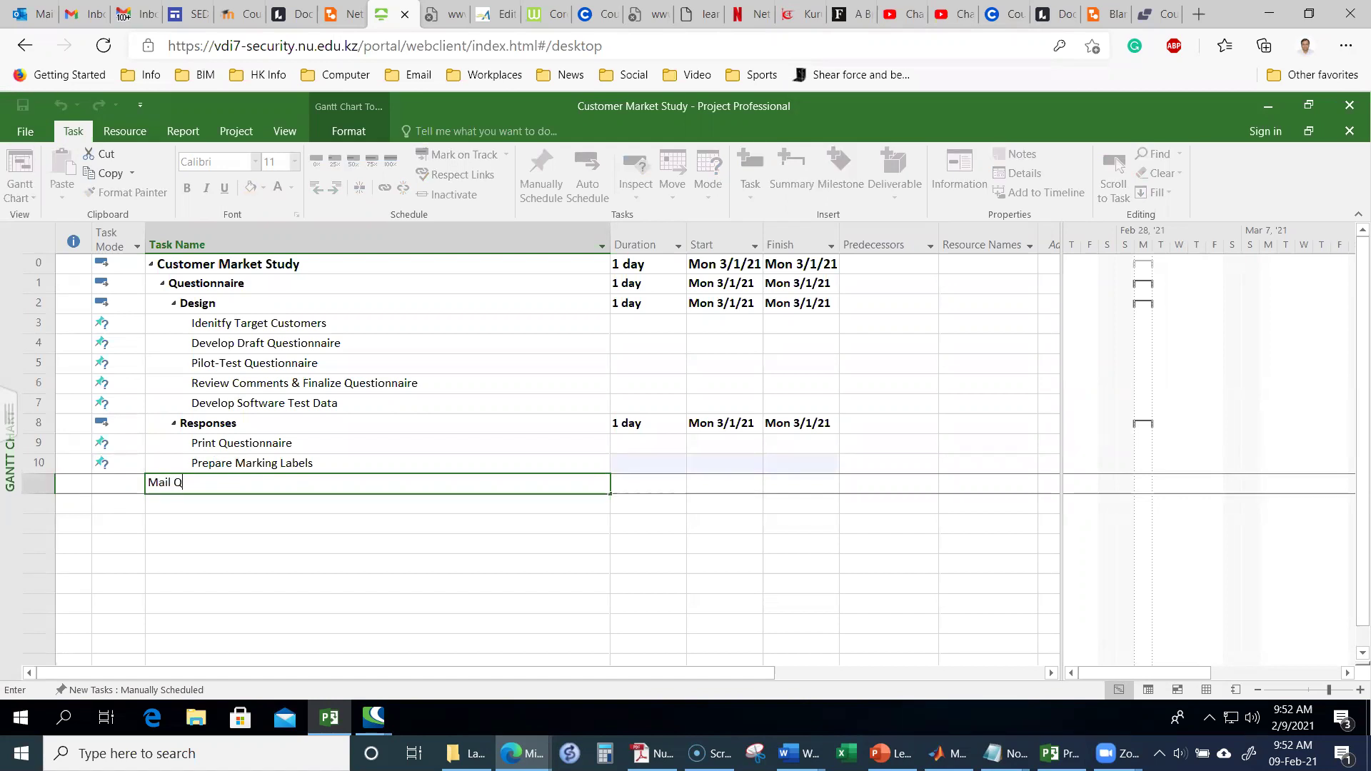
{"action": "type", "text": "uestionnaire & Get"}
{"action": "type", "text": "Responses"}
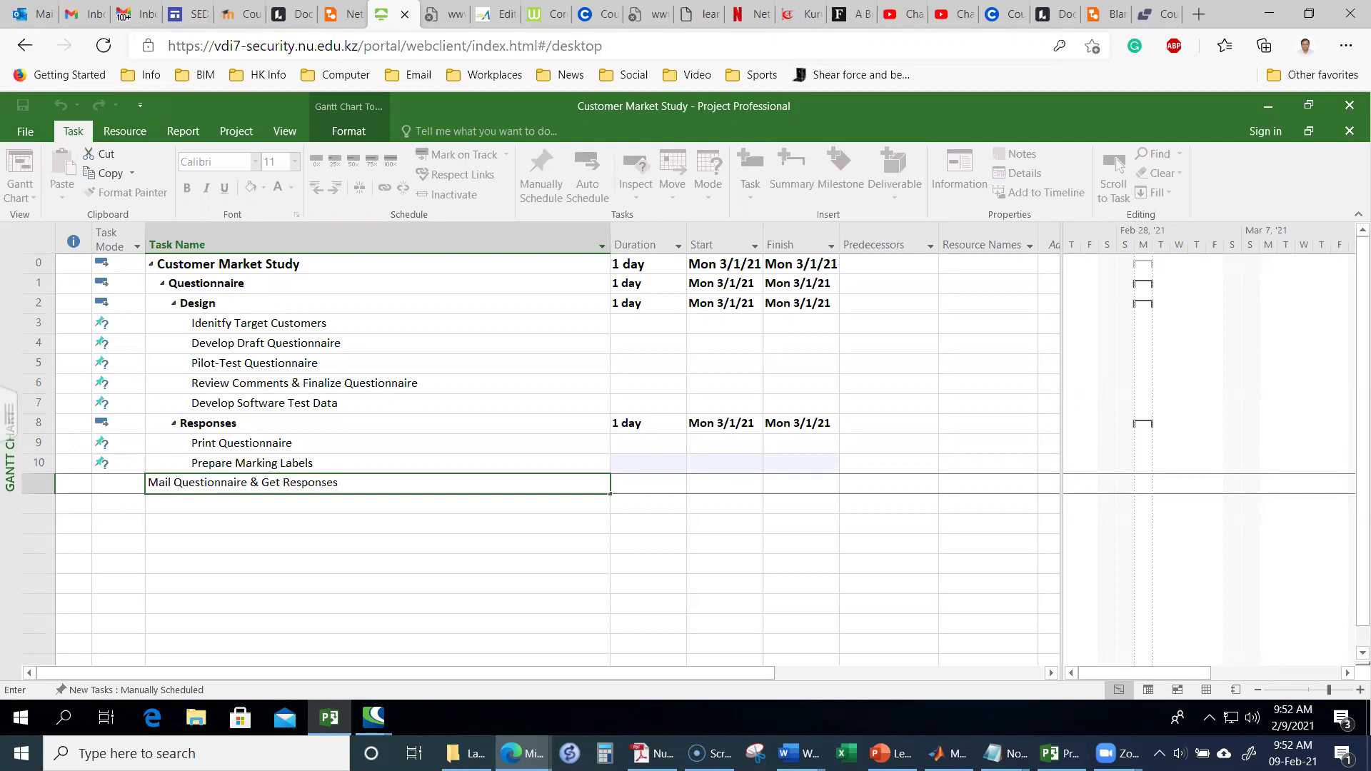
{"action": "key", "text": "Return"}
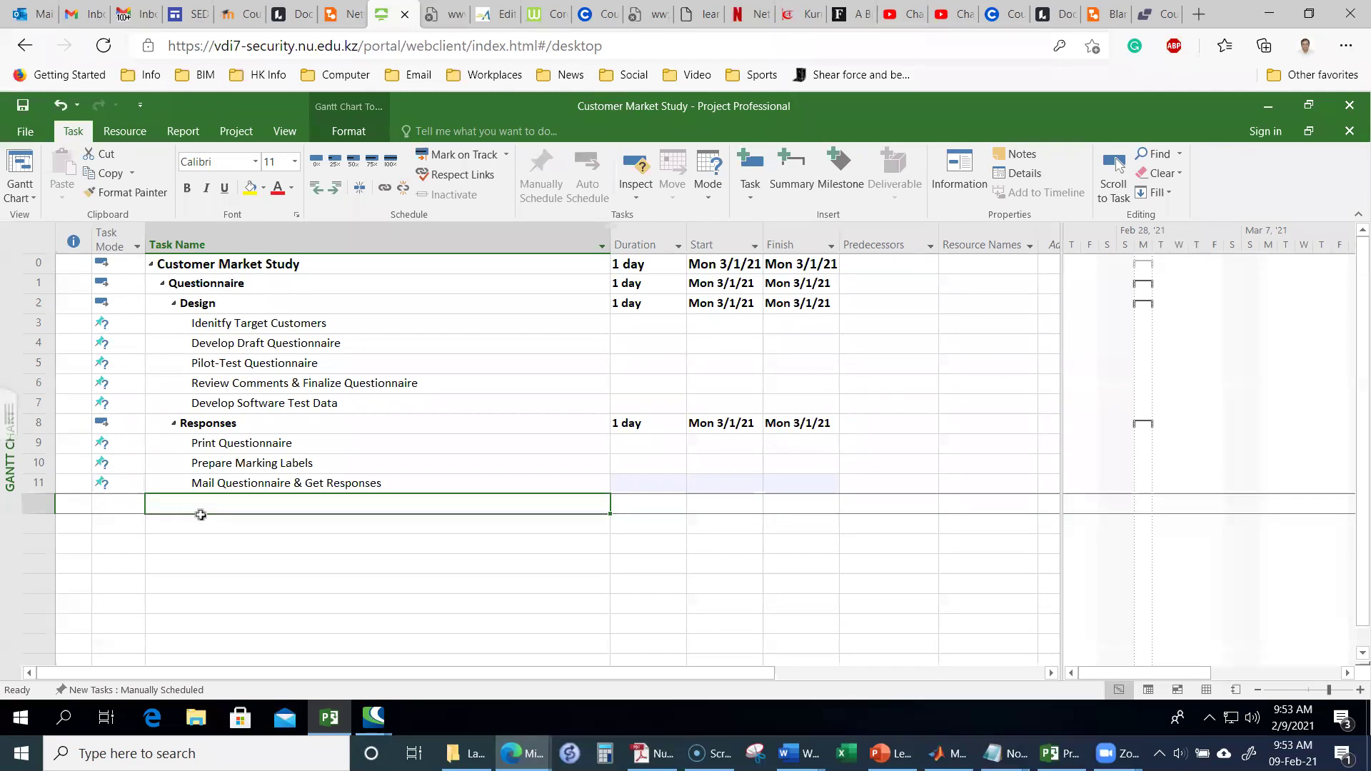
Step: Add Report and outdent it twice to the top level alongside Questionnaire
{"action": "type", "text": "Report"}
{"action": "key", "text": "Return"}
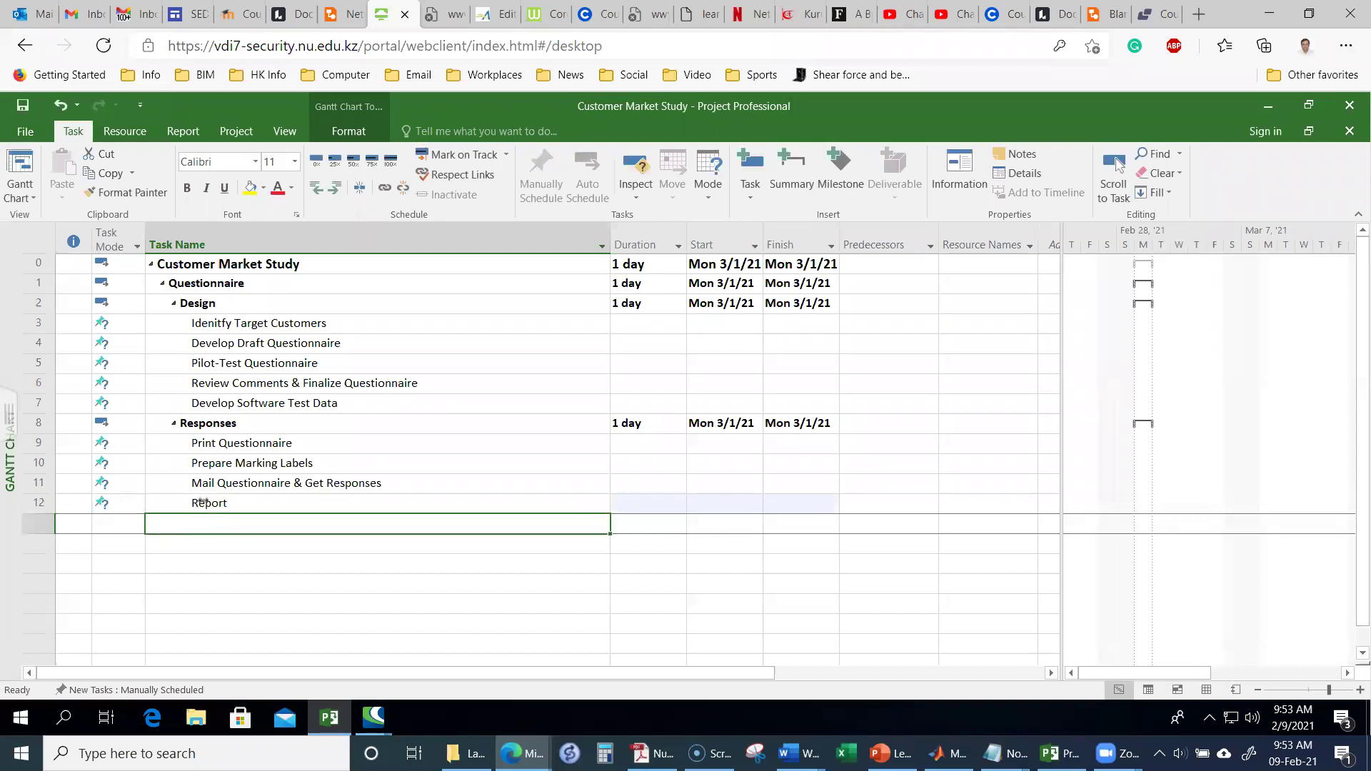
{"action": "left_click", "coordinate": [206, 505]}
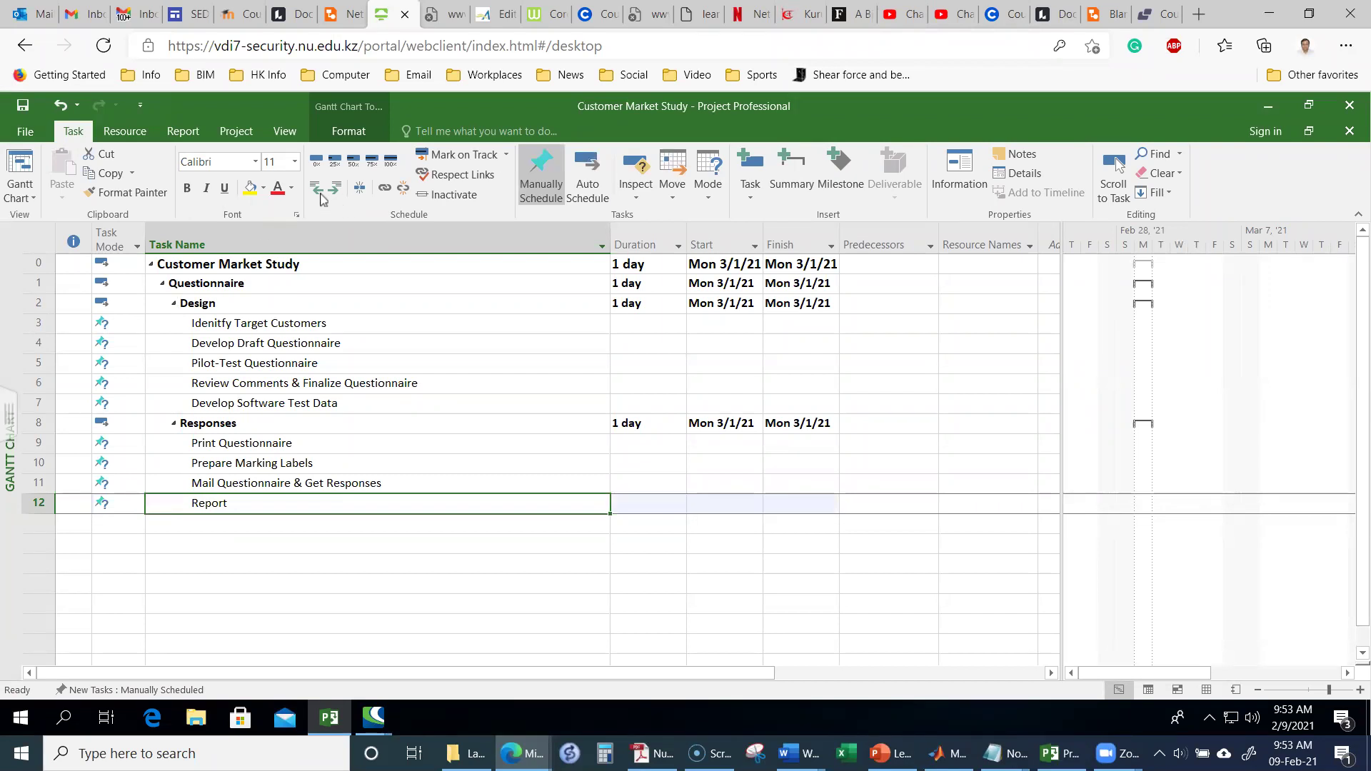
{"action": "left_click", "coordinate": [317, 188]}
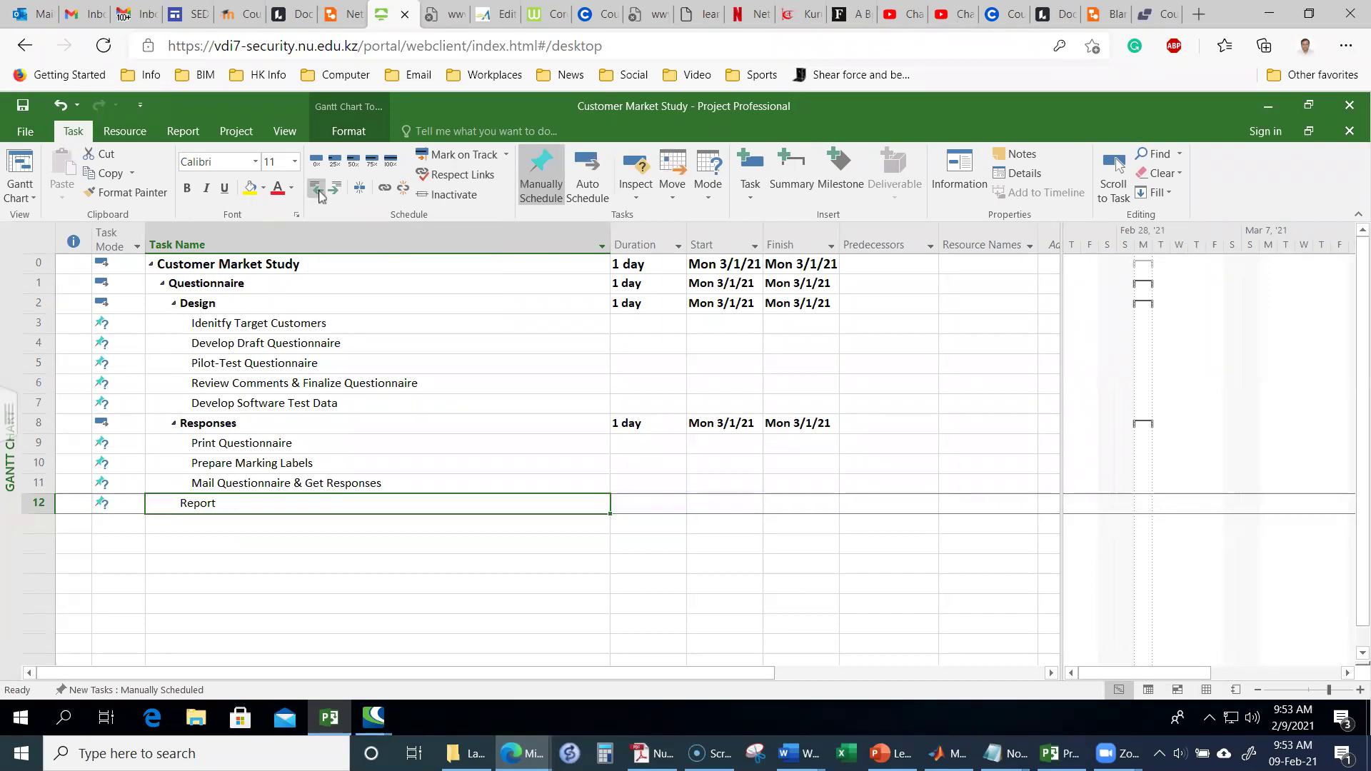
{"action": "left_click", "coordinate": [319, 191]}
{"action": "key", "text": "Down"}
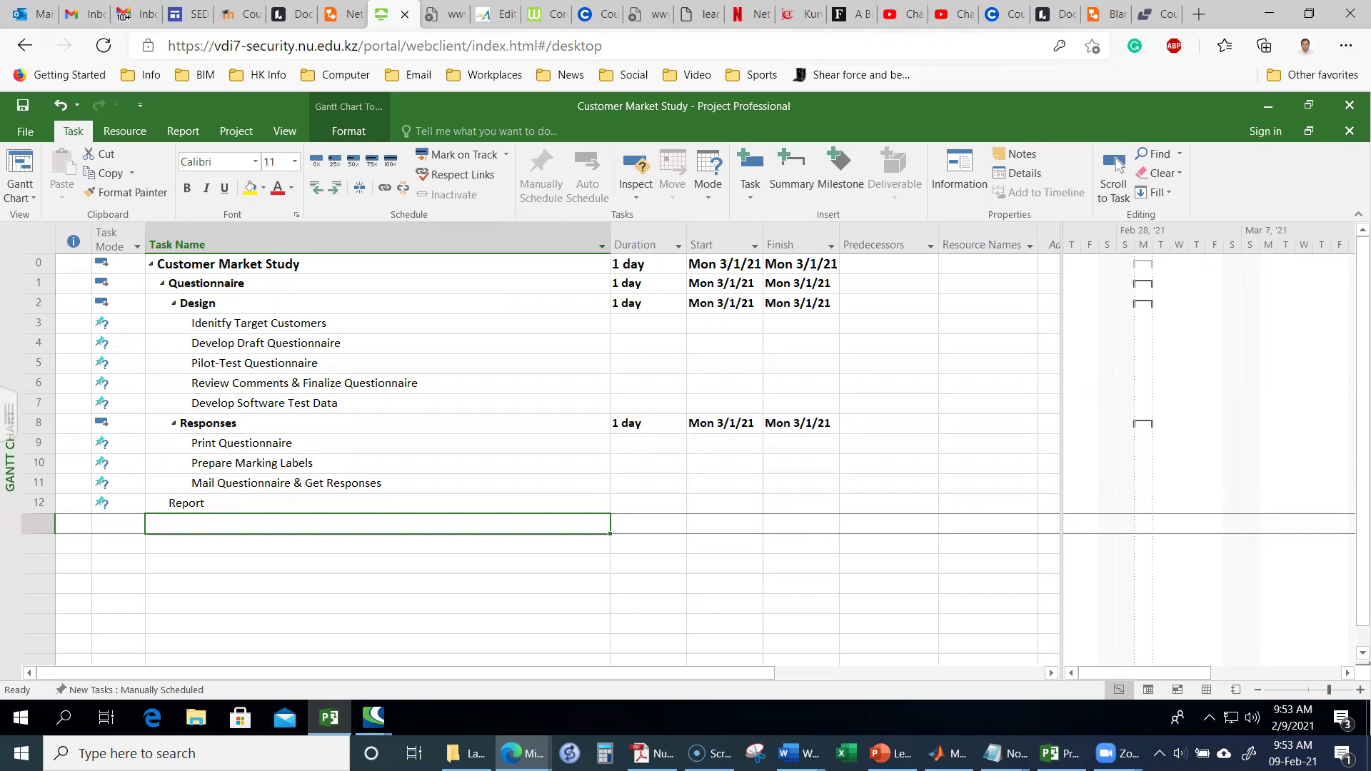
{"action": "key", "text": "alt+Tab"}
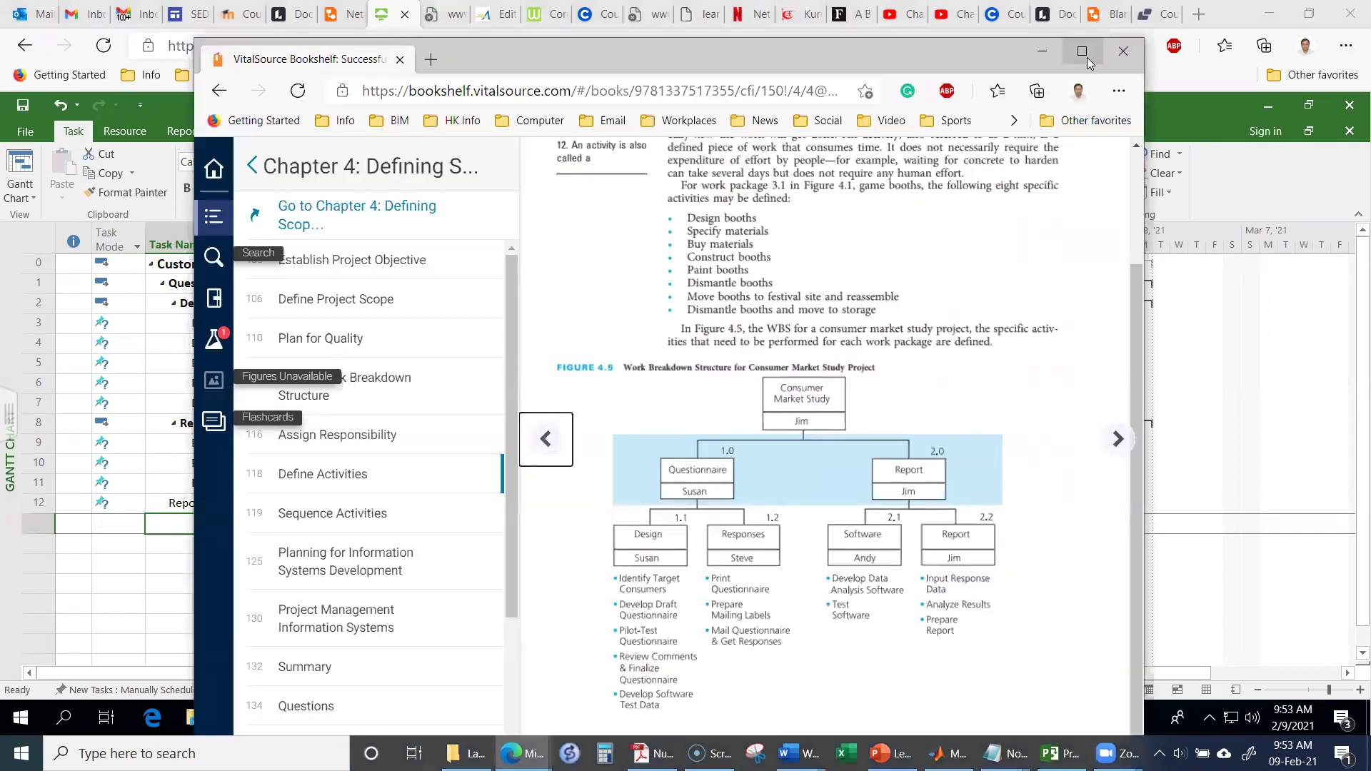
Step: Maximize the textbook, check the Figure 4.5 consumer market study WBS, and return to Project
{"action": "key", "text": "super+Up"}
{"action": "scroll", "coordinate": [808, 536], "scroll_direction": "down", "scroll_amount": 7}
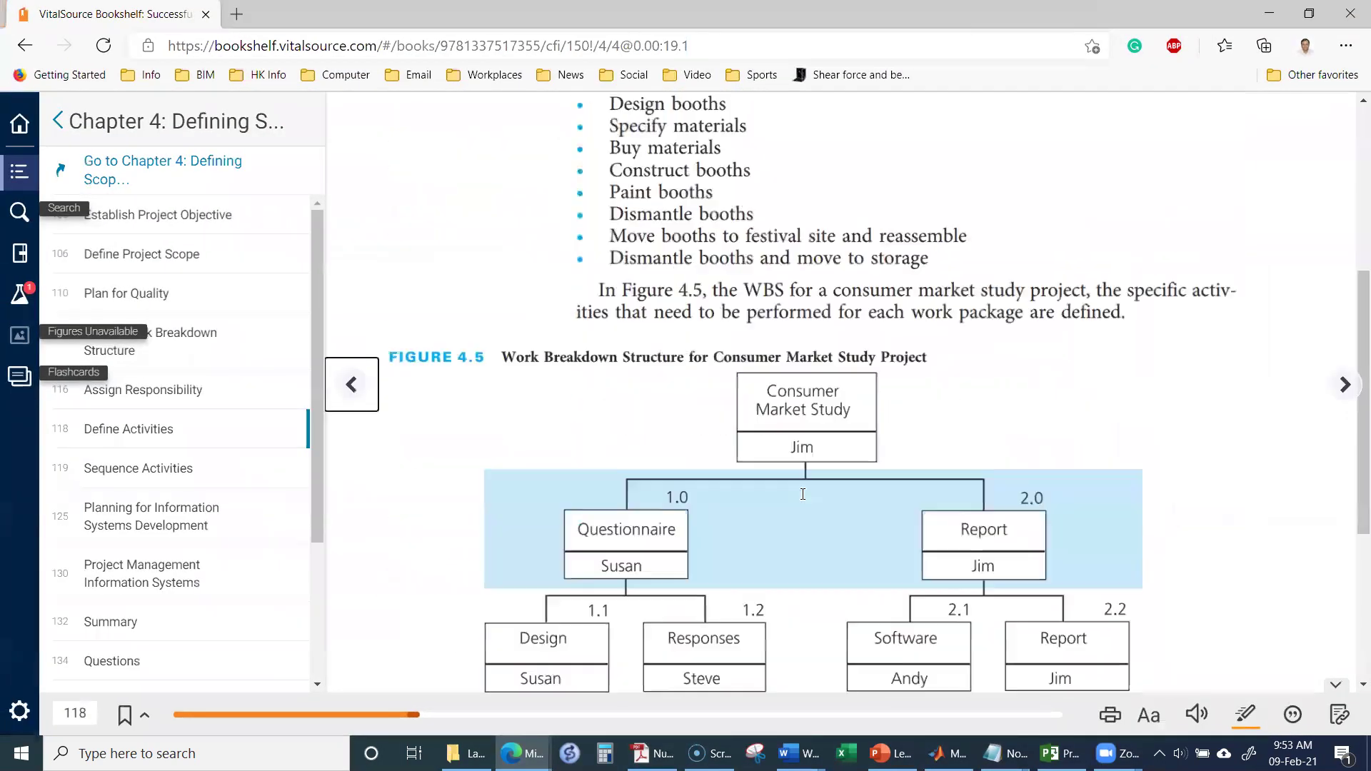
{"action": "scroll", "coordinate": [978, 306], "scroll_direction": "up", "scroll_amount": 2}
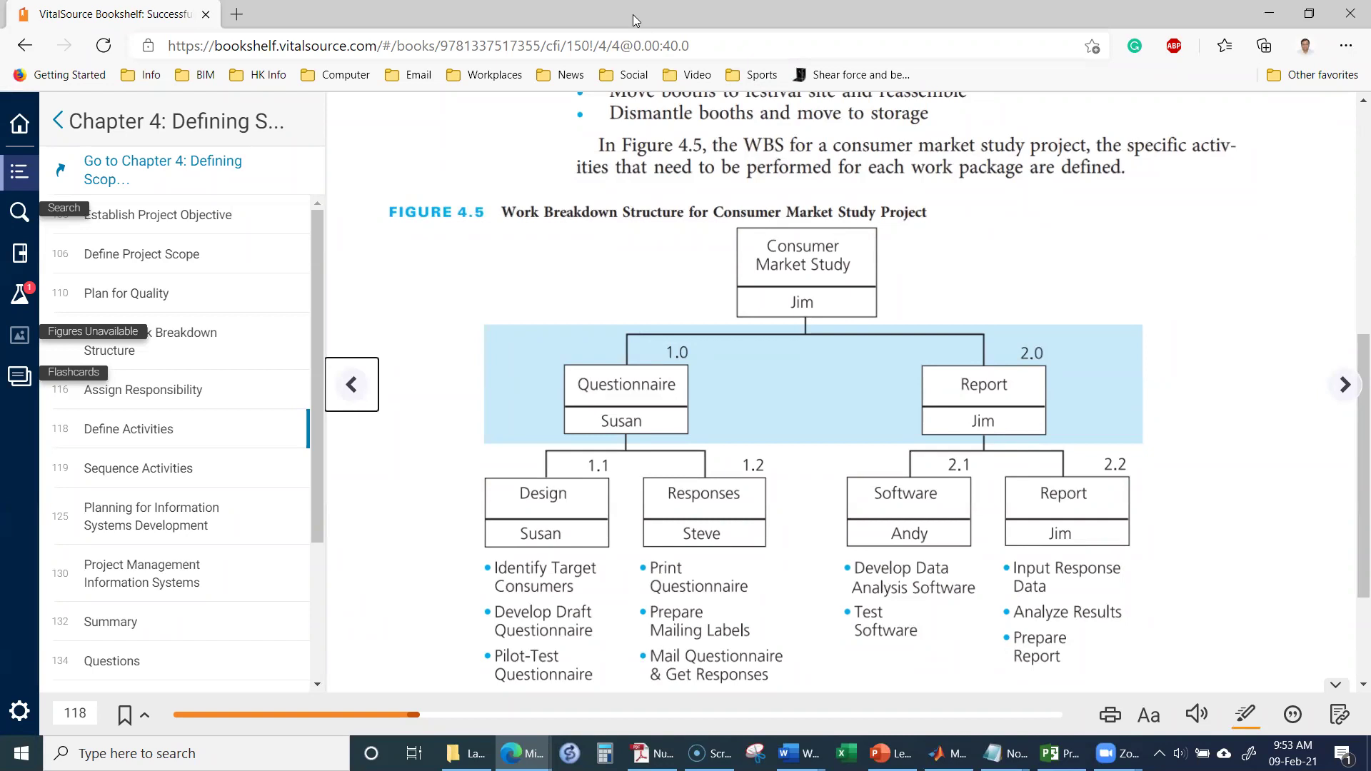
{"action": "key", "text": "alt+Tab"}
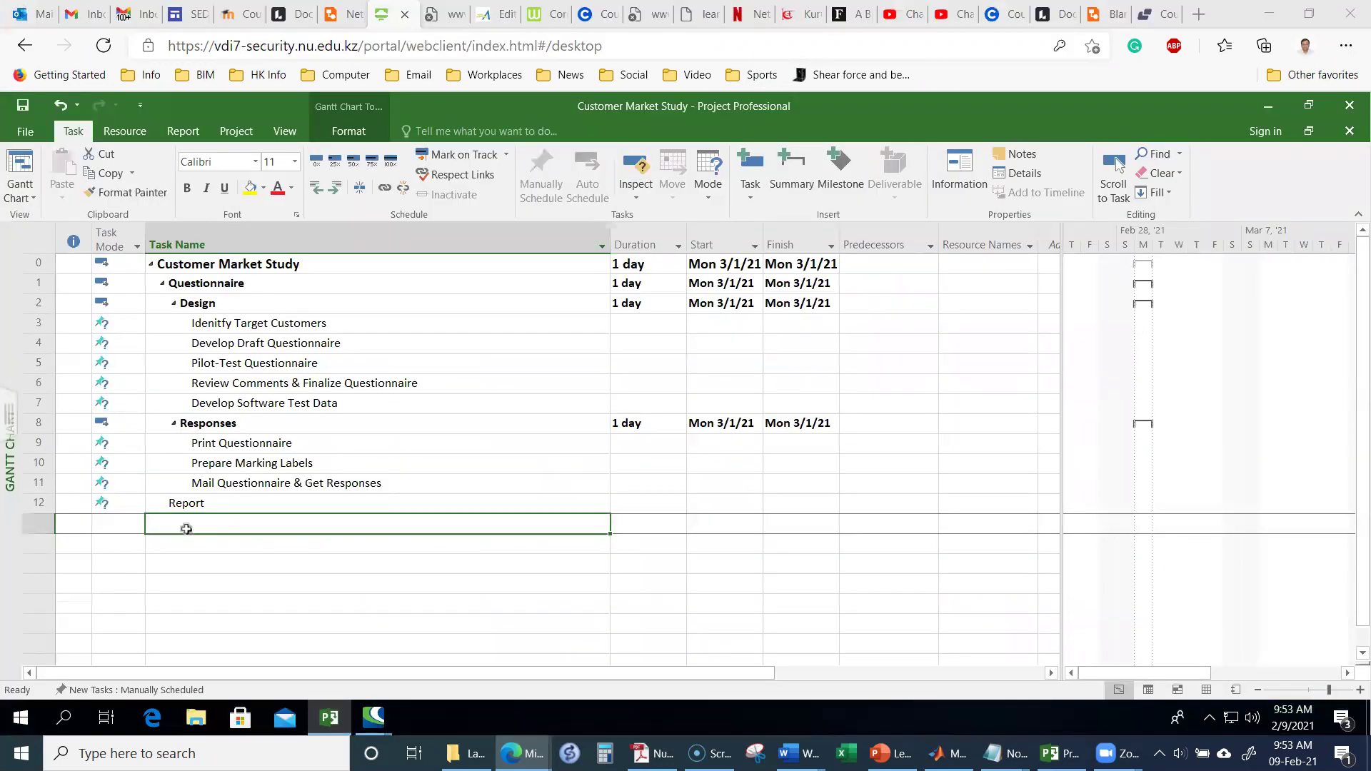
Step: Add Software as task 13 and indent it under Report
{"action": "left_click", "coordinate": [188, 524]}
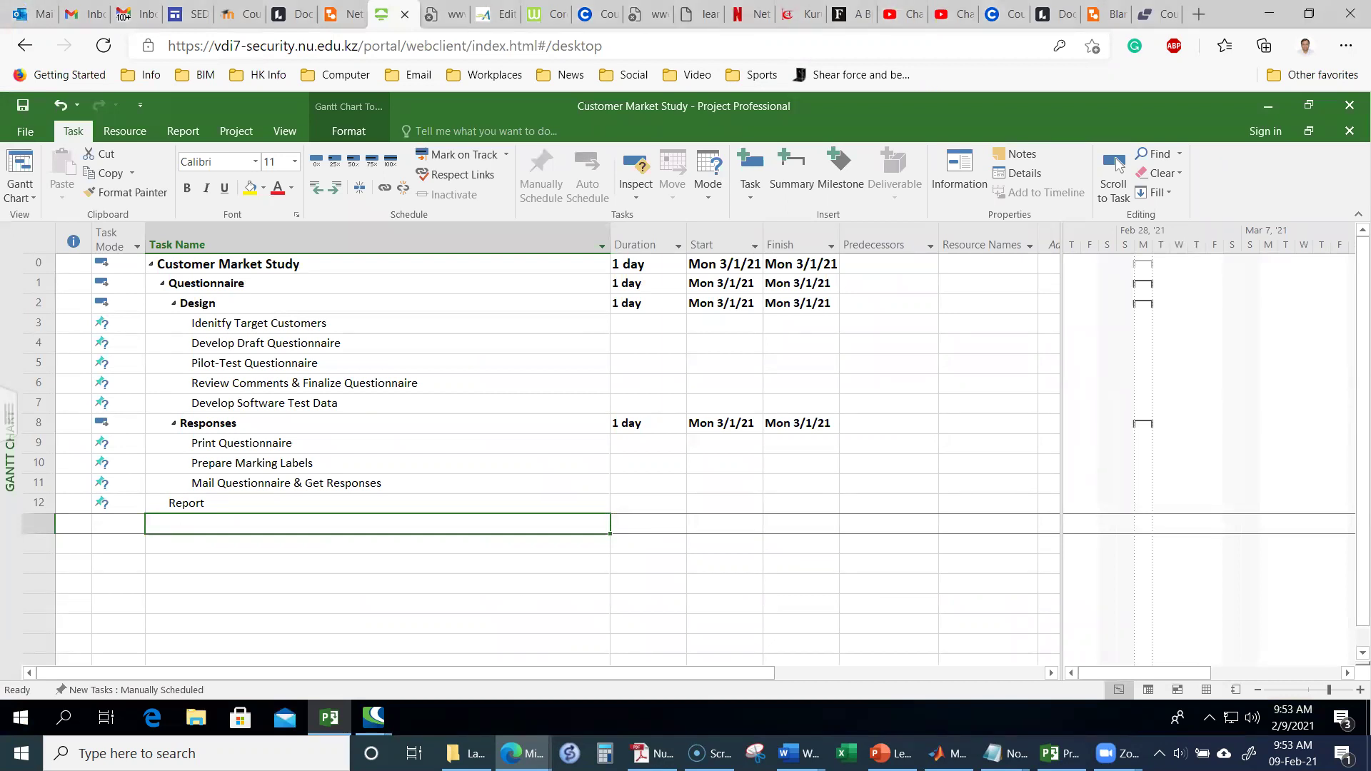
{"action": "type", "text": "Software"}
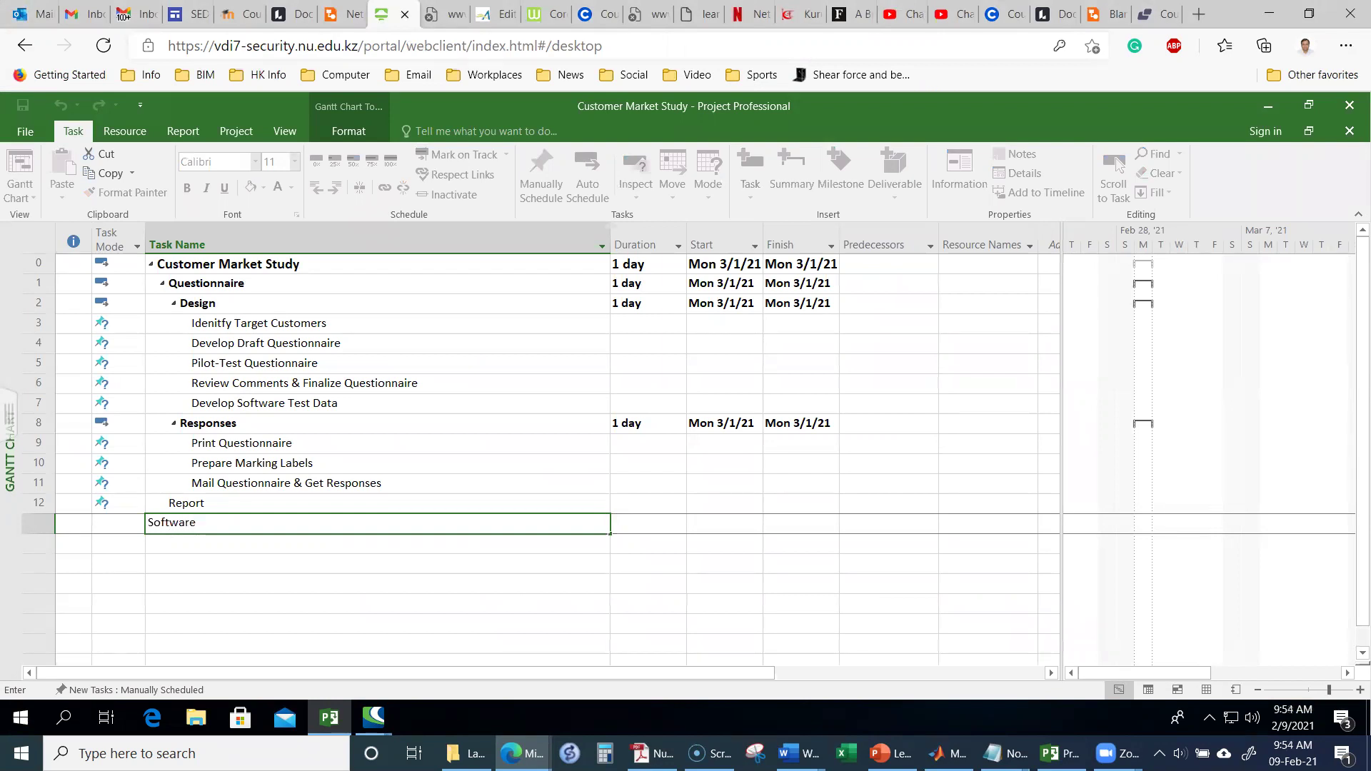
{"action": "key", "text": "Return"}
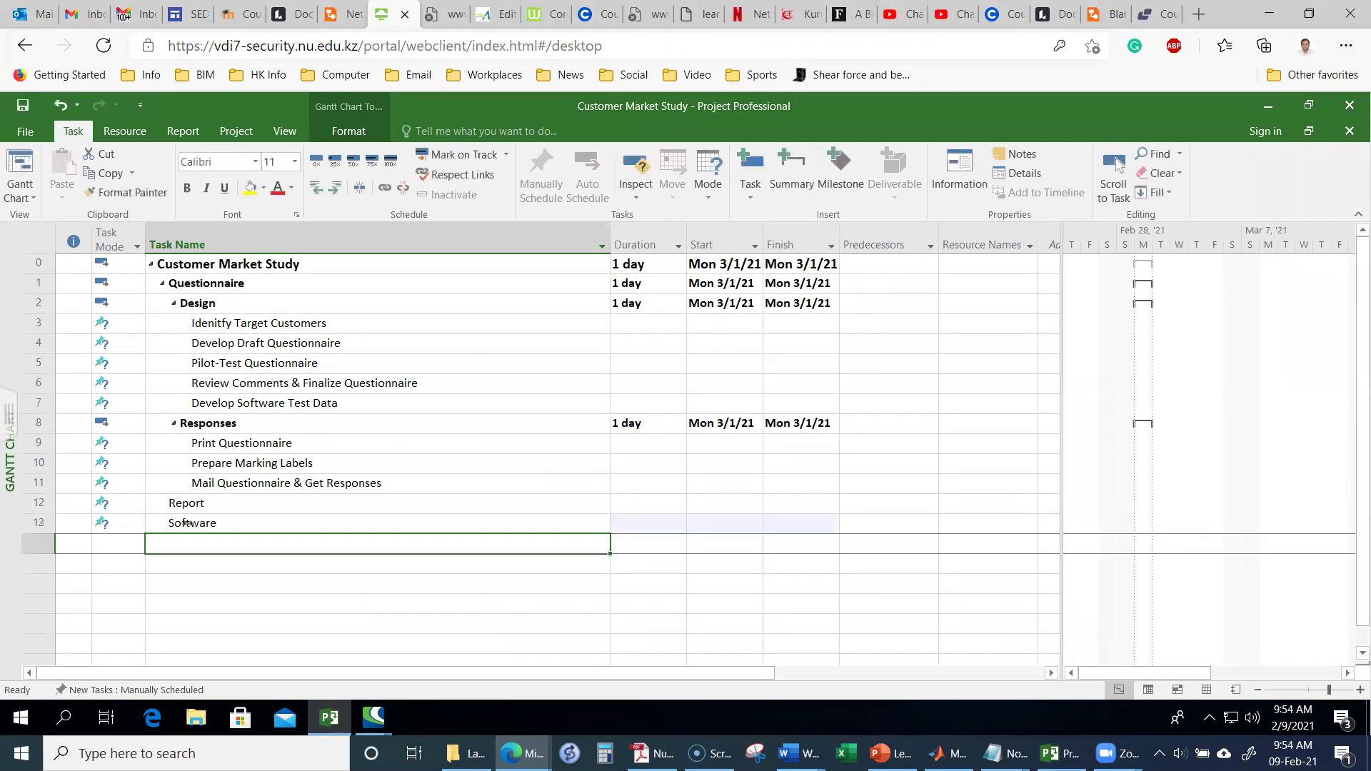
{"action": "left_click", "coordinate": [221, 523]}
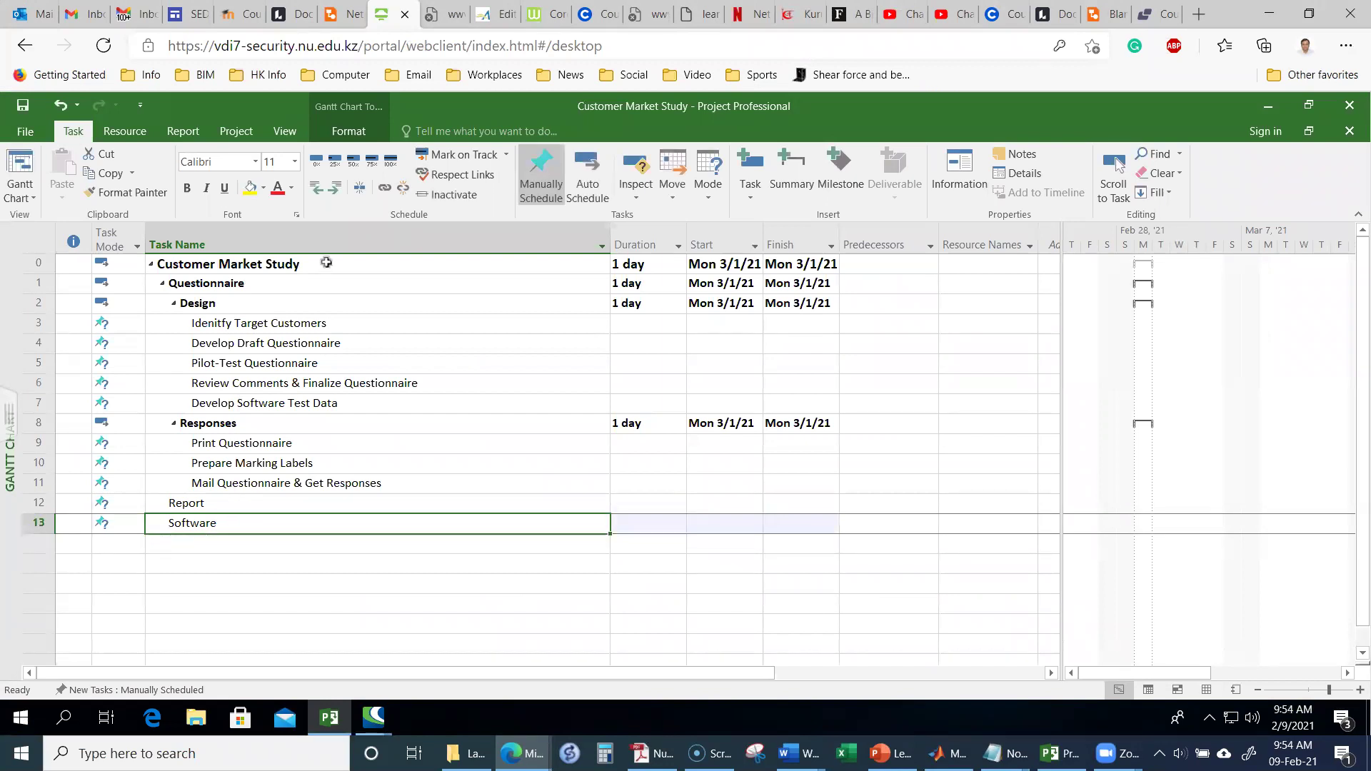
{"action": "left_click", "coordinate": [334, 187]}
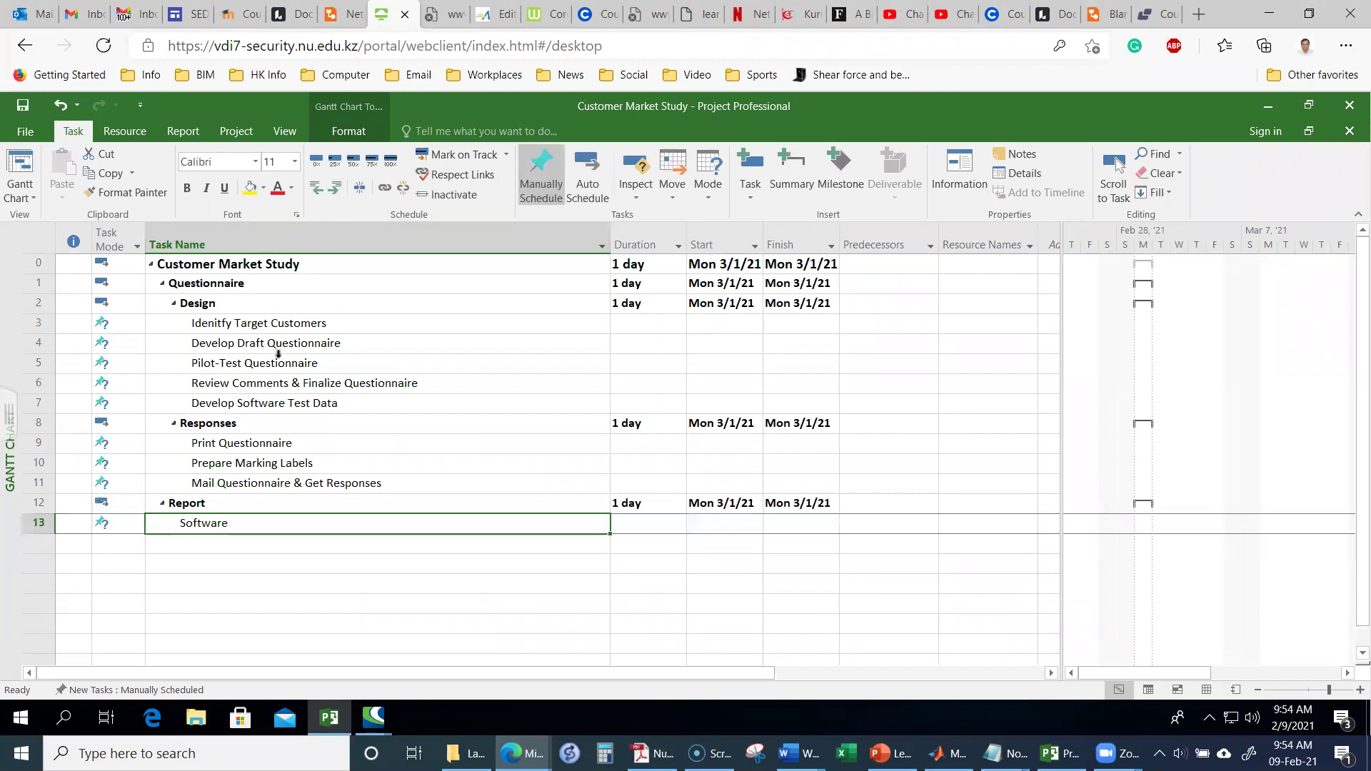
Step: Add Develop Data Analysis Software and Test Software, then indent both under Software
{"action": "left_click", "coordinate": [235, 544]}
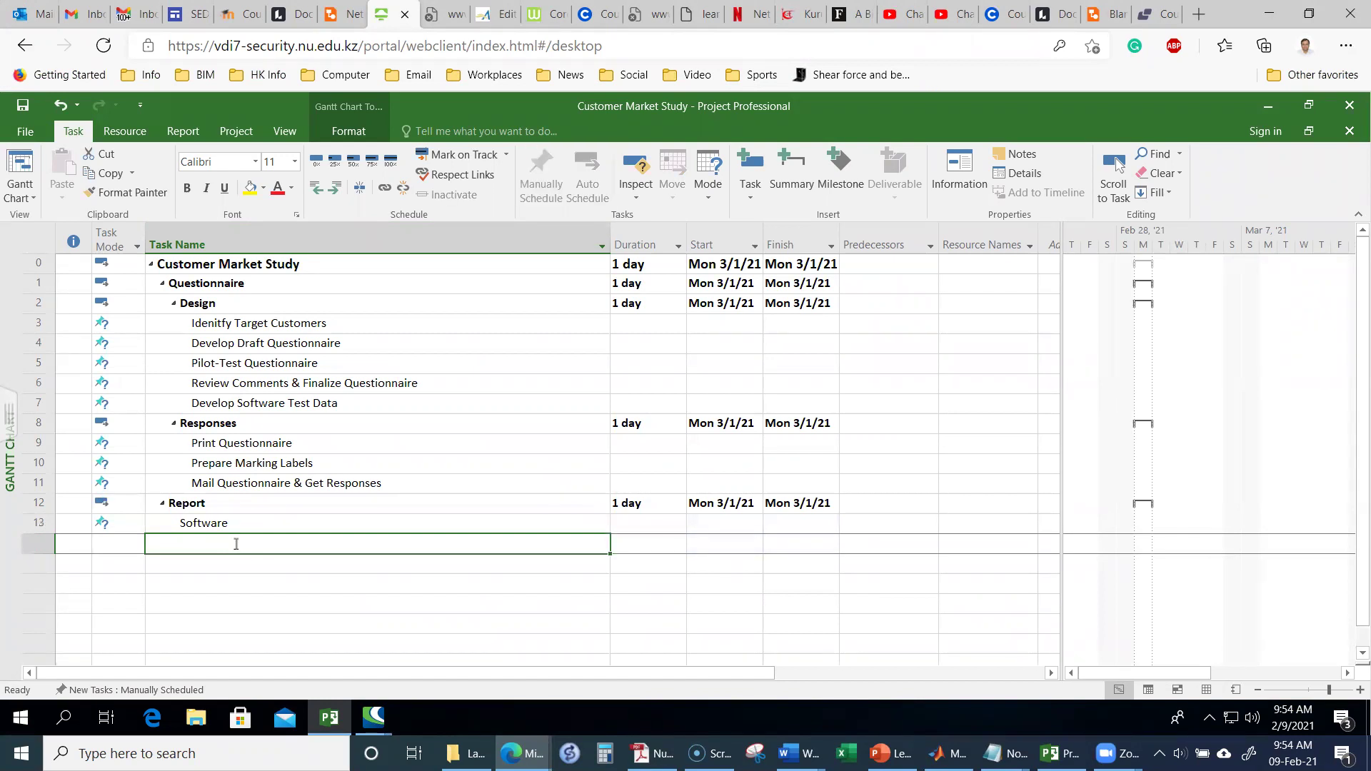
{"action": "type", "text": "Develop"}
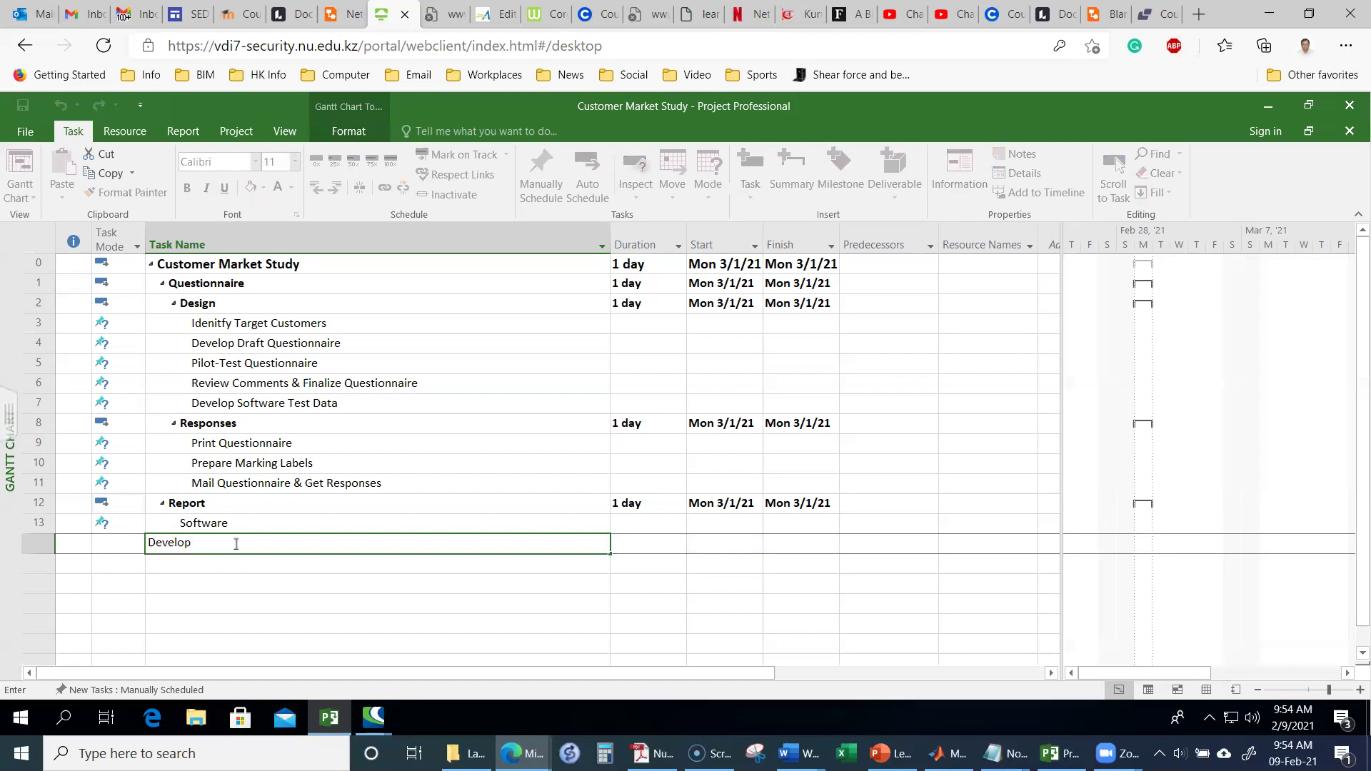
{"action": "type", "text": " Data Analysis Software"}
{"action": "key", "text": "Return"}
{"action": "type", "text": "Te"}
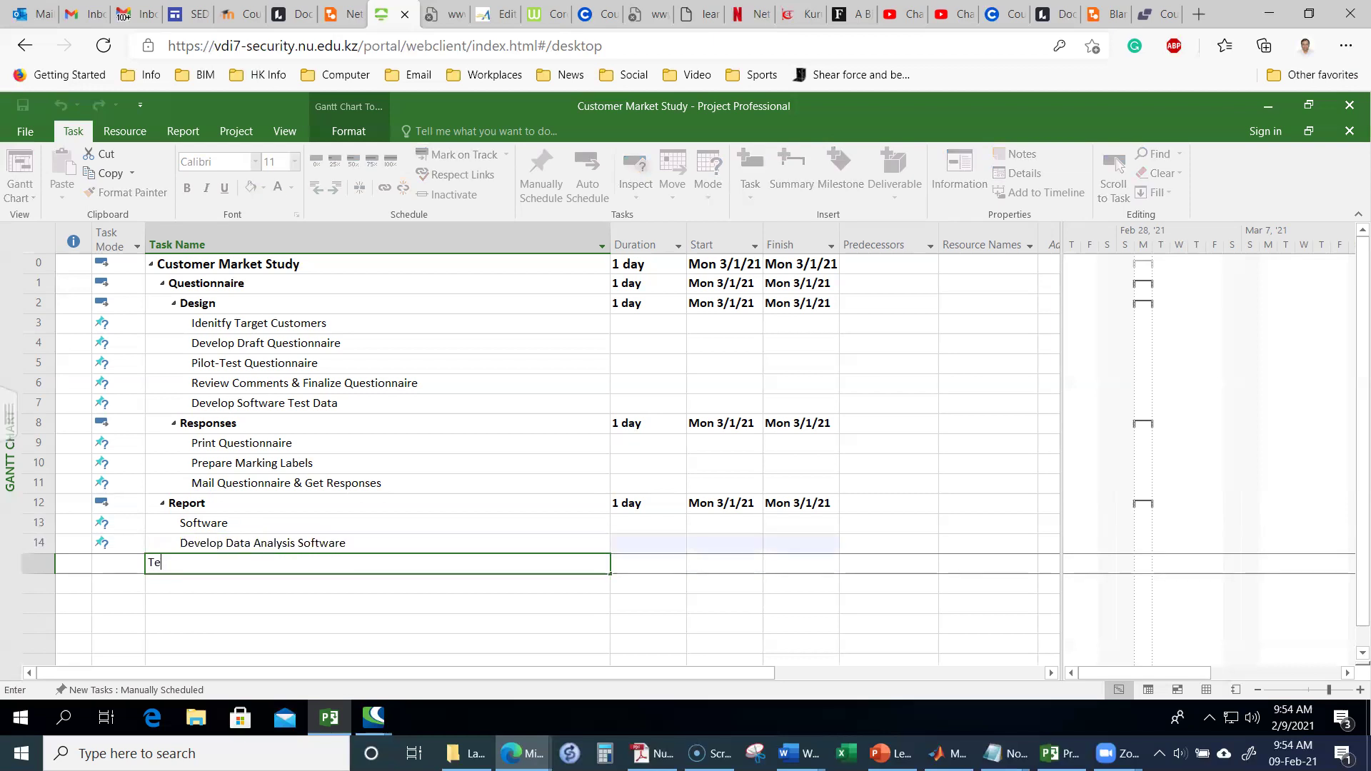
{"action": "type", "text": "st Software"}
{"action": "key", "text": "Return"}
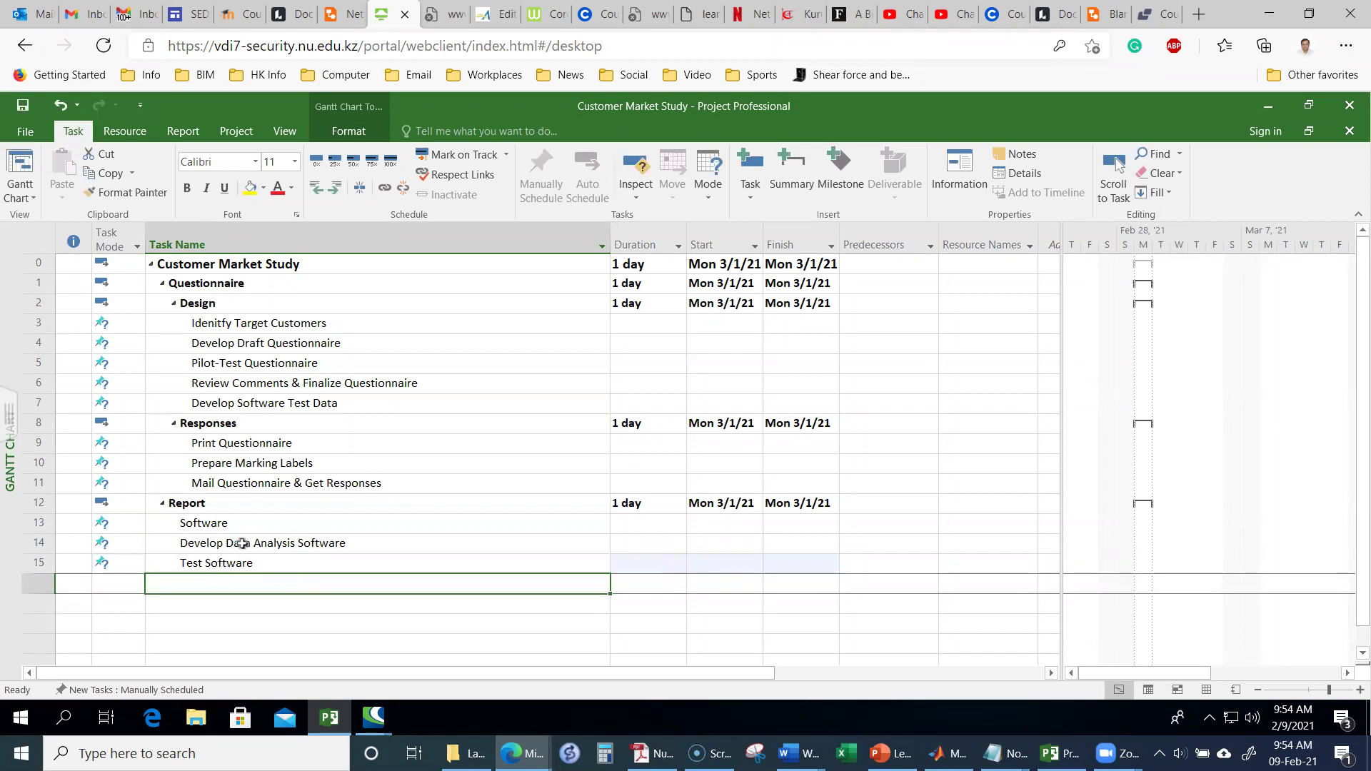
{"action": "left_click", "coordinate": [242, 543]}
{"action": "left_click", "coordinate": [238, 562], "text": "shift"}
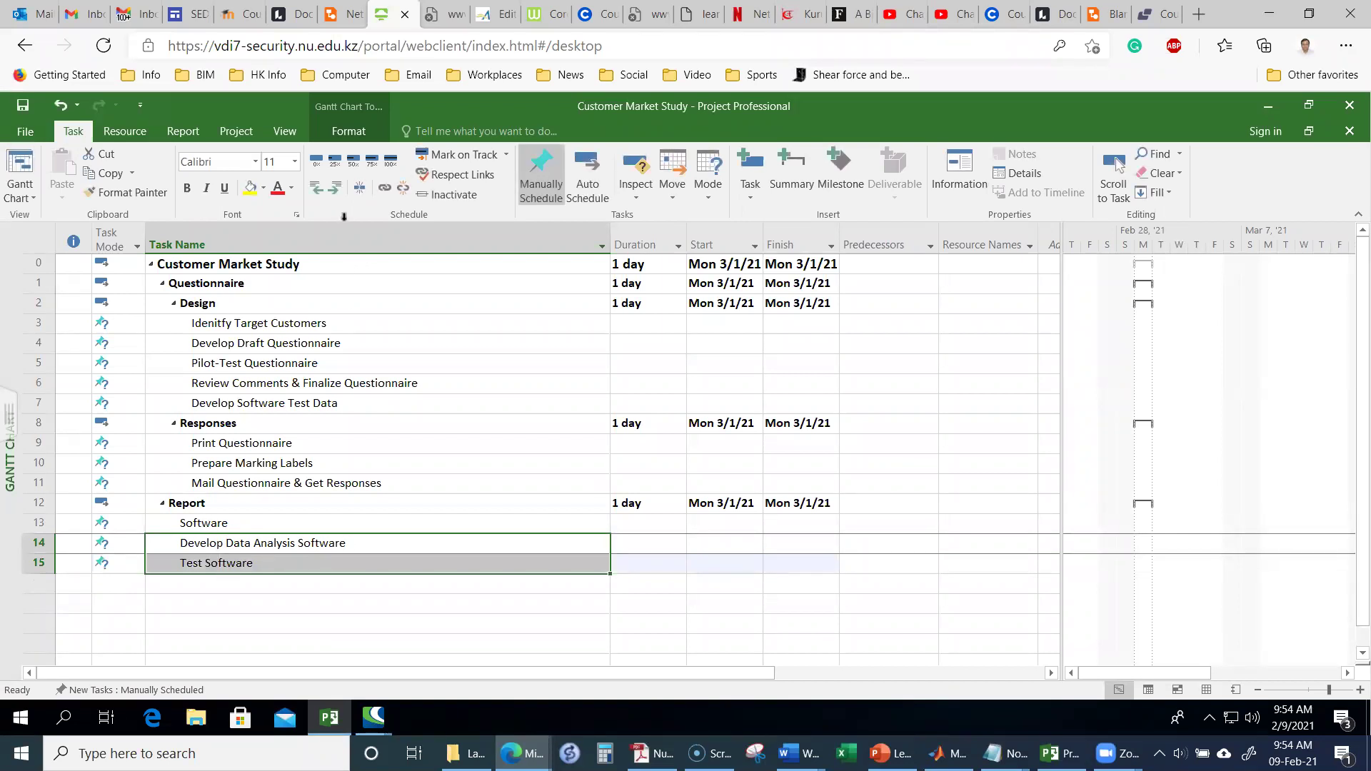
{"action": "left_click", "coordinate": [333, 190]}
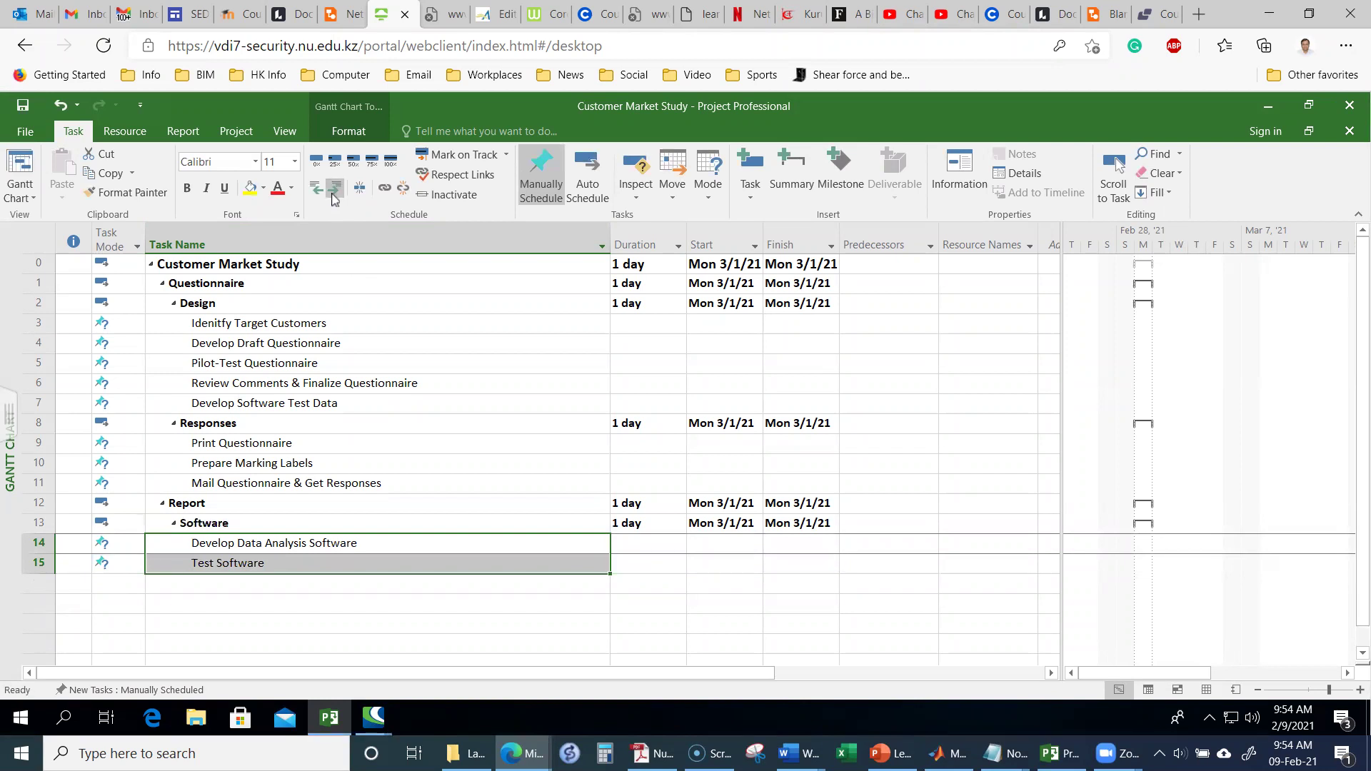
{"action": "left_click", "coordinate": [252, 585]}
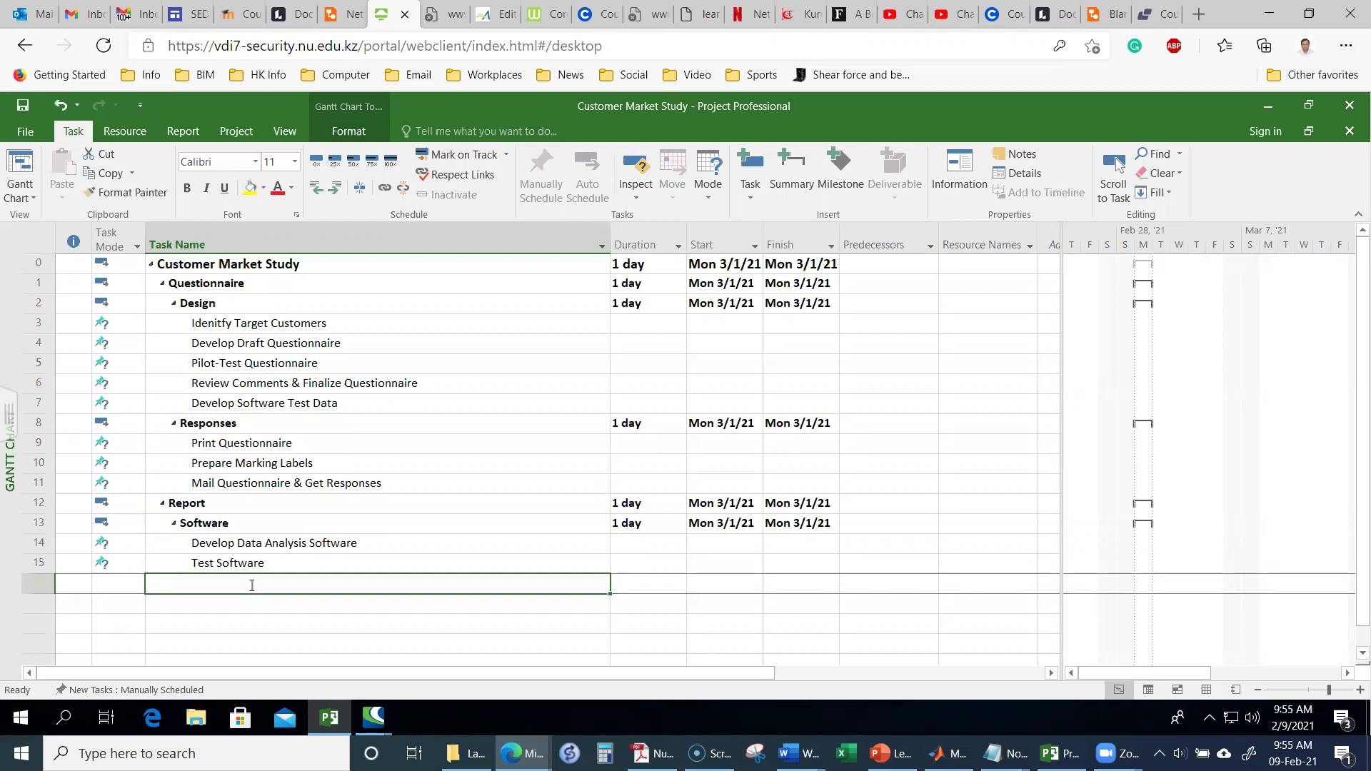
Step: Add Report as task 16 and outdent it to Software's level
{"action": "type", "text": "Report"}
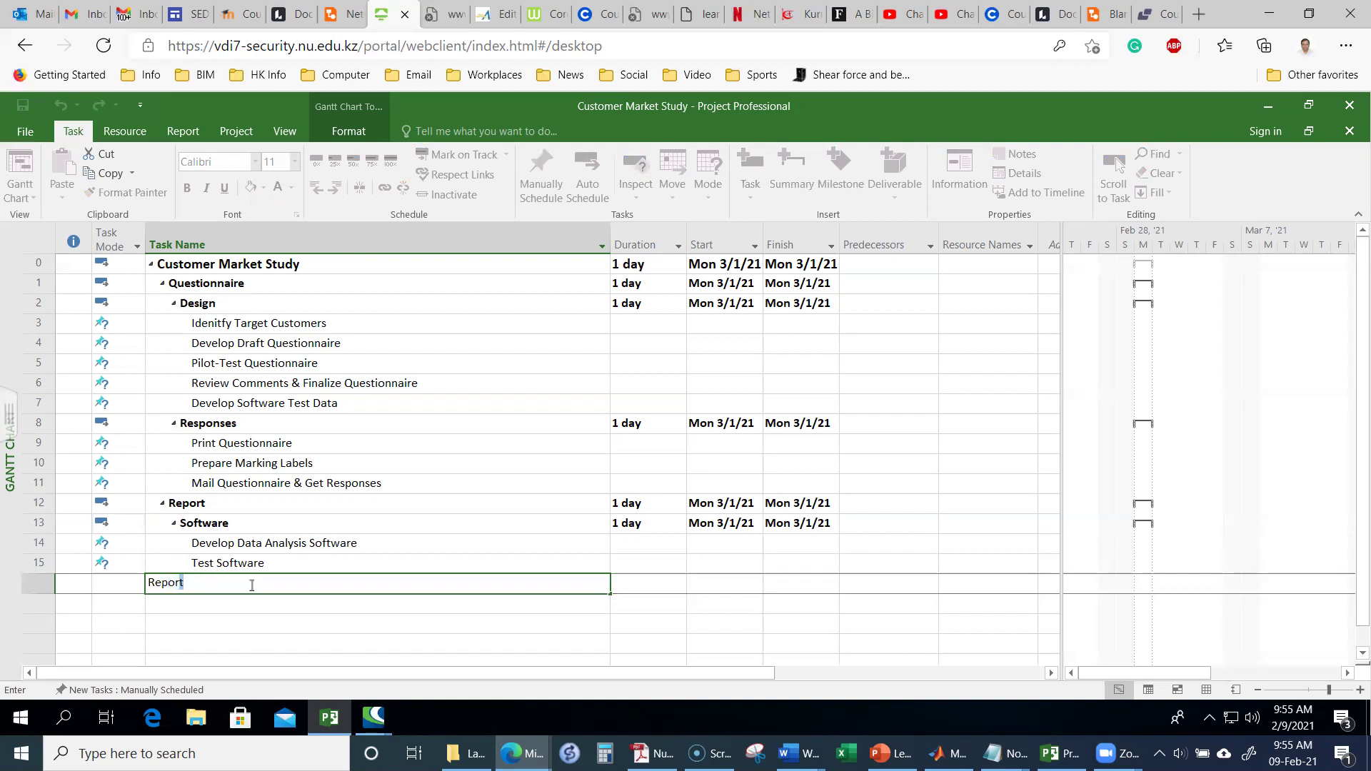
{"action": "key", "text": "Return"}
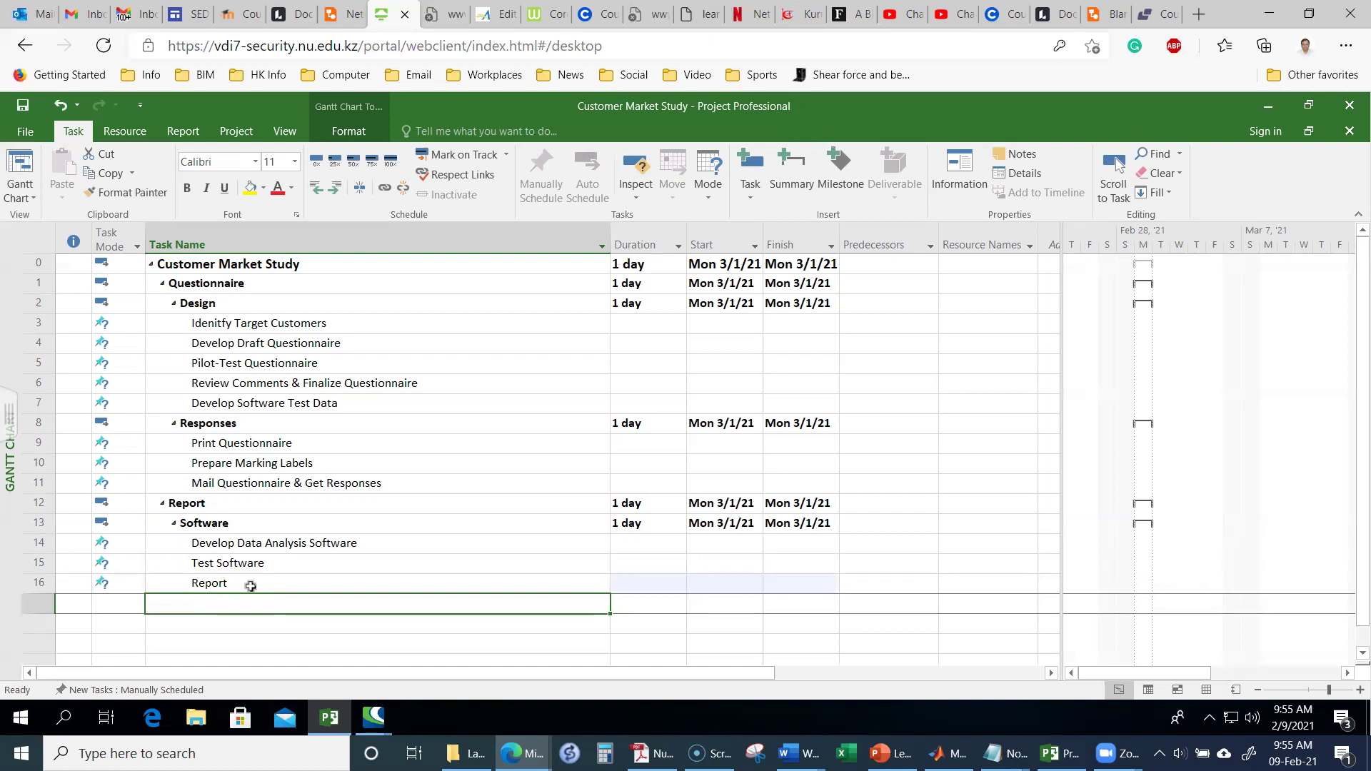
{"action": "left_click", "coordinate": [209, 583]}
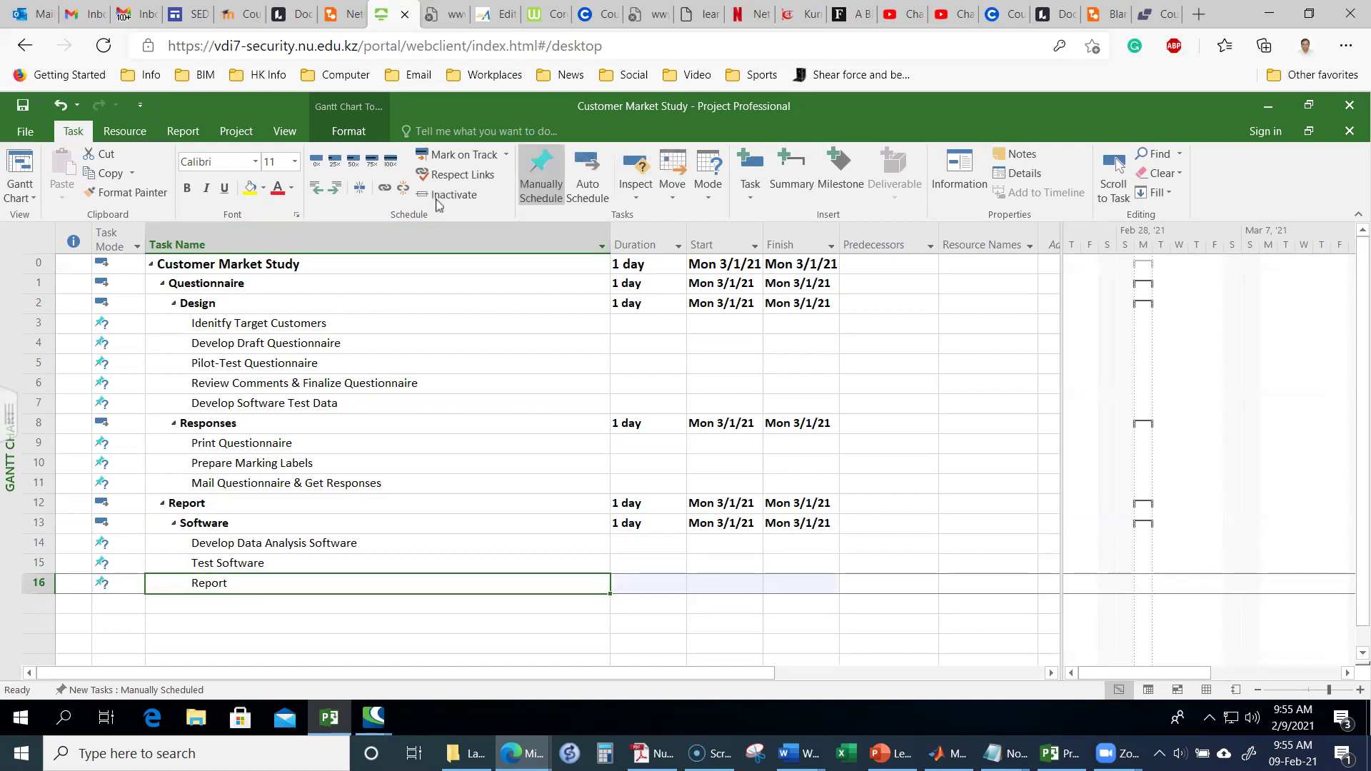
{"action": "left_click", "coordinate": [315, 190]}
Step: Start a new task named Input in the row below Report
{"action": "left_click", "coordinate": [232, 603]}
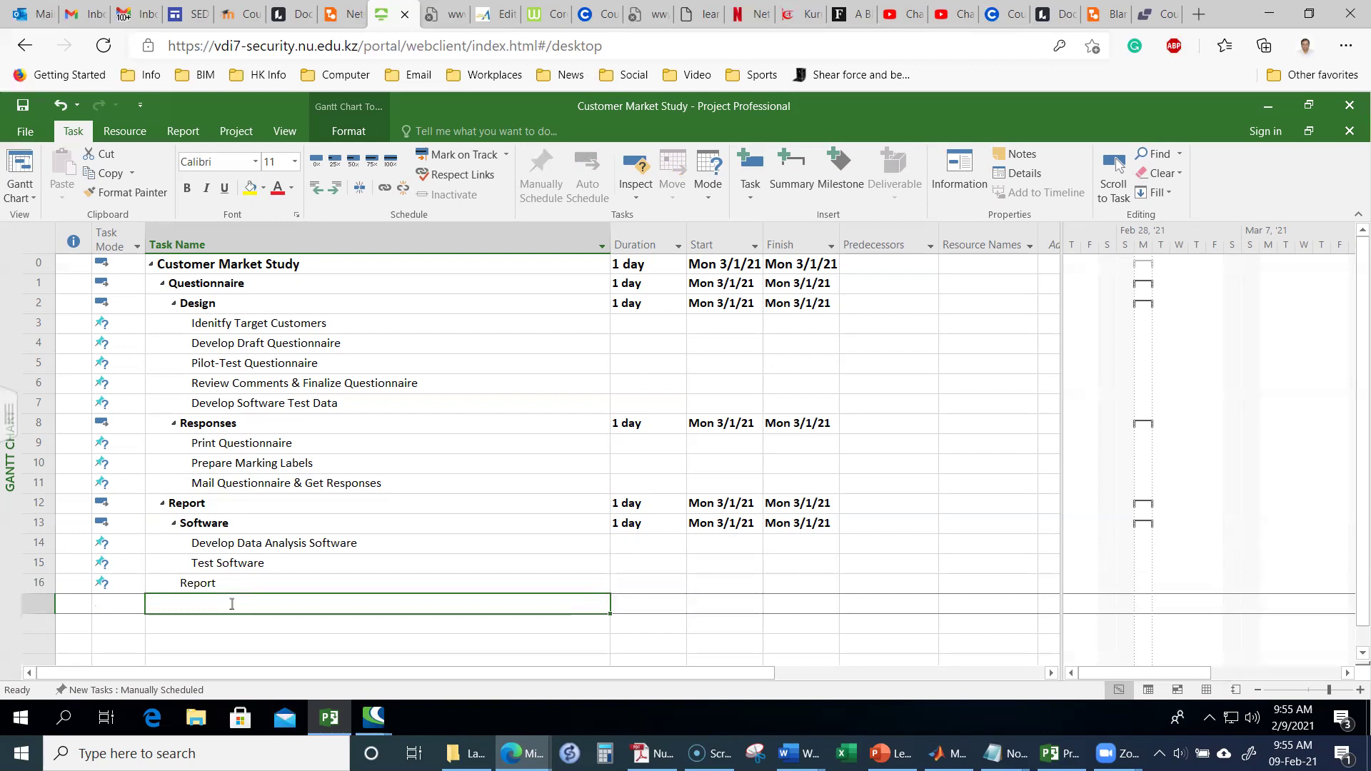
{"action": "type", "text": "In"}
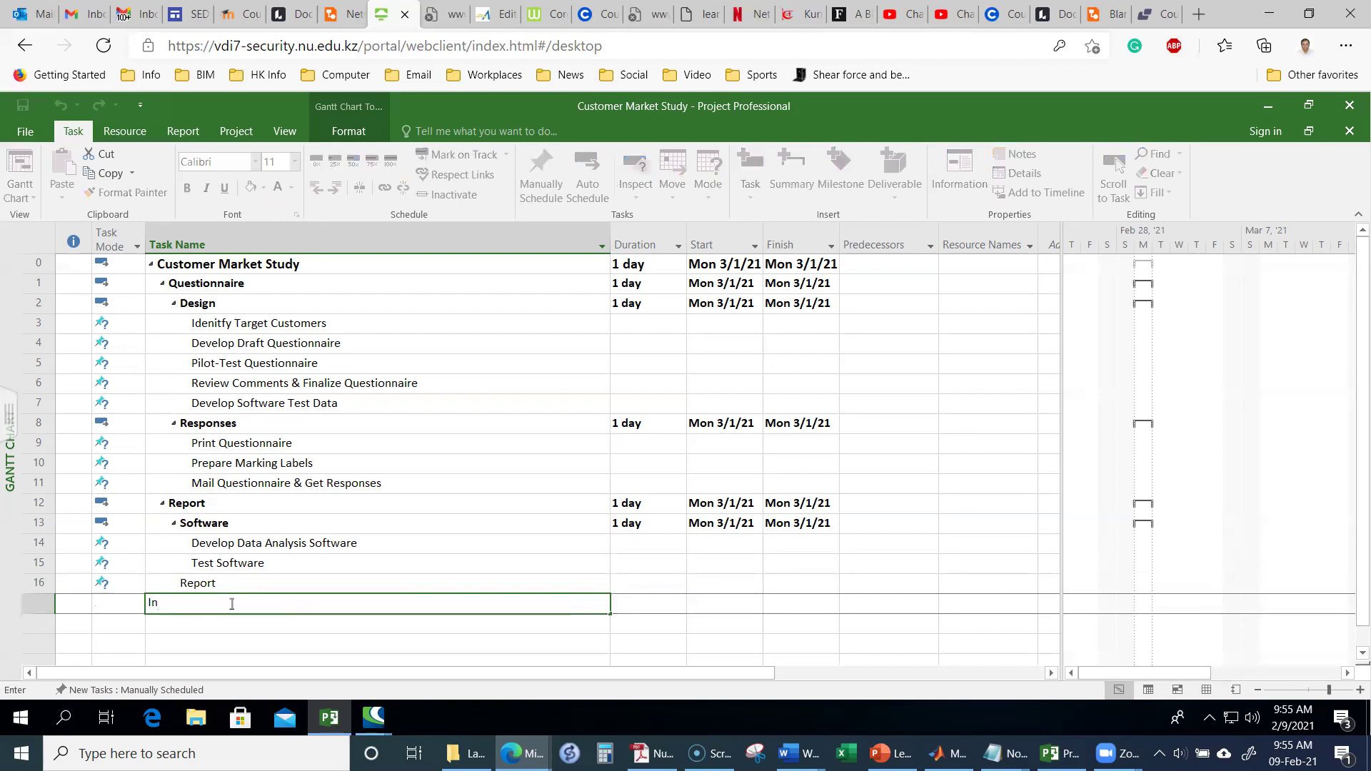
{"action": "type", "text": "pu"}
{"action": "type", "text": "t"}
Step: Commit the Input entry, then rename task 3 to 'Identify Target Customers' in Task Information
{"action": "left_click", "coordinate": [201, 330]}
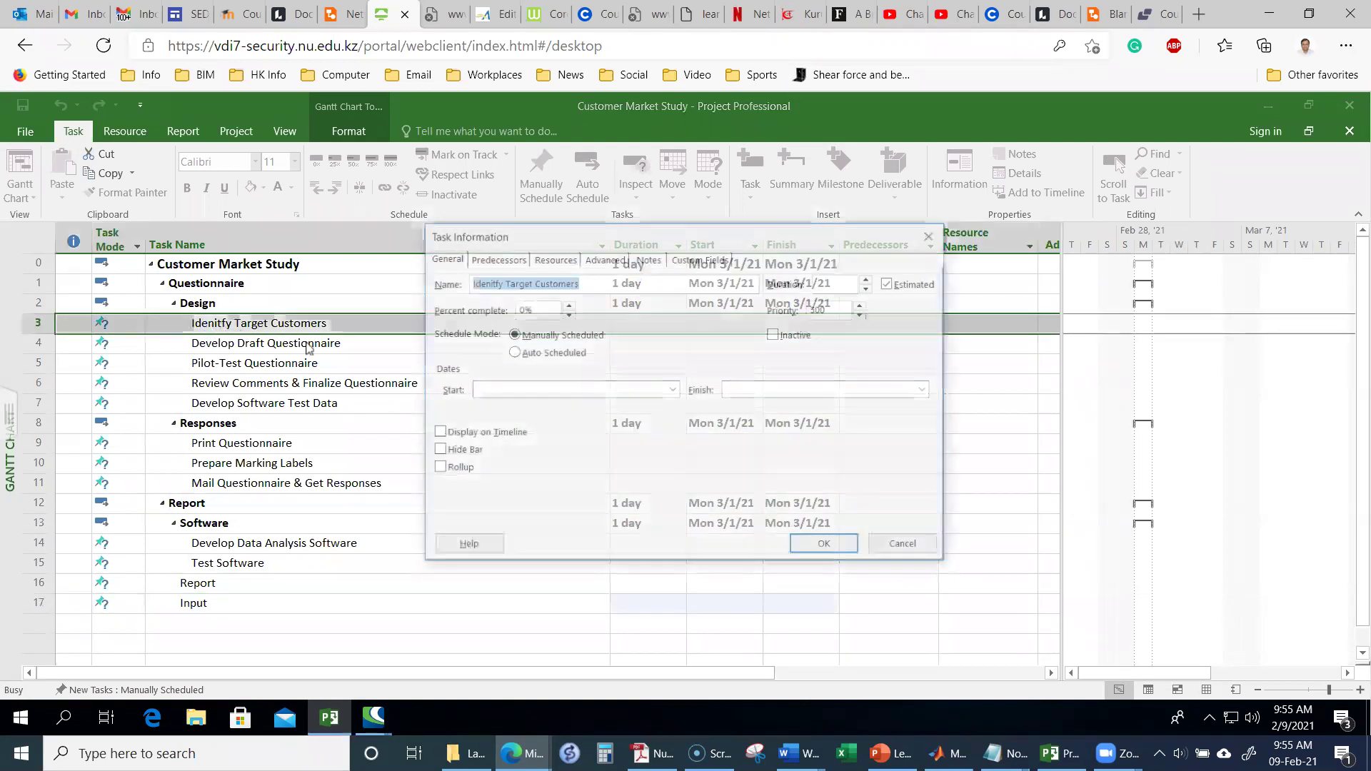
{"action": "left_click", "coordinate": [895, 547]}
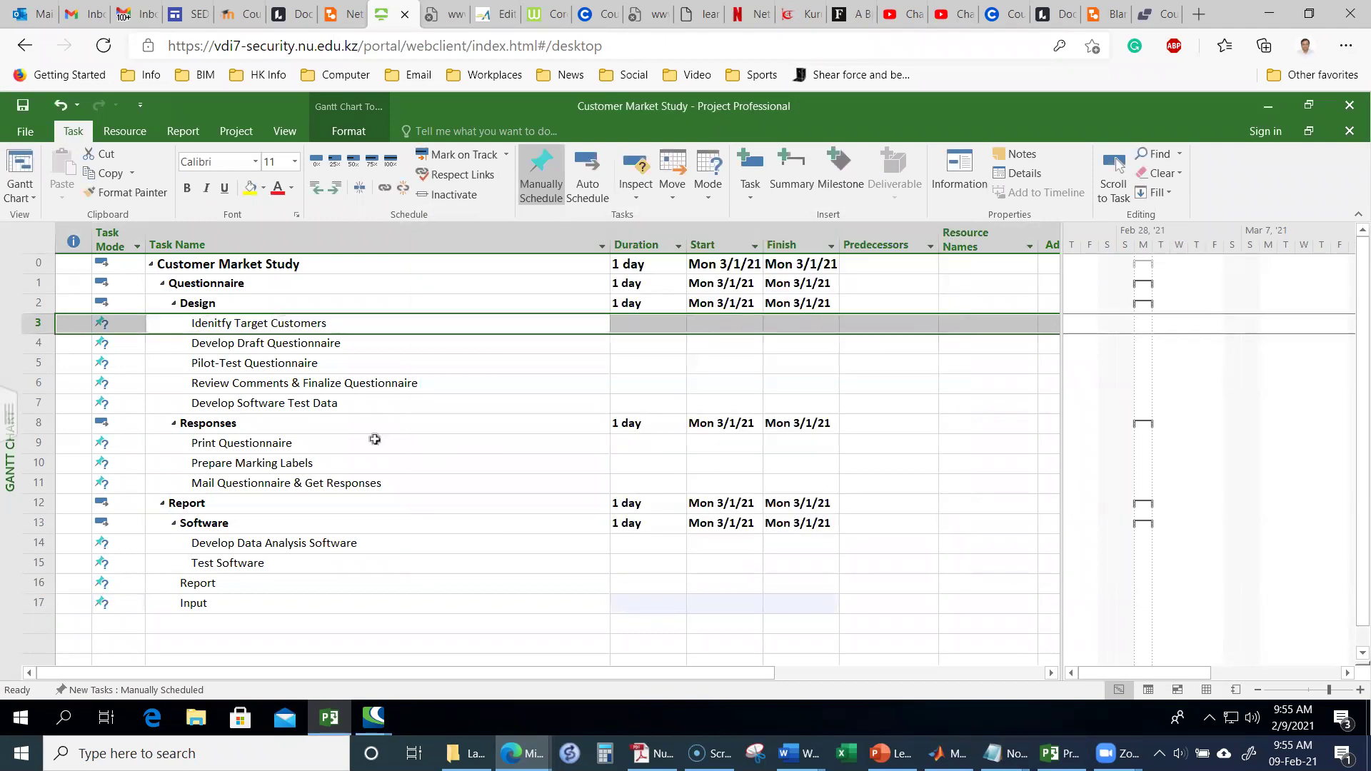
{"action": "left_click", "coordinate": [236, 323]}
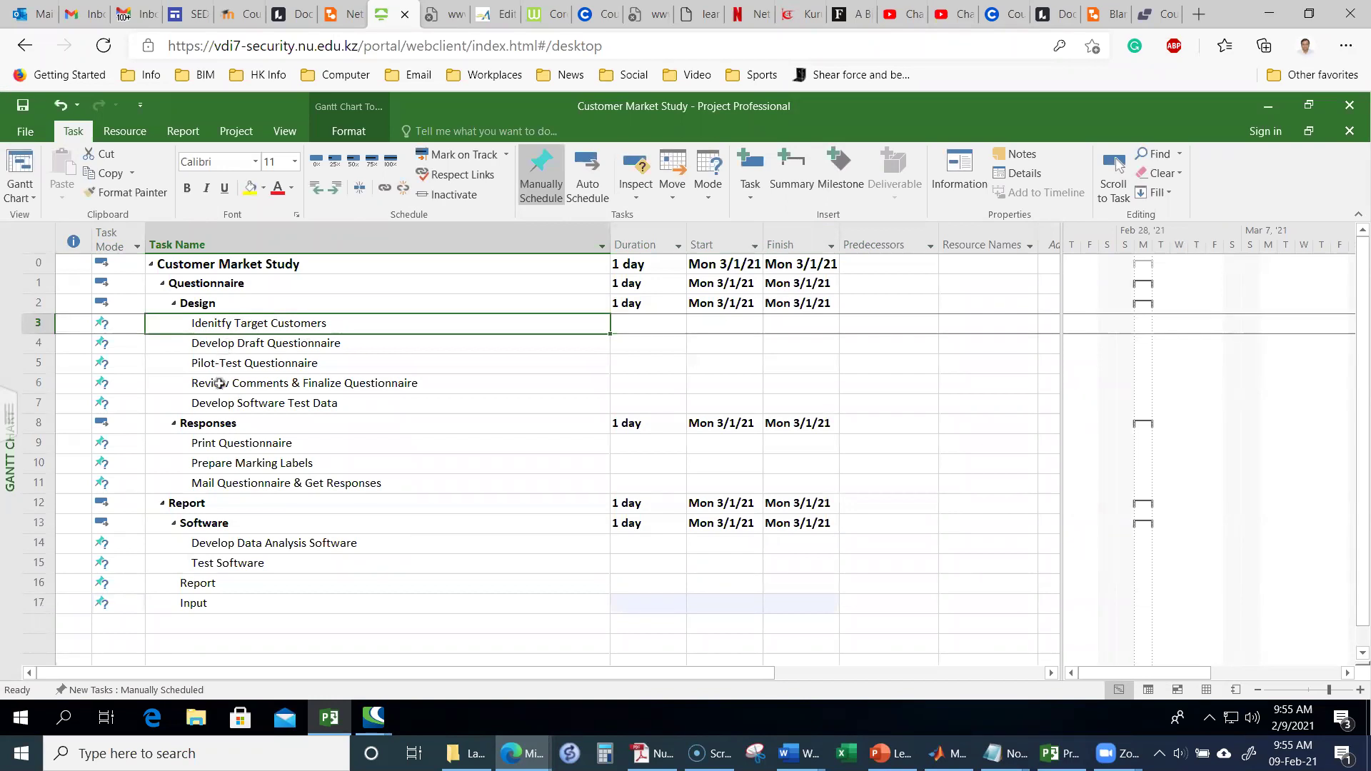
{"action": "double_click", "coordinate": [232, 325]}
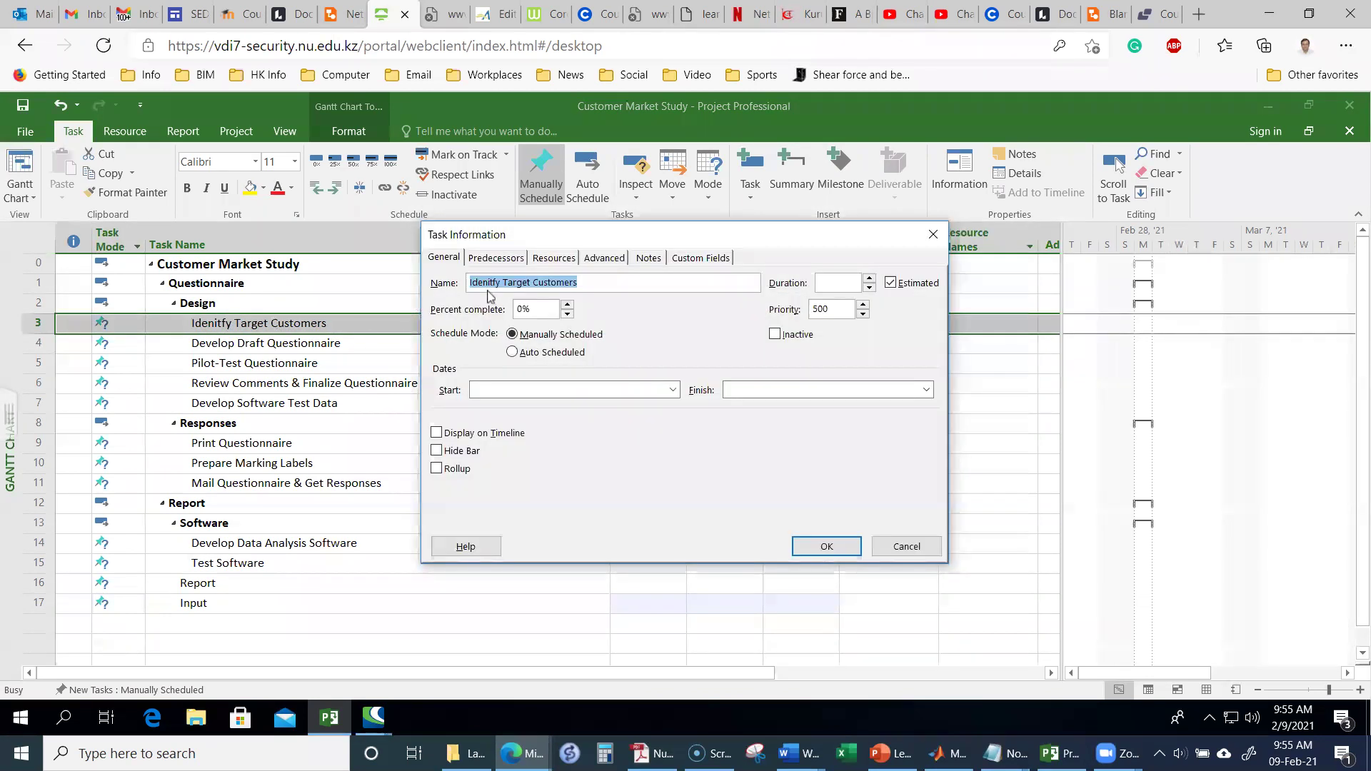
{"action": "left_click", "coordinate": [521, 283]}
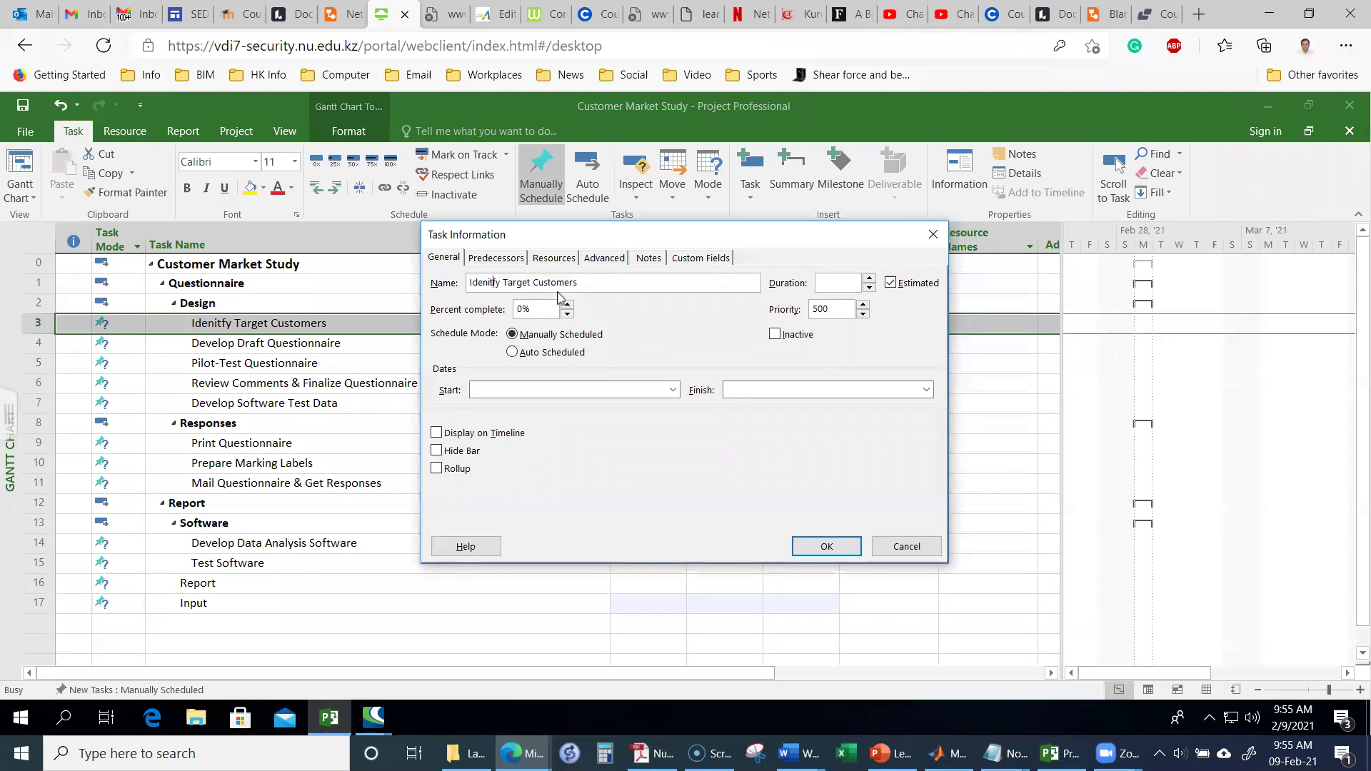
{"action": "key", "text": "Delete"}
{"action": "key", "text": "Right"}
{"action": "type", "text": "i"}
{"action": "left_click", "coordinate": [825, 547]}
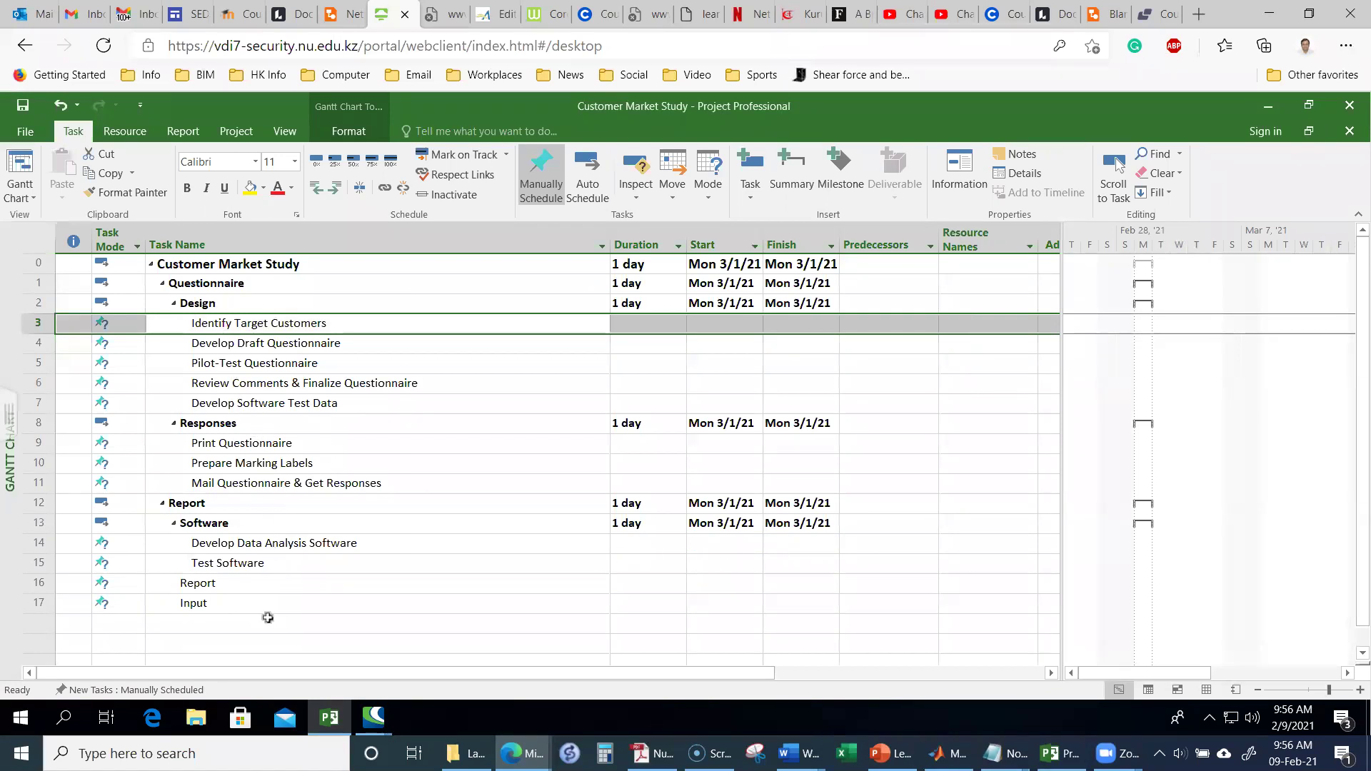
Step: Rename task 17 from Input to 'Input Response Data'
{"action": "left_click", "coordinate": [231, 603]}
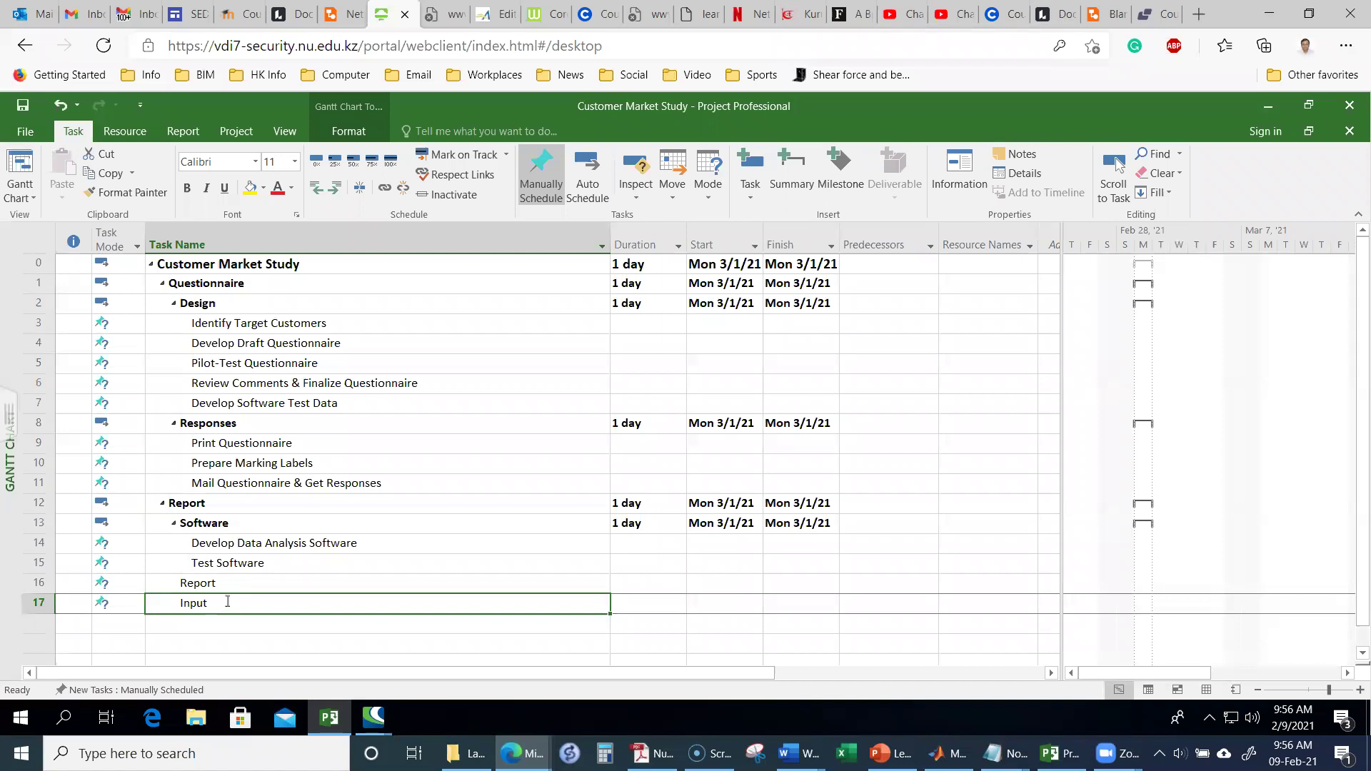
{"action": "left_click", "coordinate": [227, 602]}
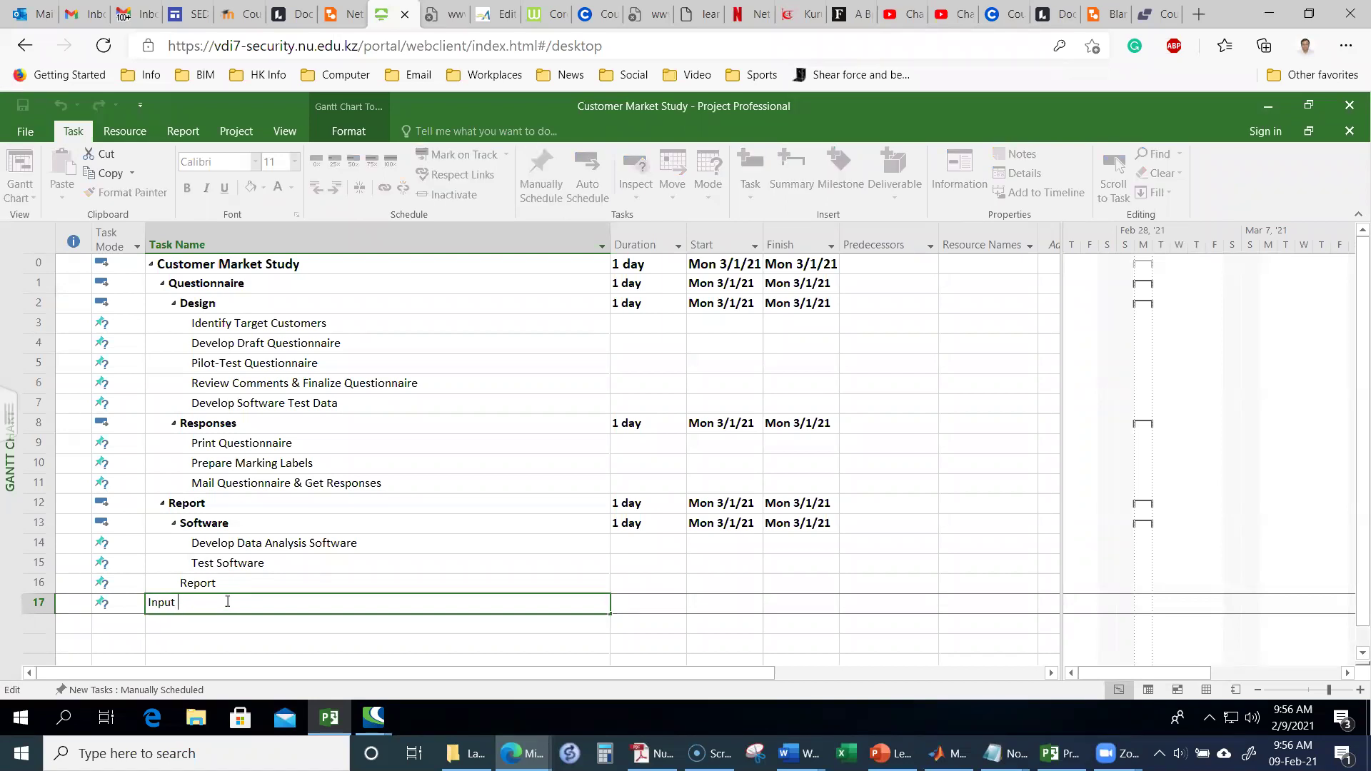
{"action": "type", "text": "Response Data"}
{"action": "key", "text": "Return"}
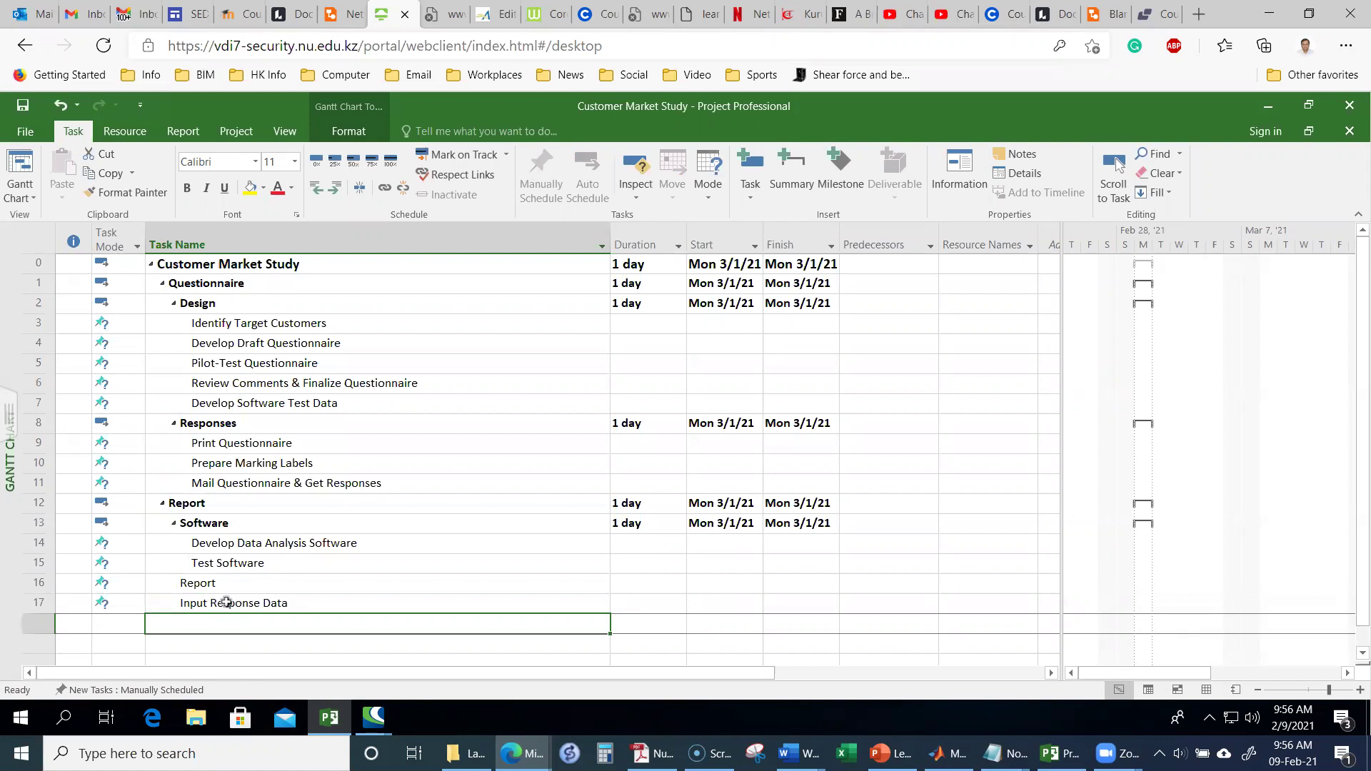
Step: Add Analyze Results and Prepare Report as tasks 18 and 19, and select the new tasks
{"action": "type", "text": "Analyze "}
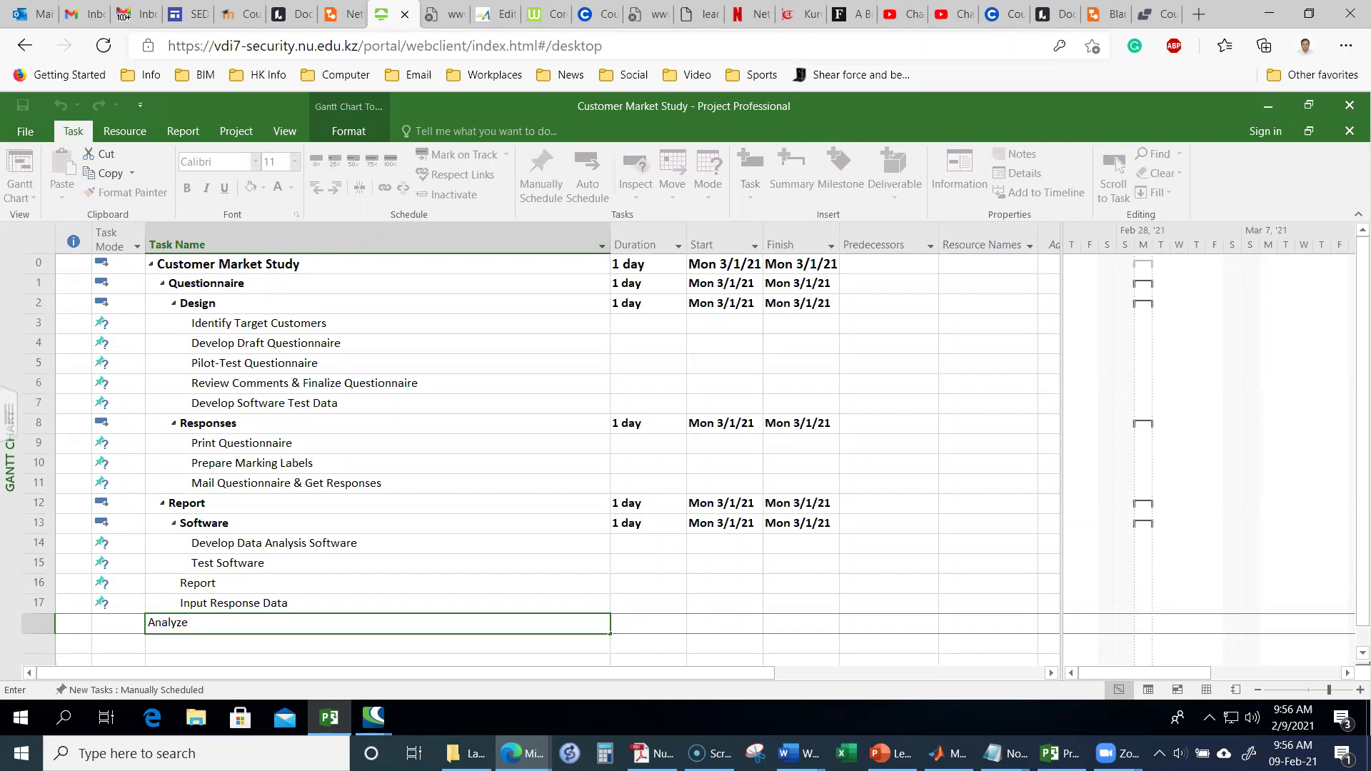
{"action": "type", "text": "Results"}
{"action": "key", "text": "Return"}
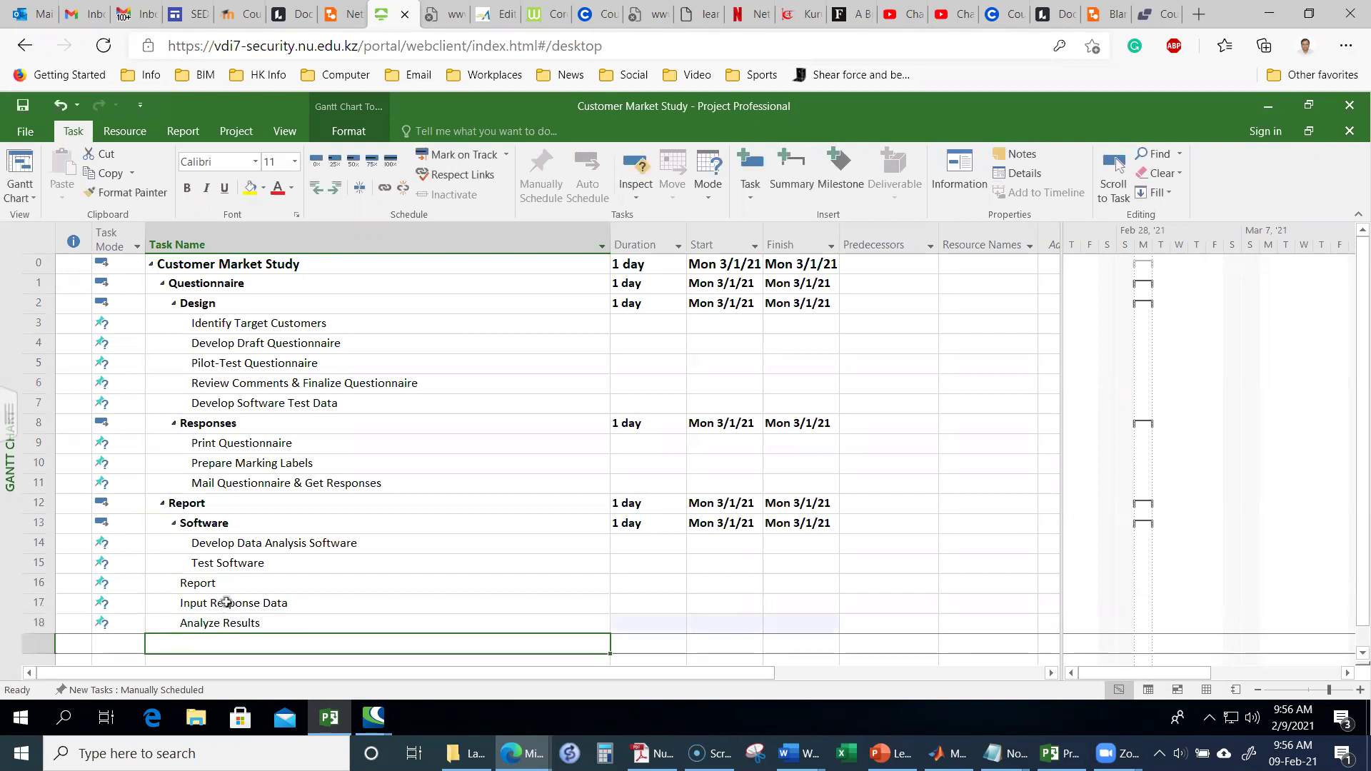
{"action": "type", "text": "Prepar"}
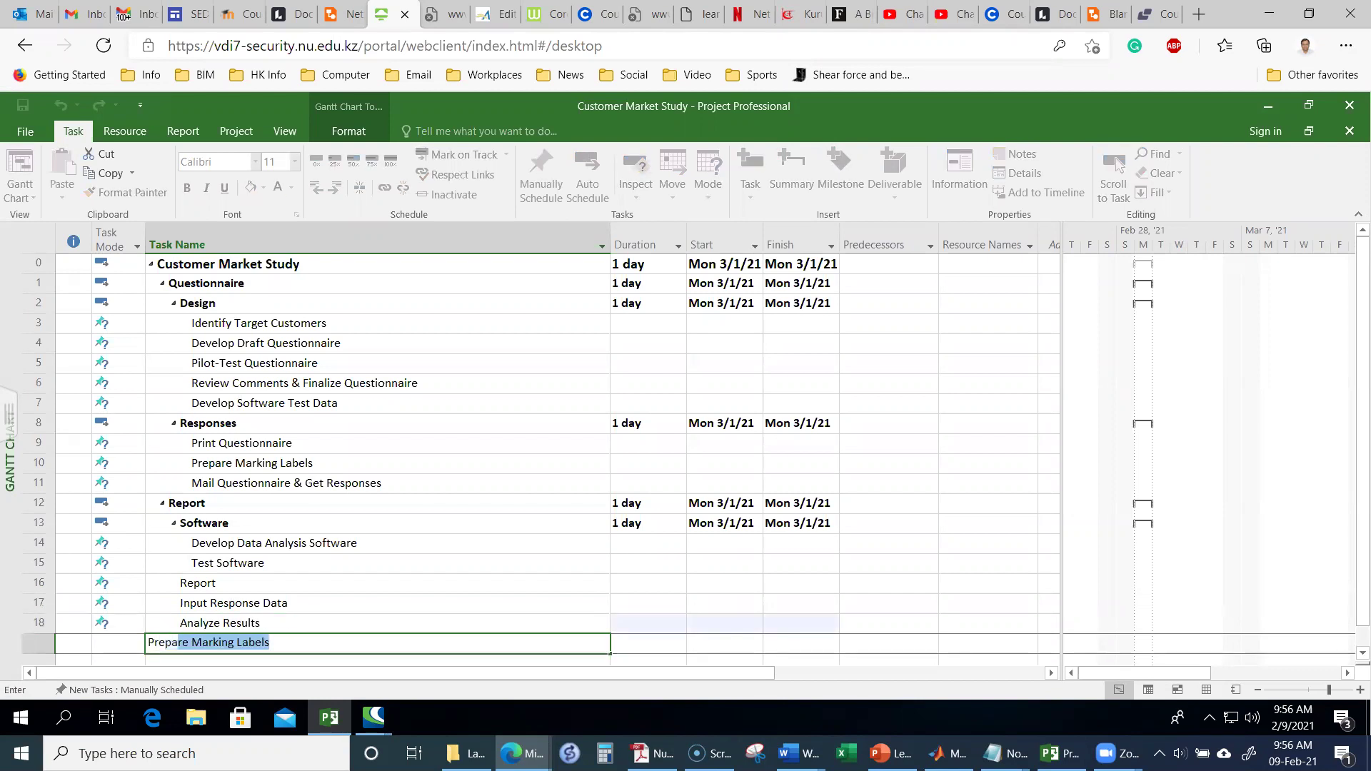
{"action": "type", "text": "e Report"}
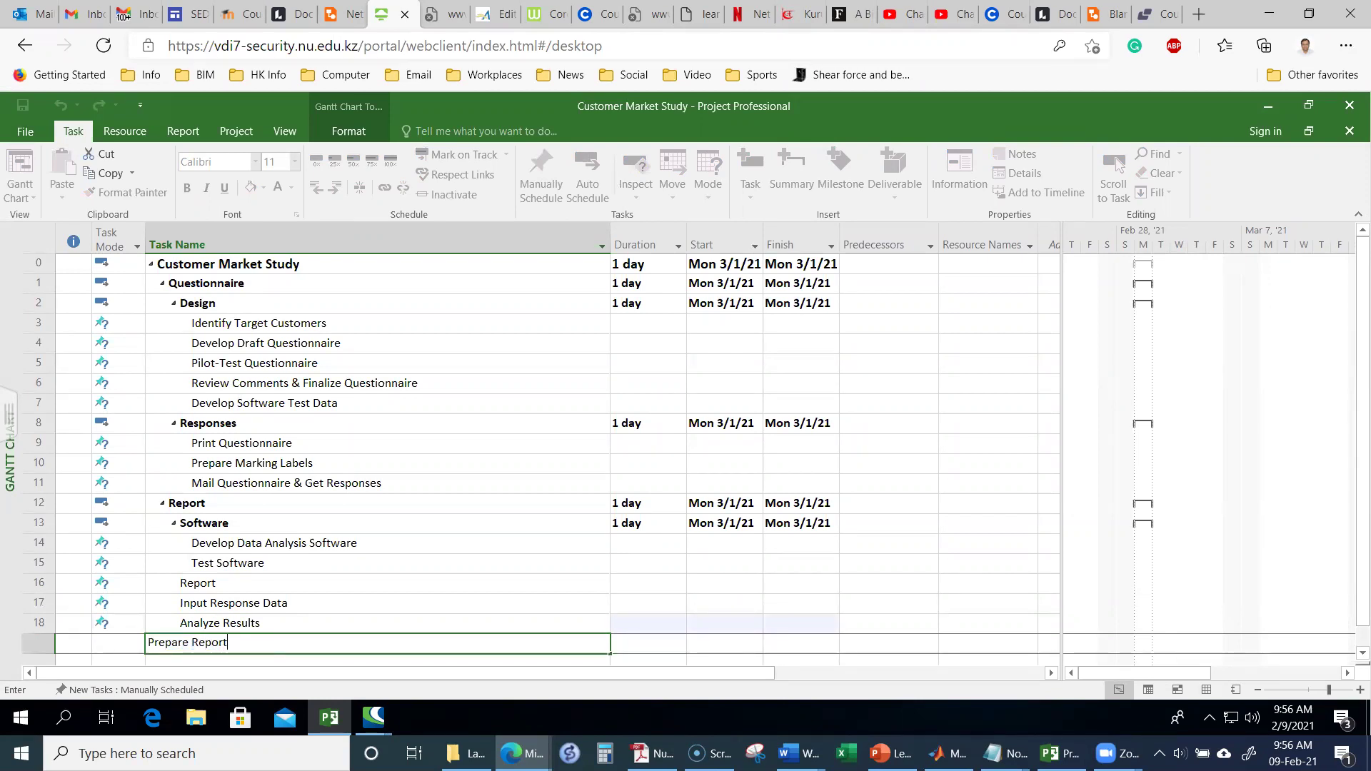
{"action": "key", "text": "Return"}
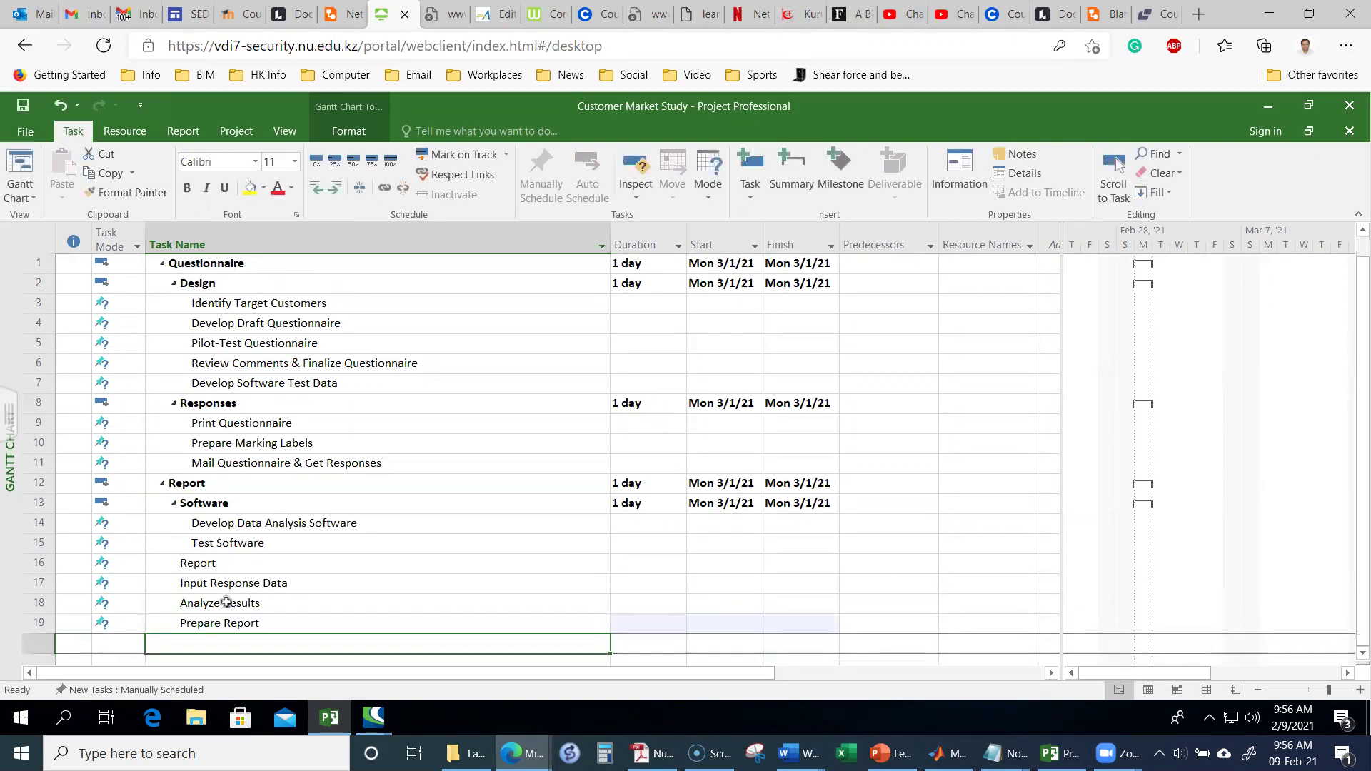
{"action": "left_click_drag", "start_coordinate": [214, 582], "coordinate": [223, 622]}
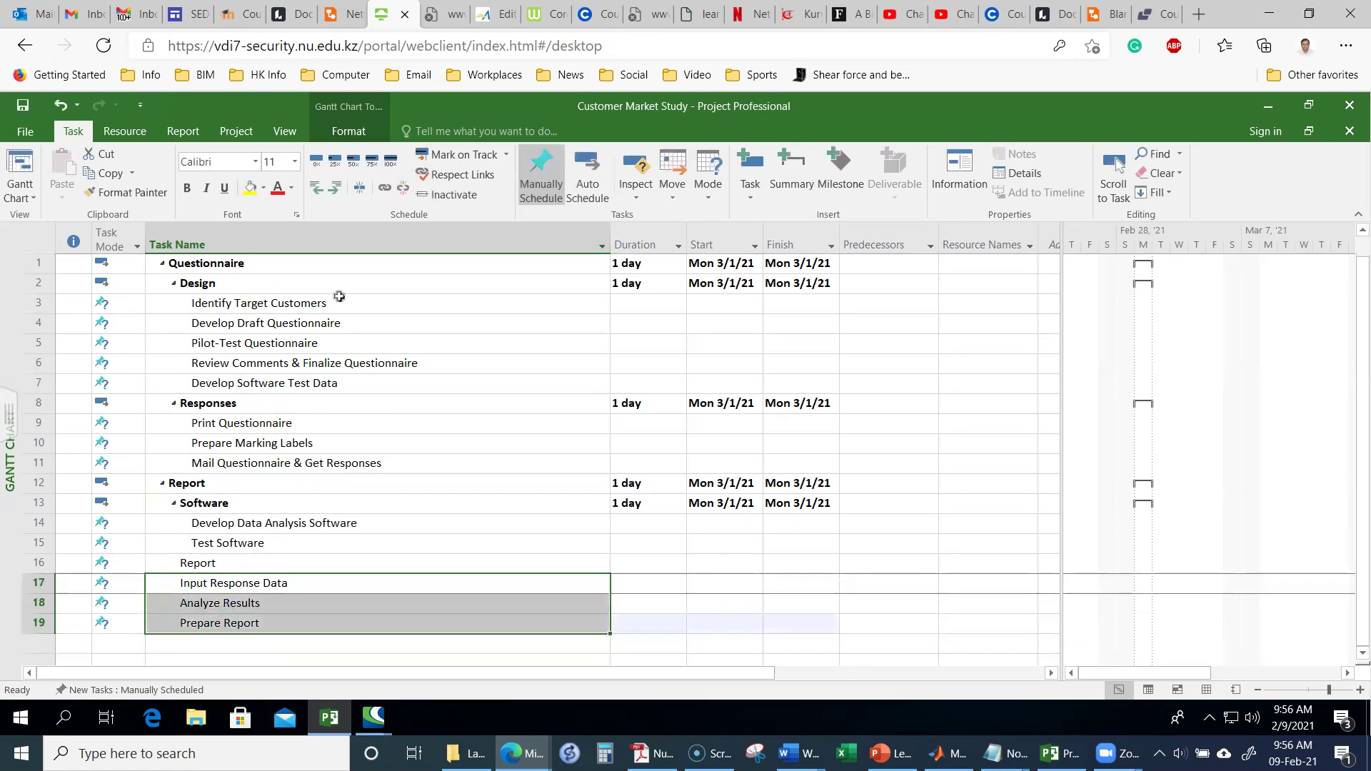
Step: Indent Input Response Data, Analyze Results and Prepare Report under Report
{"action": "left_click", "coordinate": [335, 188]}
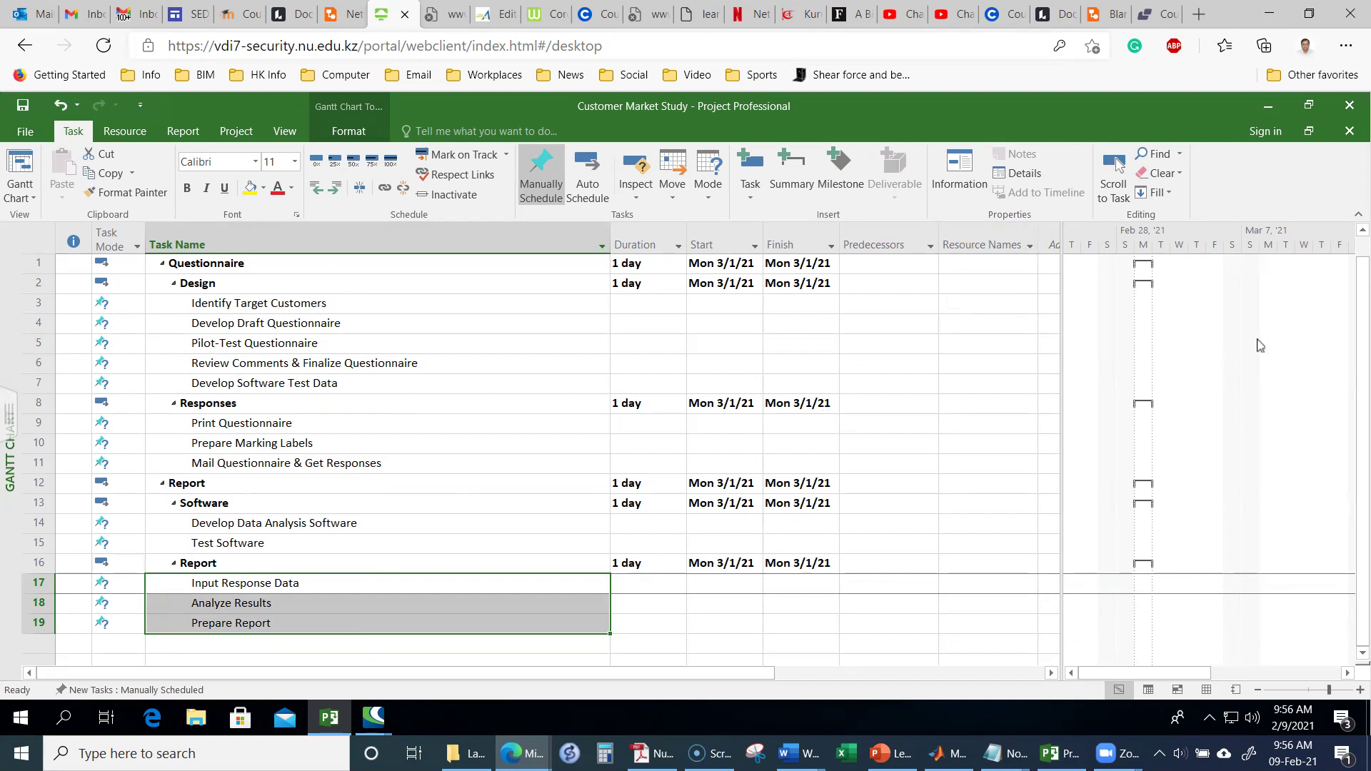
{"action": "left_click", "coordinate": [1362, 239]}
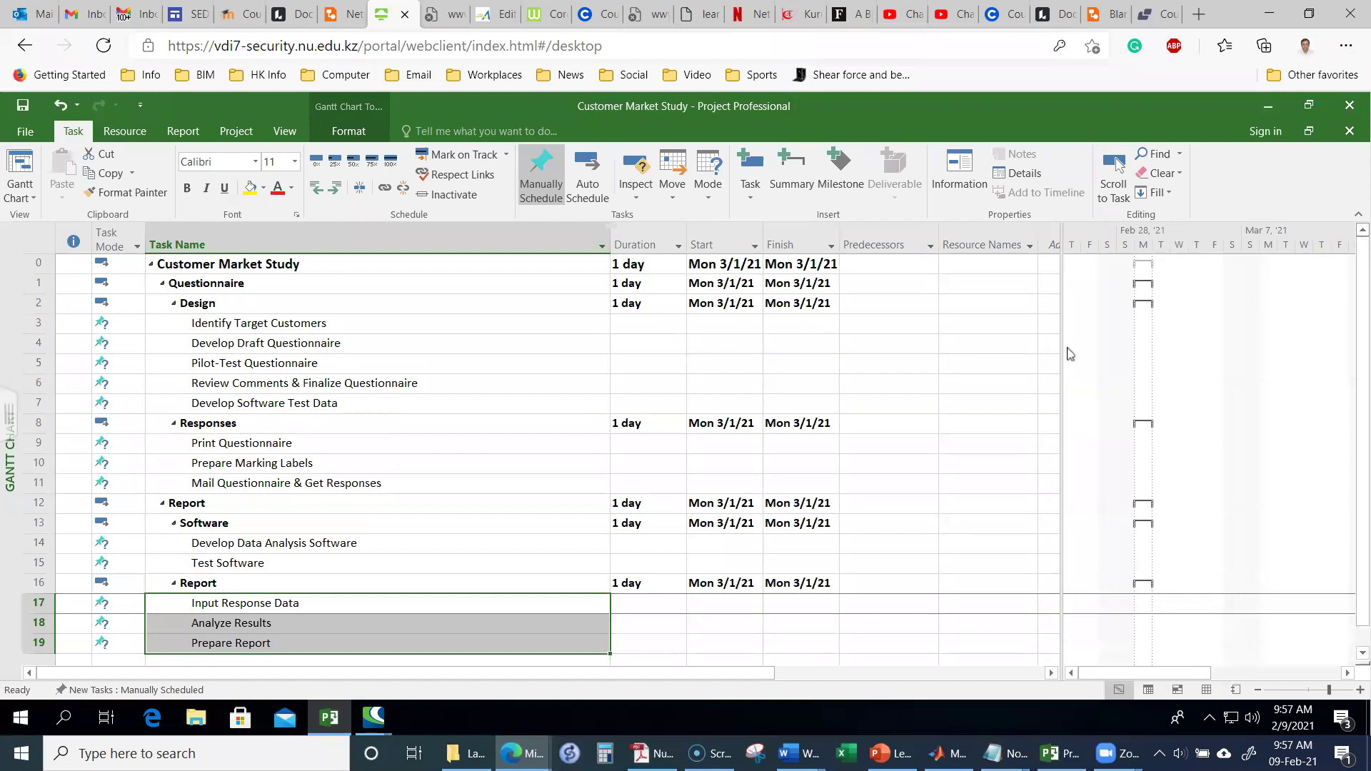
{"action": "left_click", "coordinate": [512, 605]}
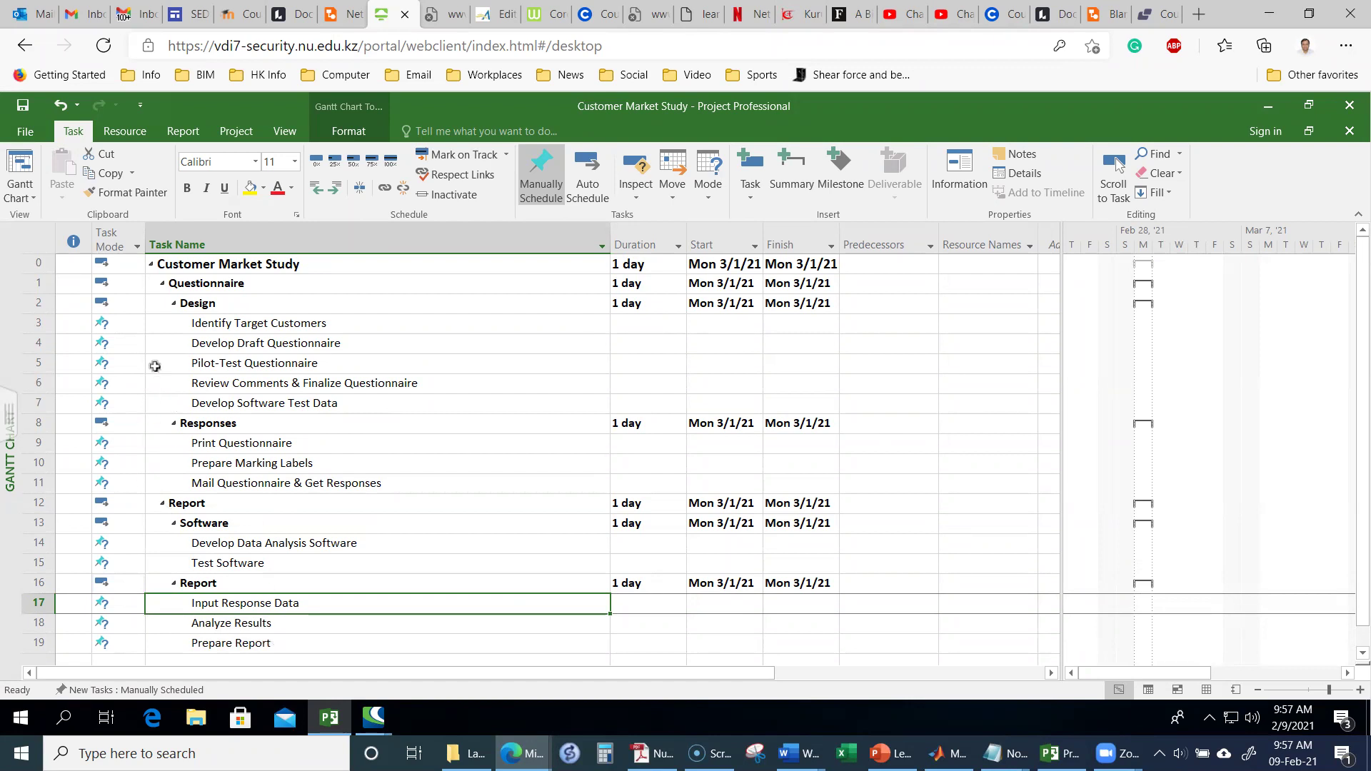
{"action": "left_click", "coordinate": [174, 584]}
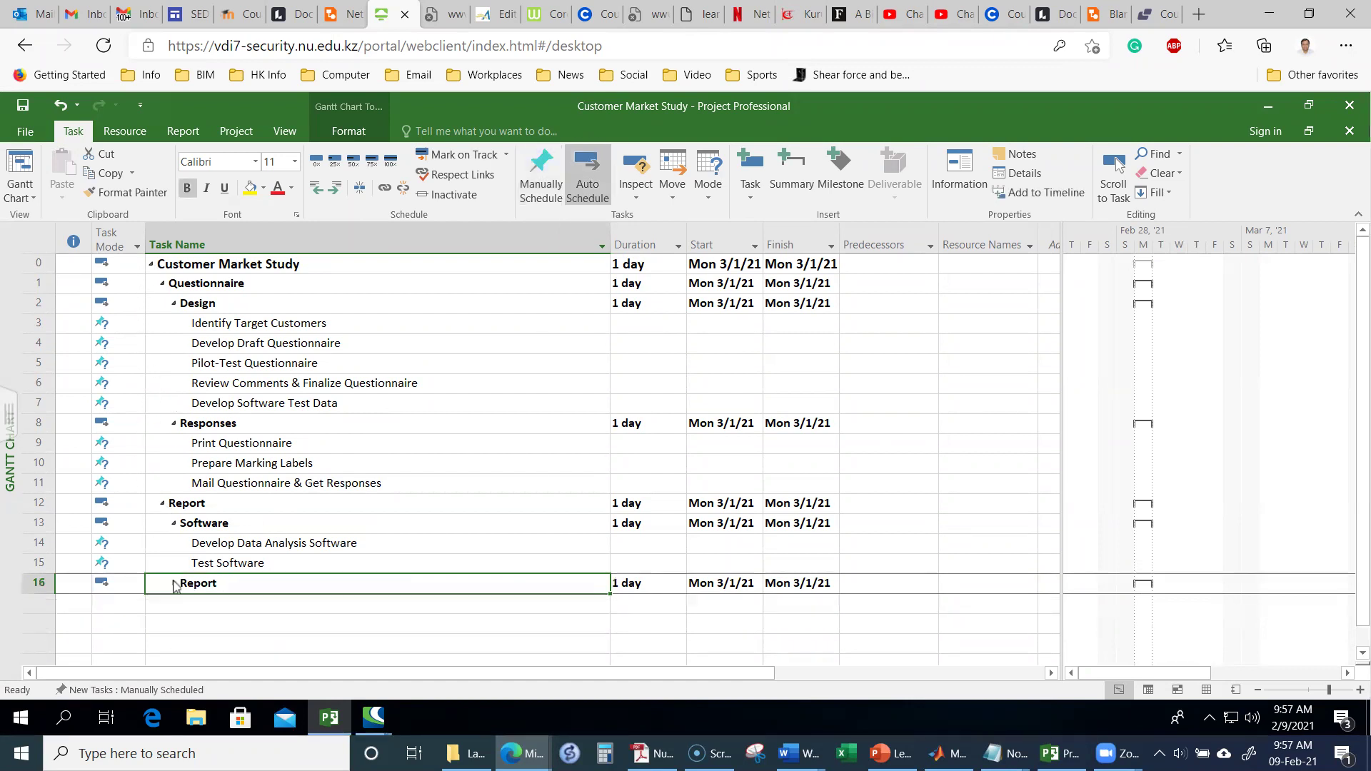
{"action": "left_click", "coordinate": [173, 525]}
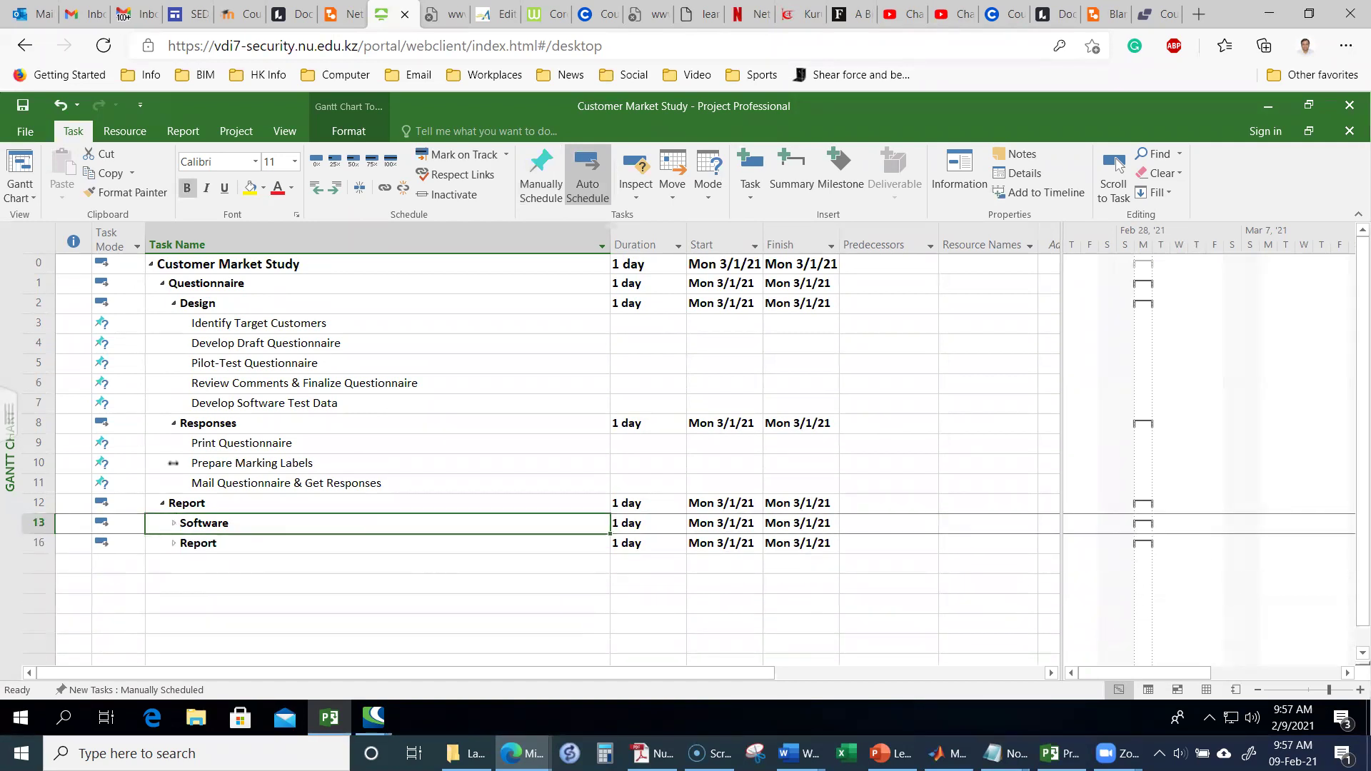
{"action": "left_click", "coordinate": [174, 424]}
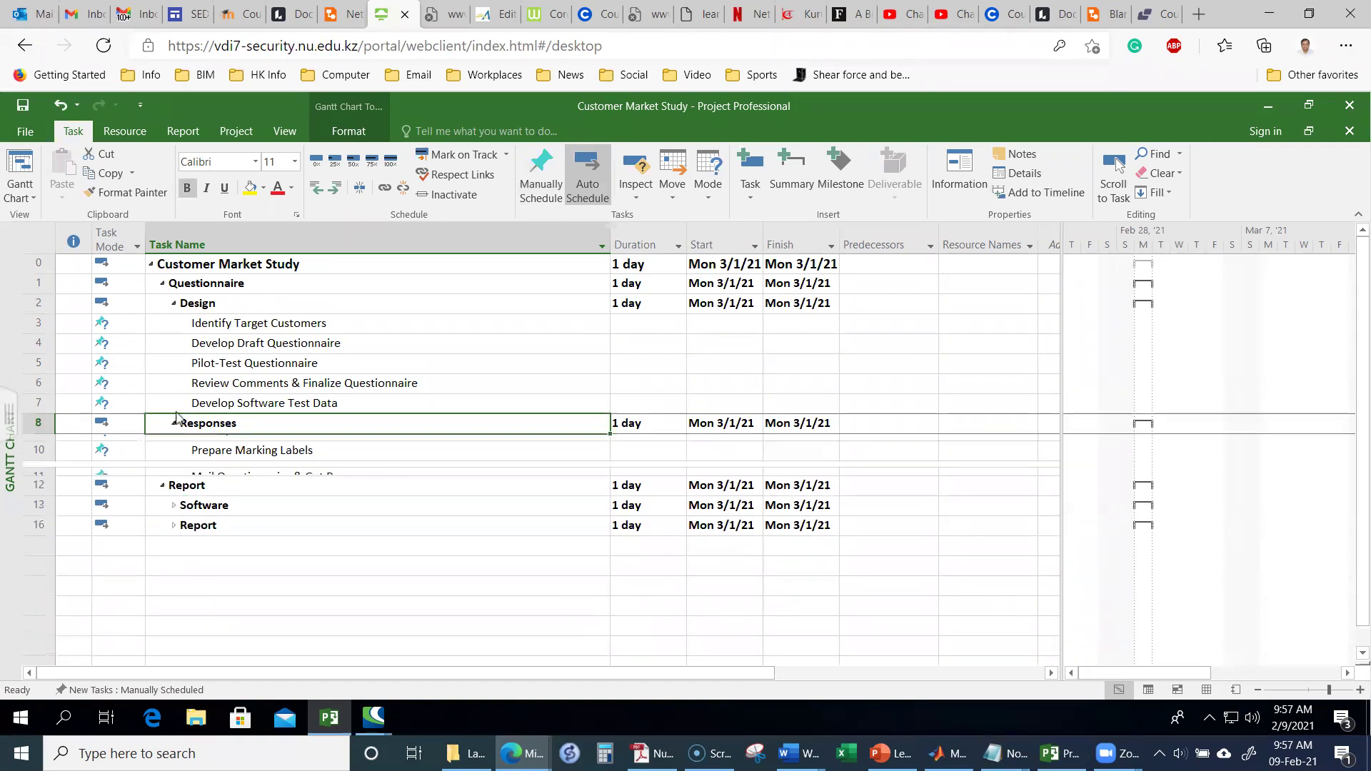
{"action": "left_click", "coordinate": [175, 304]}
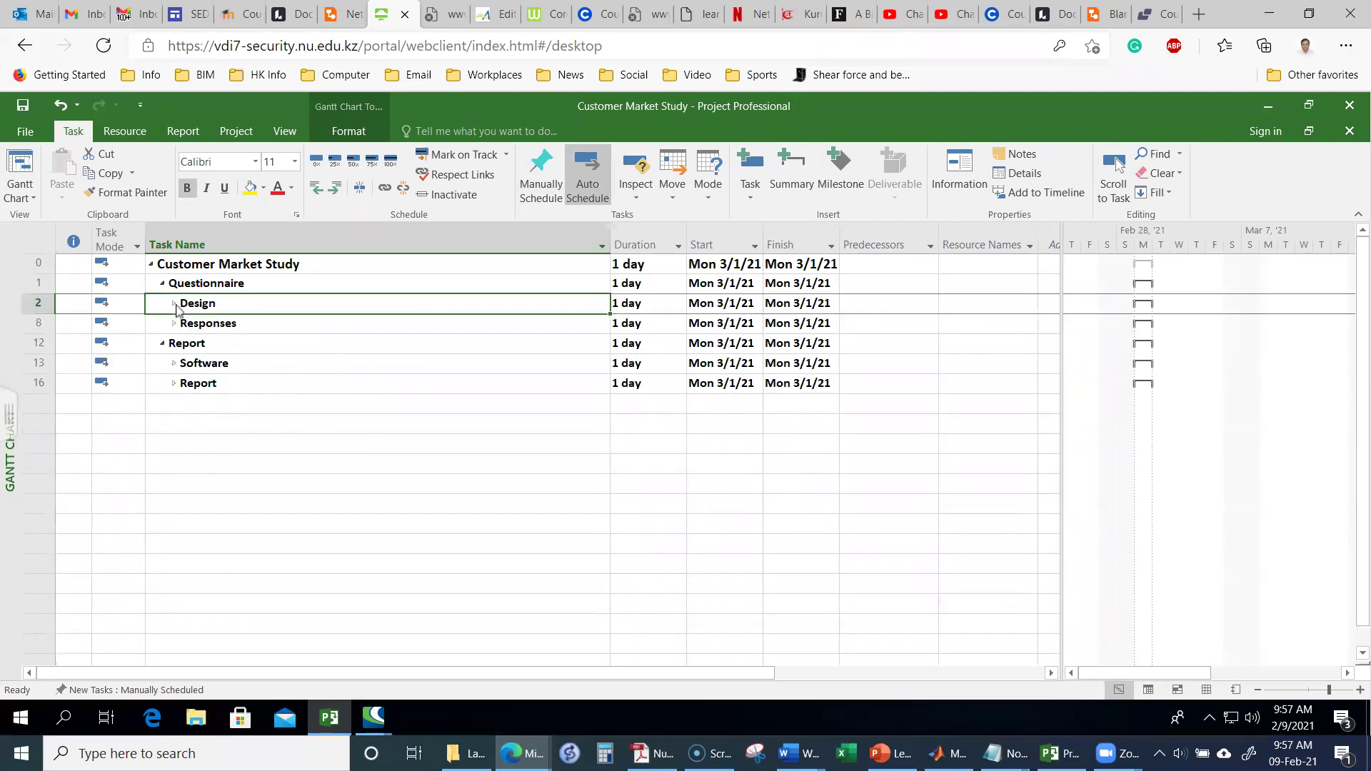
{"action": "left_click", "coordinate": [288, 489]}
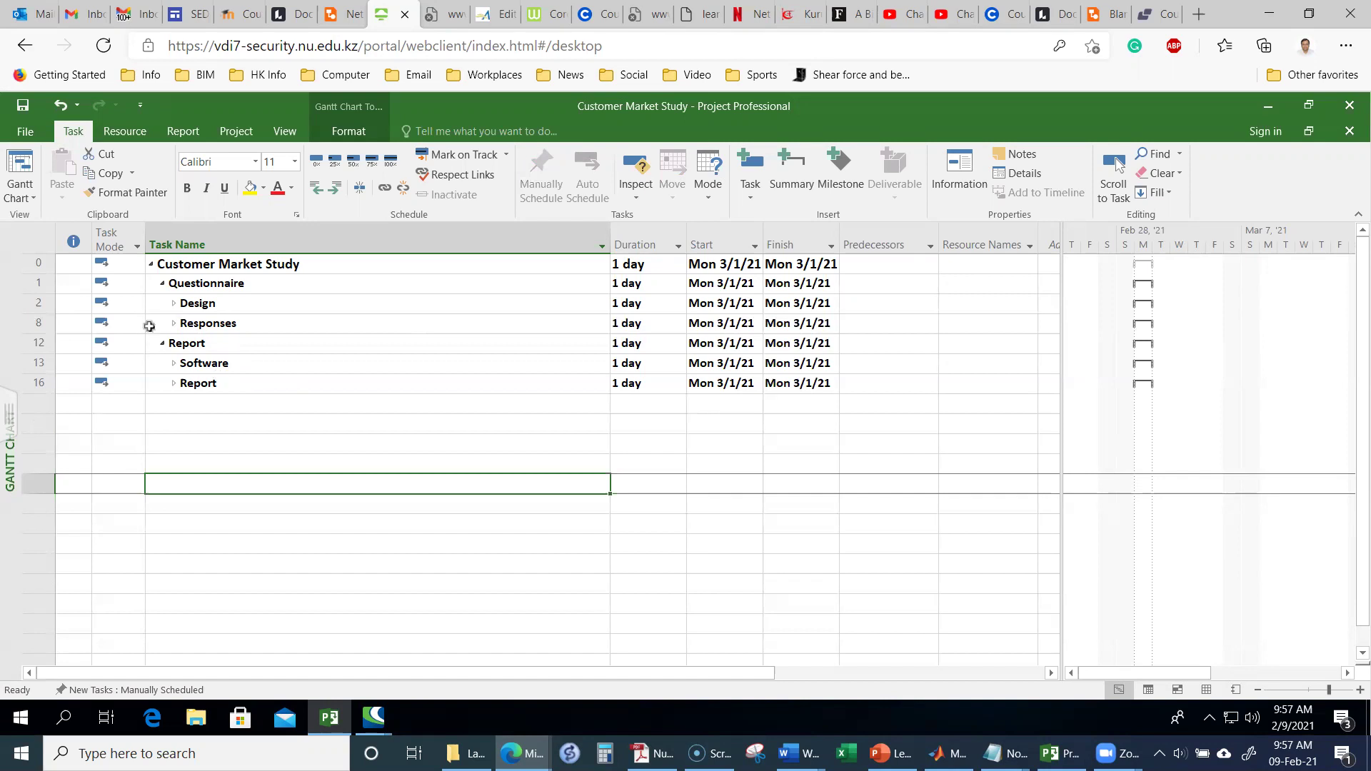
{"action": "left_click", "coordinate": [173, 304]}
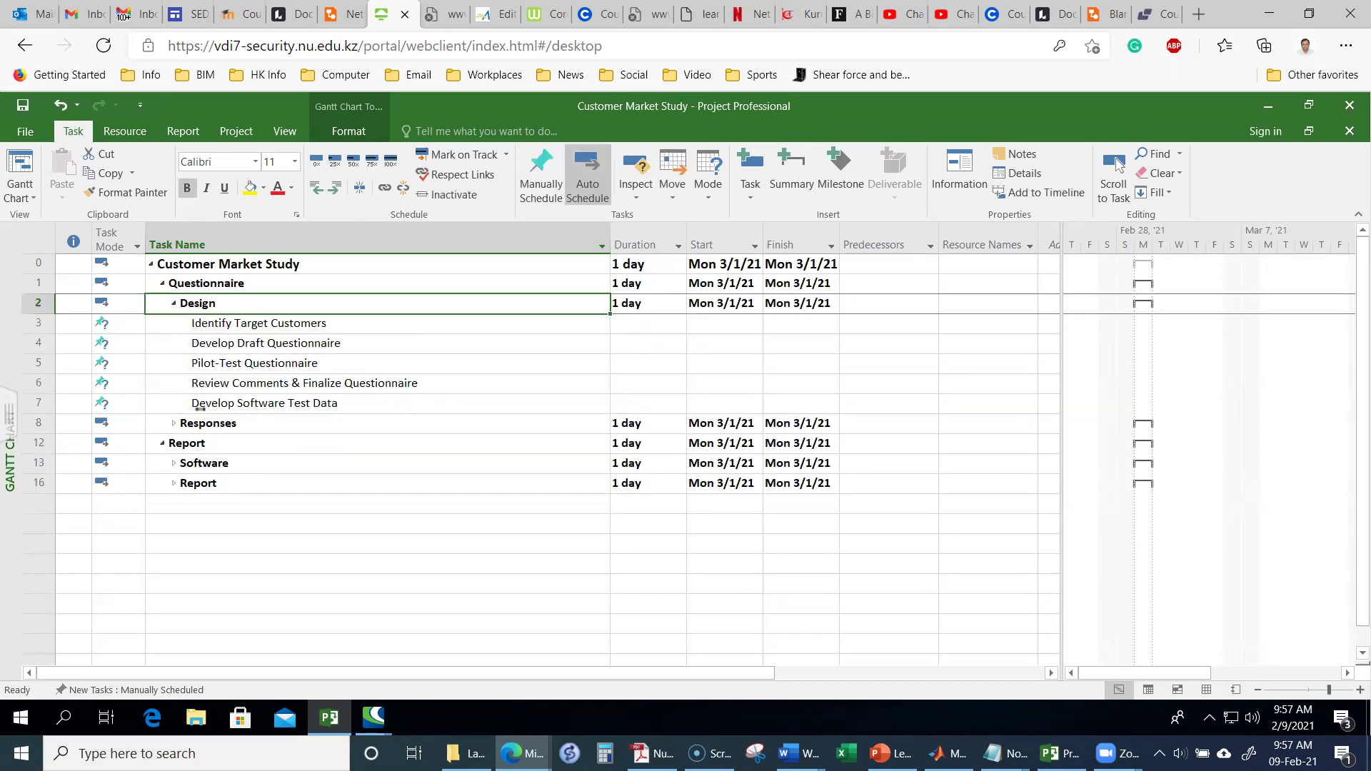
{"action": "left_click", "coordinate": [173, 424]}
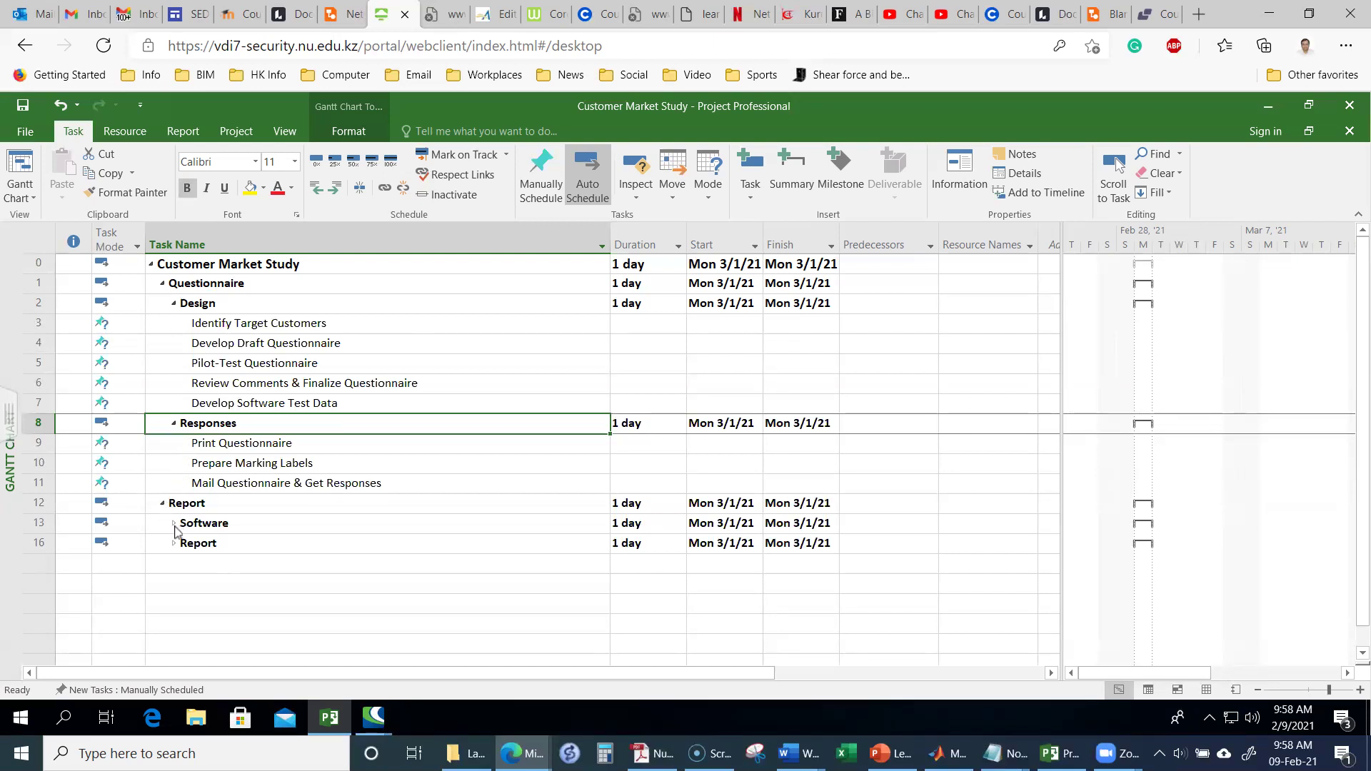
{"action": "left_click", "coordinate": [175, 525]}
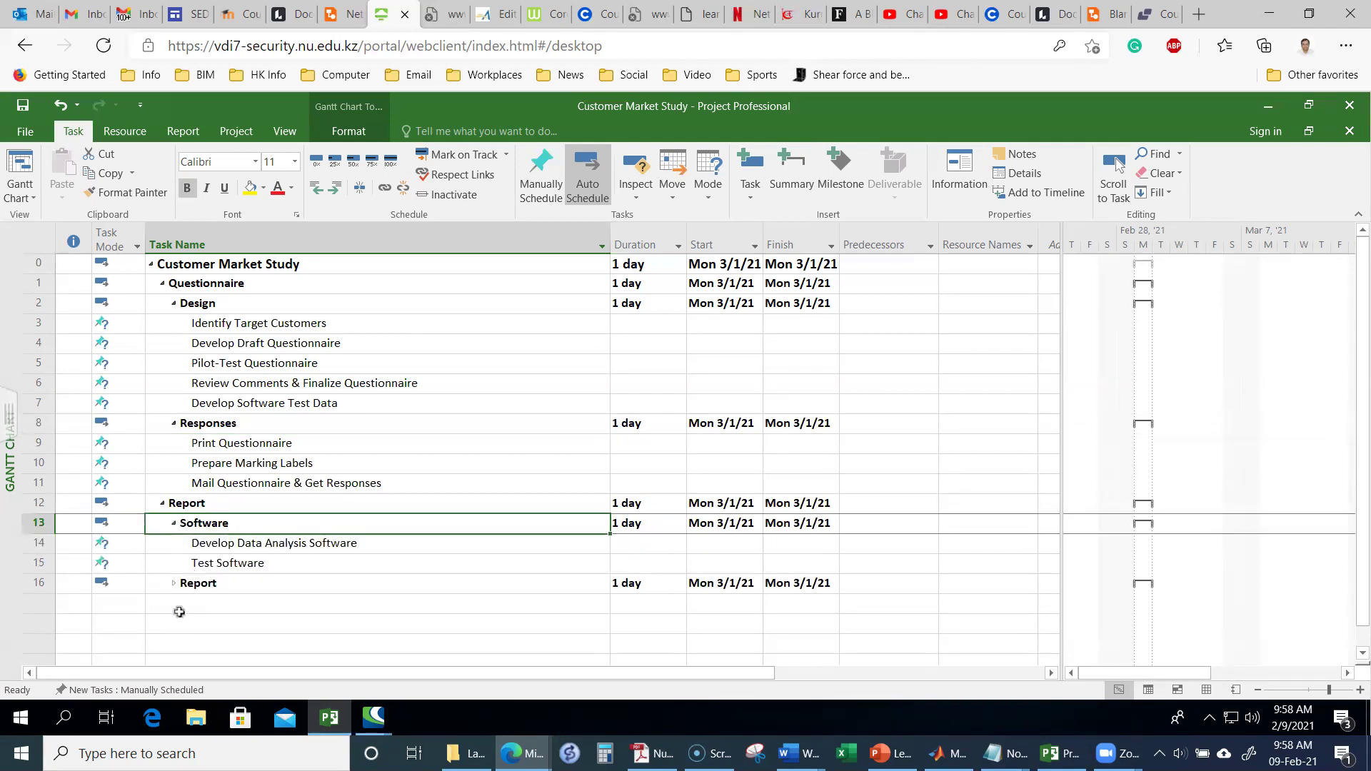
{"action": "left_click", "coordinate": [175, 584]}
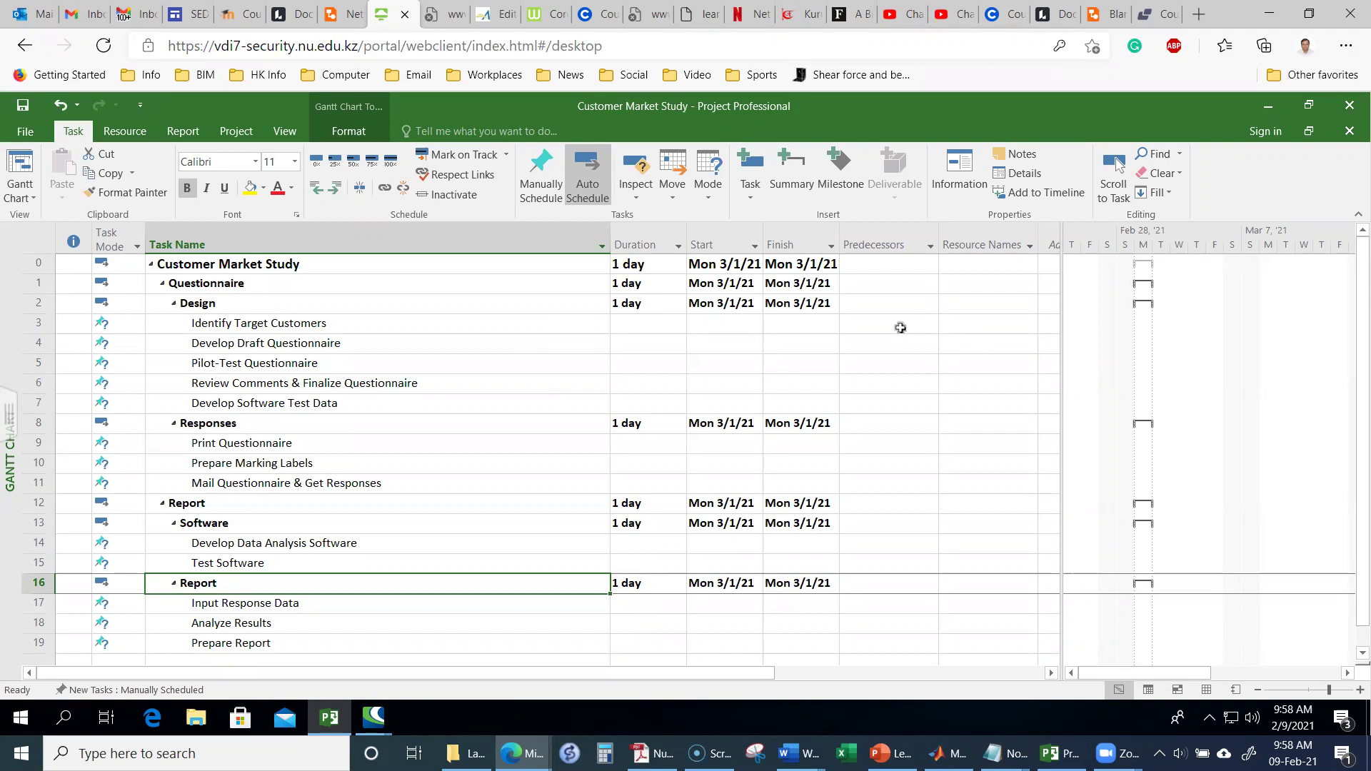
{"action": "left_click", "coordinate": [901, 327]}
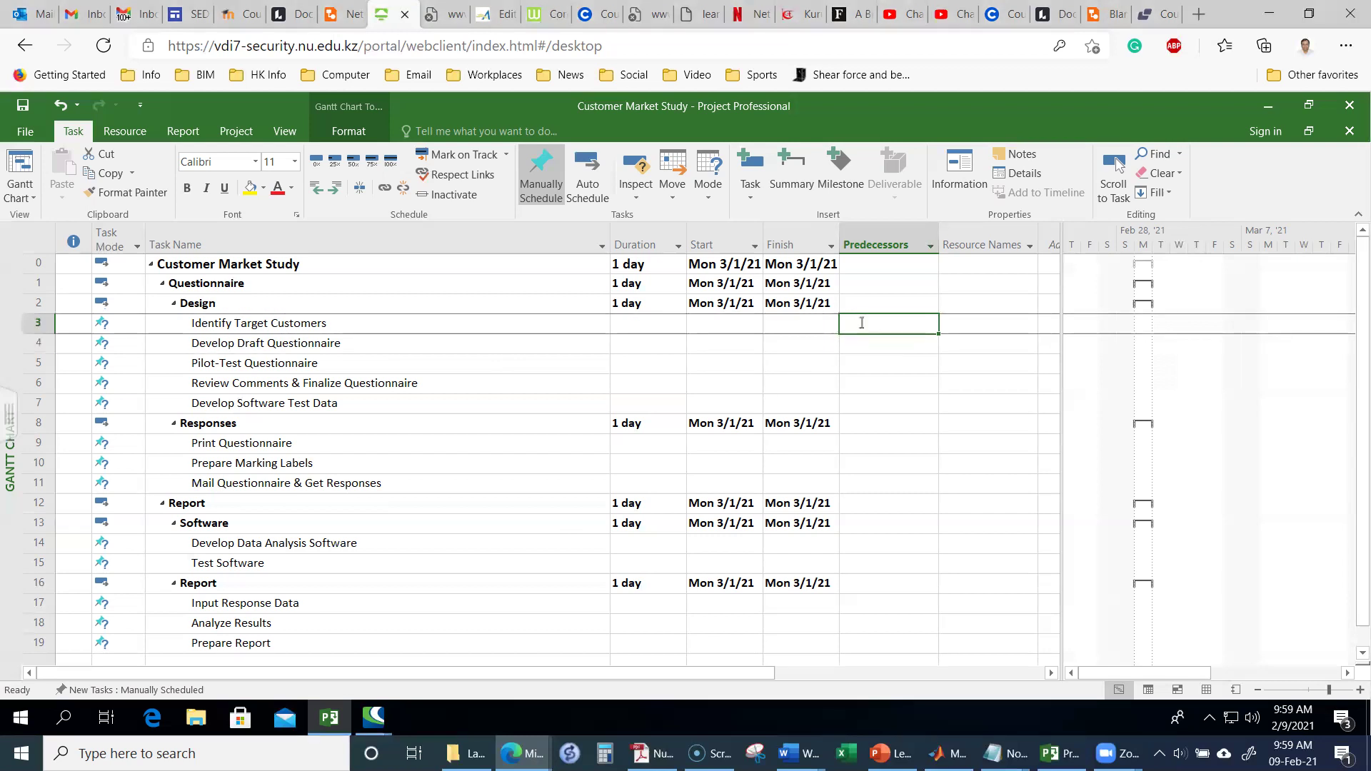
Step: Enter predecessors 3, 4, 5 and 6 for the Design subtasks in rows 4–7
{"action": "left_click", "coordinate": [861, 348]}
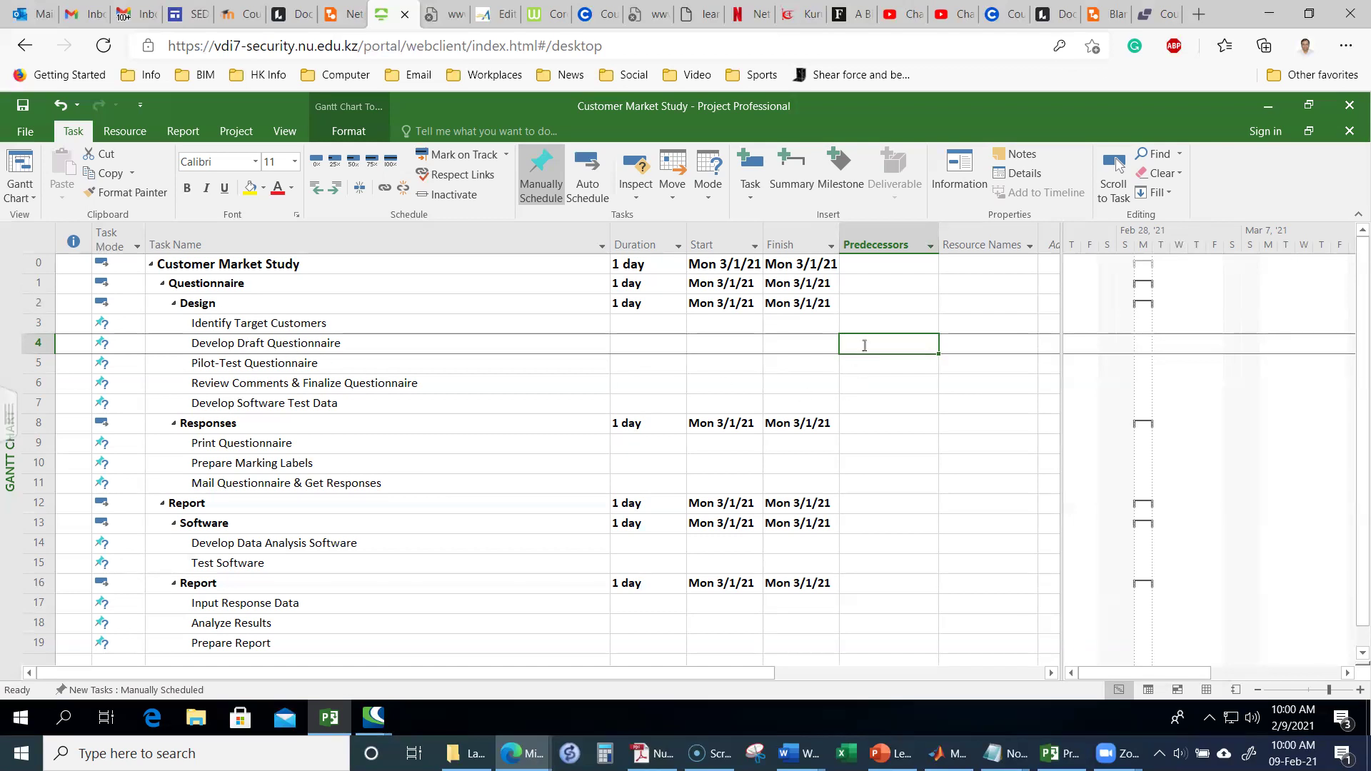
{"action": "type", "text": "3"}
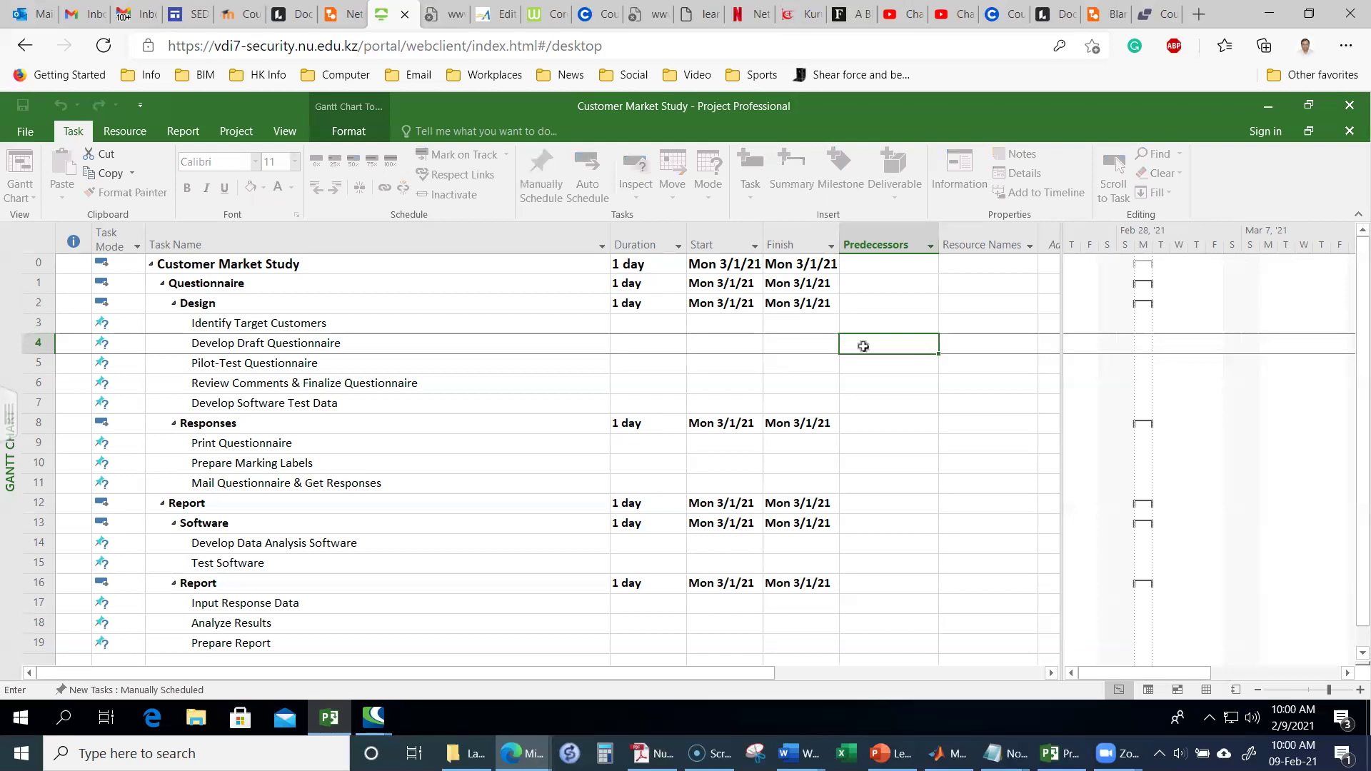
{"action": "key", "text": "Return"}
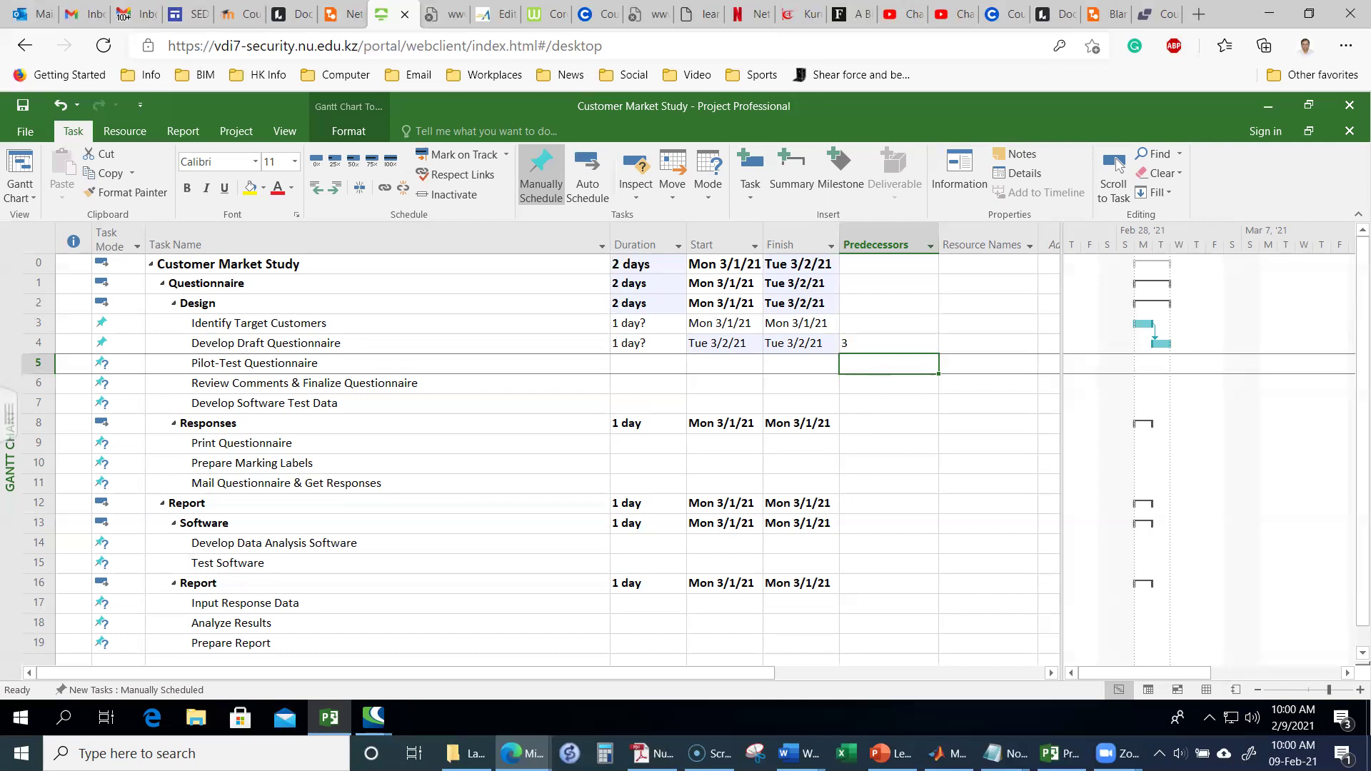
{"action": "type", "text": "4"}
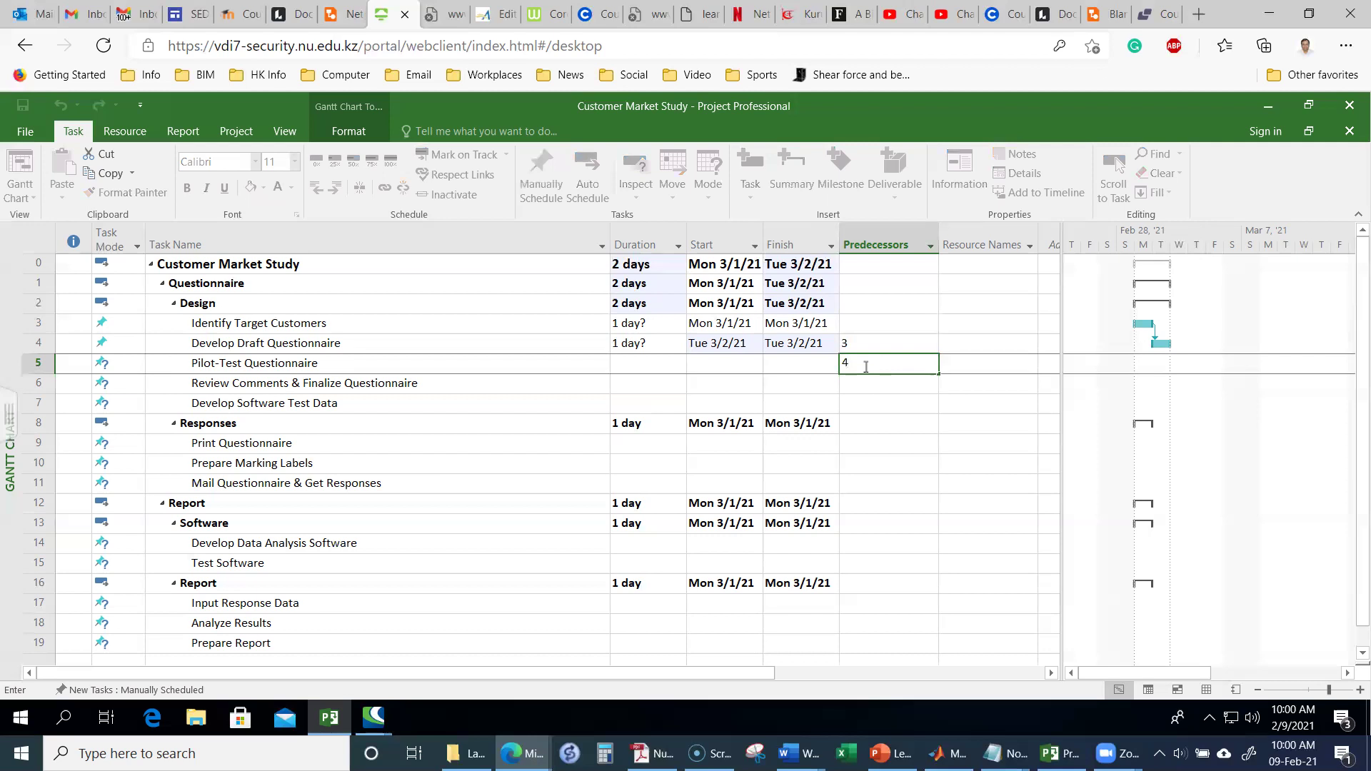
{"action": "key", "text": "Return"}
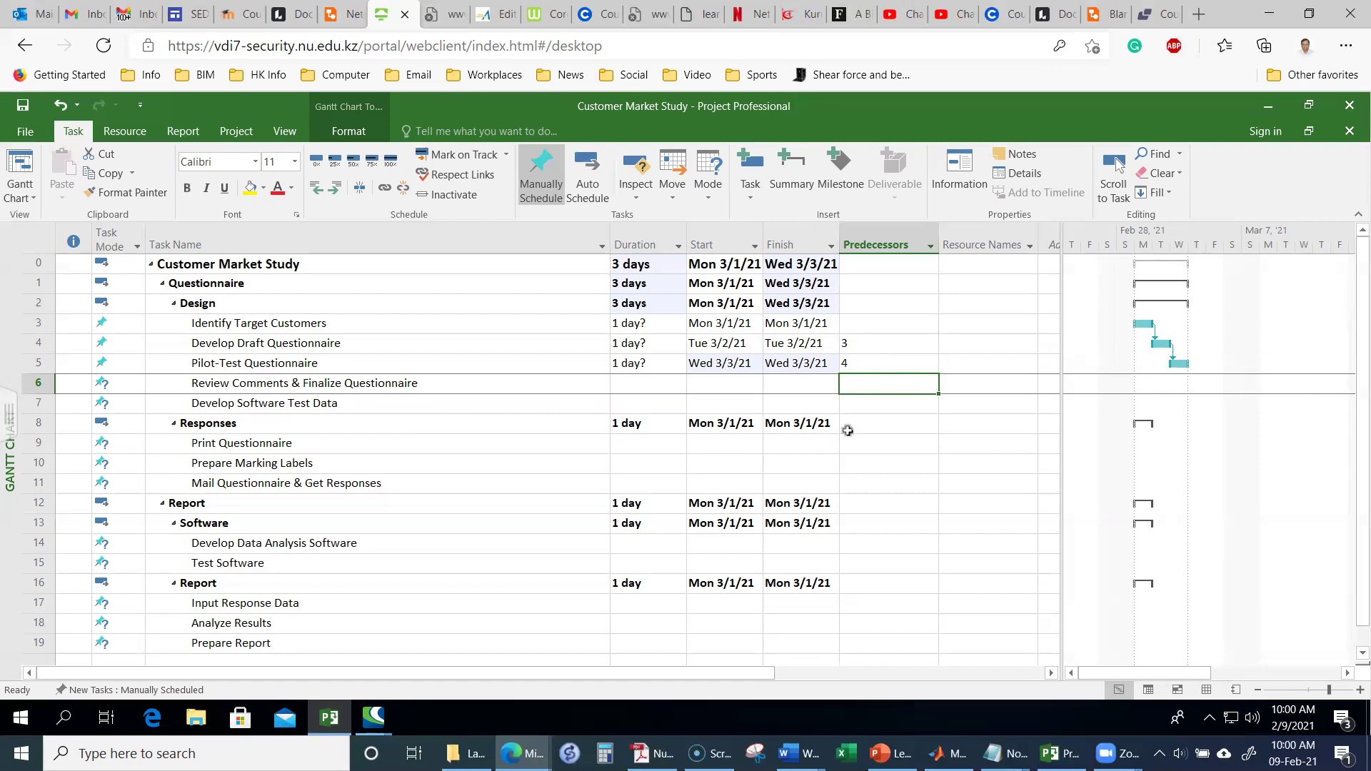
{"action": "type", "text": "5"}
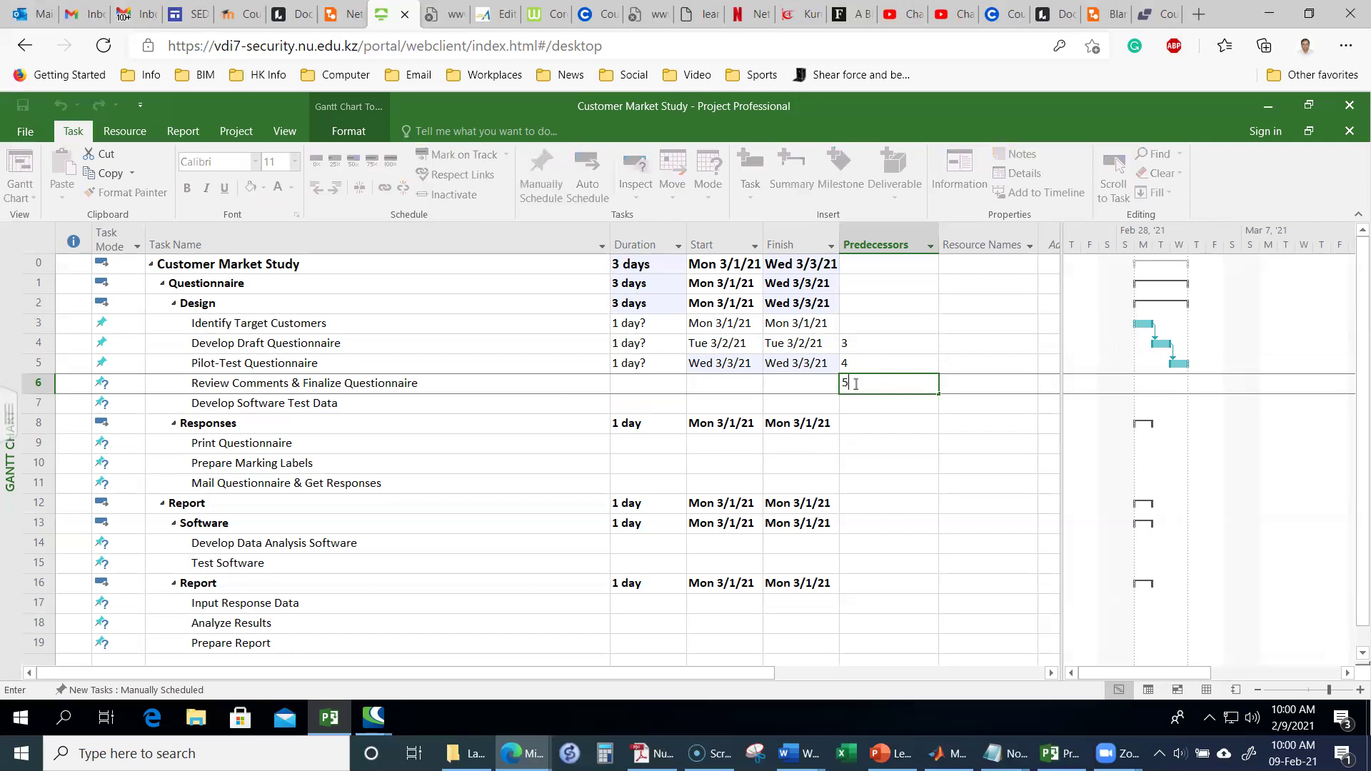
{"action": "key", "text": "Return"}
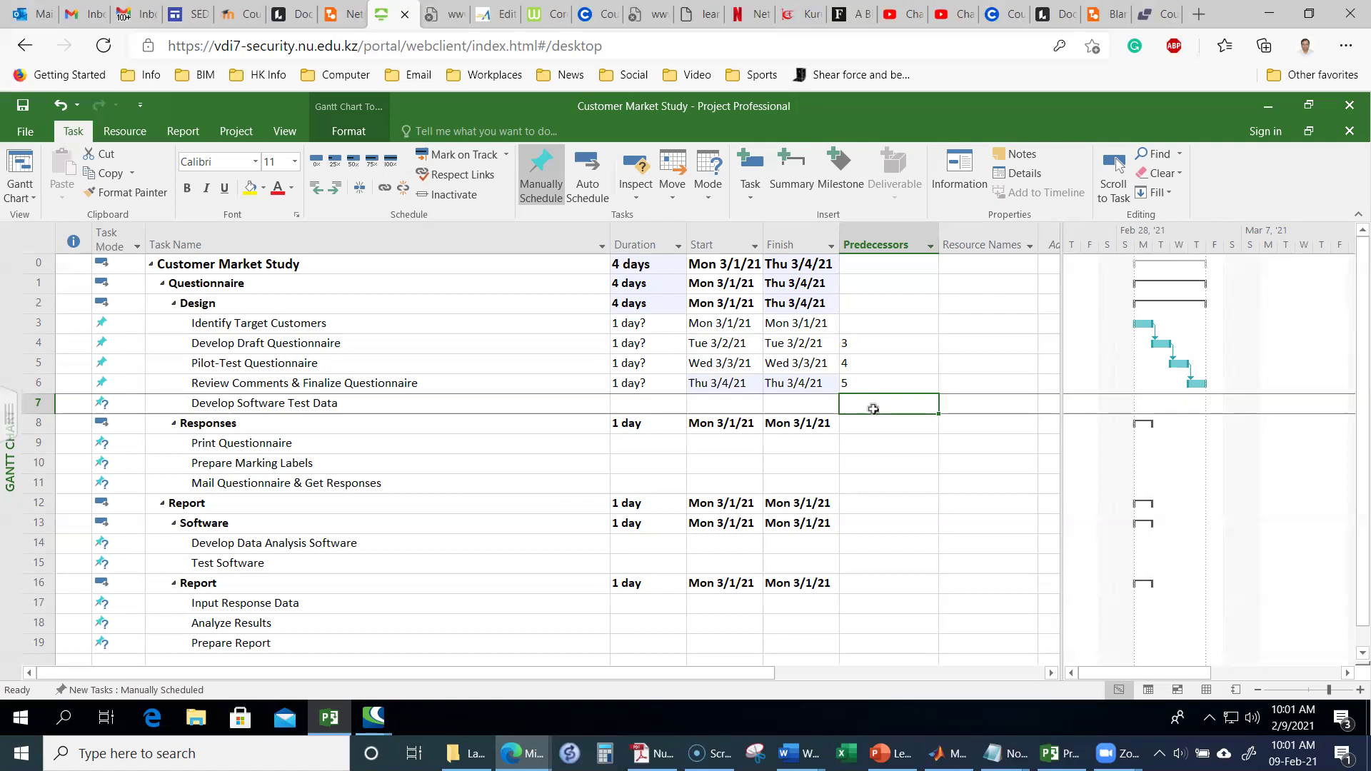
{"action": "type", "text": "6"}
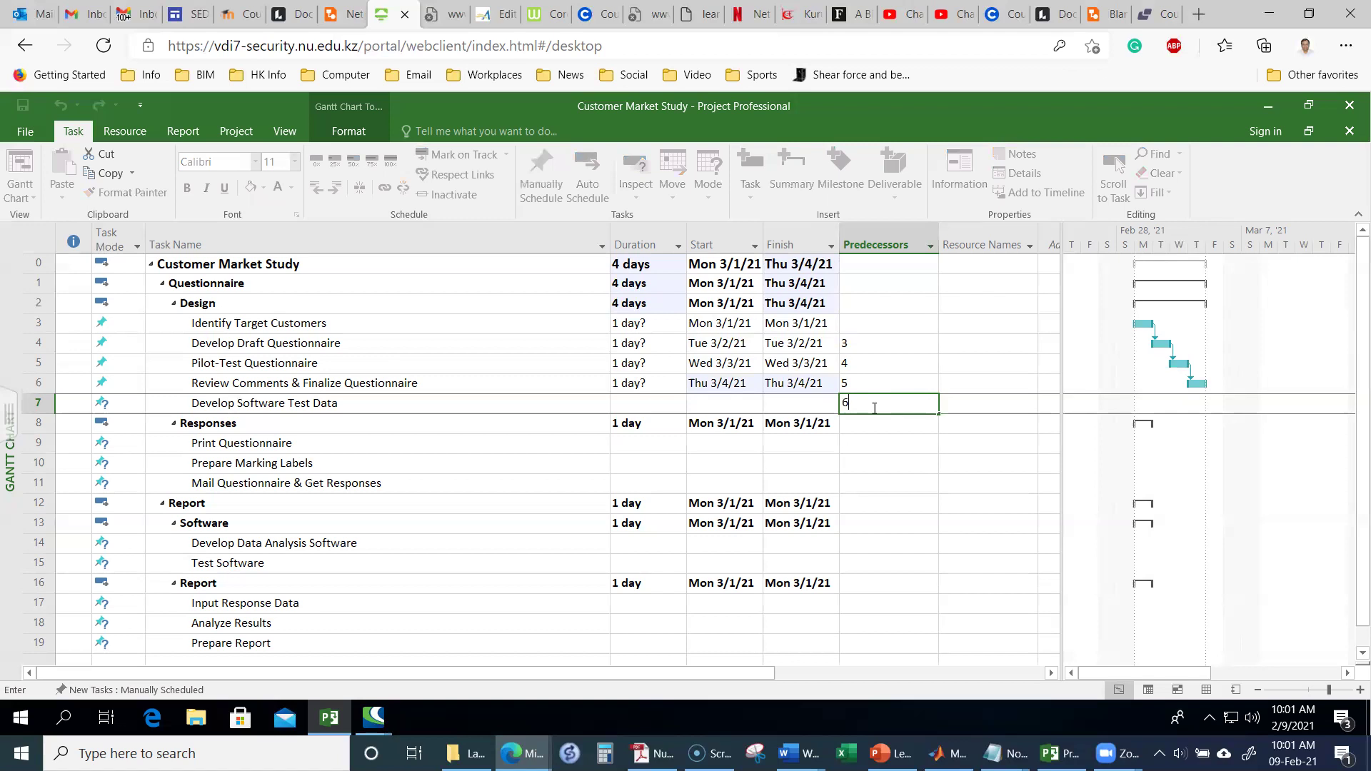
{"action": "key", "text": "Return"}
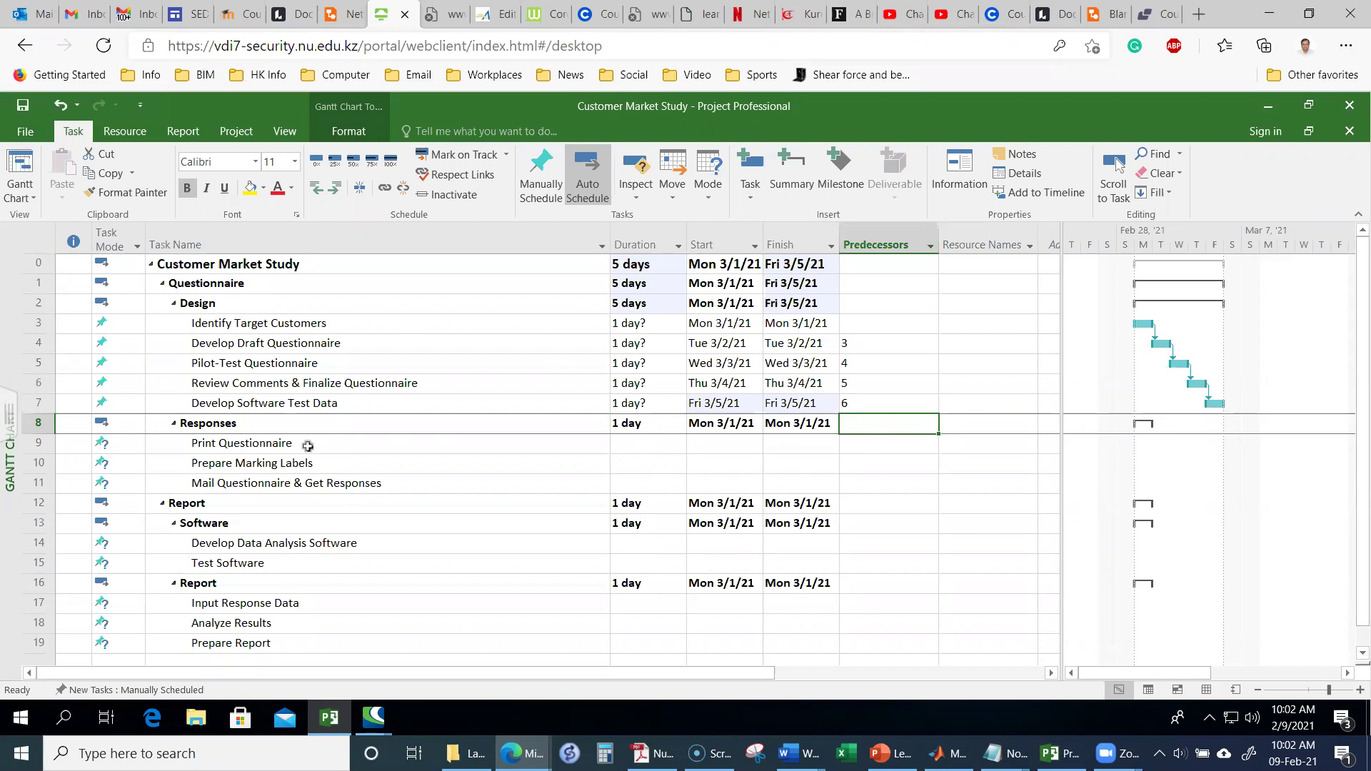
Step: Make task 6 the predecessor of both Print Questionnaire and Prepare Marking Labels
{"action": "left_click", "coordinate": [887, 444]}
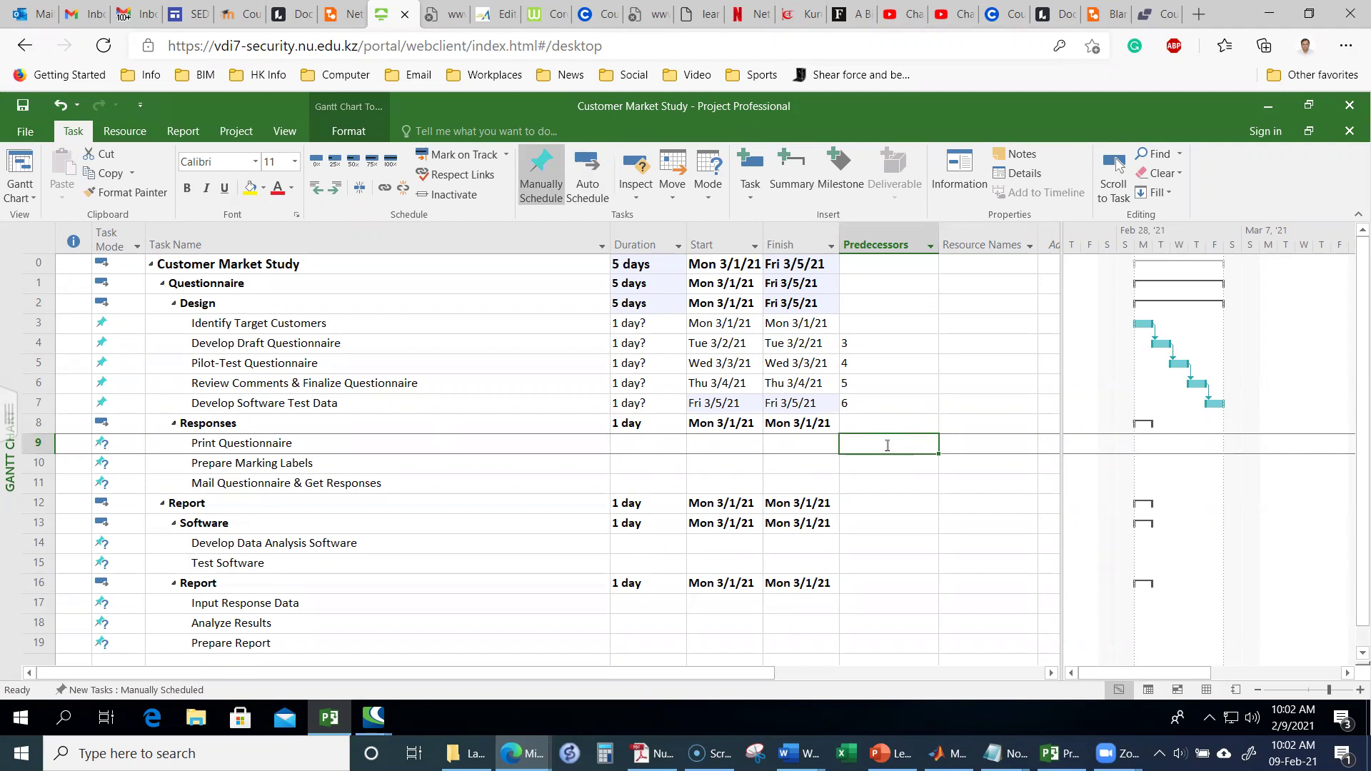
{"action": "type", "text": "6"}
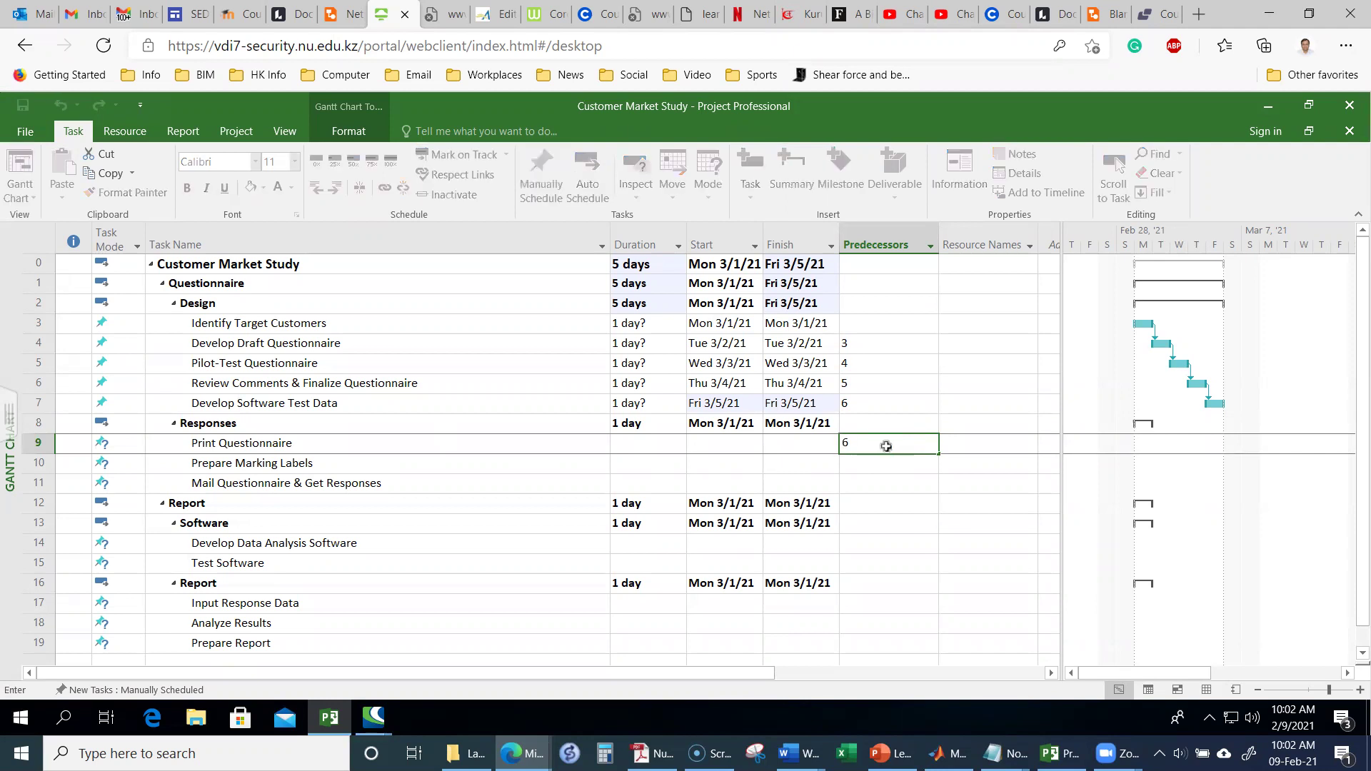
{"action": "key", "text": "Return"}
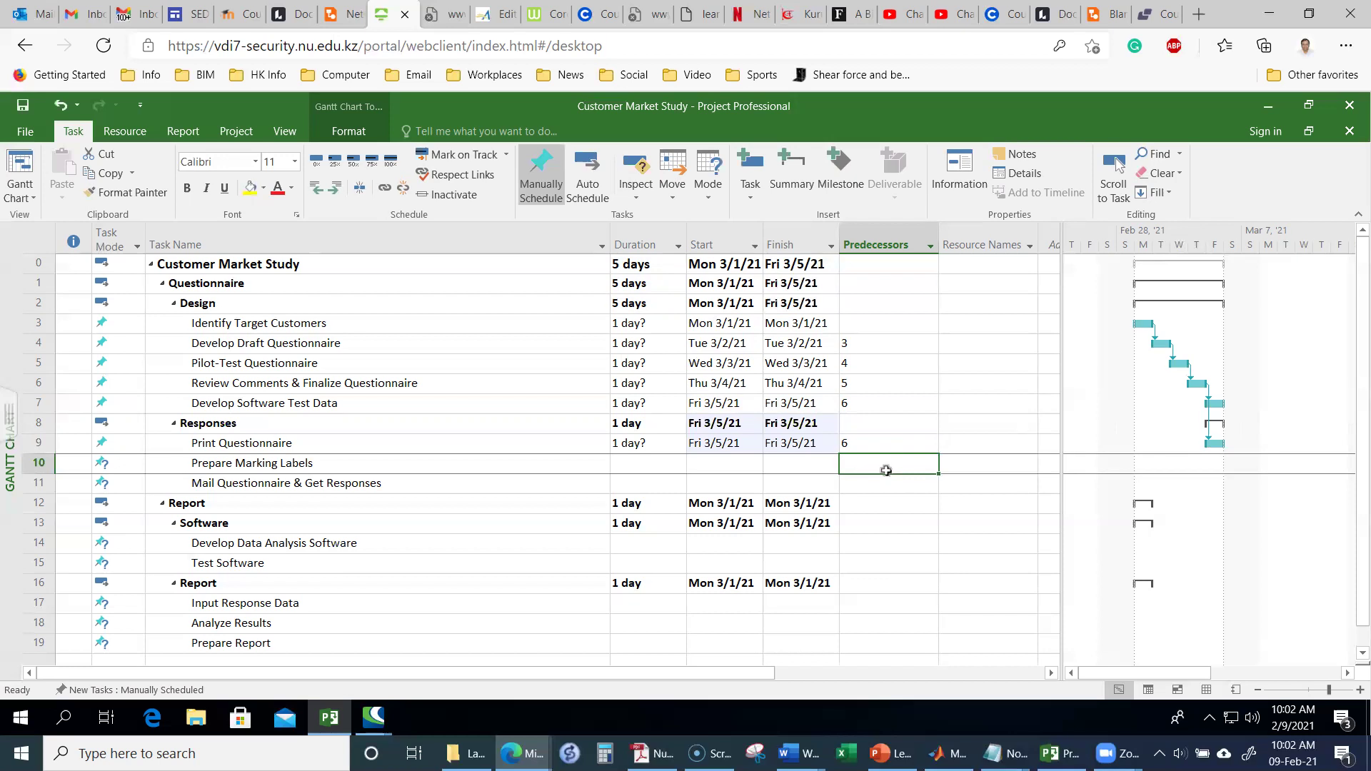
{"action": "type", "text": "6"}
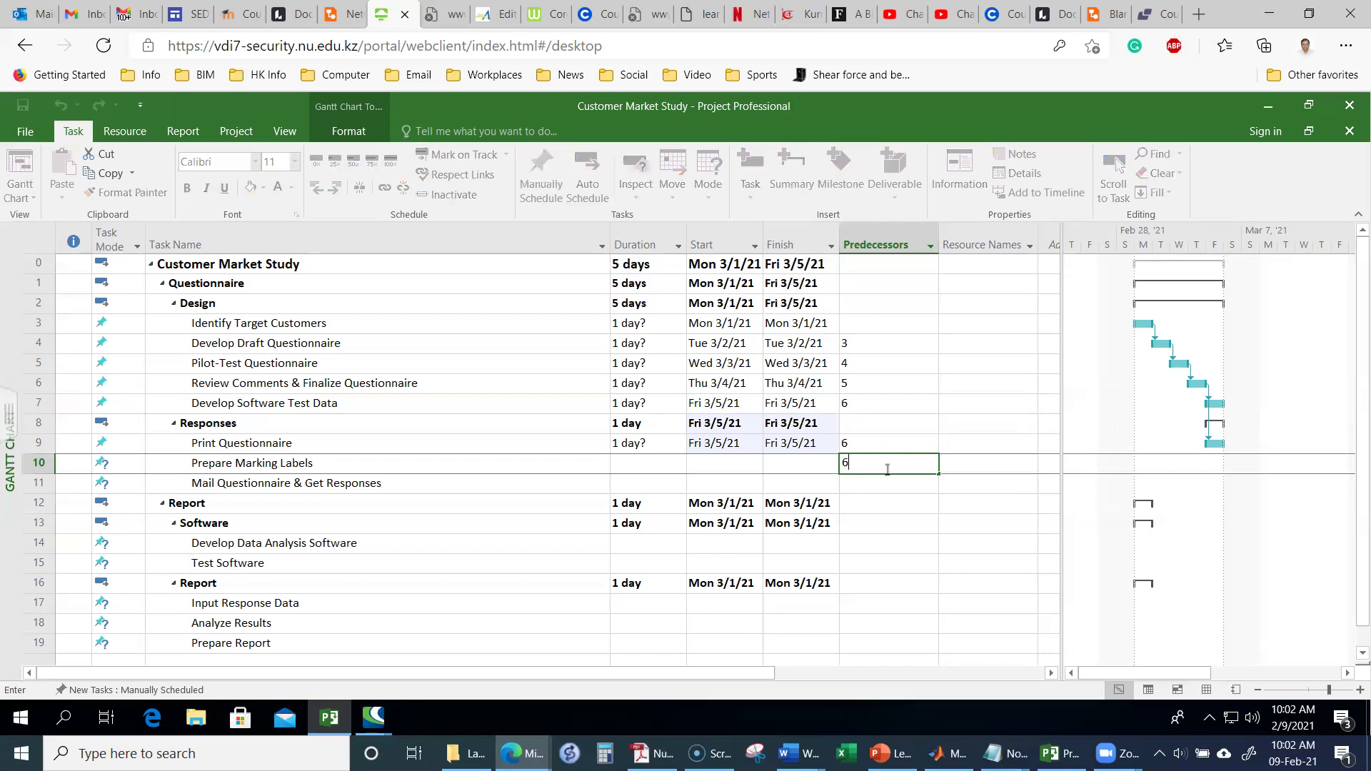
{"action": "key", "text": "Return"}
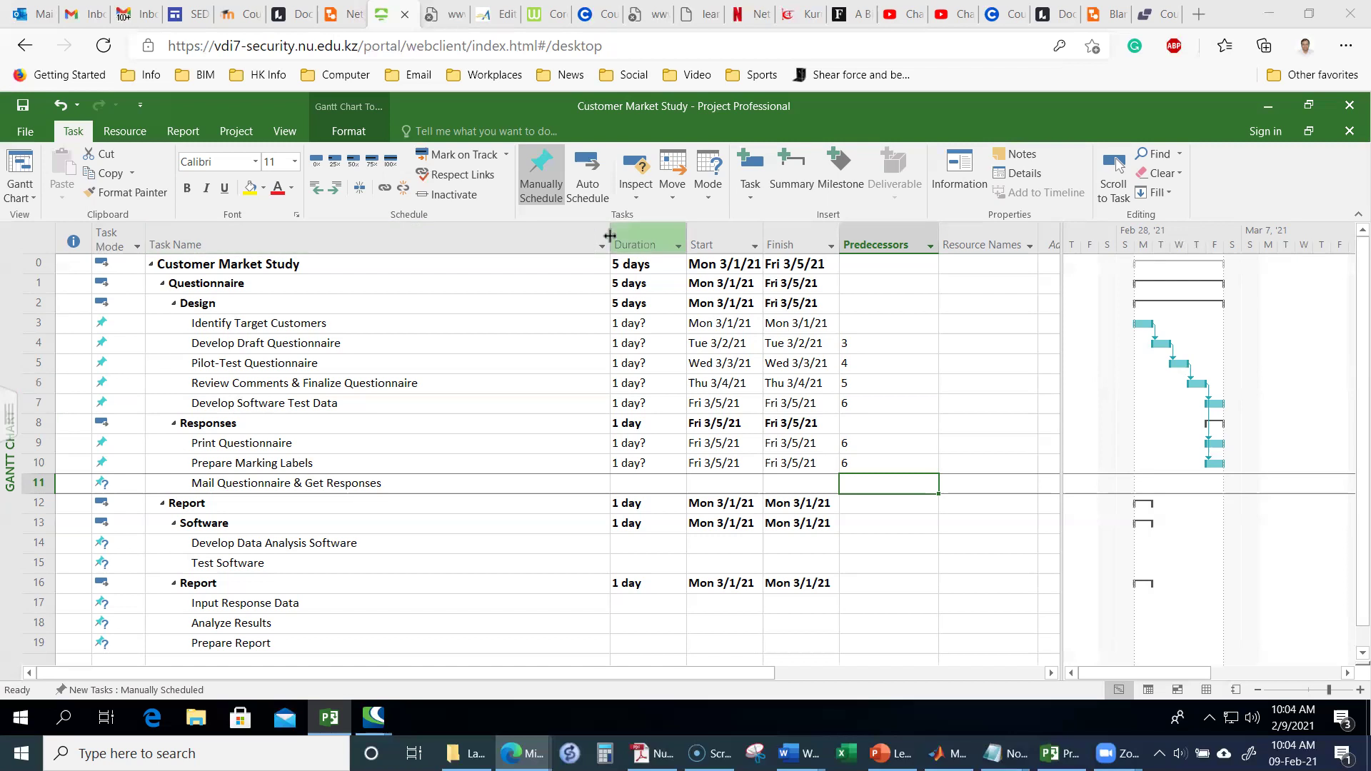
Step: Shrink the Task Name column so the Resource Names column comes into view
{"action": "left_click_drag", "start_coordinate": [610, 236], "coordinate": [510, 237]}
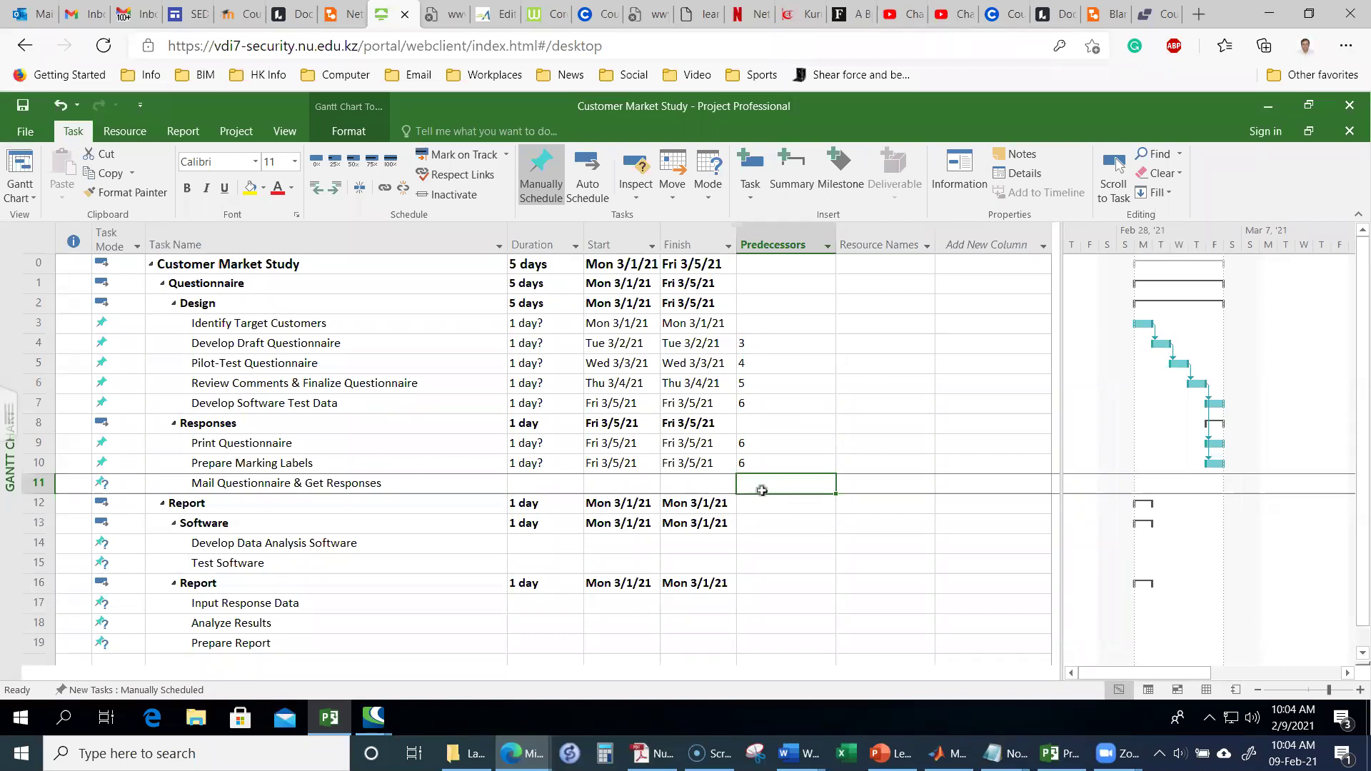
Step: Give Mail Questionnaire & Get Responses the predecessors 9,10
{"action": "type", "text": "10,"}
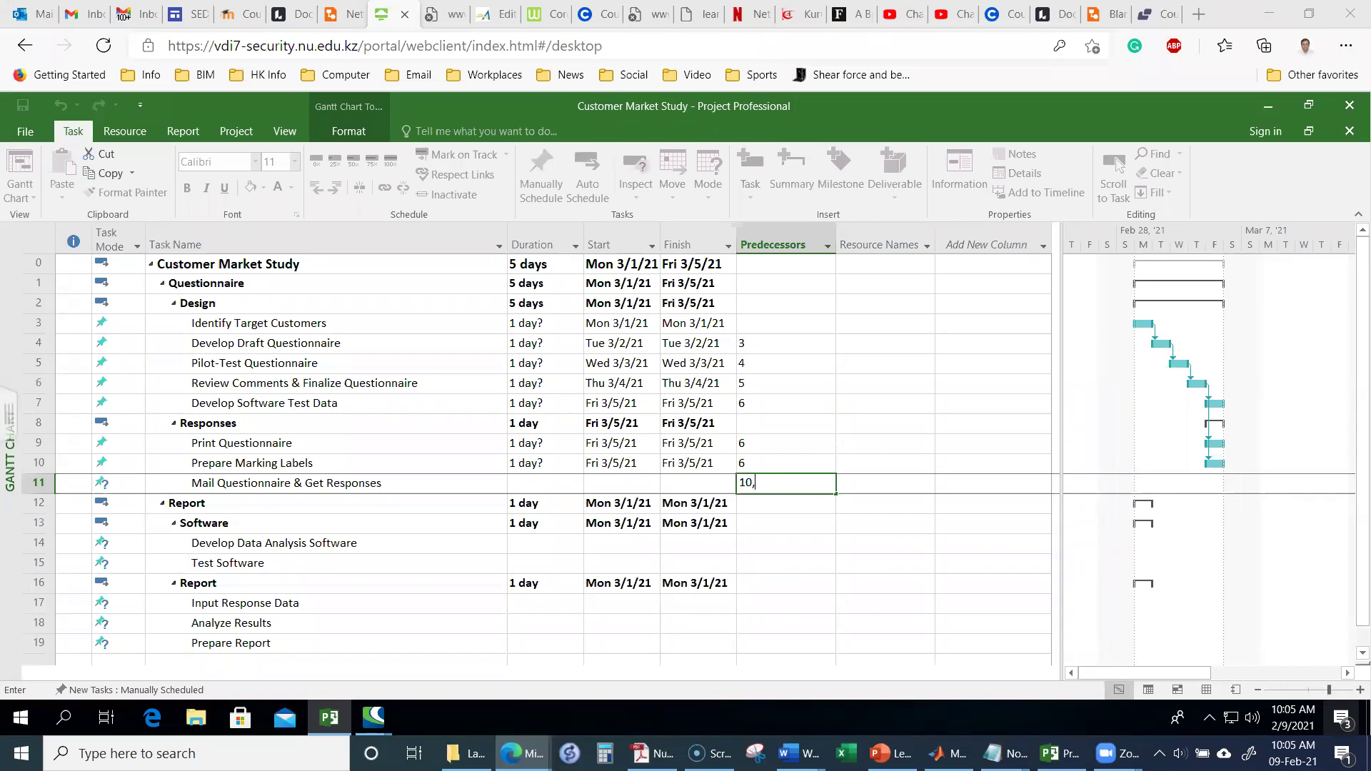
{"action": "key", "text": "BackSpace"}
{"action": "key", "text": "BackSpace"}
{"action": "key", "text": "BackSpace"}
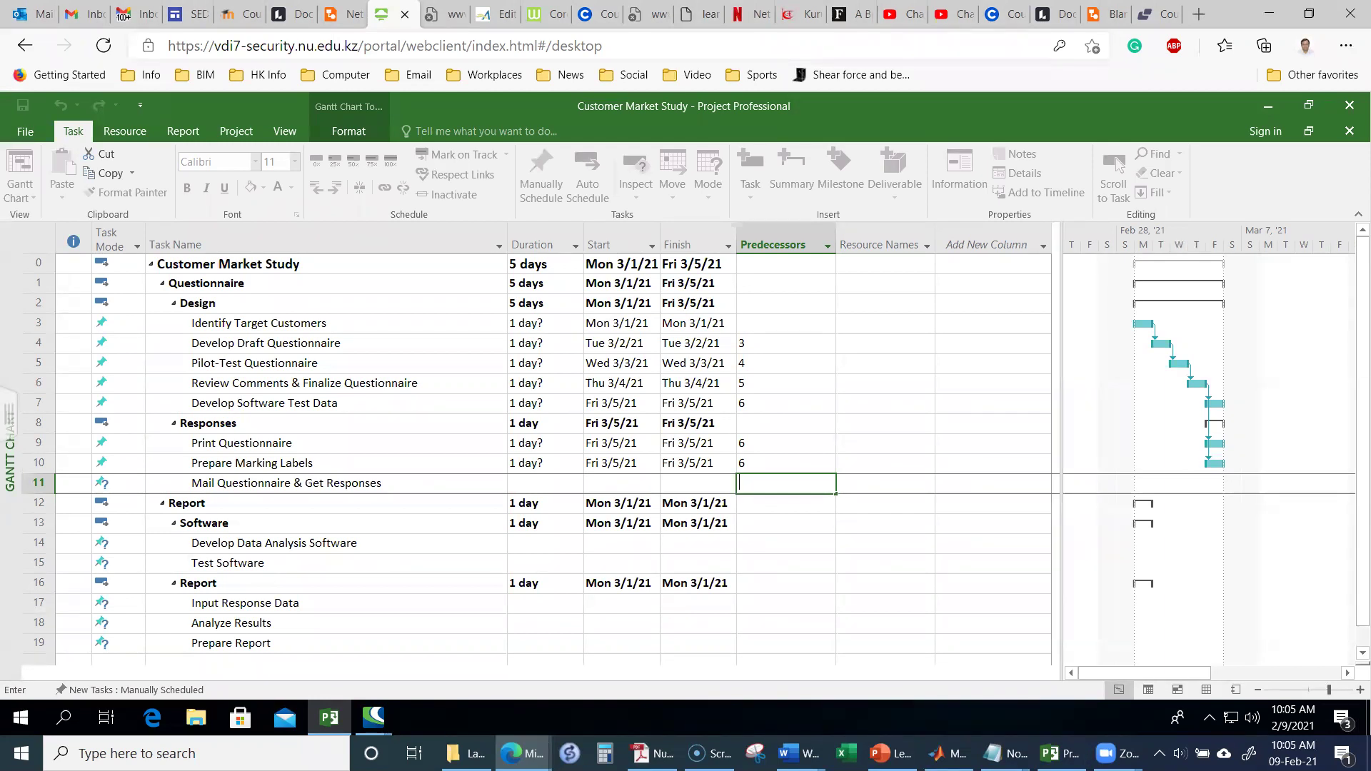
{"action": "type", "text": "9,"}
{"action": "type", "text": "10"}
{"action": "left_click", "coordinate": [238, 462]}
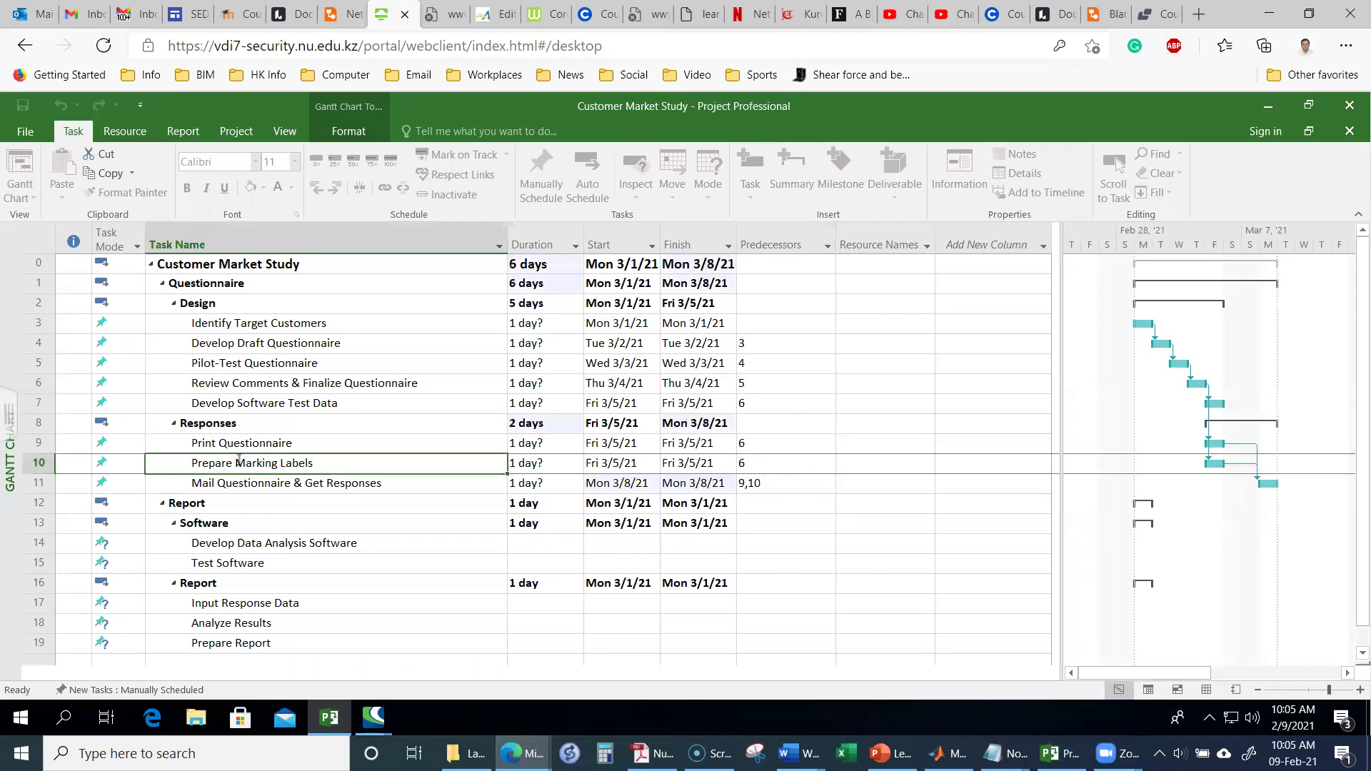
{"action": "left_click", "coordinate": [239, 463]}
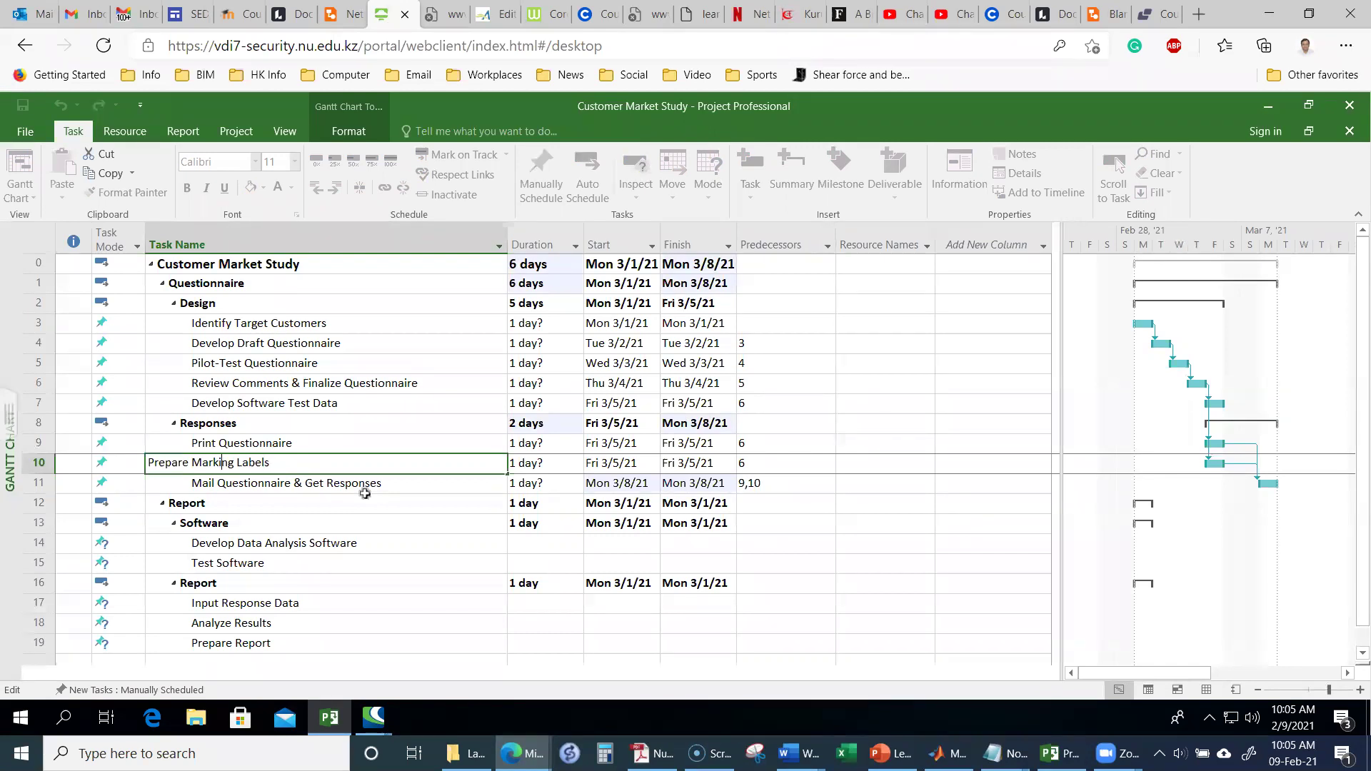
{"action": "key", "text": "Left"}
{"action": "key", "text": "Left"}
{"action": "key", "text": "Left"}
{"action": "key", "text": "Left"}
{"action": "key", "text": "Left"}
{"action": "key", "text": "Left"}
{"action": "key", "text": "Left"}
{"action": "key", "text": "Left"}
{"action": "key", "text": "Left"}
{"action": "key", "text": "Left"}
{"action": "key", "text": "BackSpace"}
{"action": "key", "text": "BackSpace"}
{"action": "type", "text": "il"}
{"action": "key", "text": "Escape"}
{"action": "key", "text": "Return"}
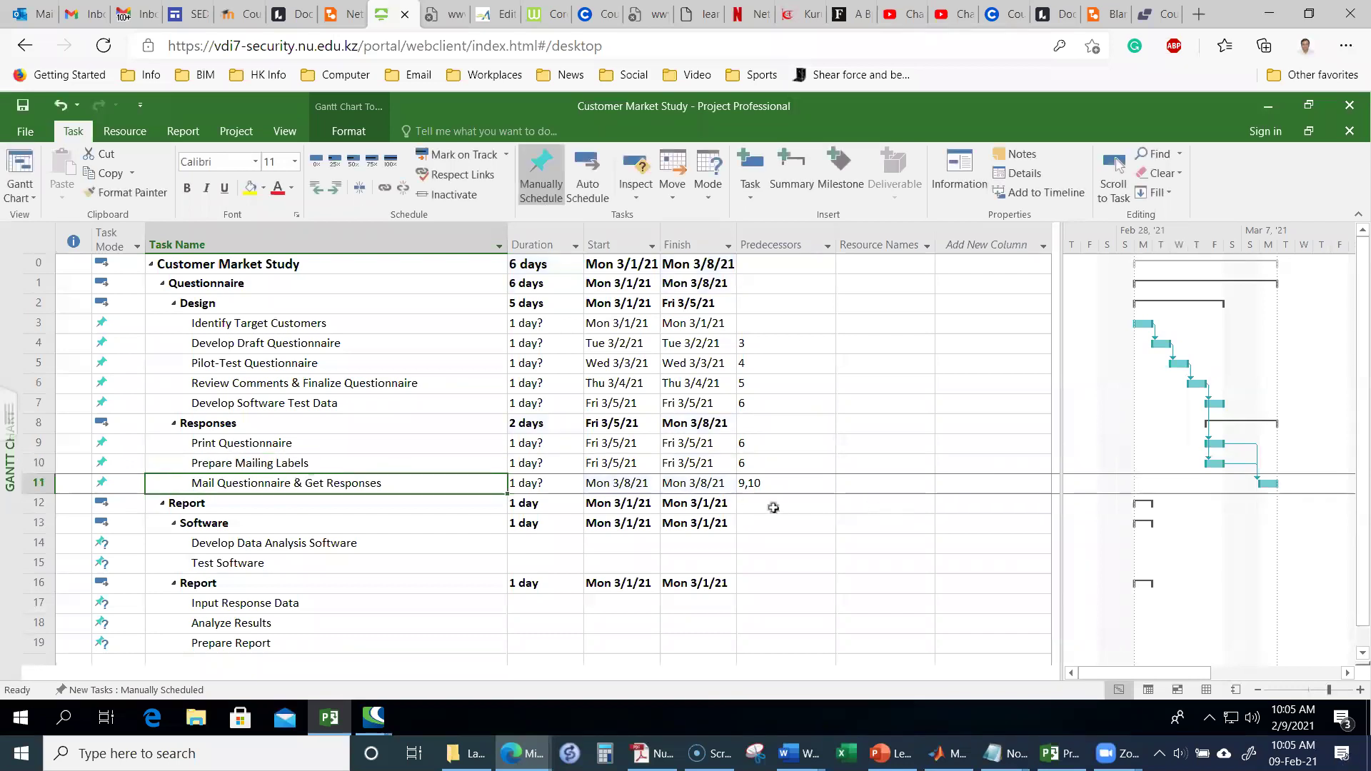
{"action": "left_click", "coordinate": [768, 495]}
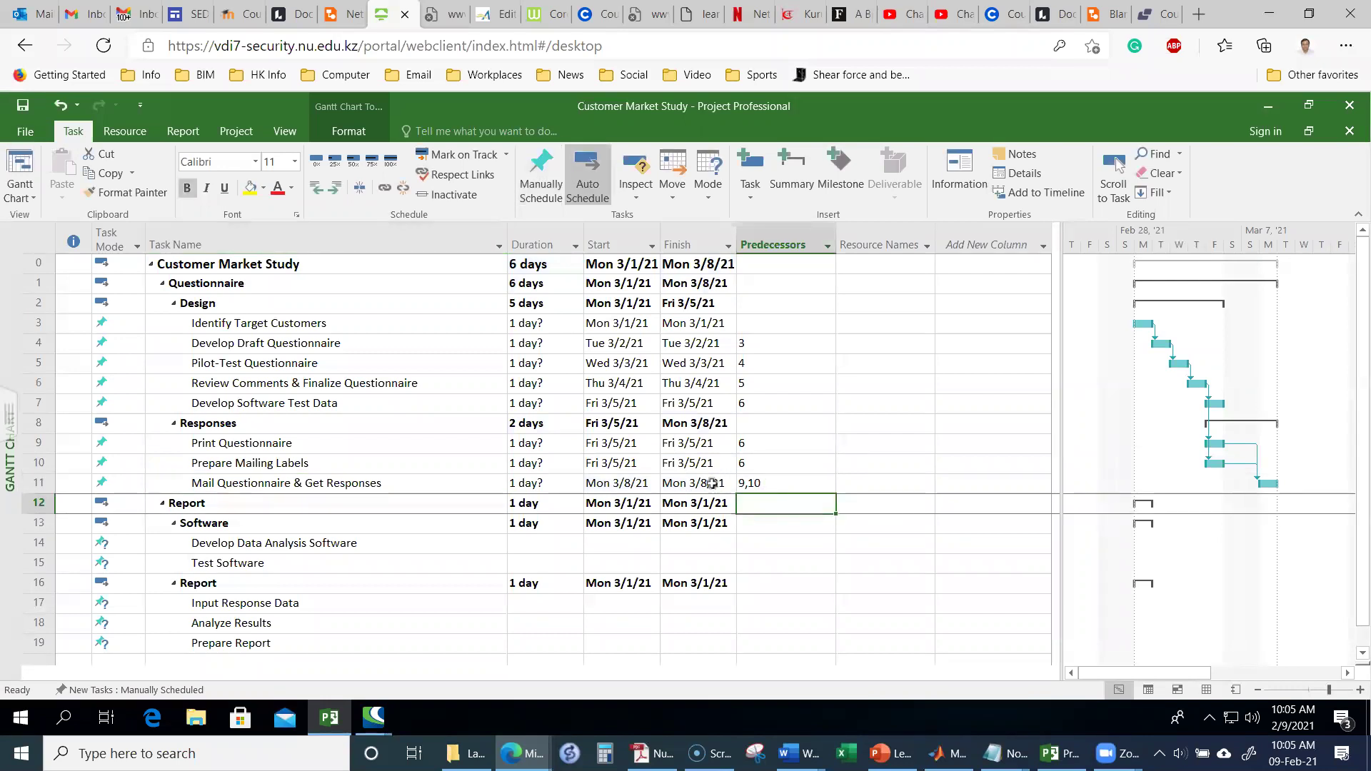
{"action": "left_click", "coordinate": [257, 483]}
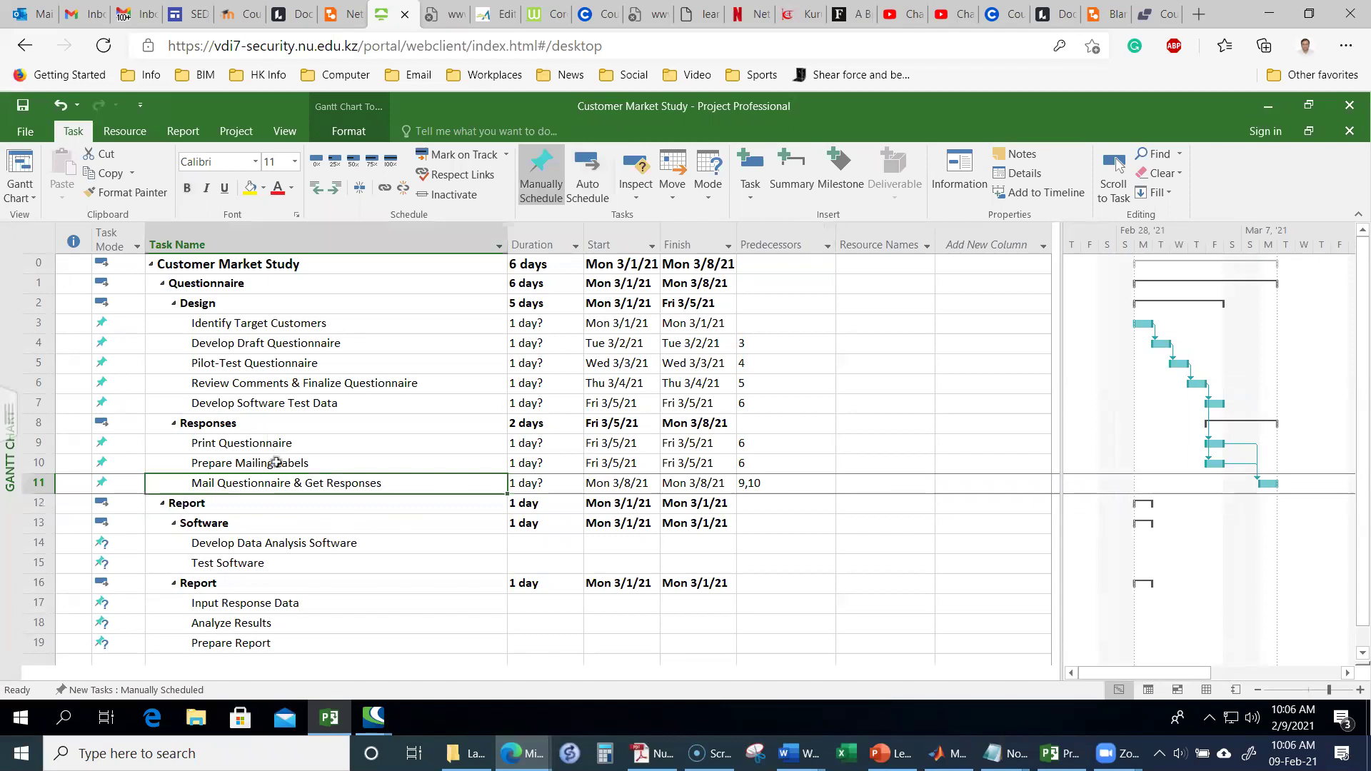
{"action": "left_click", "coordinate": [767, 485]}
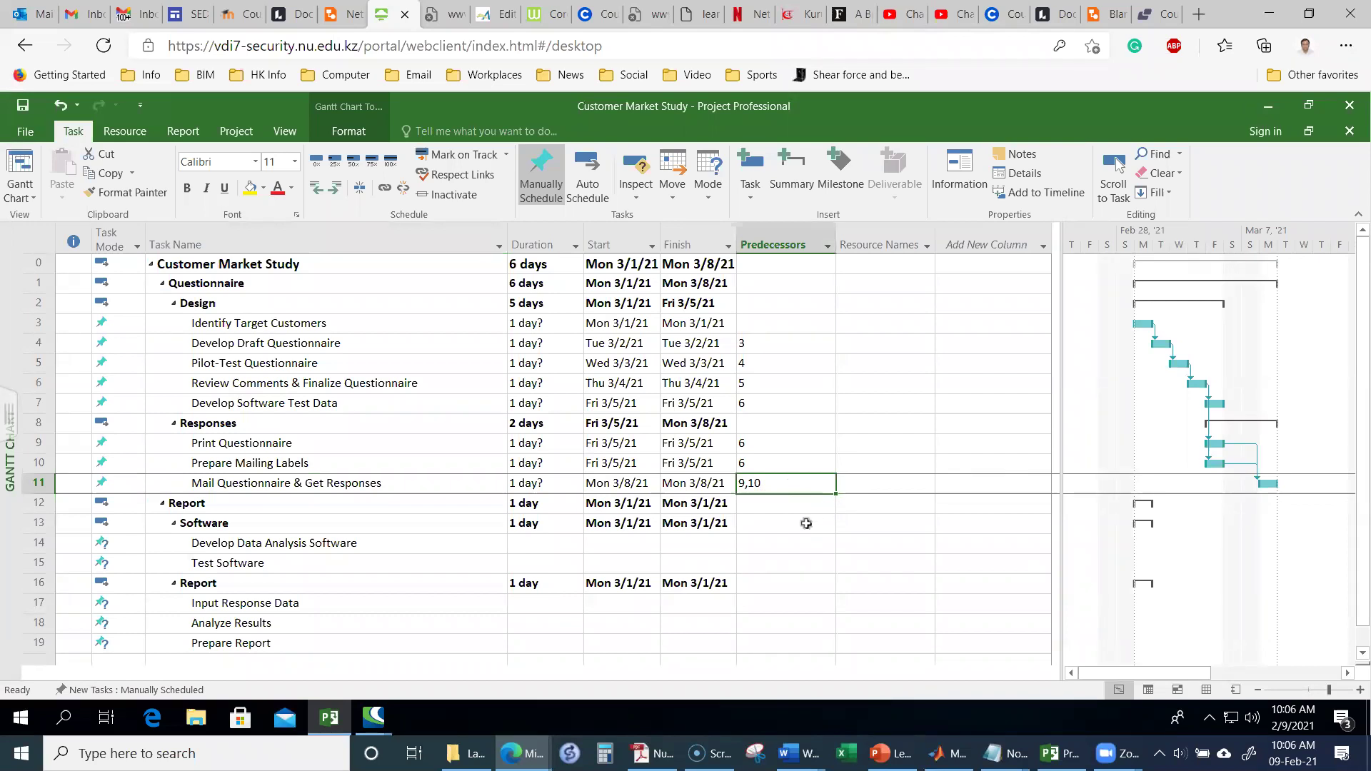
{"action": "left_click", "coordinate": [793, 545]}
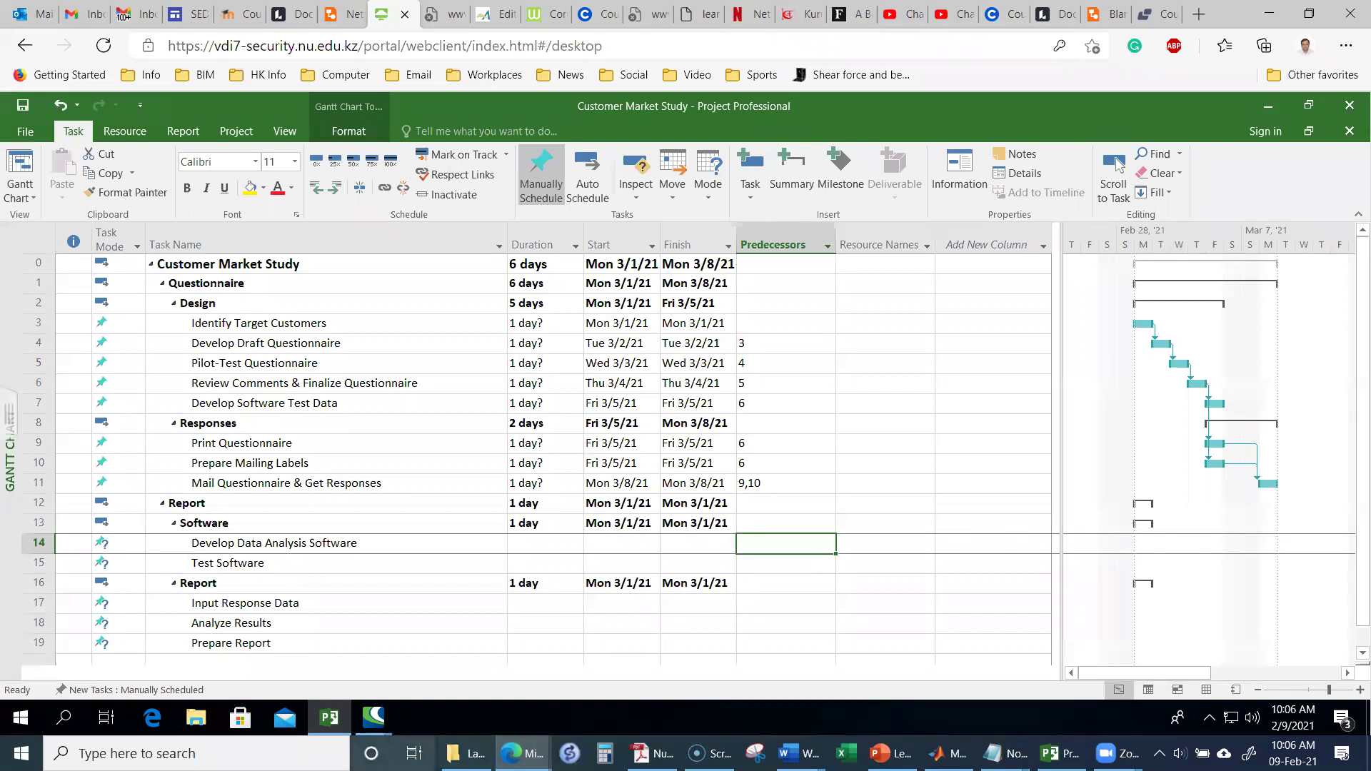
Step: Make task 6 the predecessor of Develop Data Analysis Software
{"action": "type", "text": "6"}
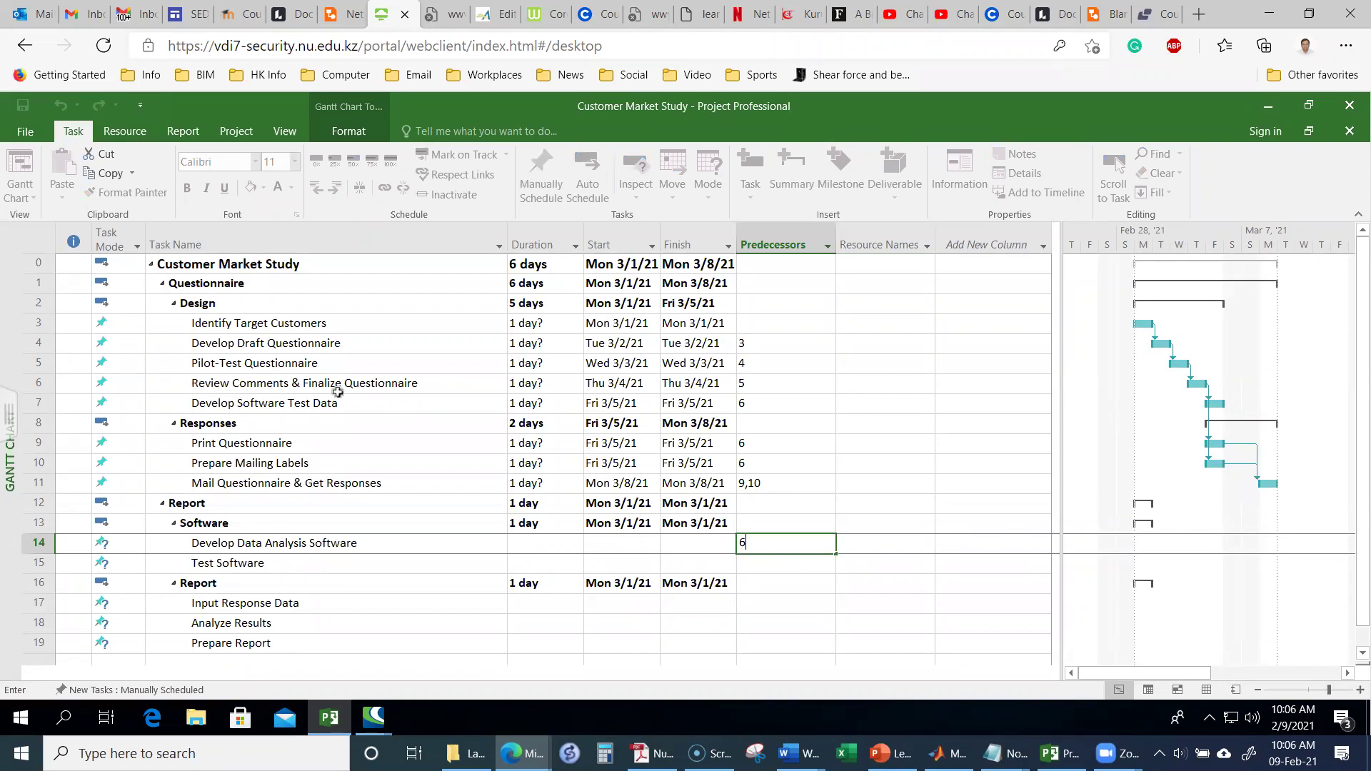
{"action": "left_click", "coordinate": [374, 383]}
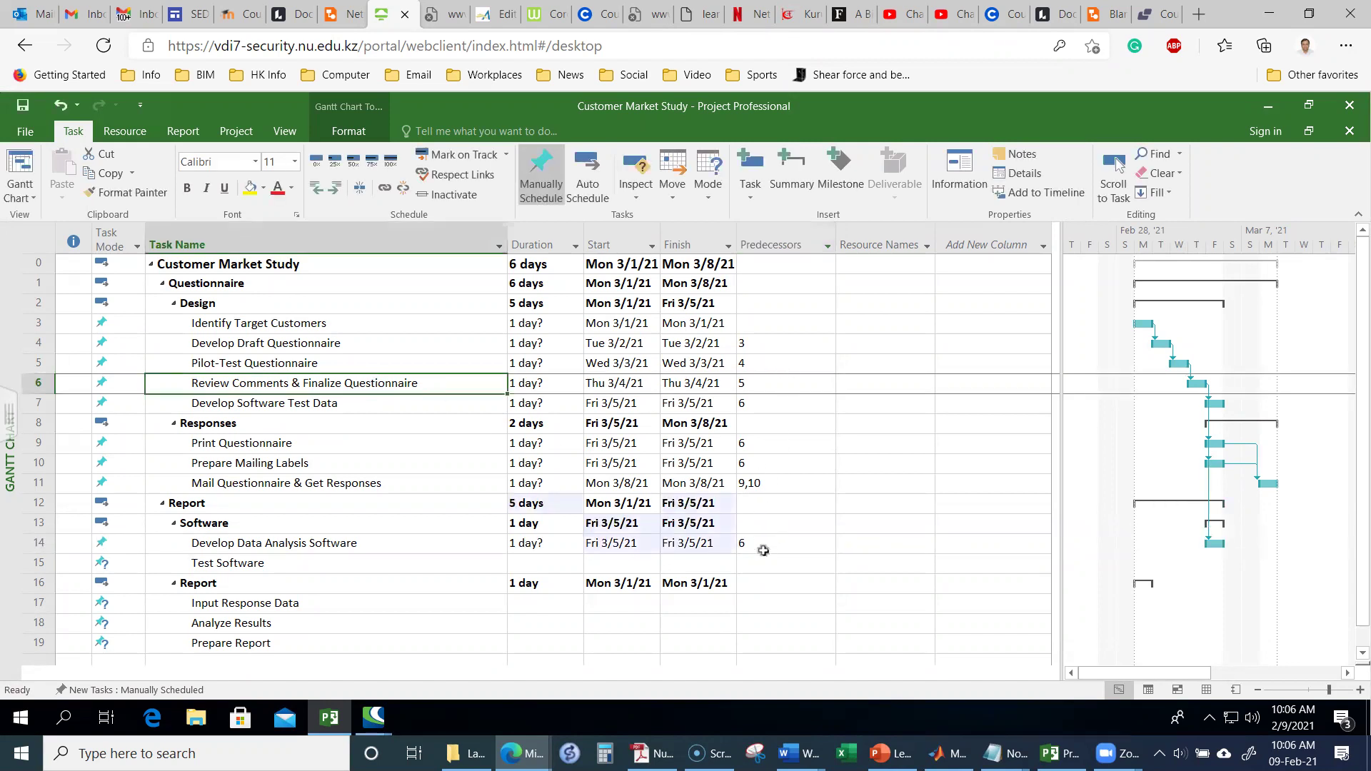
{"action": "left_click", "coordinate": [760, 562]}
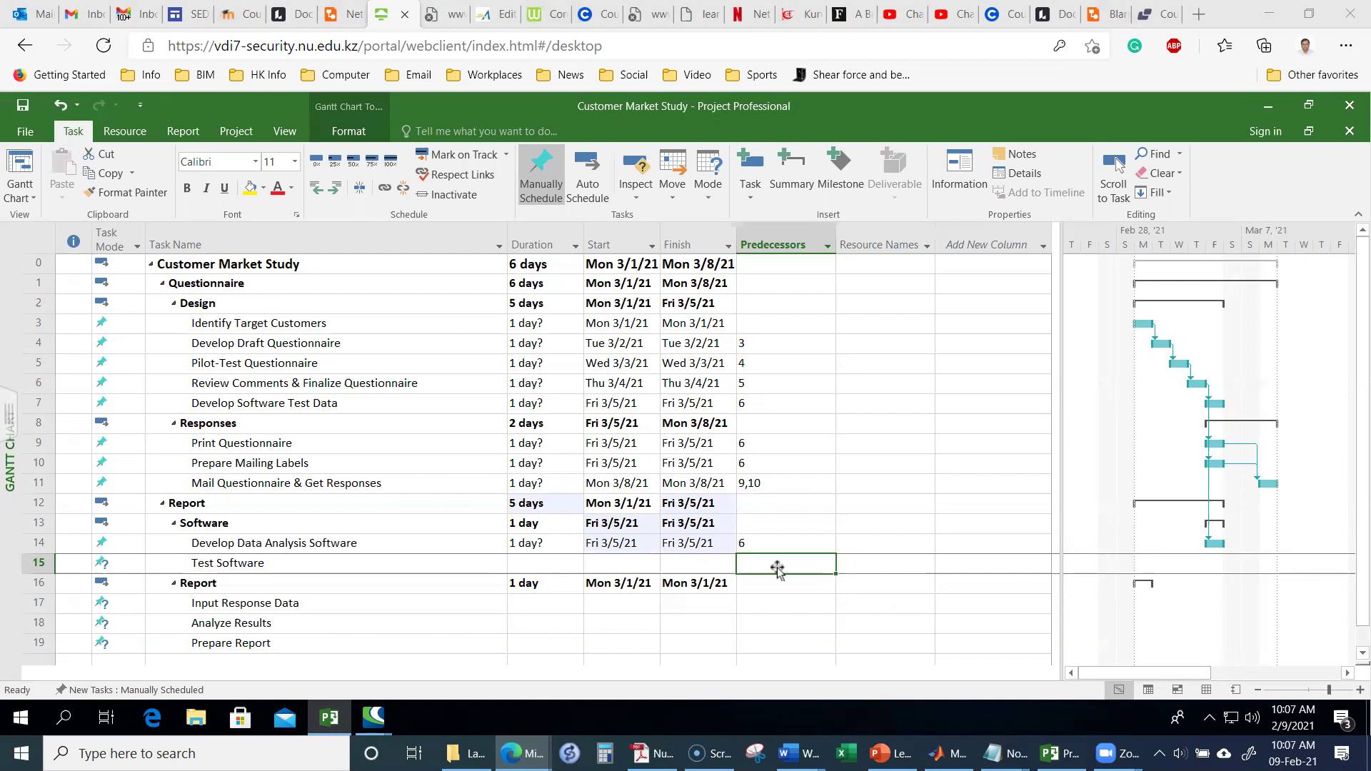
Step: Set Test Software's predecessors to 7,14
{"action": "type", "text": "7"}
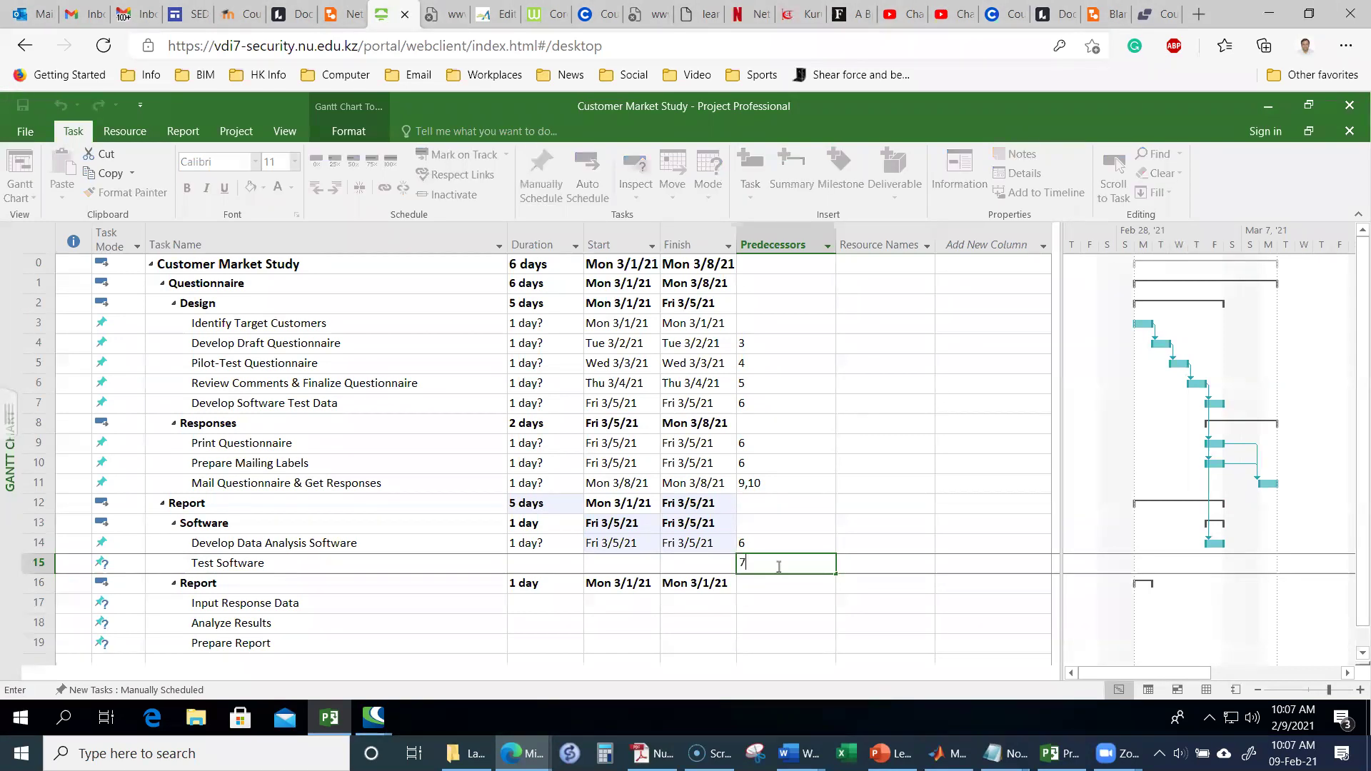
{"action": "type", "text": ","}
{"action": "type", "text": "14"}
{"action": "key", "text": "Return"}
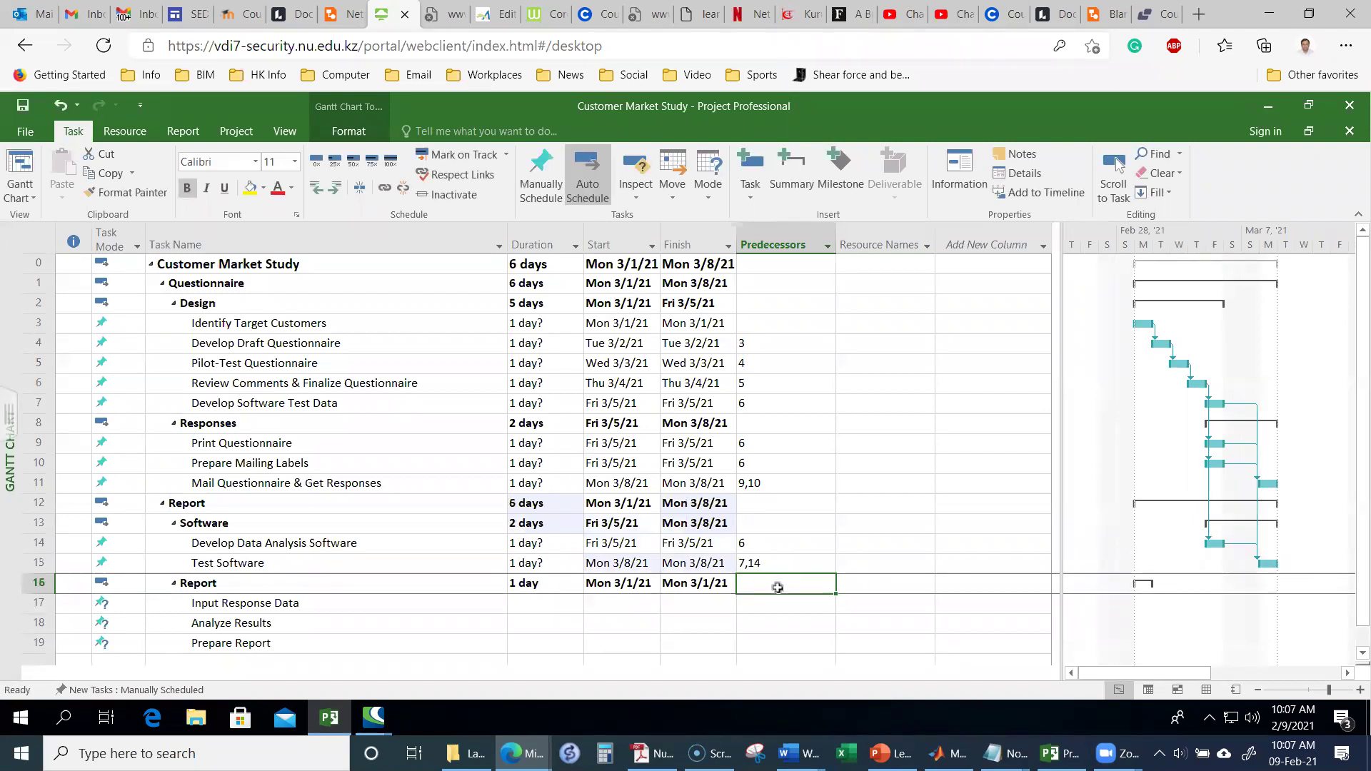
{"action": "left_click", "coordinate": [777, 607]}
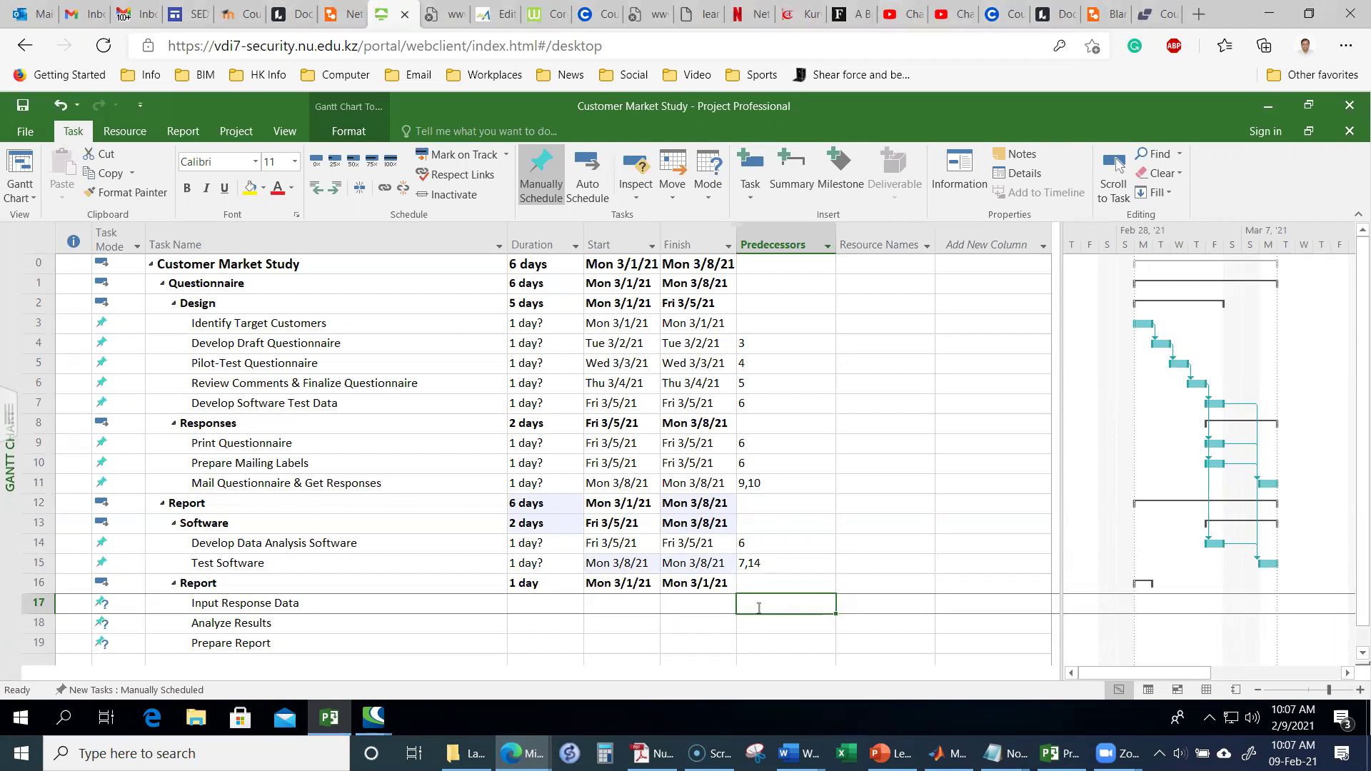
Step: Link Input Response Data to 11,15, Analyze Results to 17, and Prepare Report to 18
{"action": "type", "text": "11,"}
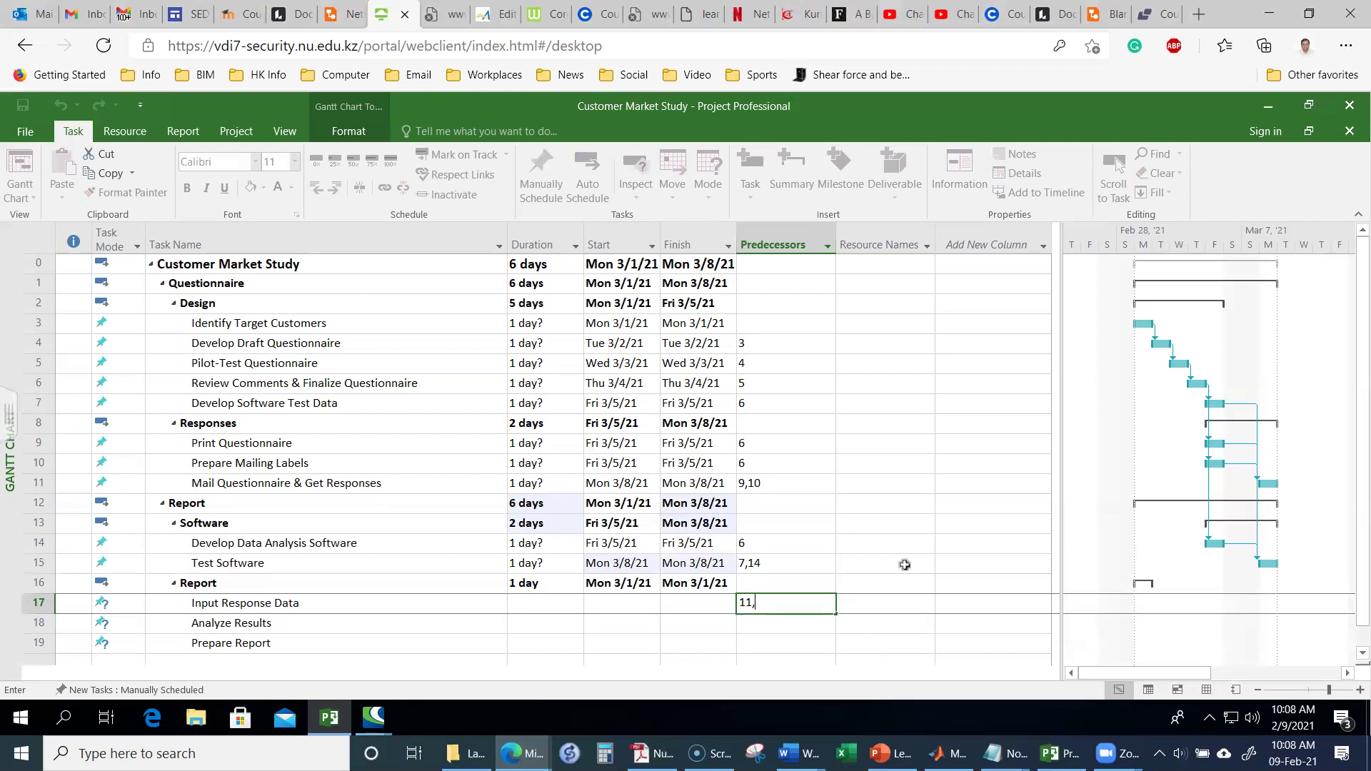
{"action": "type", "text": "15"}
{"action": "left_click", "coordinate": [784, 625]}
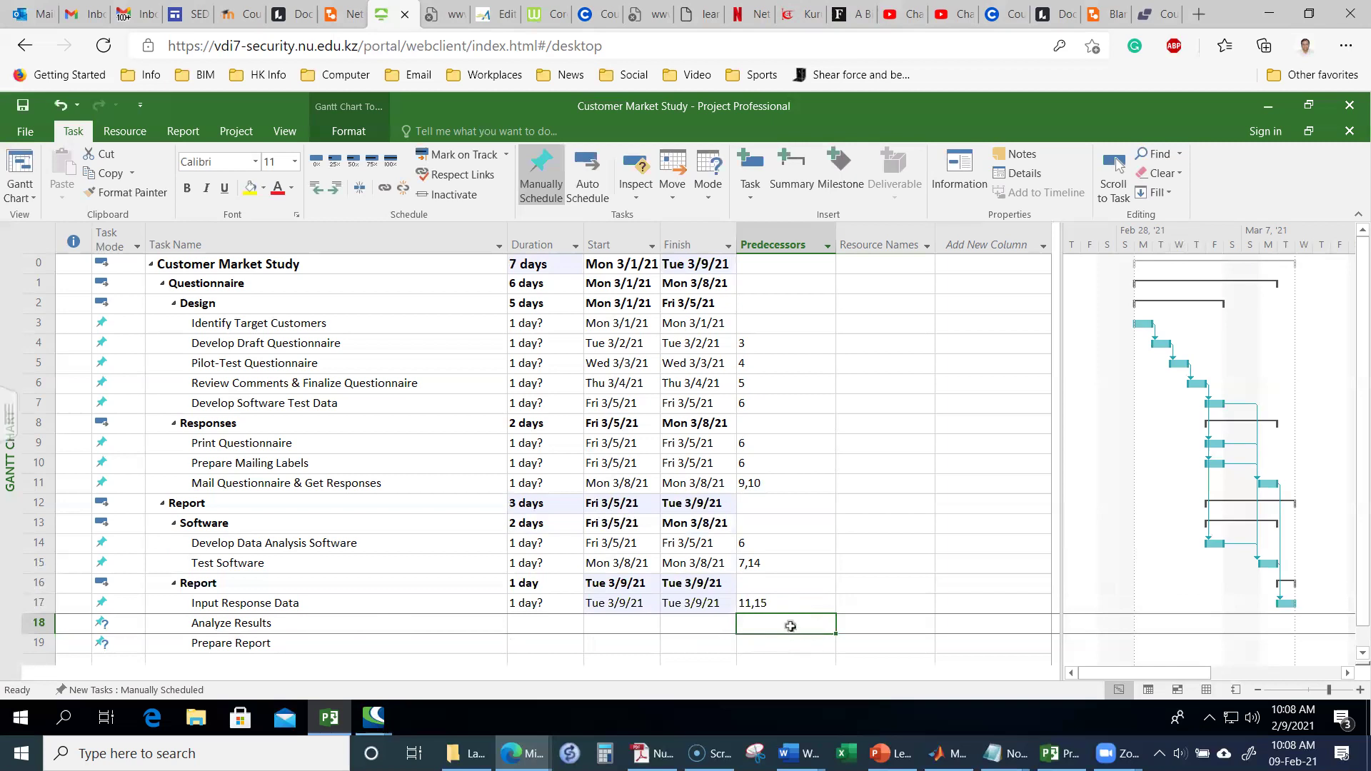
{"action": "type", "text": "17"}
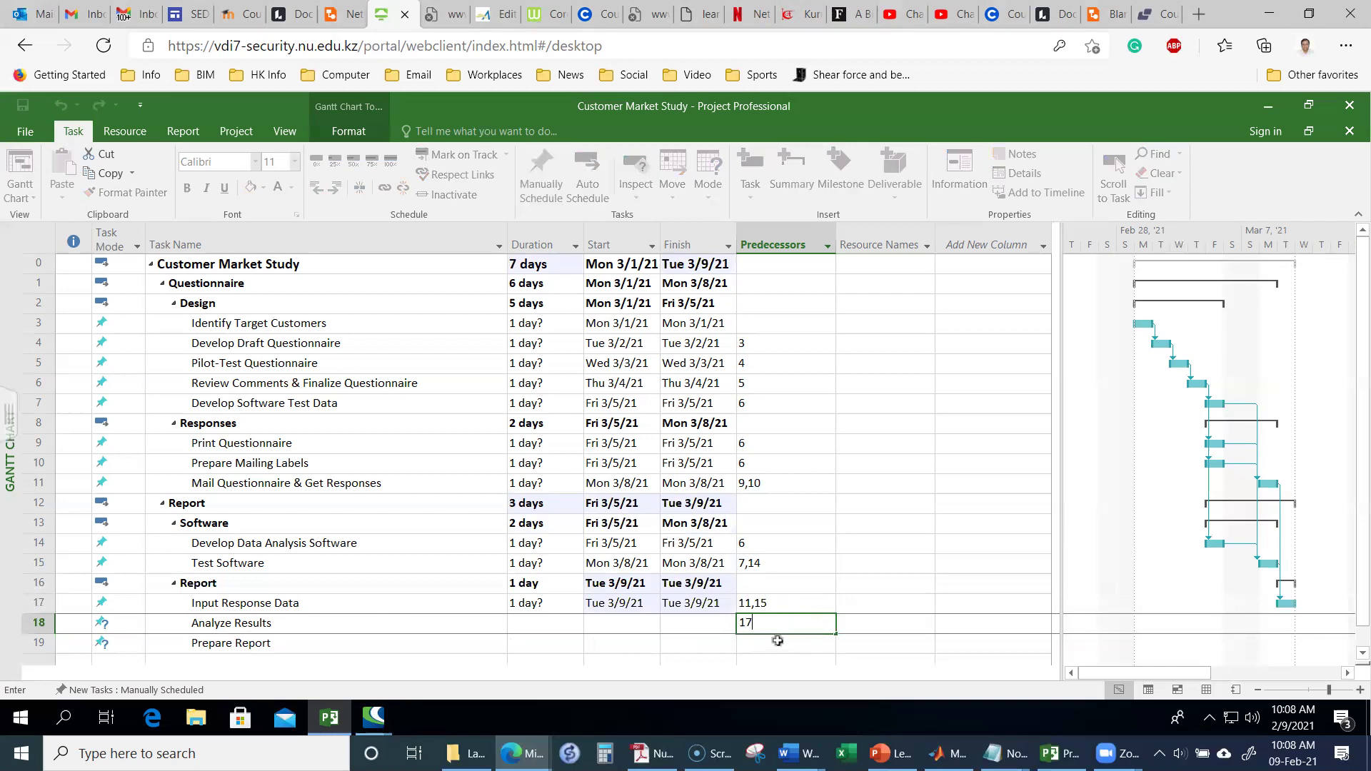
{"action": "left_click", "coordinate": [779, 648]}
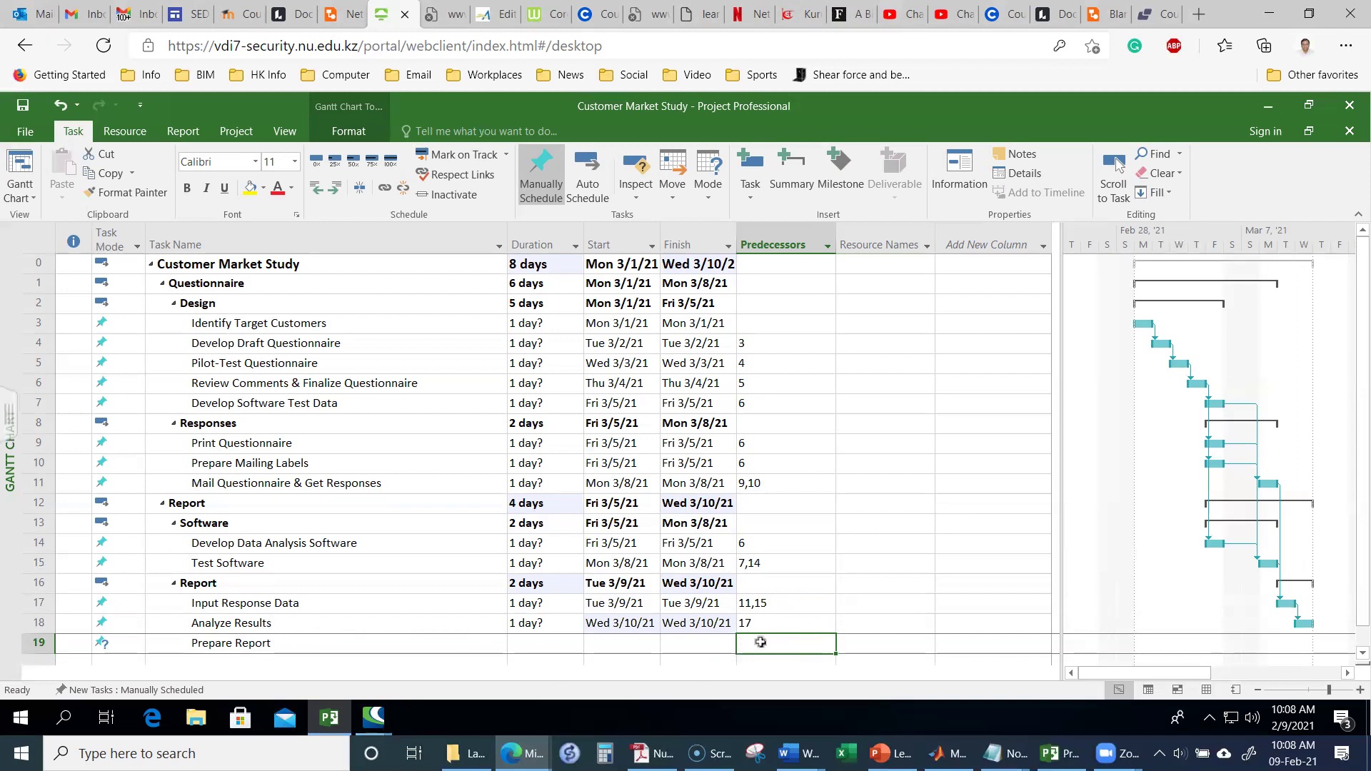
{"action": "type", "text": "18"}
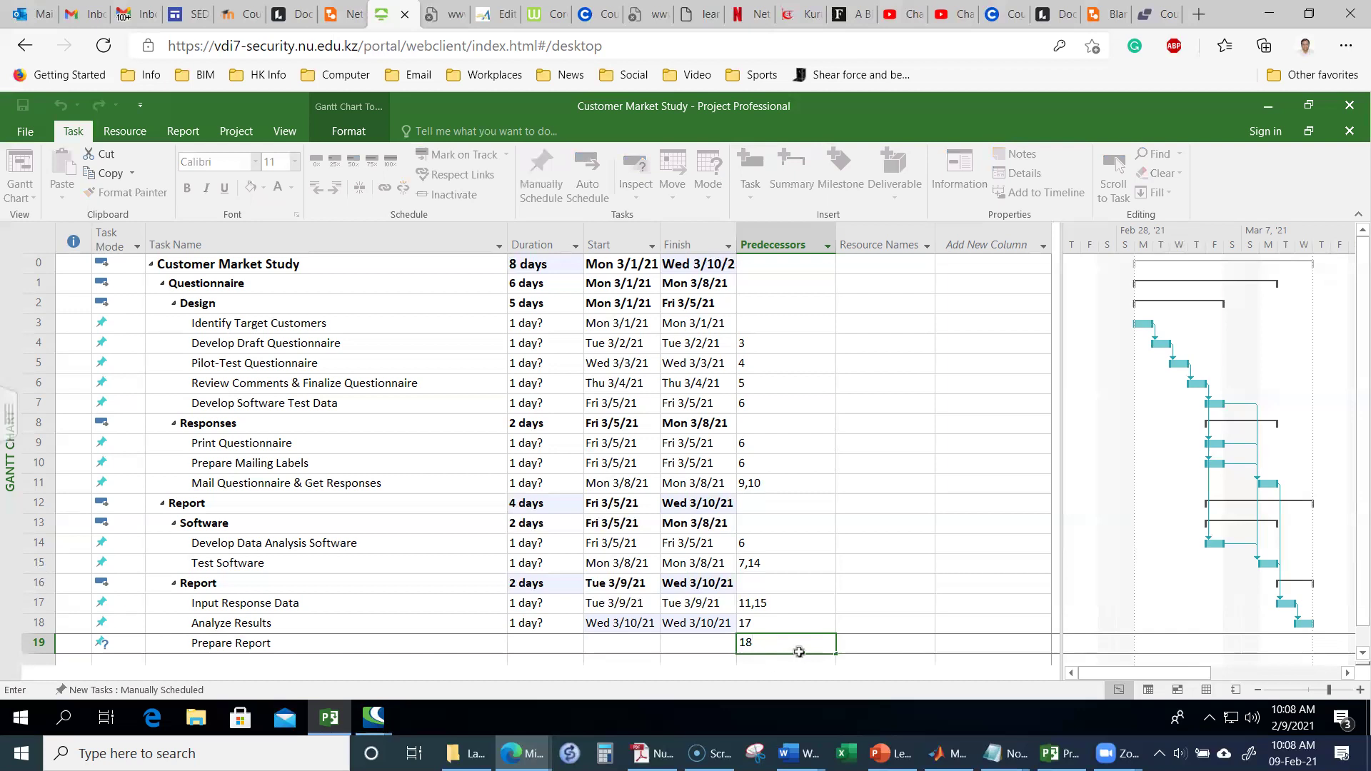
{"action": "left_click", "coordinate": [818, 624]}
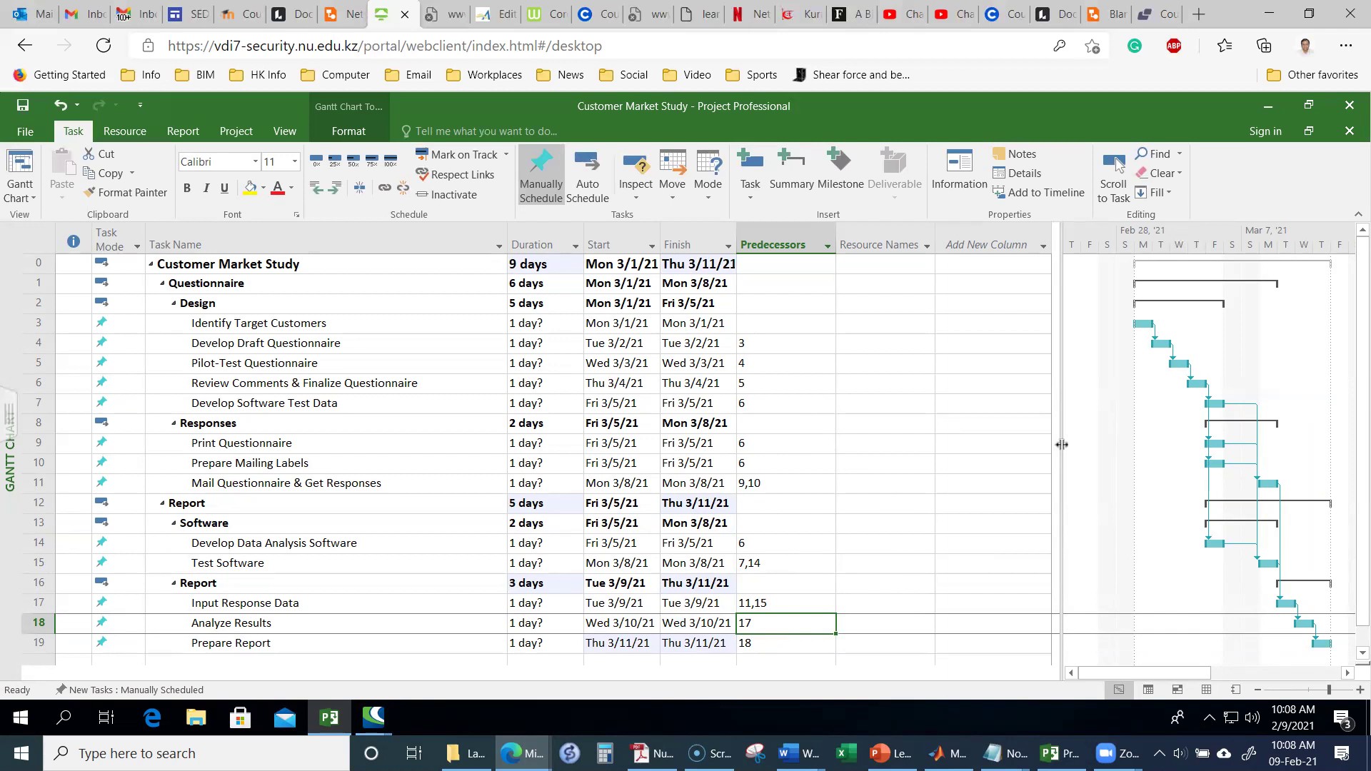
Step: Widen the Gantt chart pane by moving the table divider left
{"action": "left_click_drag", "start_coordinate": [1064, 443], "coordinate": [993, 444]}
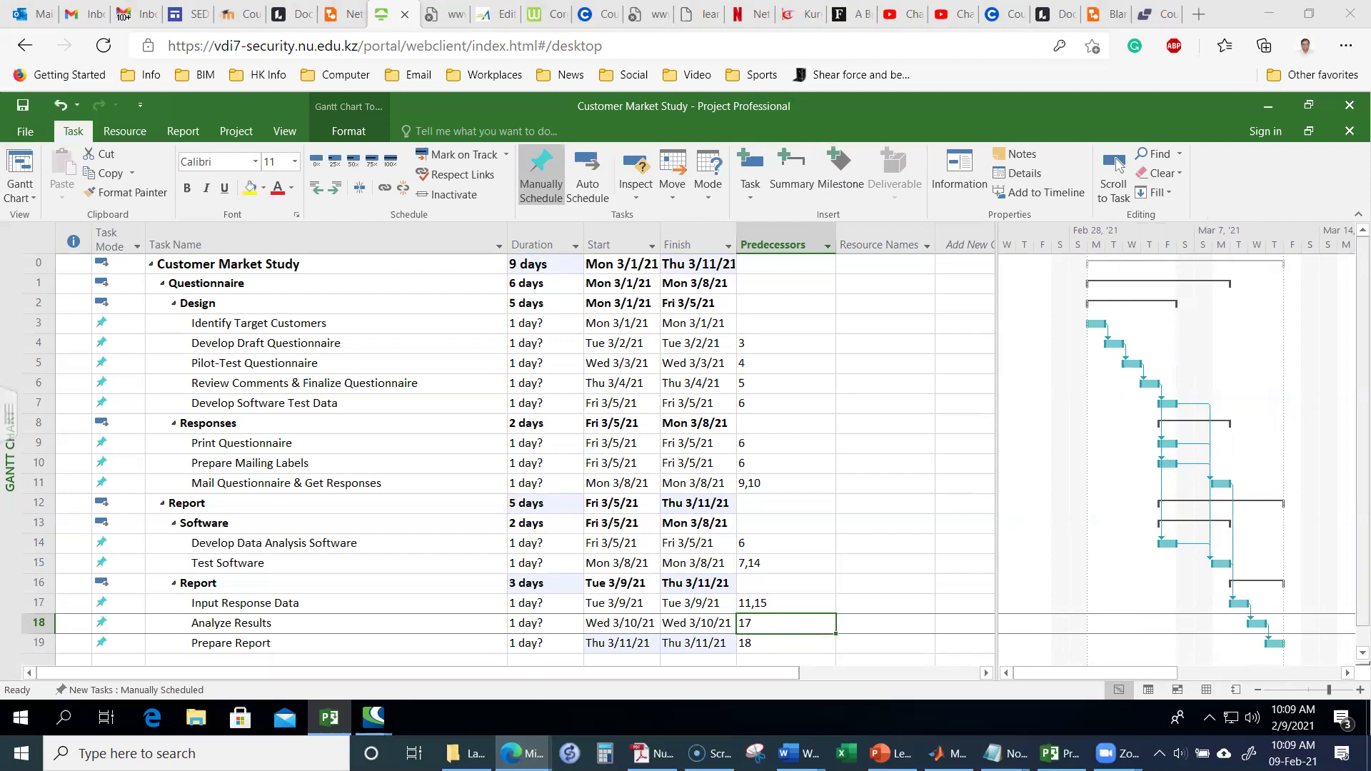
{"action": "key", "text": "alt+Tab"}
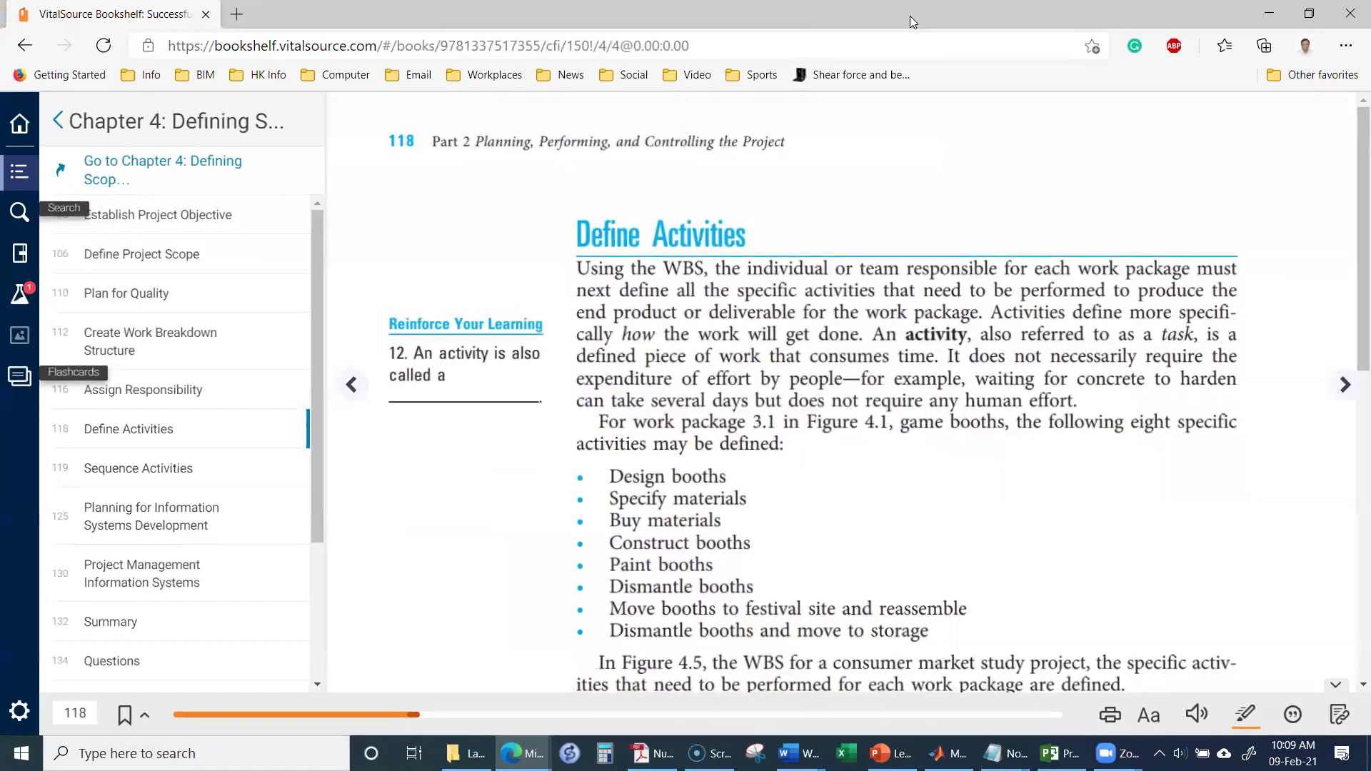
{"action": "scroll", "coordinate": [868, 467], "scroll_direction": "down", "scroll_amount": 10}
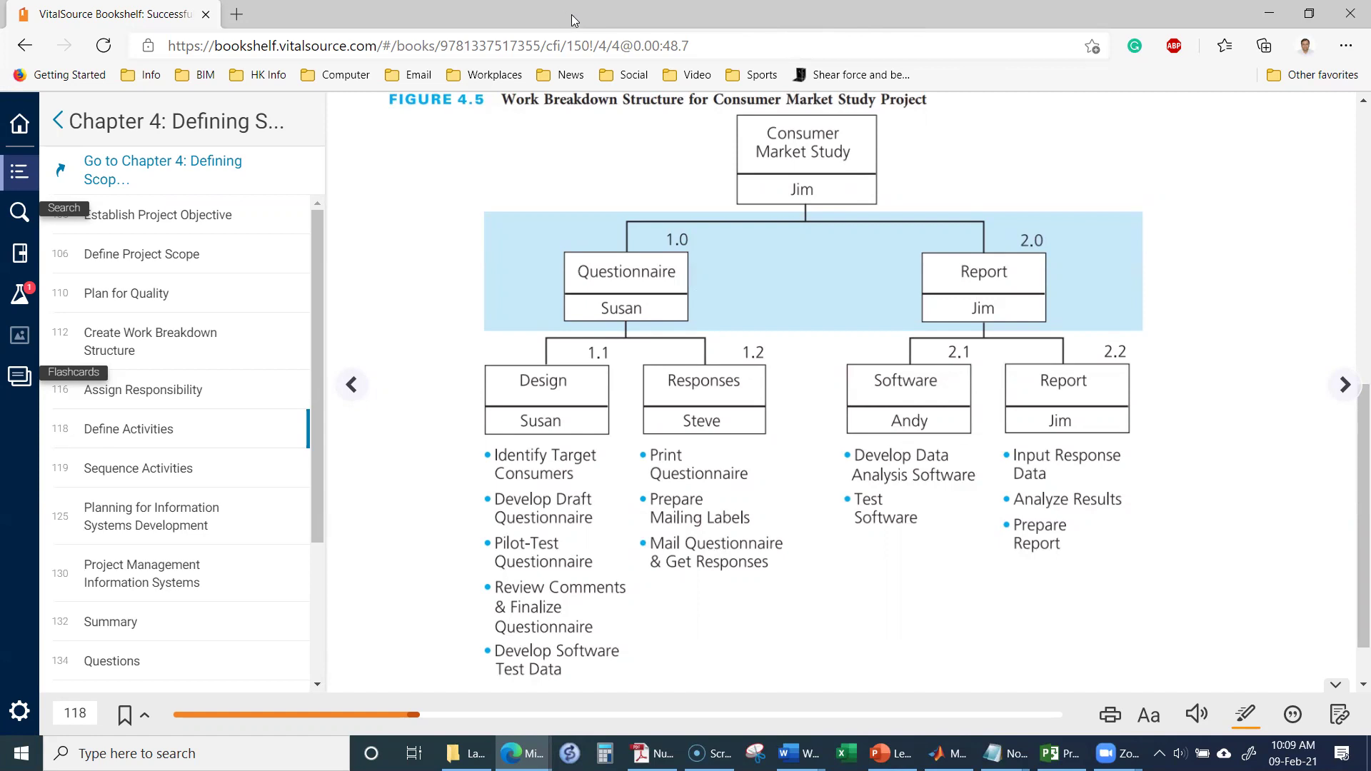
{"action": "key", "text": "alt+Tab"}
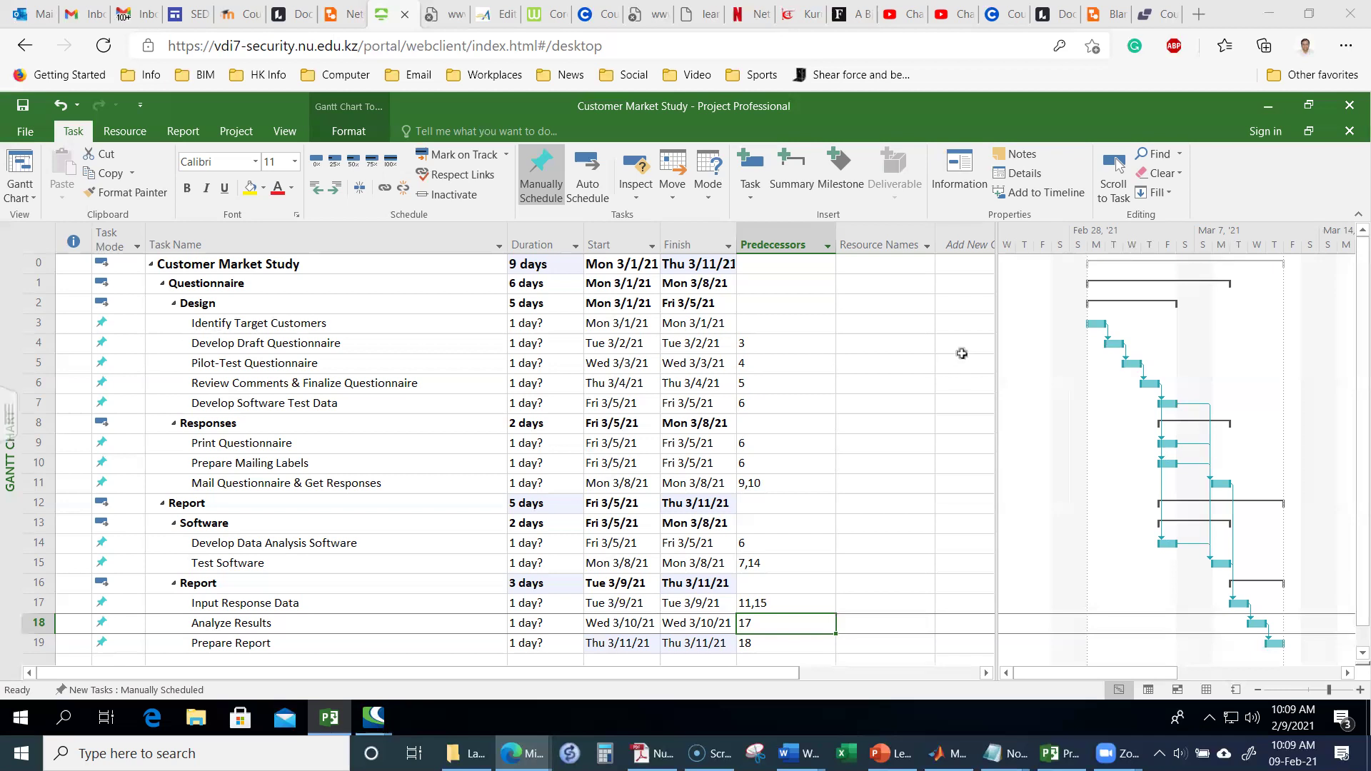
Step: Assign Susan to the five Design subtasks, Identify Target Customers through Develop Software Test Data
{"action": "left_click", "coordinate": [903, 325]}
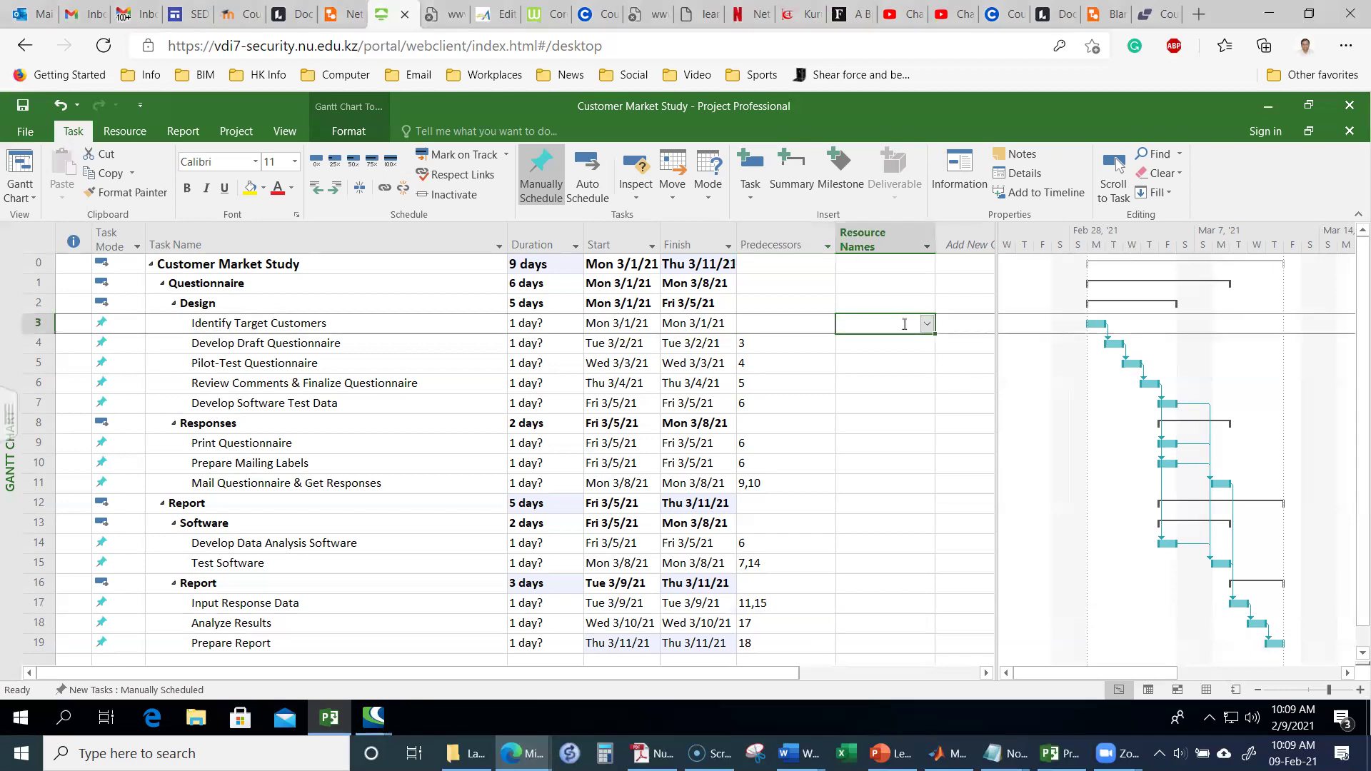
{"action": "type", "text": "Susan"}
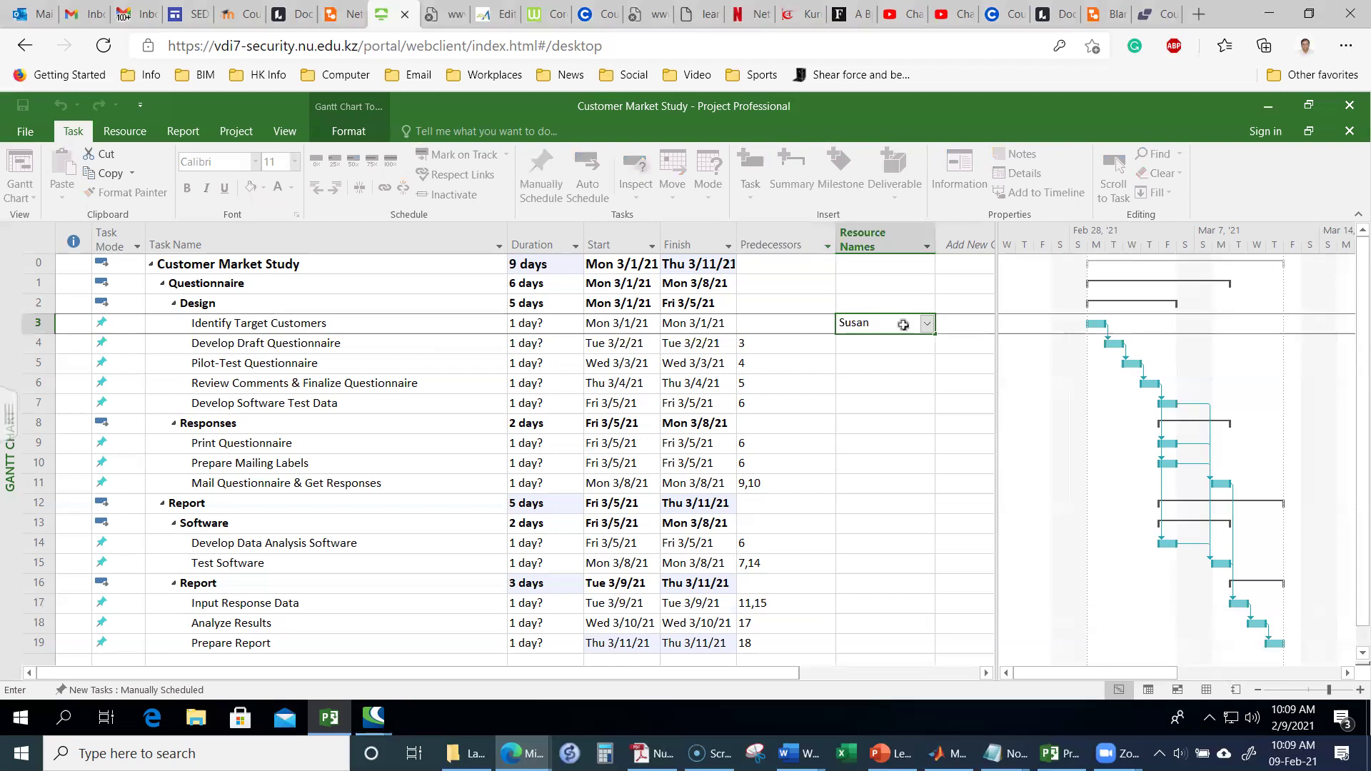
{"action": "key", "text": "Return"}
{"action": "type", "text": "Susan"}
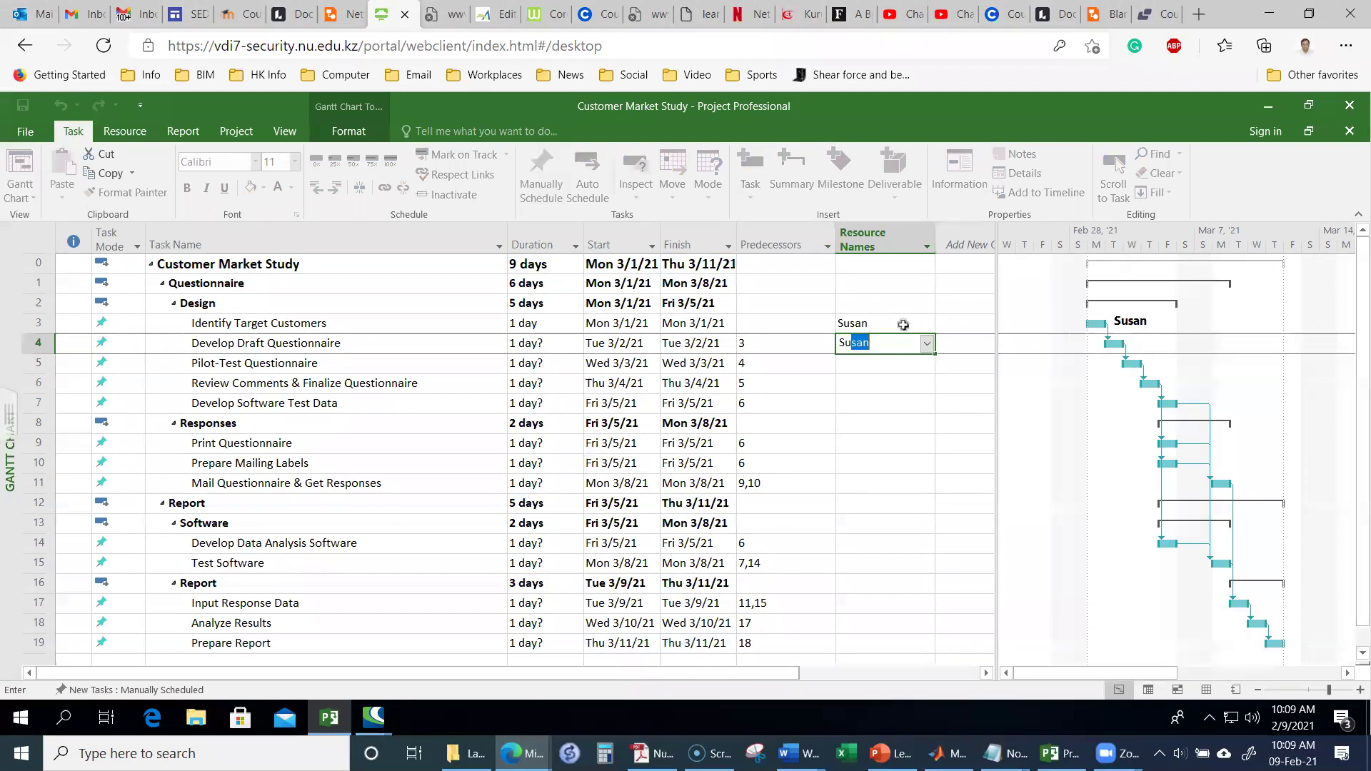
{"action": "key", "text": "Return"}
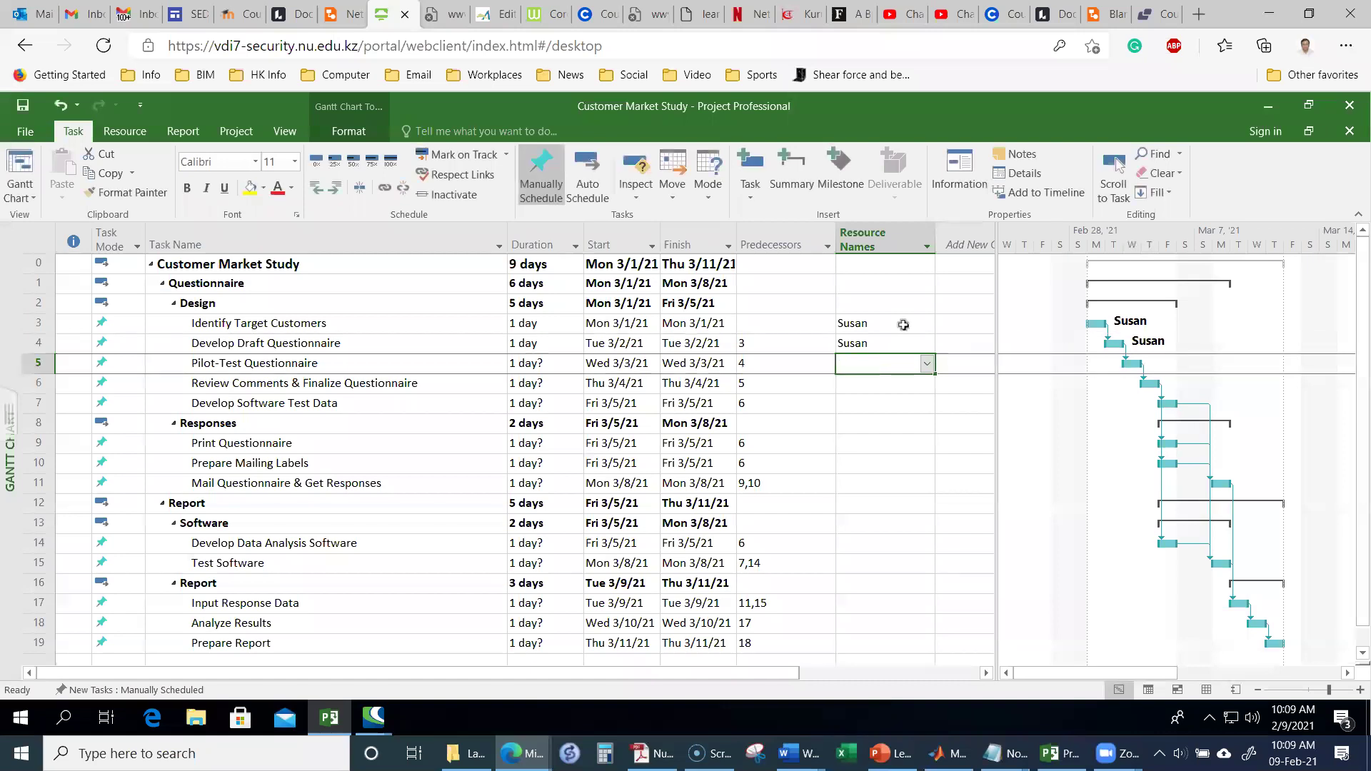
{"action": "type", "text": "Susan"}
{"action": "key", "text": "Return"}
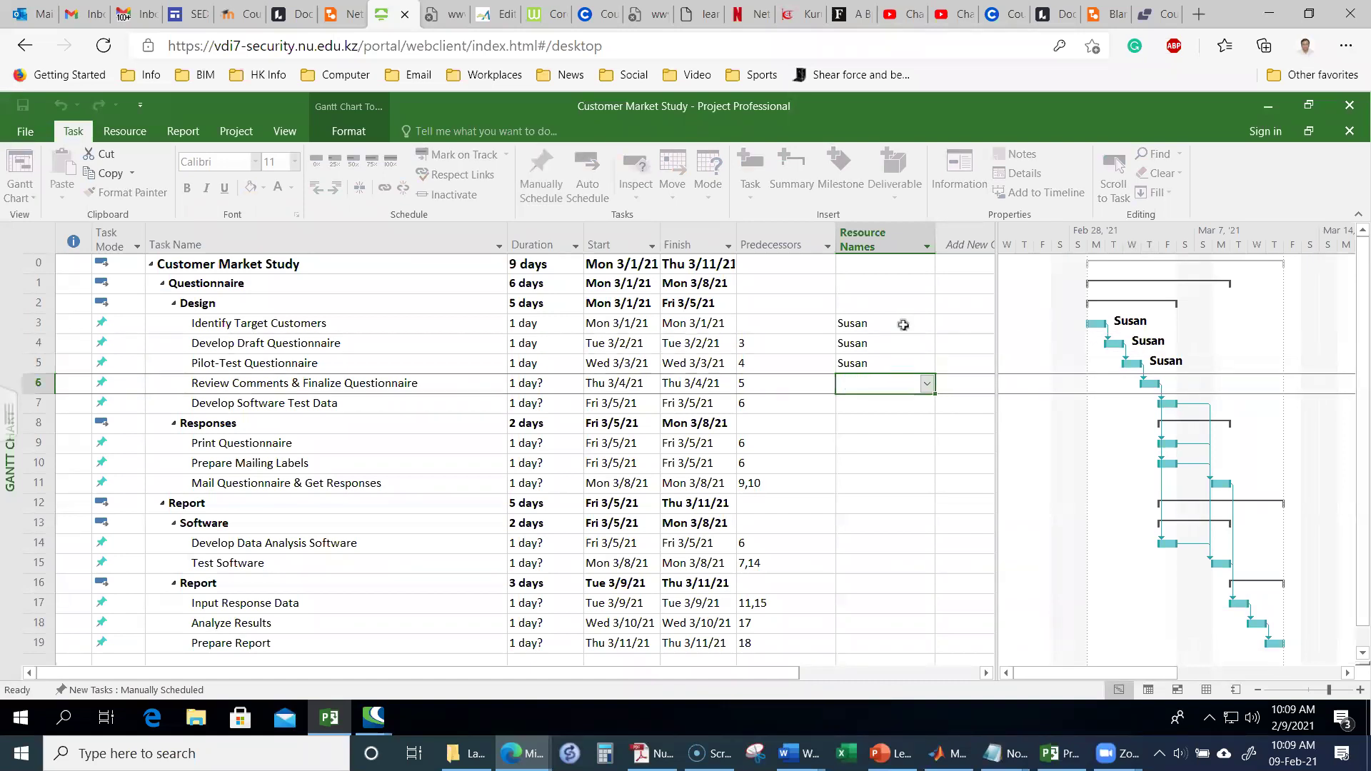
{"action": "type", "text": "Susan"}
{"action": "key", "text": "Return"}
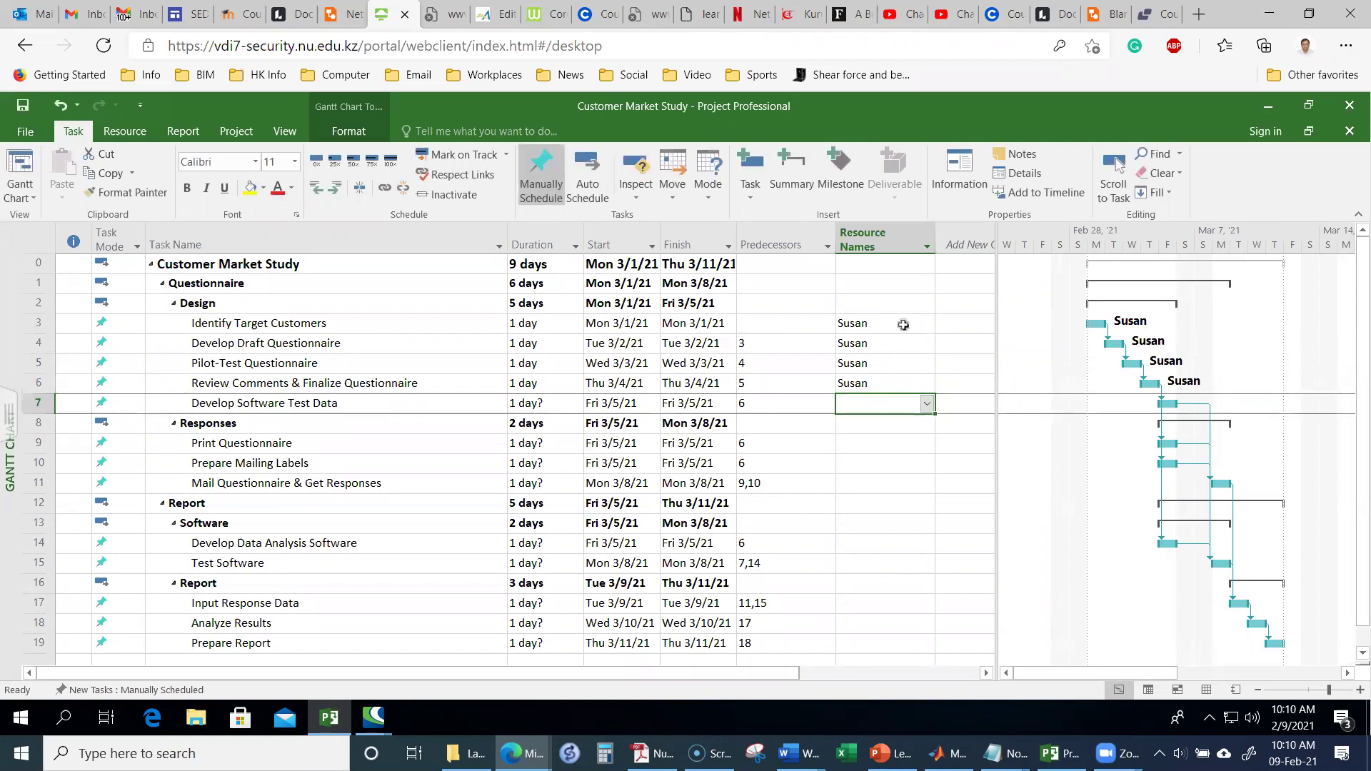
{"action": "type", "text": "Susan"}
{"action": "key", "text": "Return"}
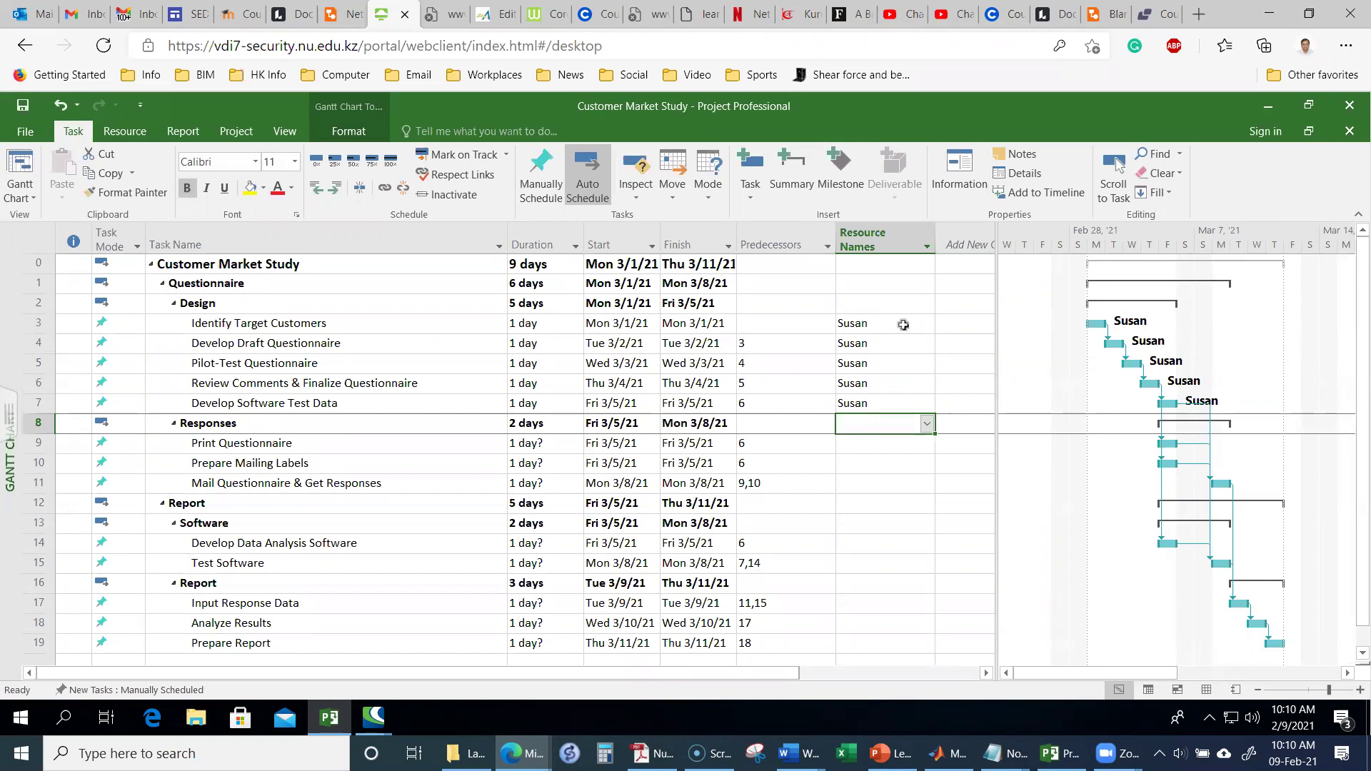
Step: Assign Steve to Print Questionnaire, Prepare Mailing Labels and Mail Questionnaire
{"action": "key", "text": "Down"}
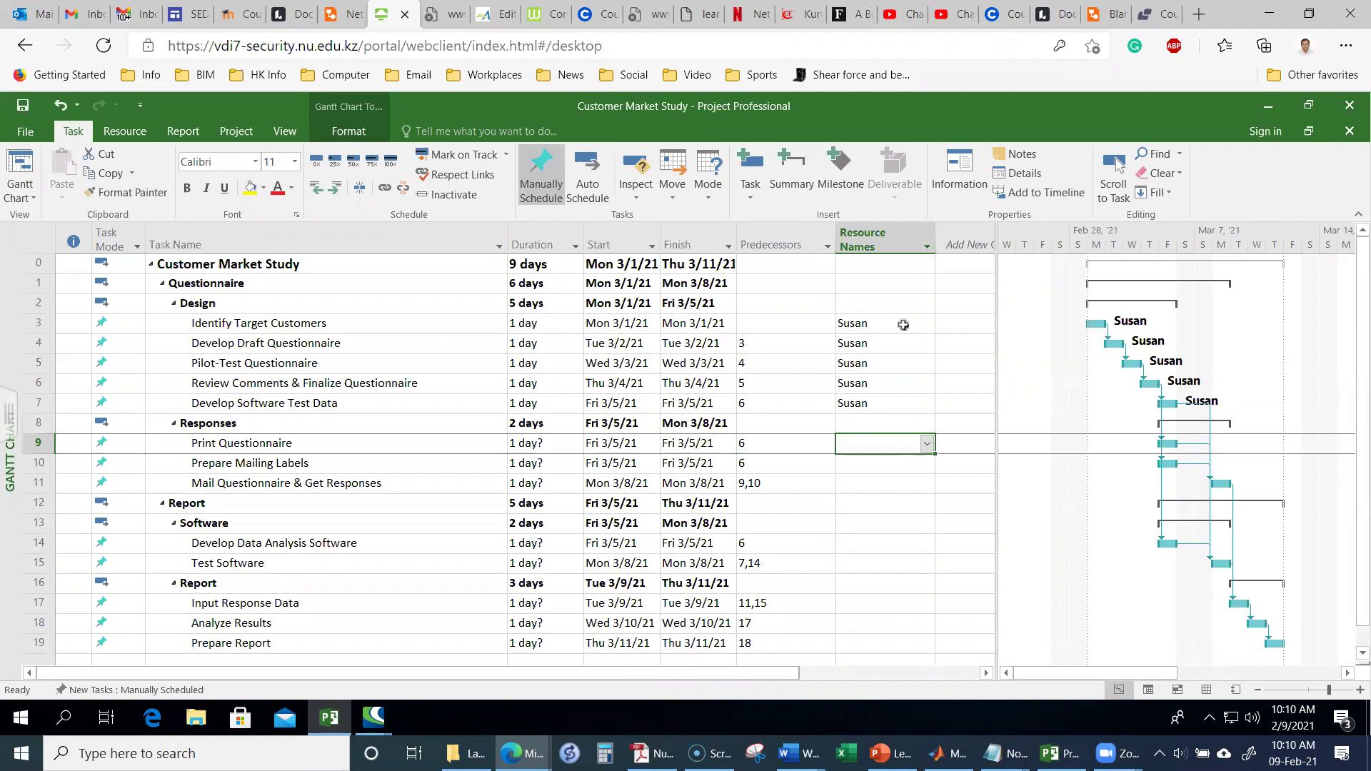
{"action": "type", "text": "Steve"}
{"action": "key", "text": "Return"}
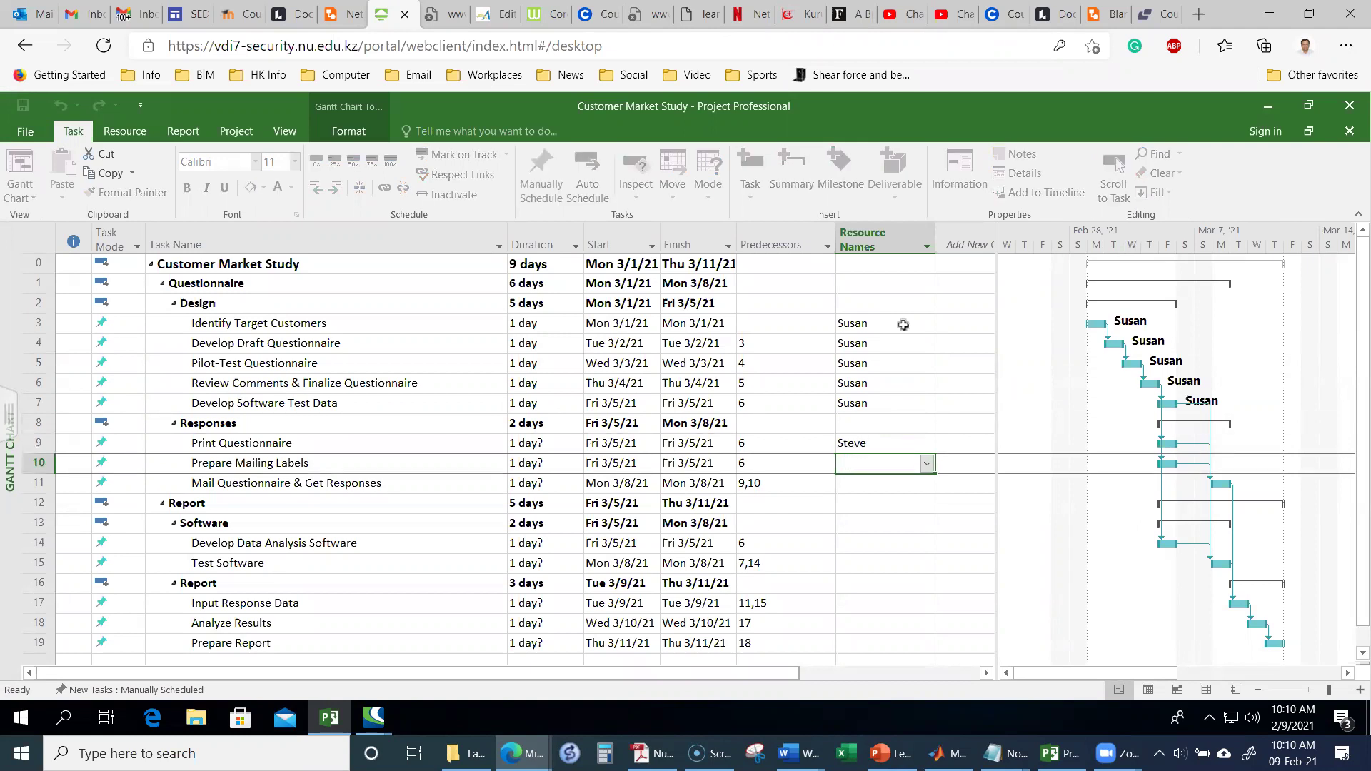
{"action": "type", "text": "Steve"}
{"action": "key", "text": "Return"}
{"action": "type", "text": "Stev"}
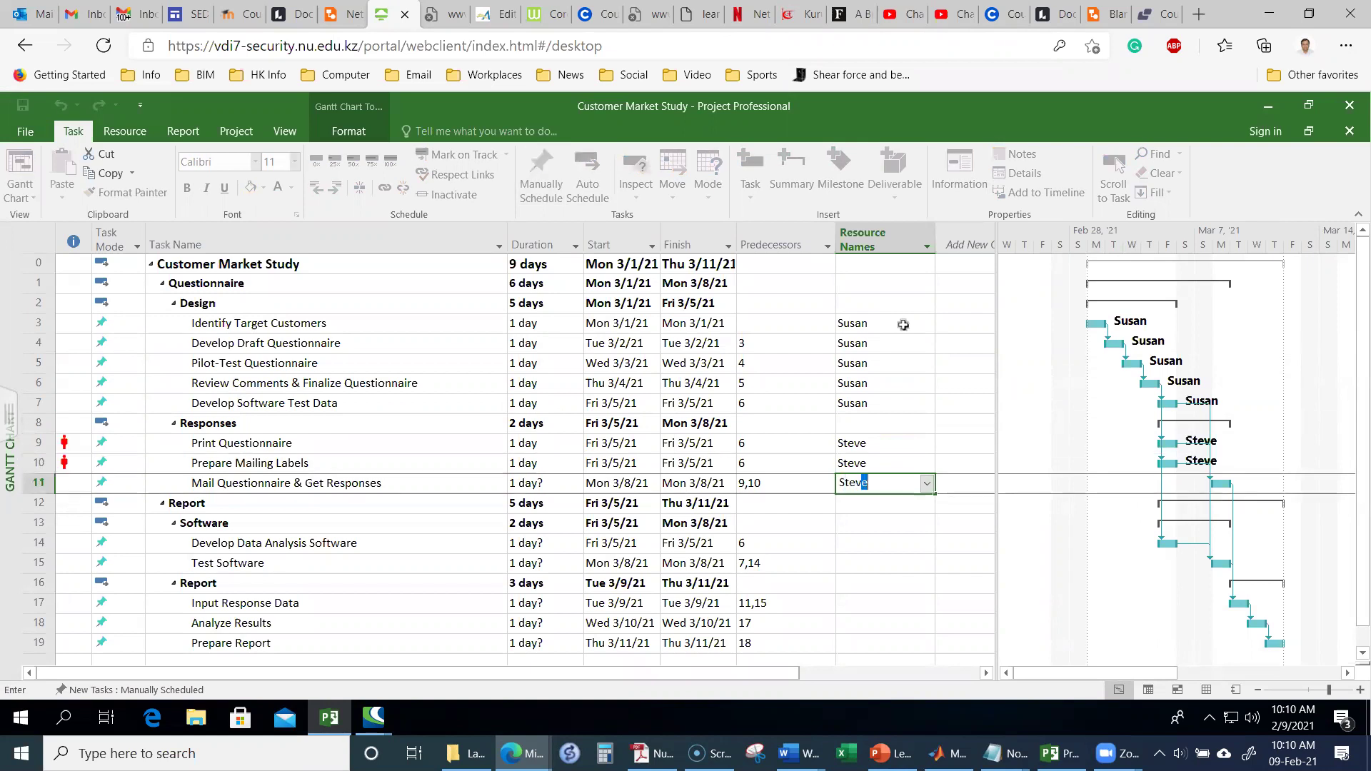
{"action": "key", "text": "Return"}
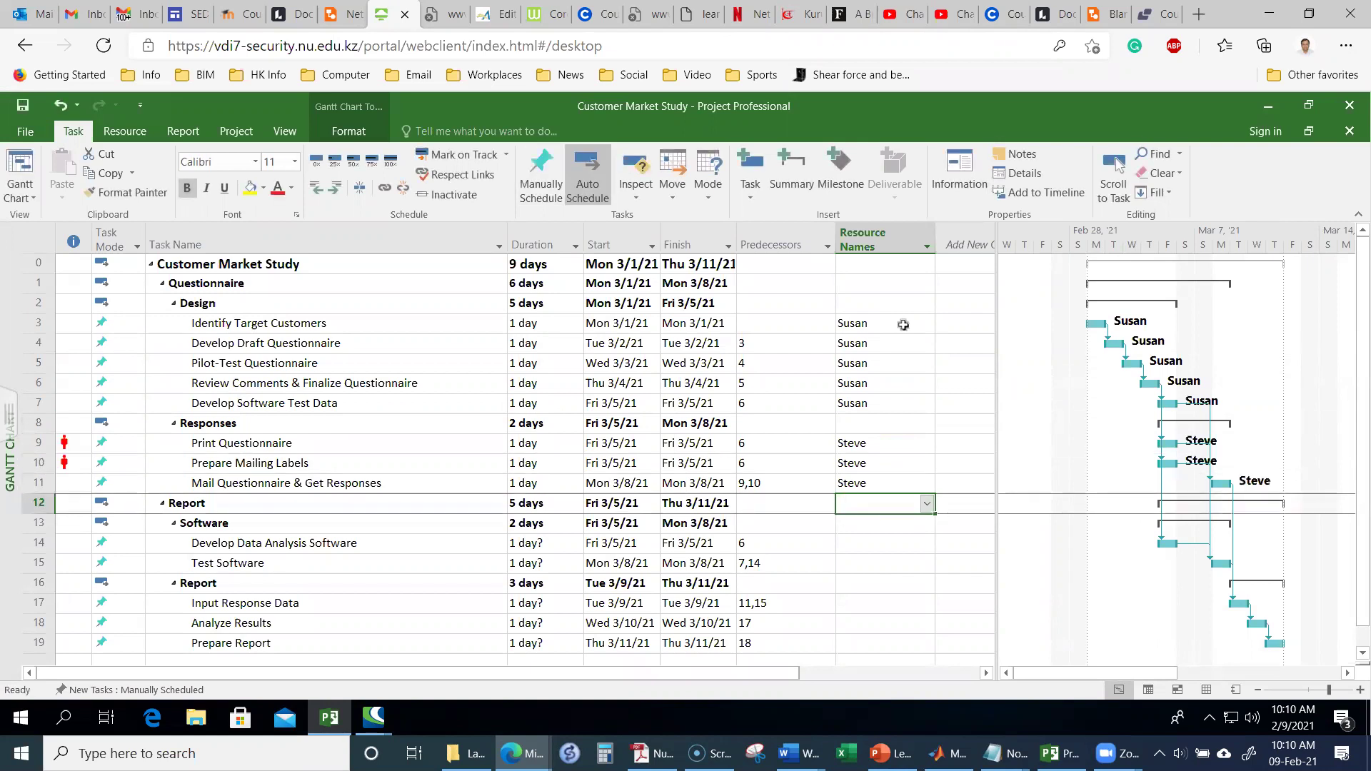
Step: Assign Andy to Develop Data Analysis Software and Test Software
{"action": "key", "text": "Down"}
{"action": "key", "text": "Down"}
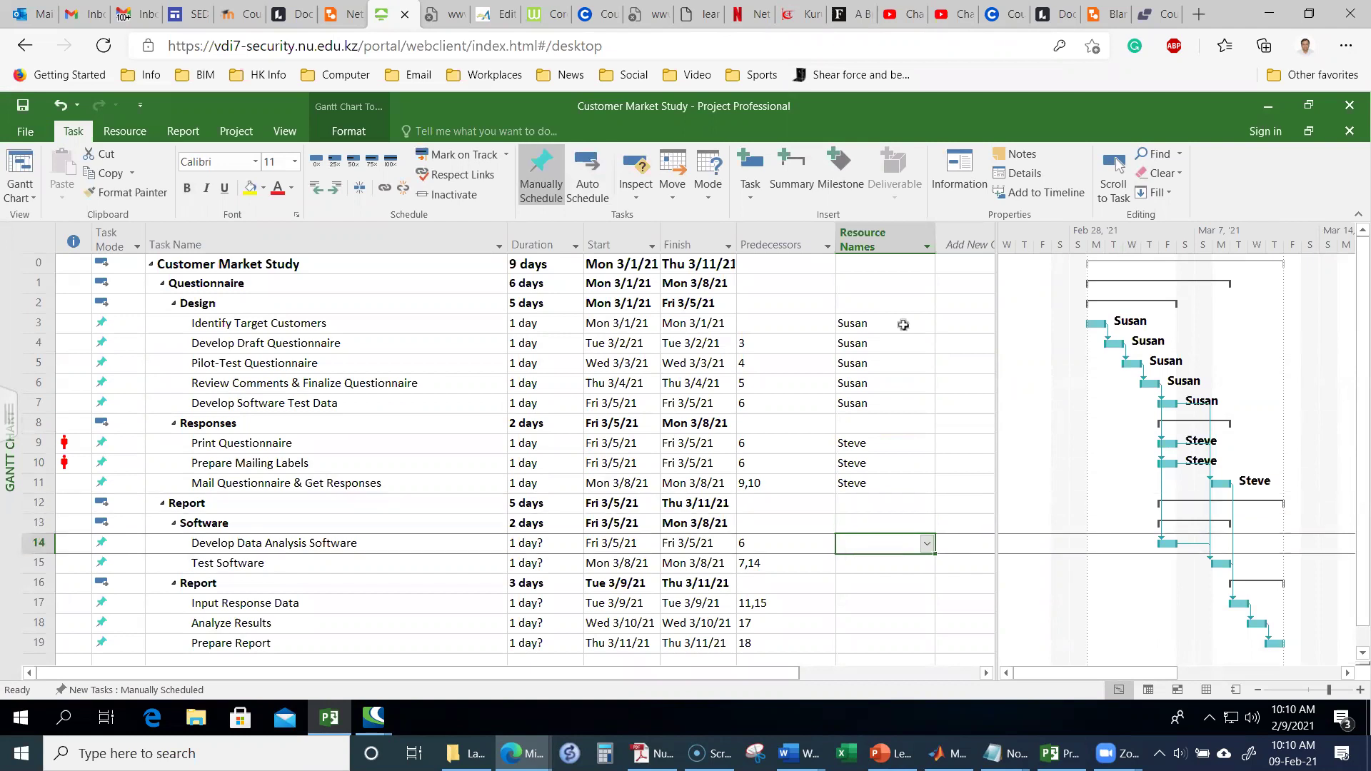
{"action": "type", "text": "Andy"}
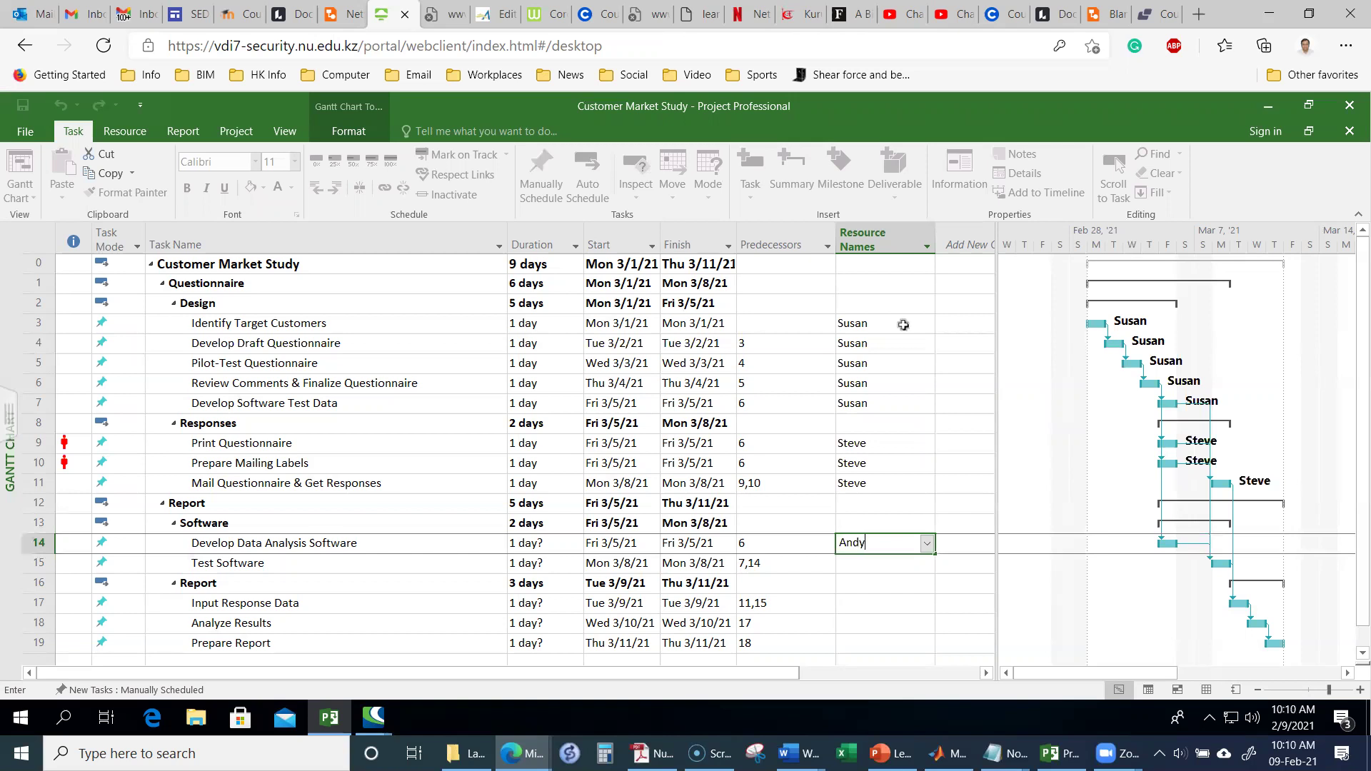
{"action": "key", "text": "Return"}
{"action": "type", "text": "And"}
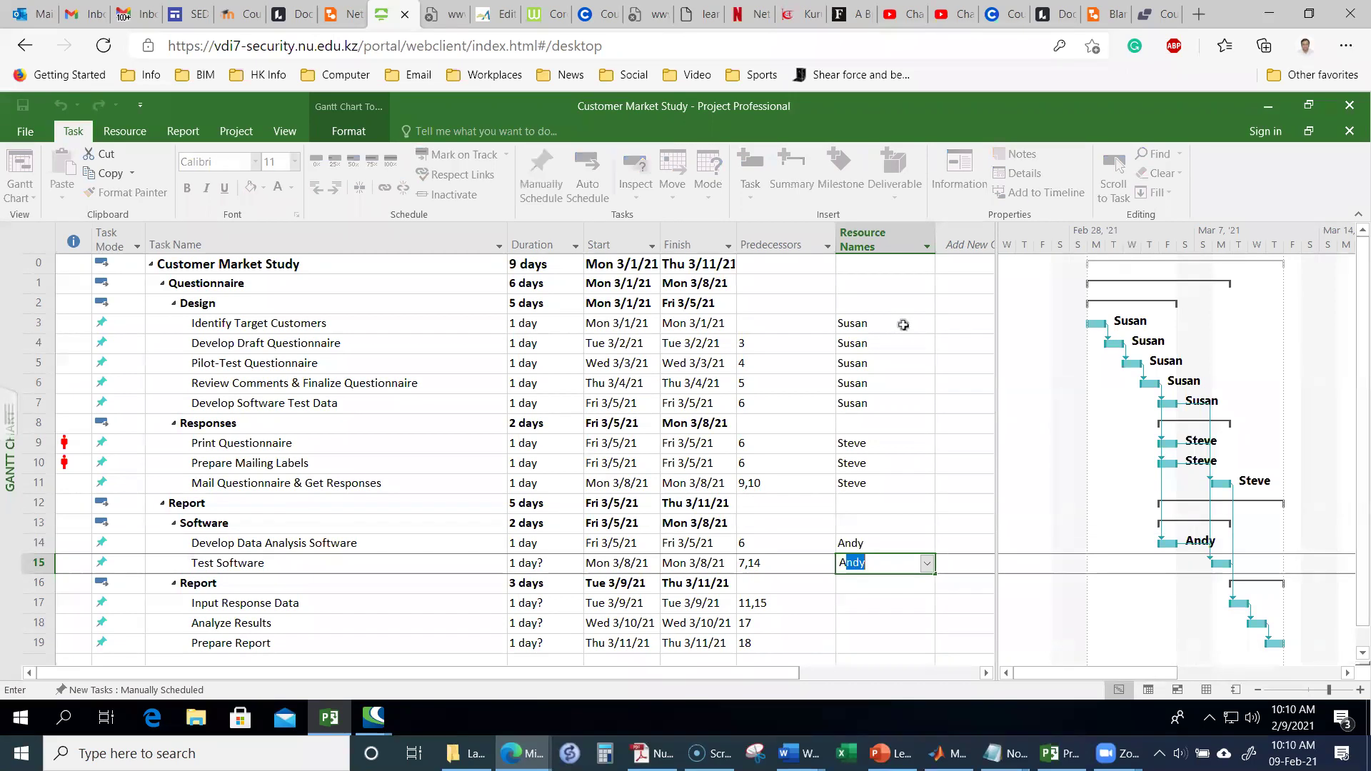
{"action": "type", "text": "y"}
{"action": "key", "text": "Return"}
{"action": "key", "text": "Return"}
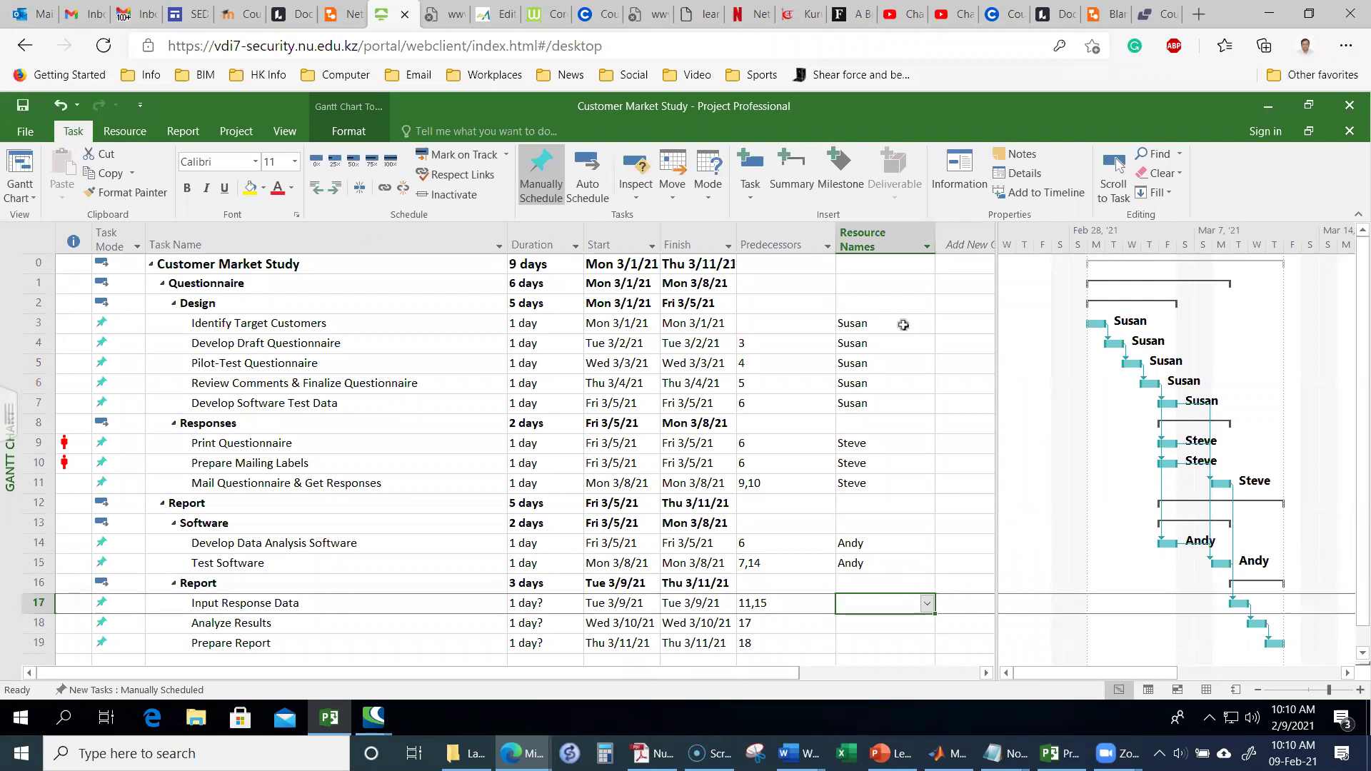
Step: Assign Jim to Input Response Data and Analyze Results
{"action": "type", "text": "Jim"}
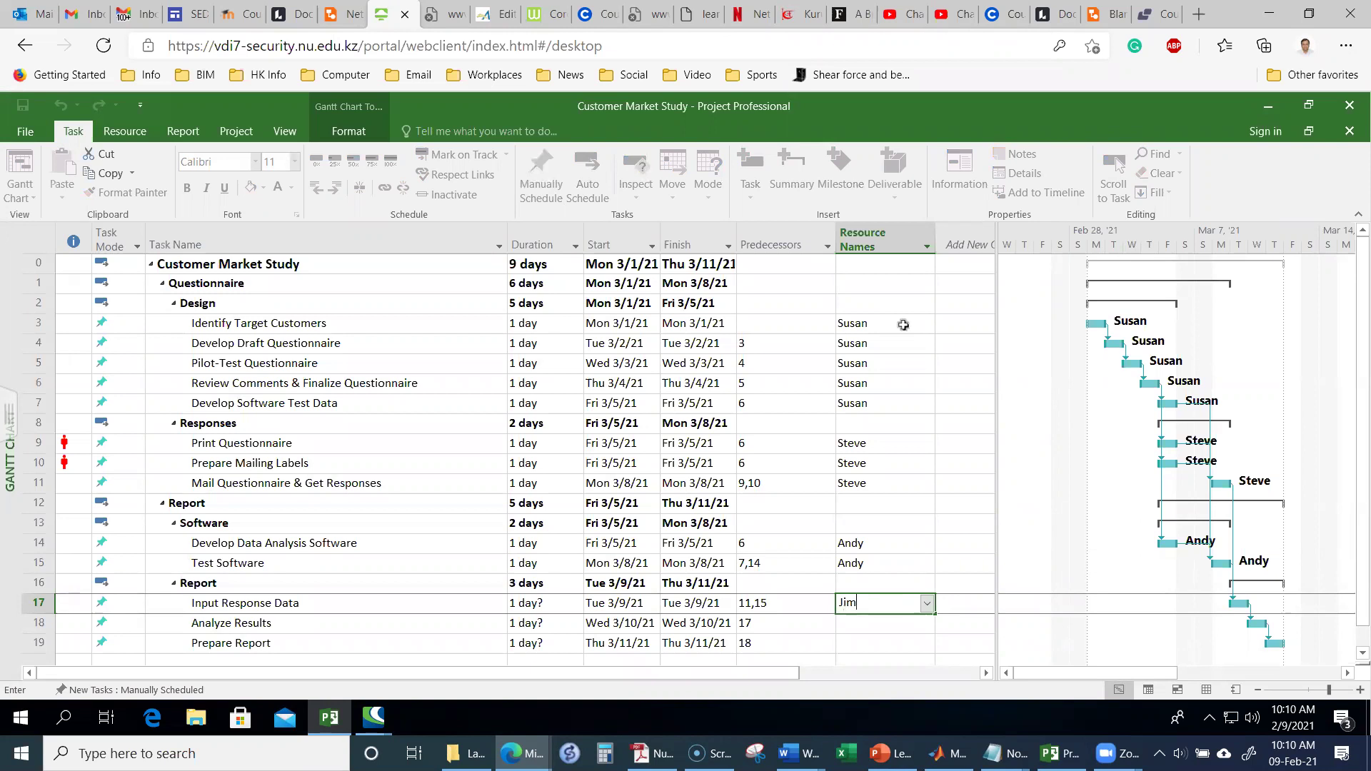
{"action": "key", "text": "Return"}
{"action": "type", "text": "Jim"}
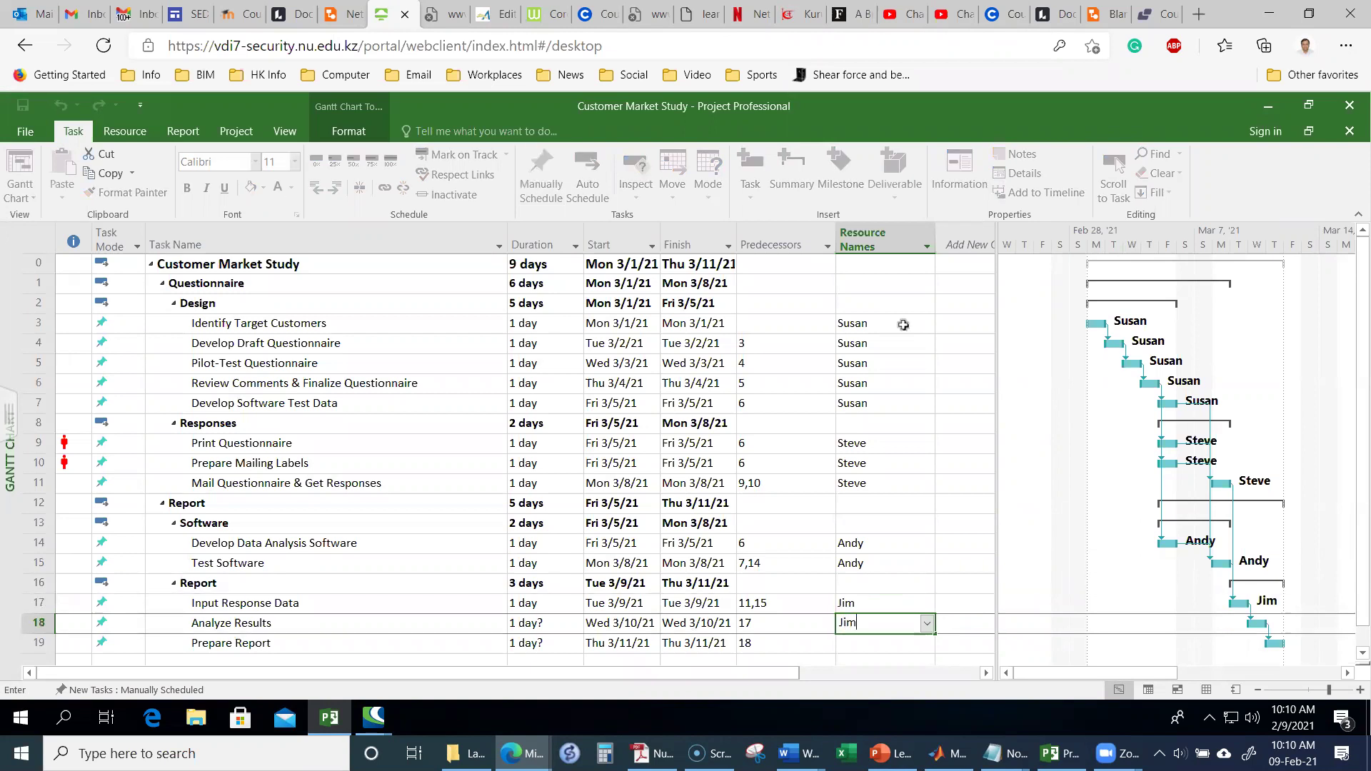
{"action": "key", "text": "Return"}
{"action": "key", "text": "Return"}
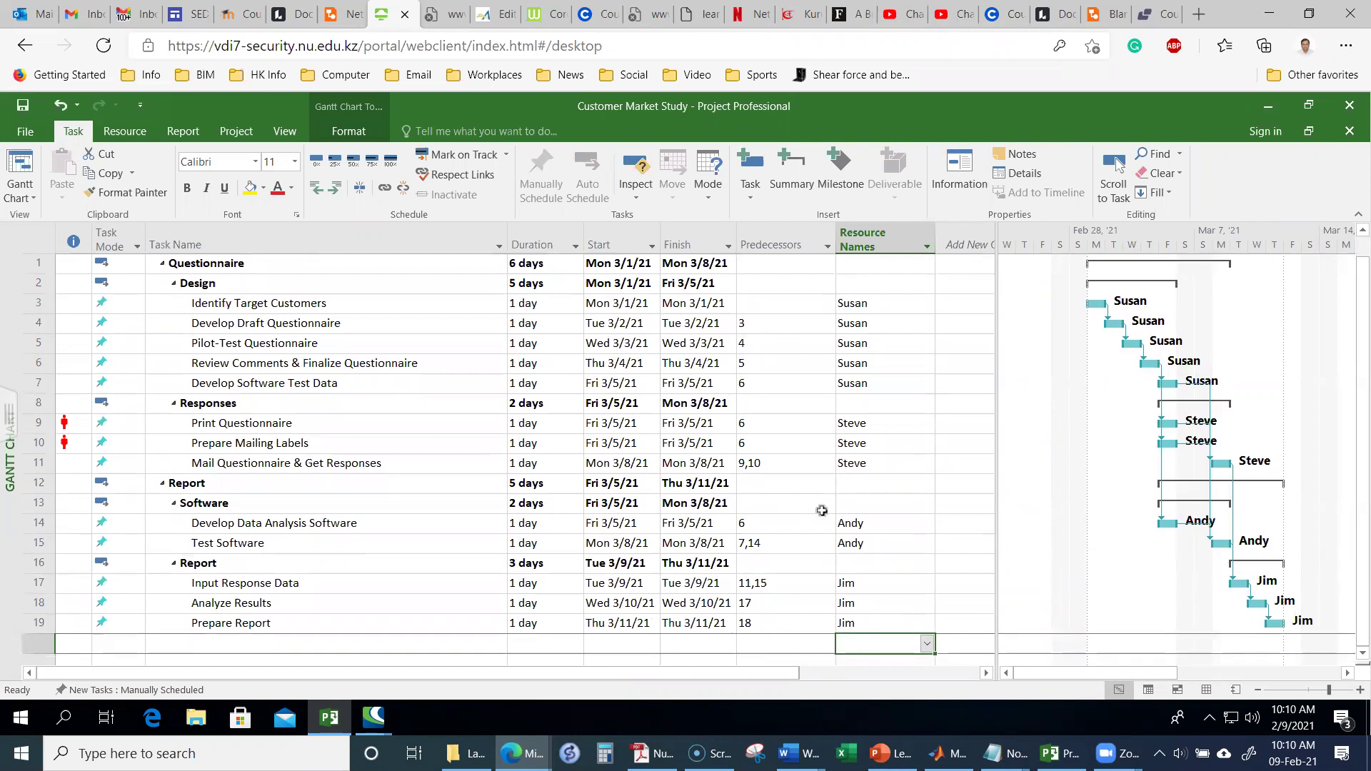
{"action": "scroll", "coordinate": [899, 509], "scroll_direction": "up", "scroll_amount": 1}
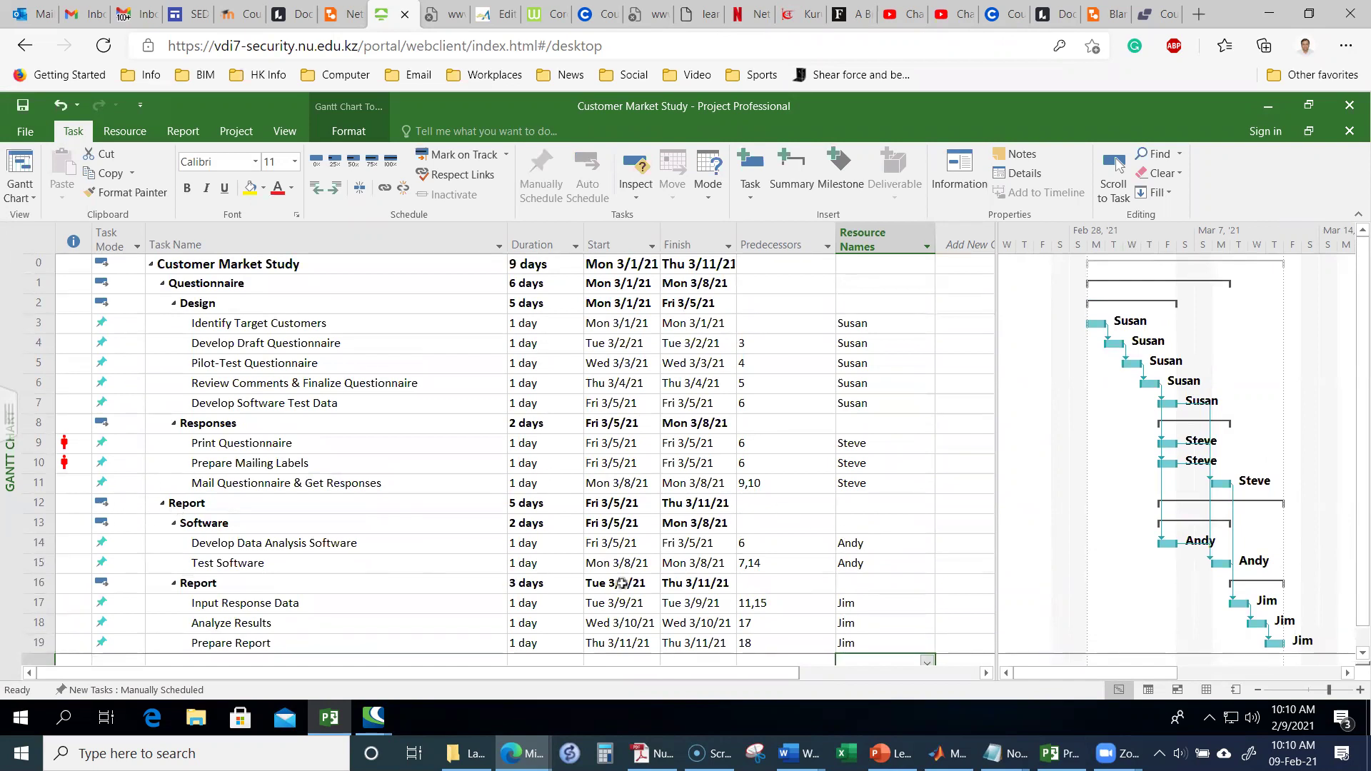
{"action": "left_click", "coordinate": [860, 503]}
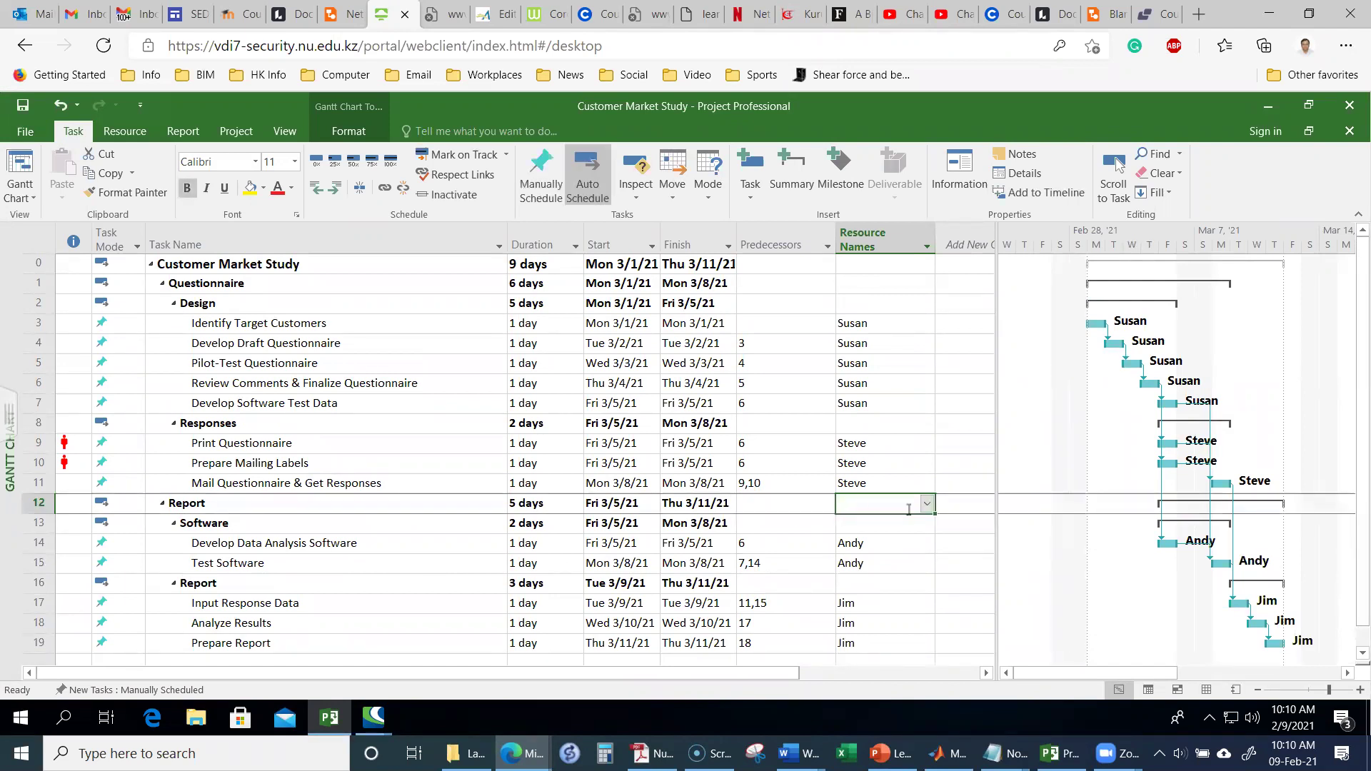
Step: Give the Report summary rows Jim and the Software summary Andy
{"action": "type", "text": "Jim"}
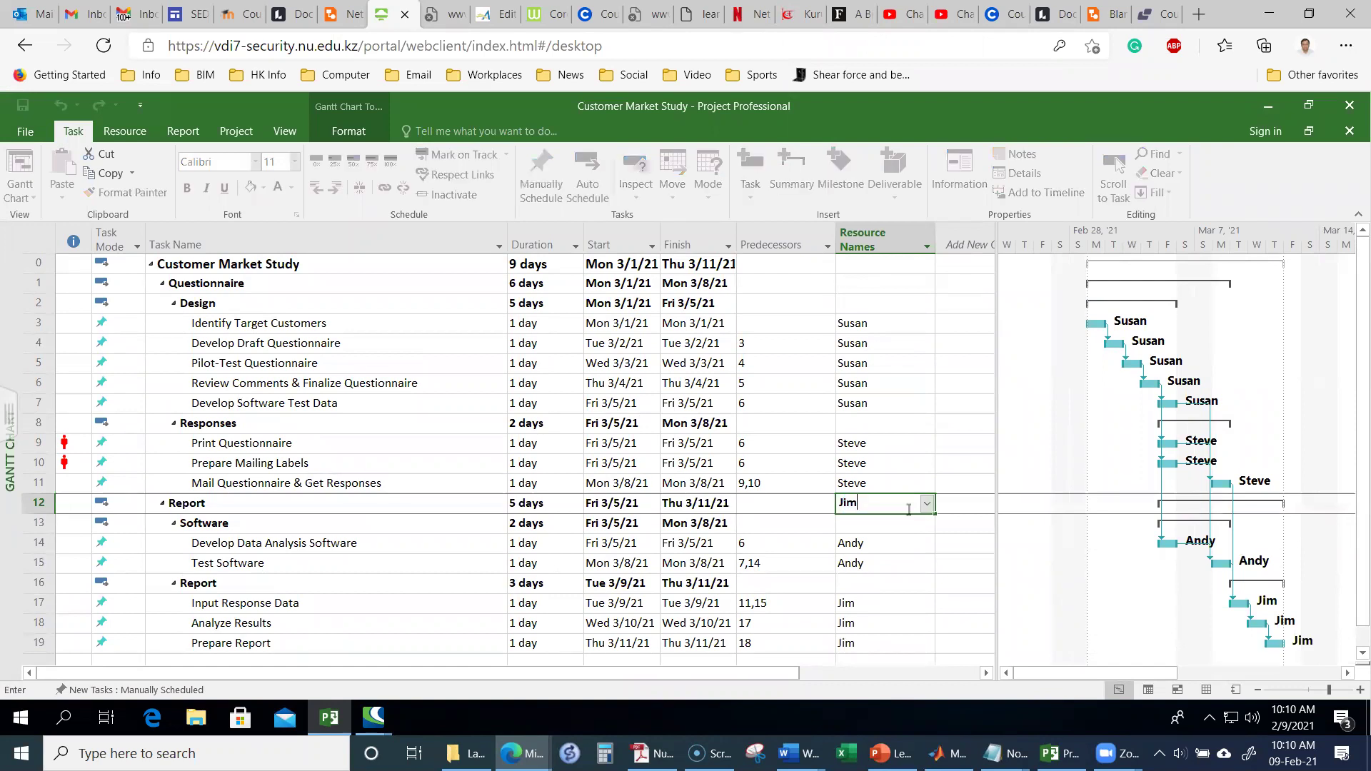
{"action": "key", "text": "Return"}
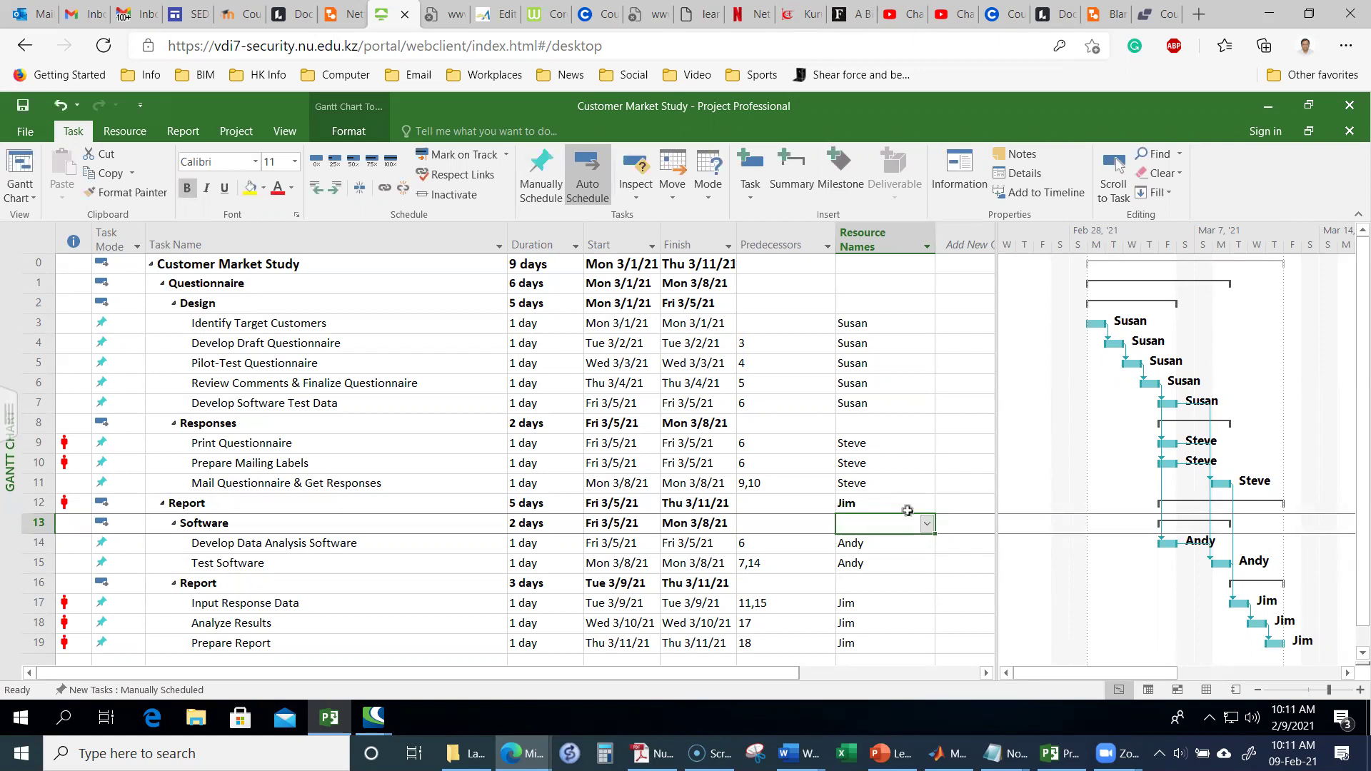
{"action": "type", "text": "A"}
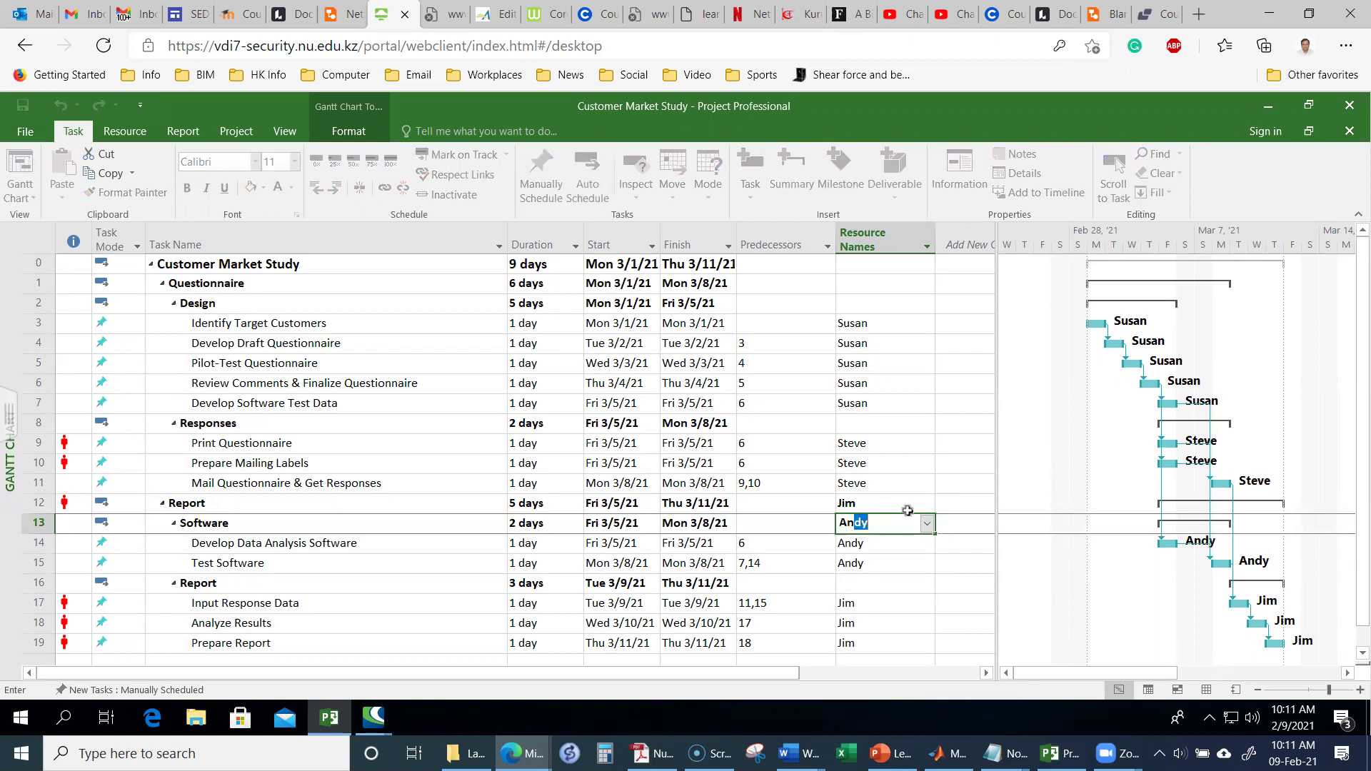
{"action": "type", "text": "n"}
{"action": "key", "text": "Return"}
{"action": "key", "text": "Return"}
{"action": "key", "text": "Return"}
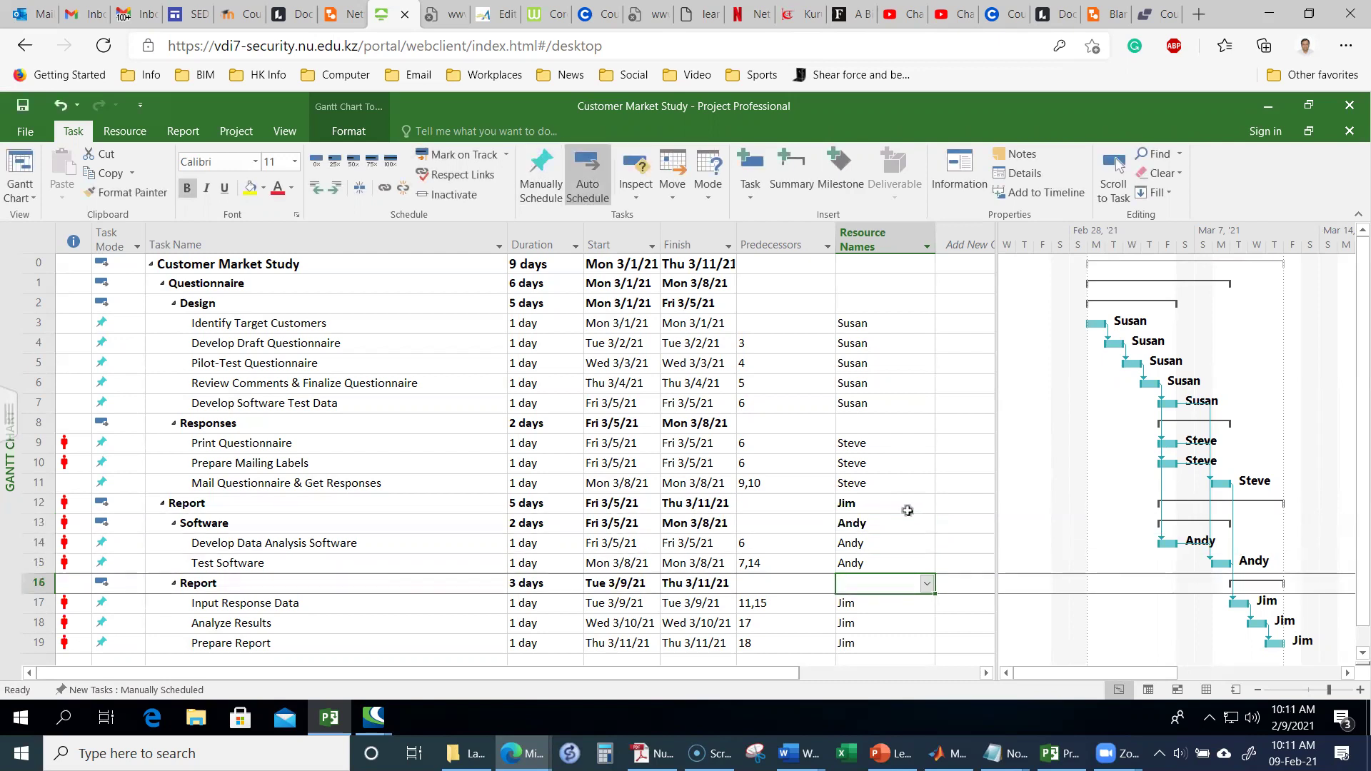
{"action": "type", "text": "Jim"}
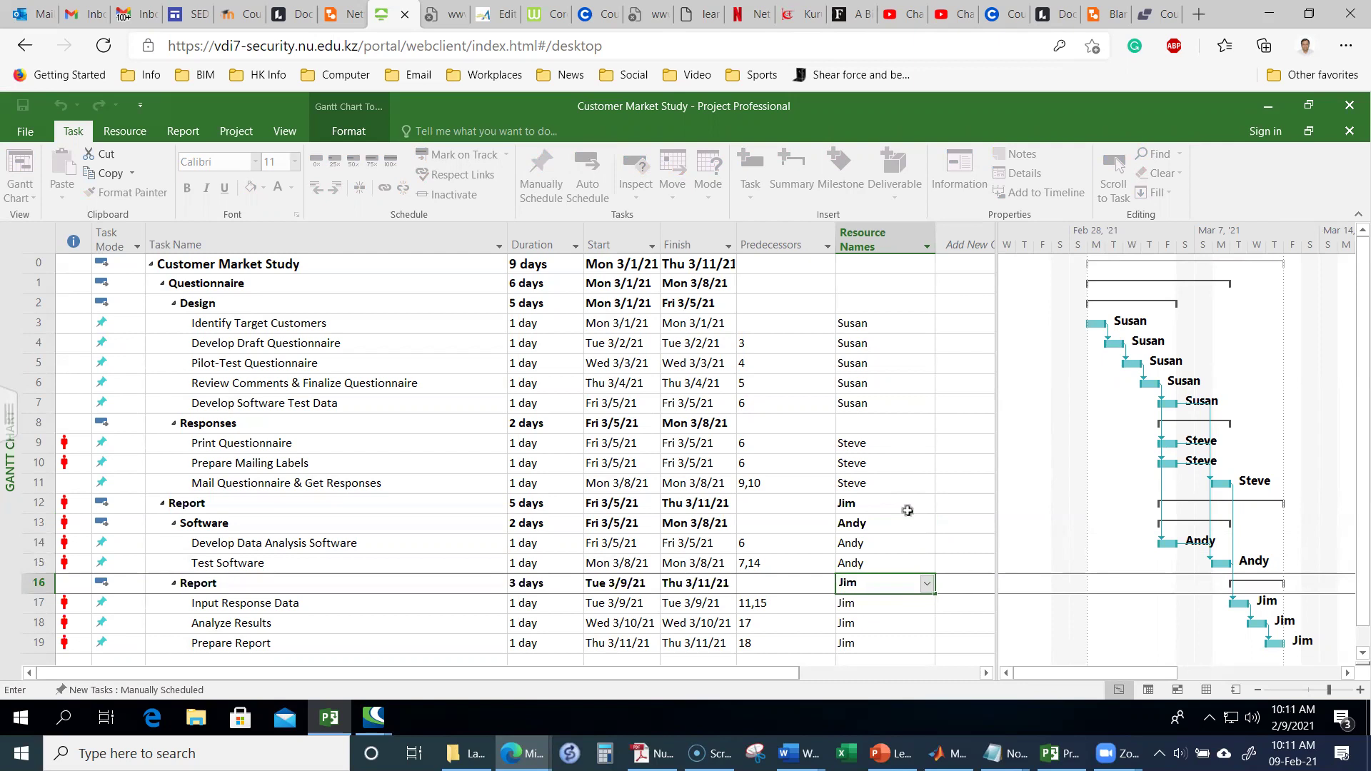
{"action": "key", "text": "Return"}
{"action": "key", "text": "Up"}
{"action": "key", "text": "Up"}
{"action": "key", "text": "Up"}
{"action": "key", "text": "Up"}
{"action": "key", "text": "Up"}
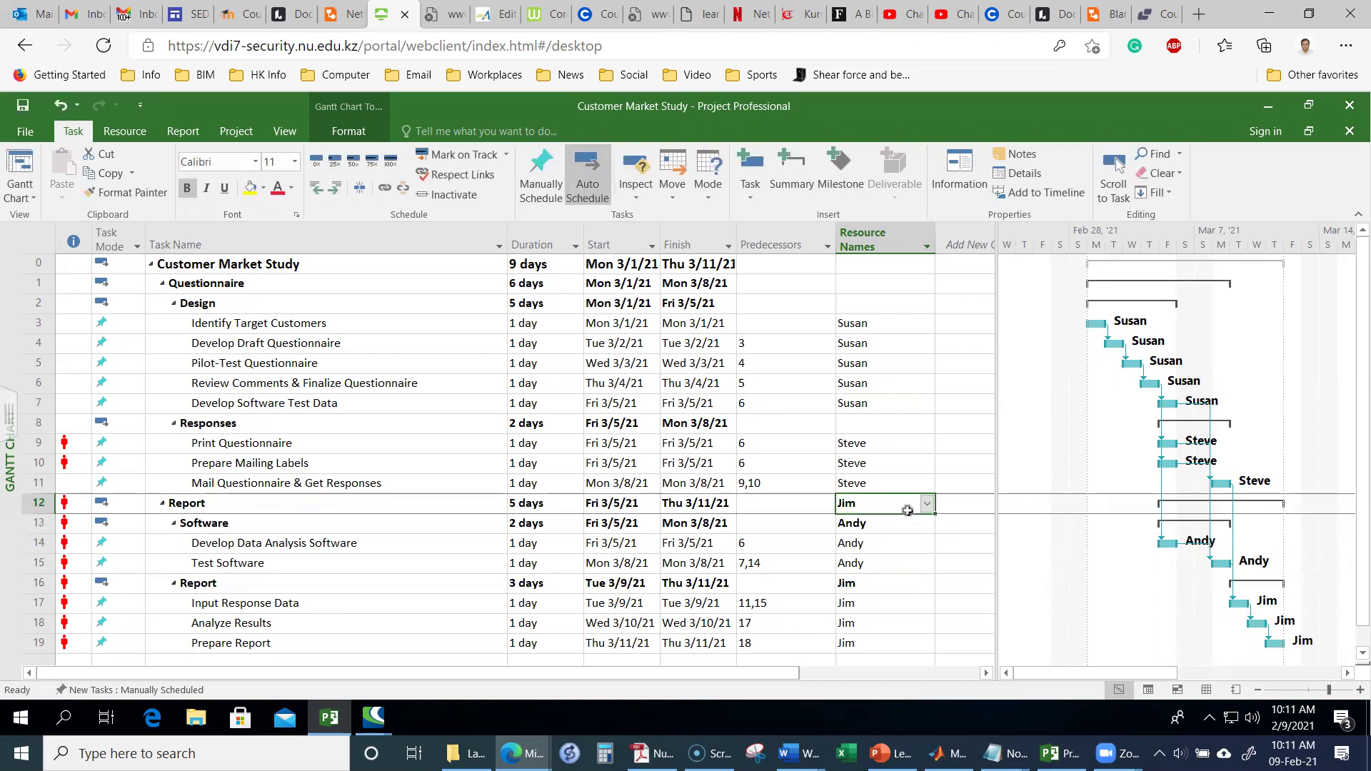
{"action": "key", "text": "Up"}
{"action": "key", "text": "Up"}
{"action": "key", "text": "Up"}
{"action": "key", "text": "Up"}
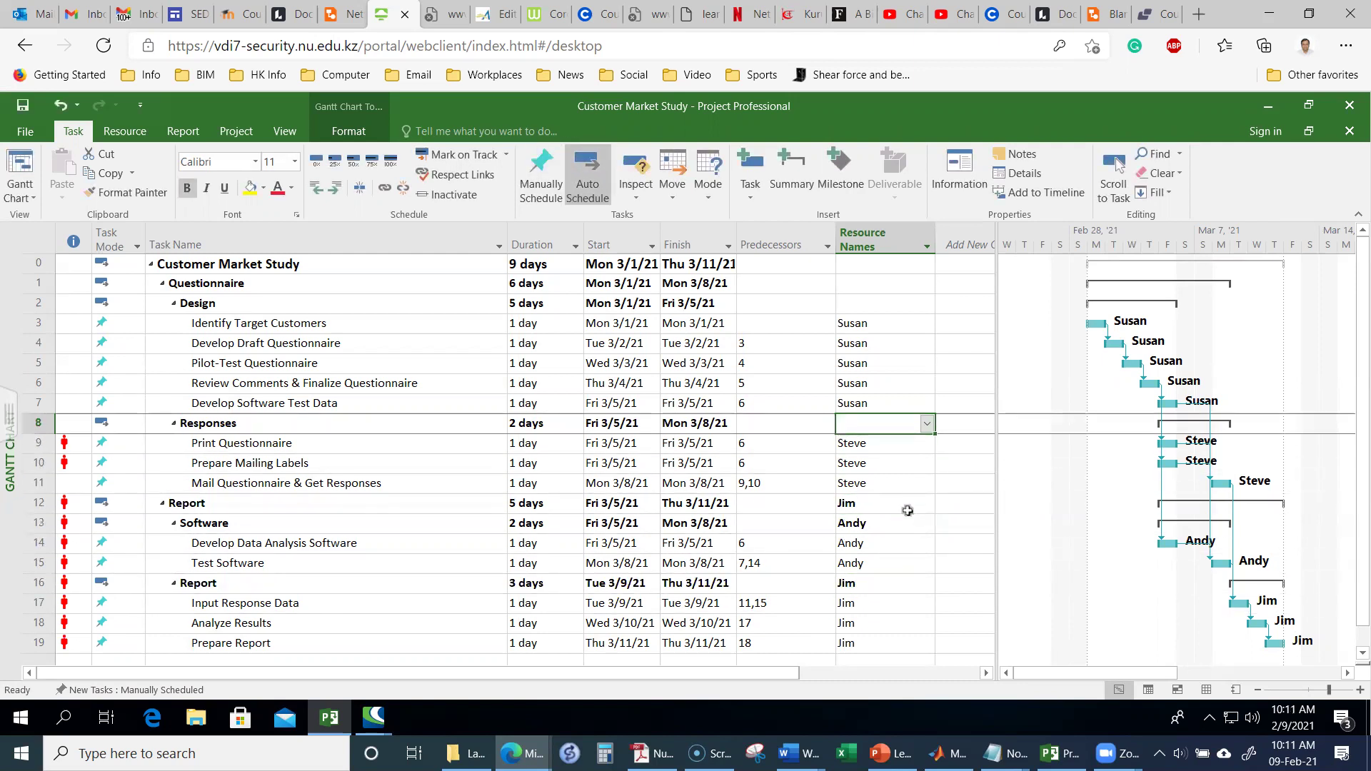
Step: Assign Steve to the Responses summary and Susan to the Design and Questionnaire summaries
{"action": "type", "text": "Steve"}
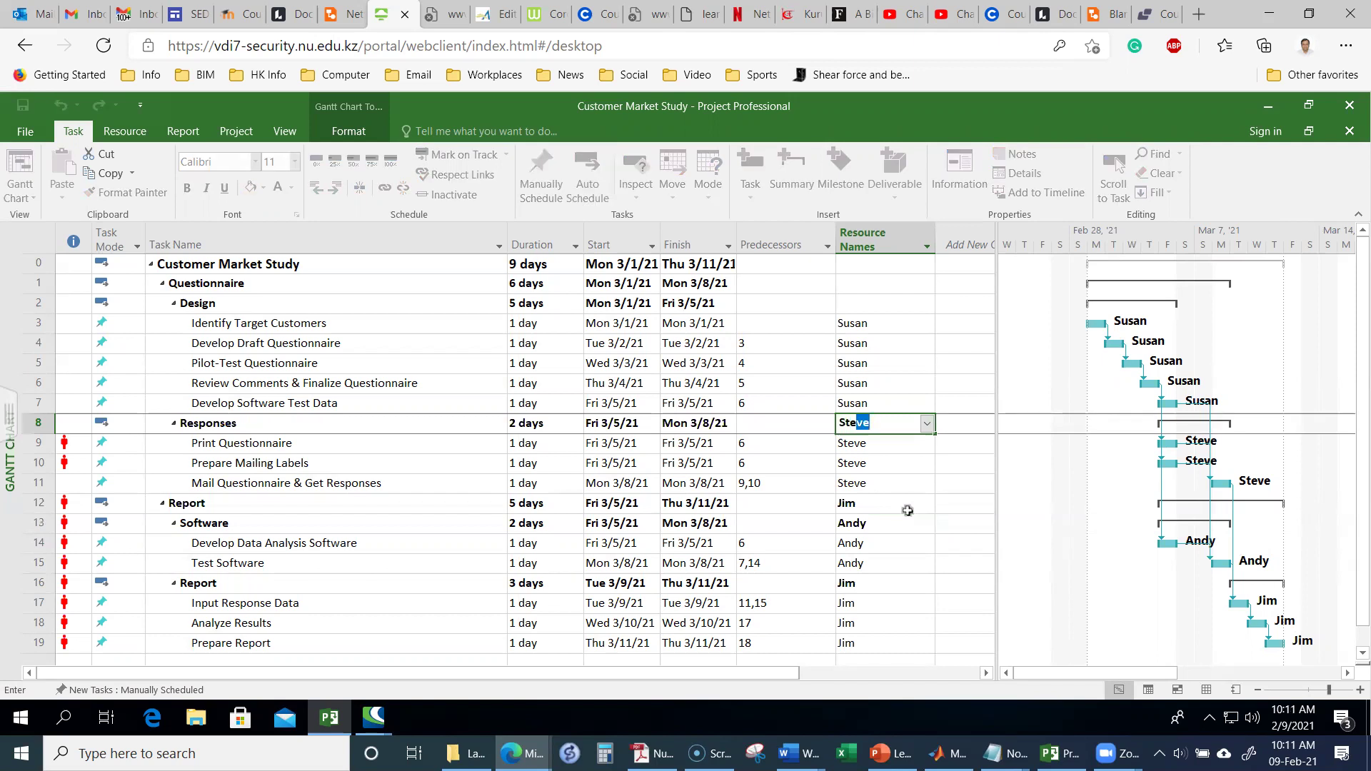
{"action": "key", "text": "Return"}
{"action": "key", "text": "Up"}
{"action": "key", "text": "Up"}
{"action": "key", "text": "Up"}
{"action": "key", "text": "Up"}
{"action": "key", "text": "Up"}
{"action": "key", "text": "Up"}
{"action": "key", "text": "Up"}
{"action": "key", "text": "Up"}
{"action": "key", "text": "Up"}
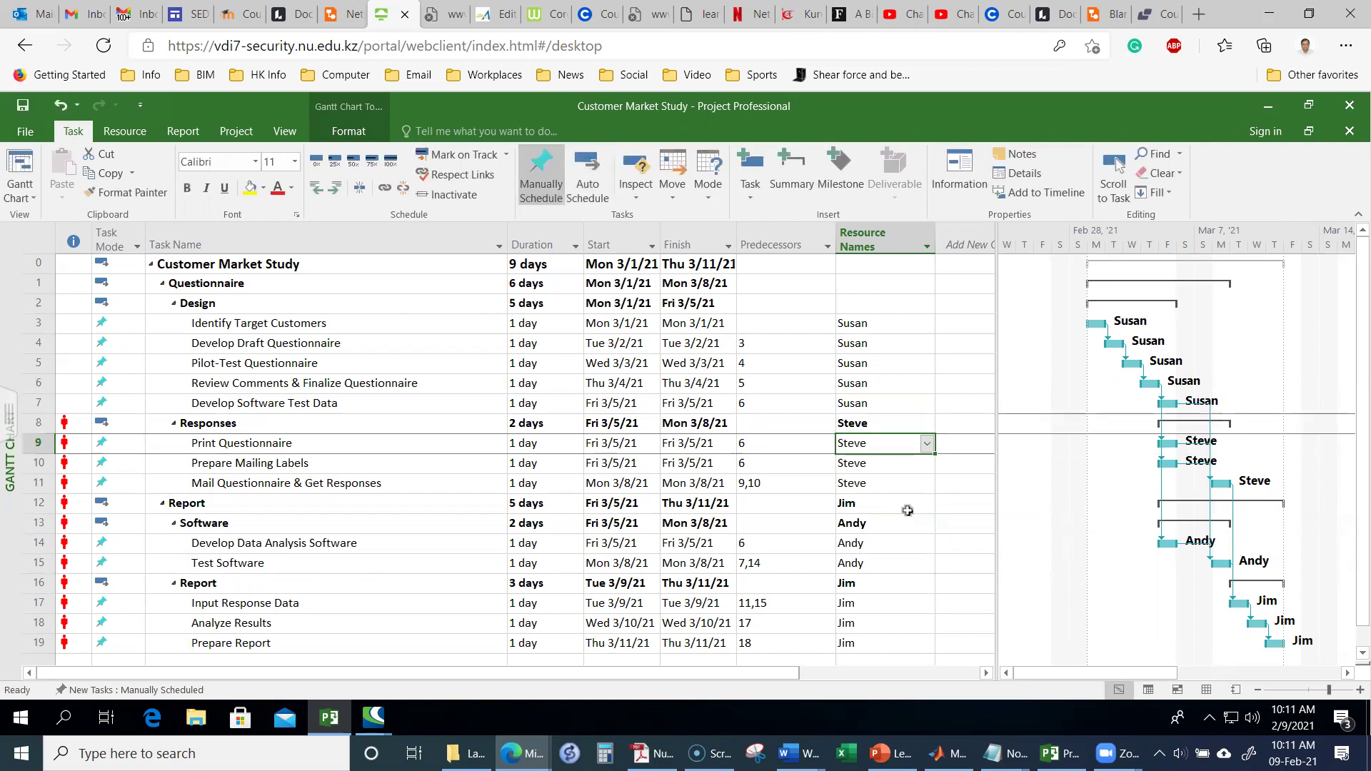
{"action": "key", "text": "Down"}
{"action": "key", "text": "Down"}
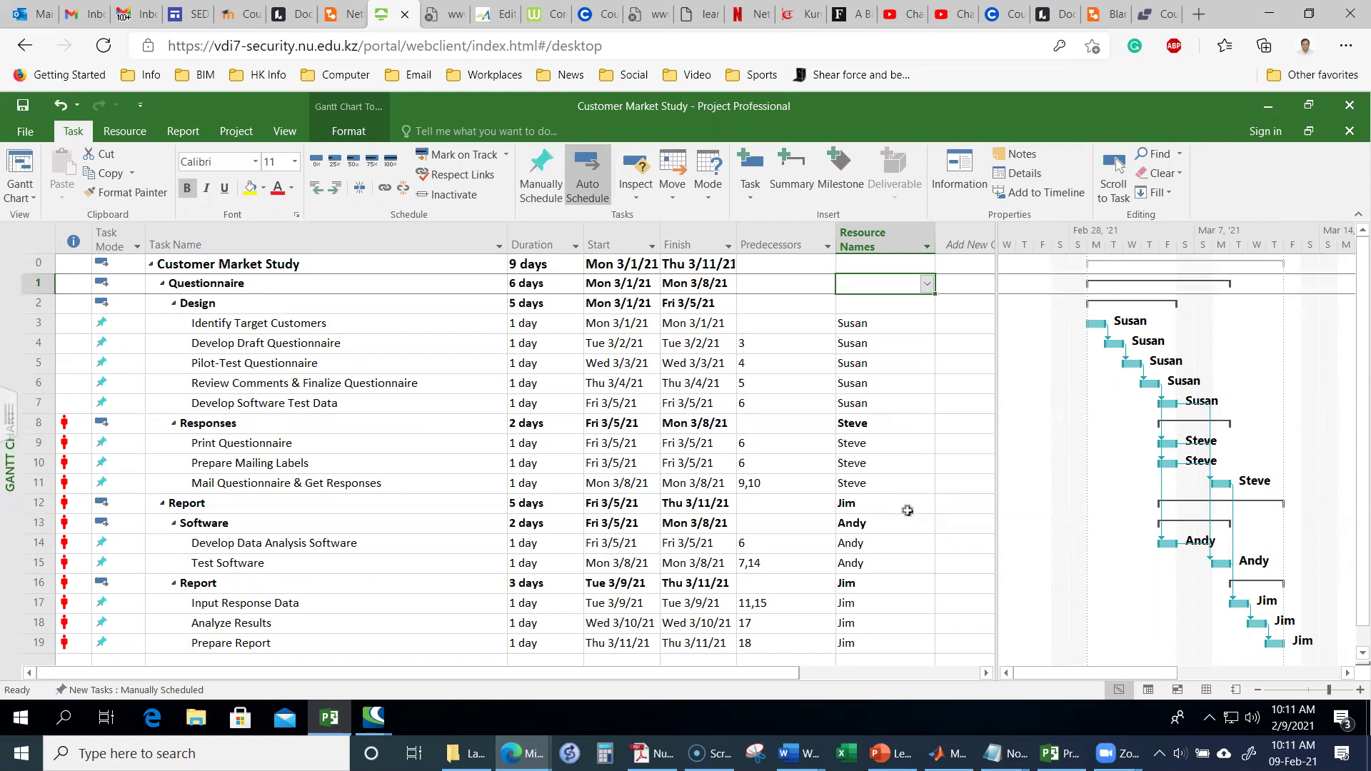
{"action": "type", "text": "S"}
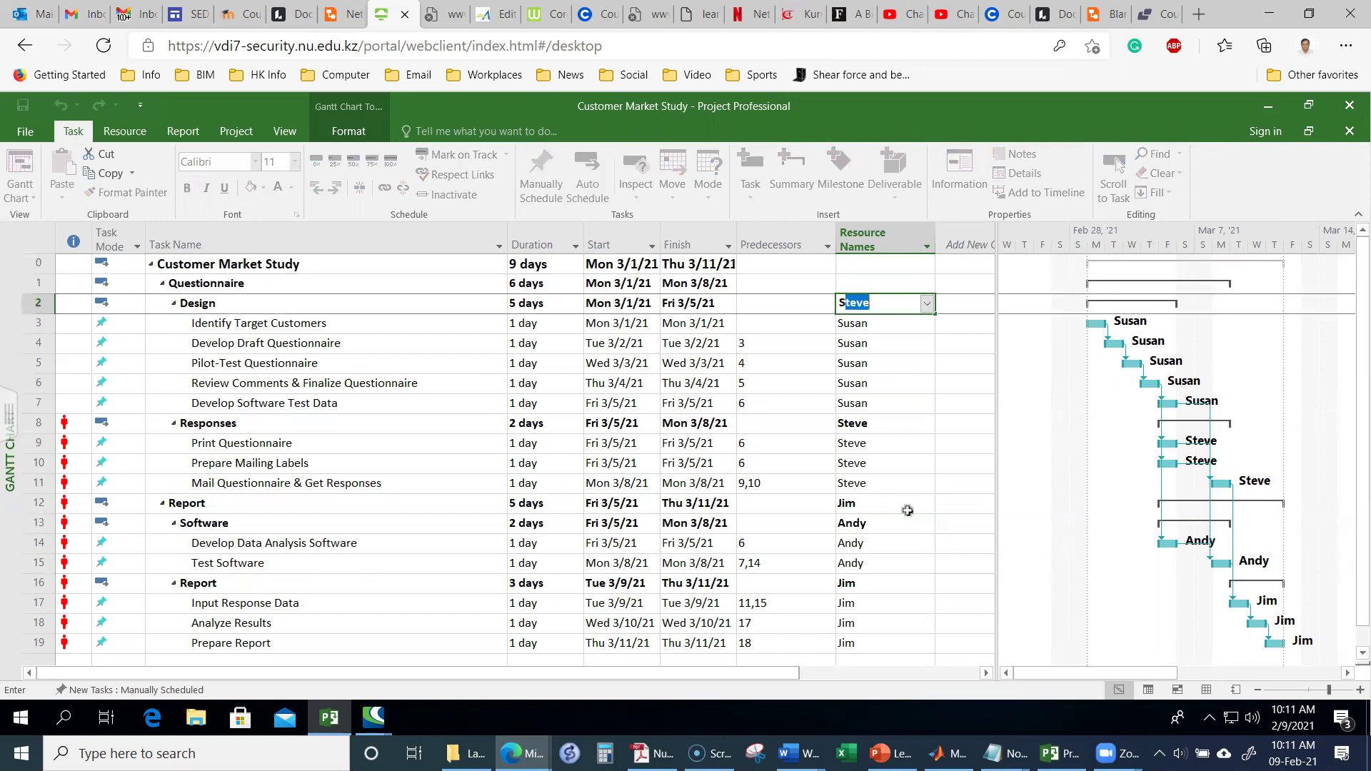
{"action": "type", "text": "usa"}
{"action": "key", "text": "Return"}
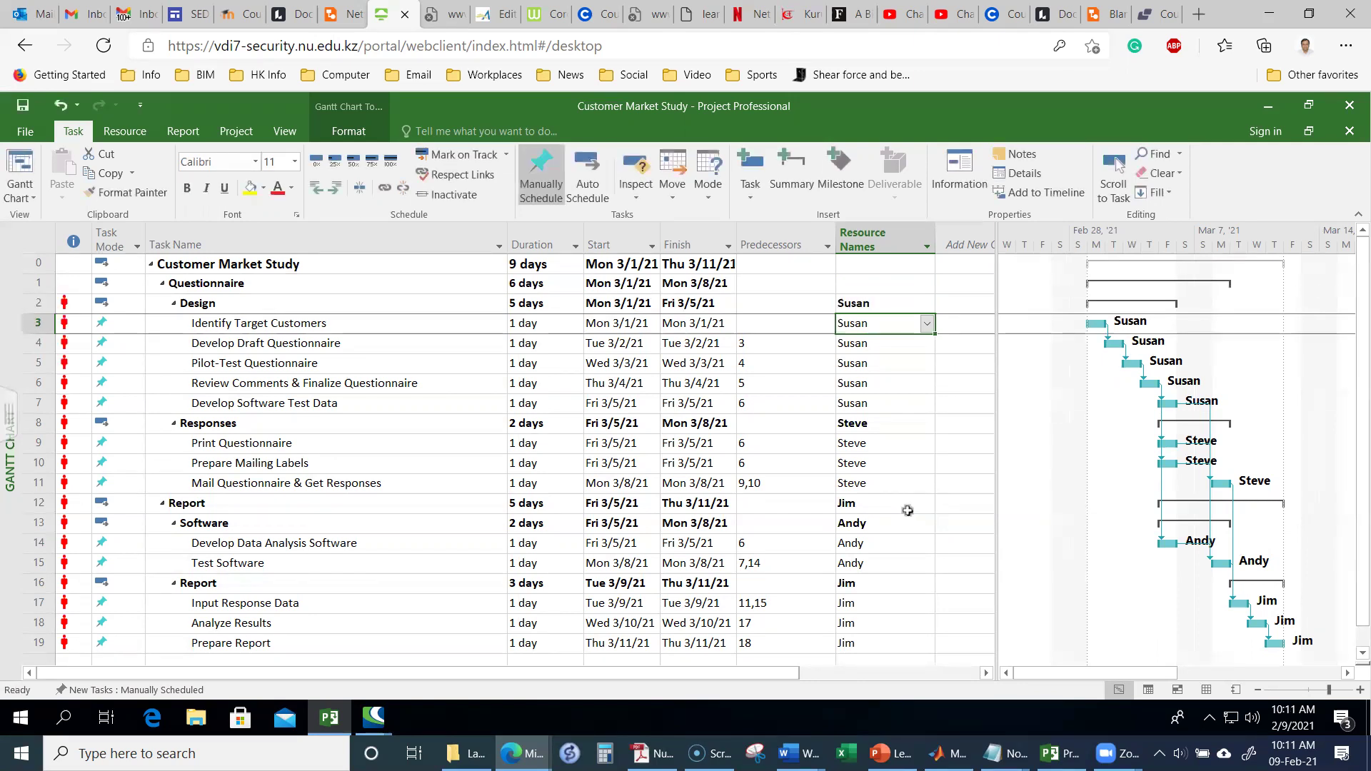
{"action": "key", "text": "Up"}
{"action": "key", "text": "Up"}
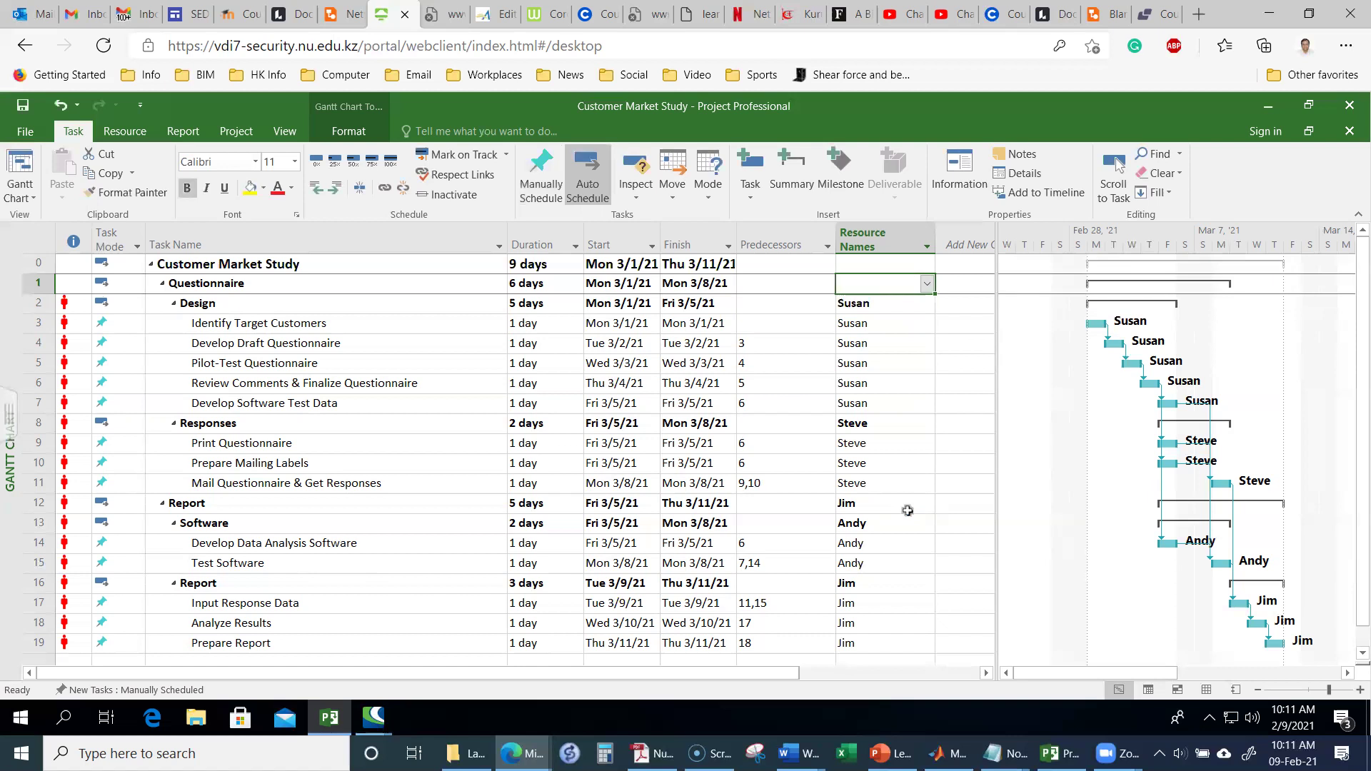
{"action": "type", "text": "Sus"}
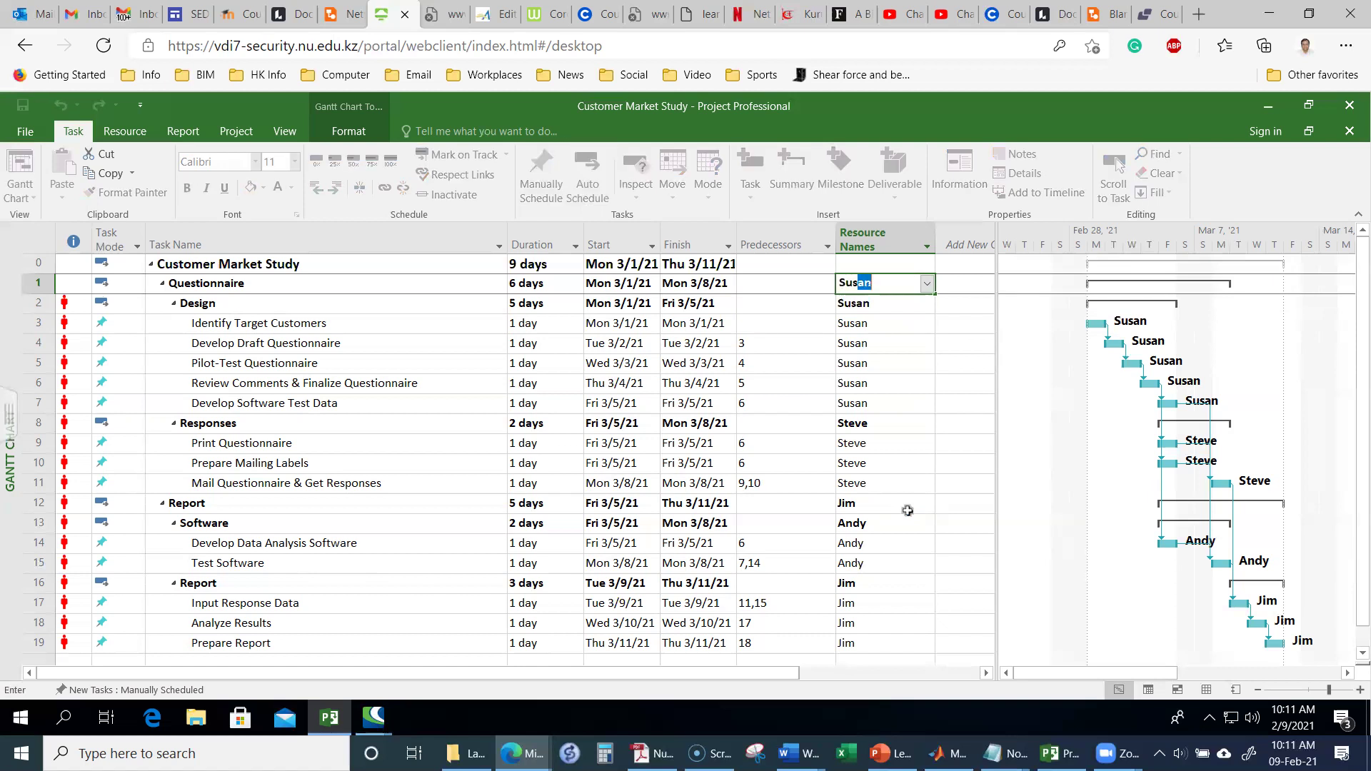
{"action": "type", "text": "an"}
{"action": "key", "text": "Return"}
Step: Try assigning Jim to the project summary task, triggering the budget-resource warning
{"action": "key", "text": "Up"}
{"action": "key", "text": "Up"}
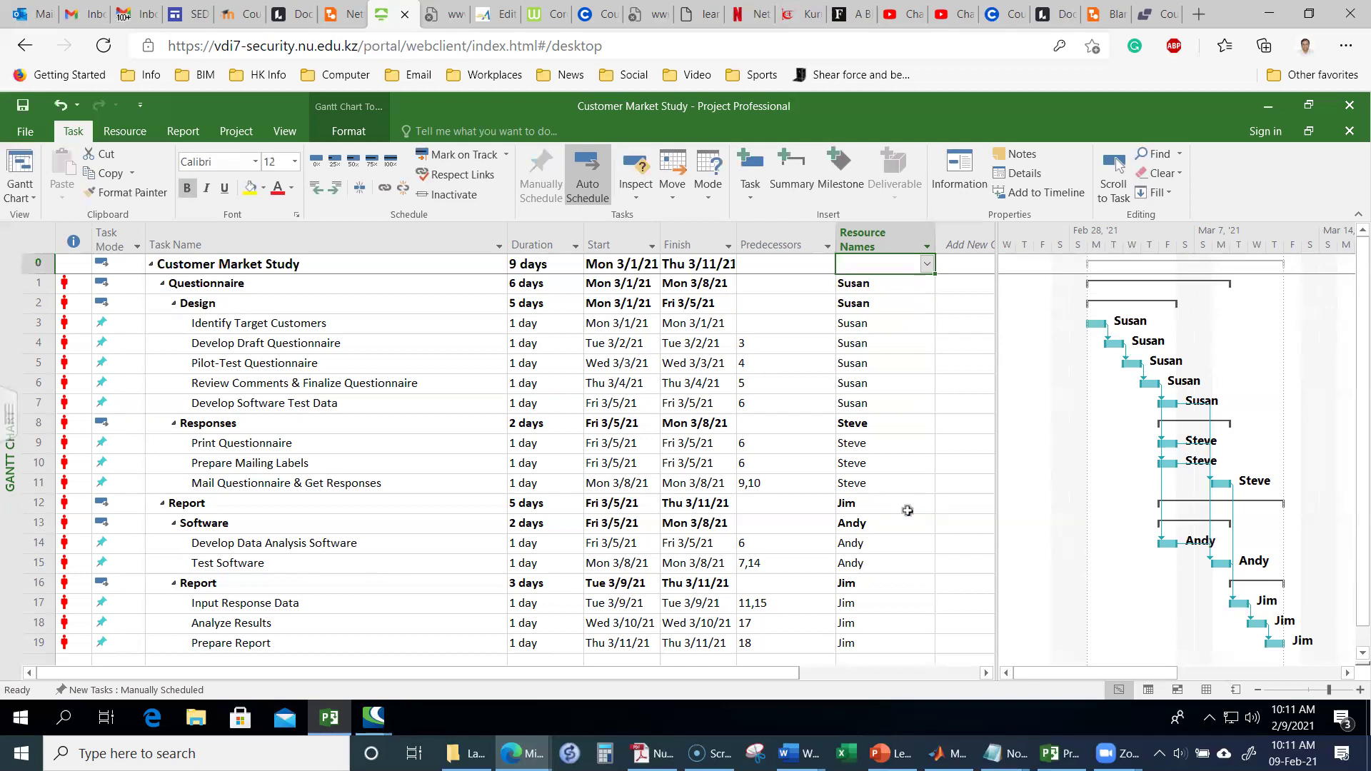
{"action": "type", "text": "Jim"}
{"action": "key", "text": "Return"}
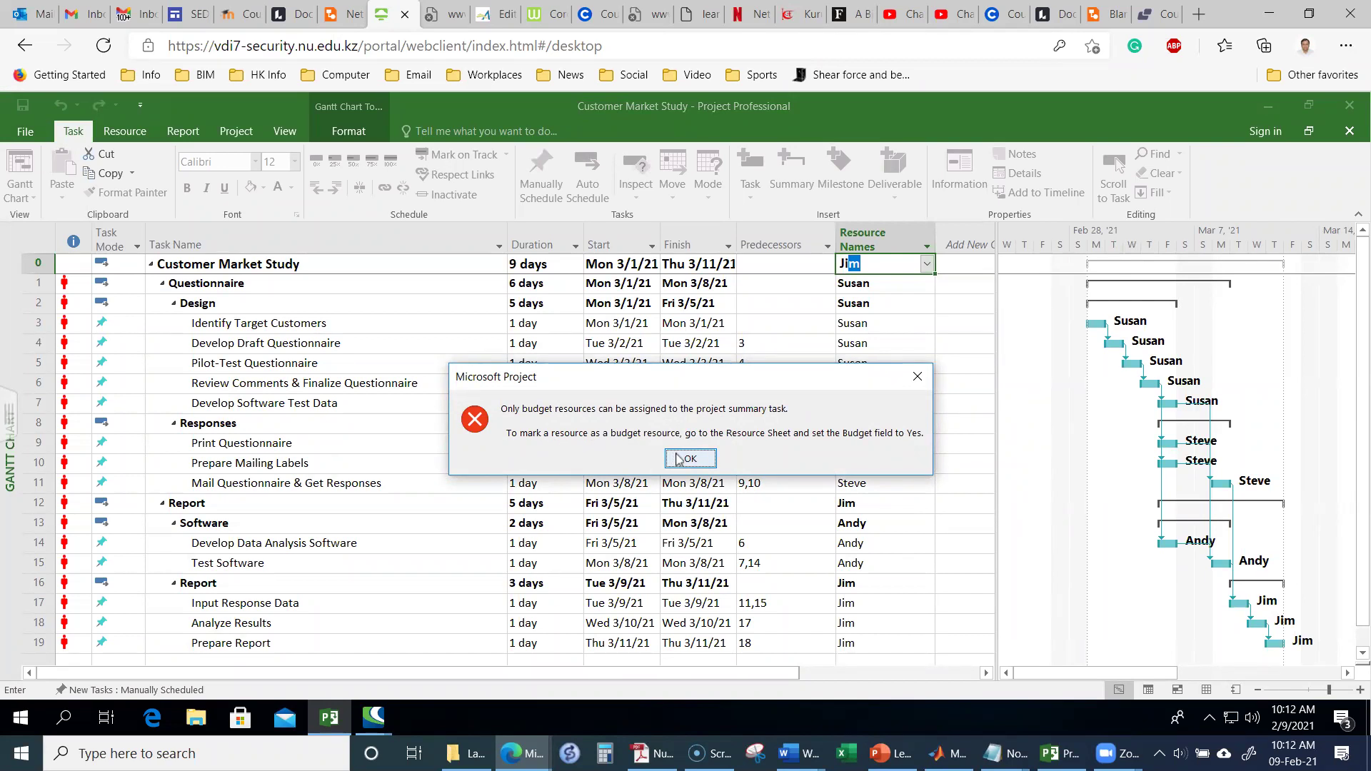
{"action": "left_click", "coordinate": [688, 461]}
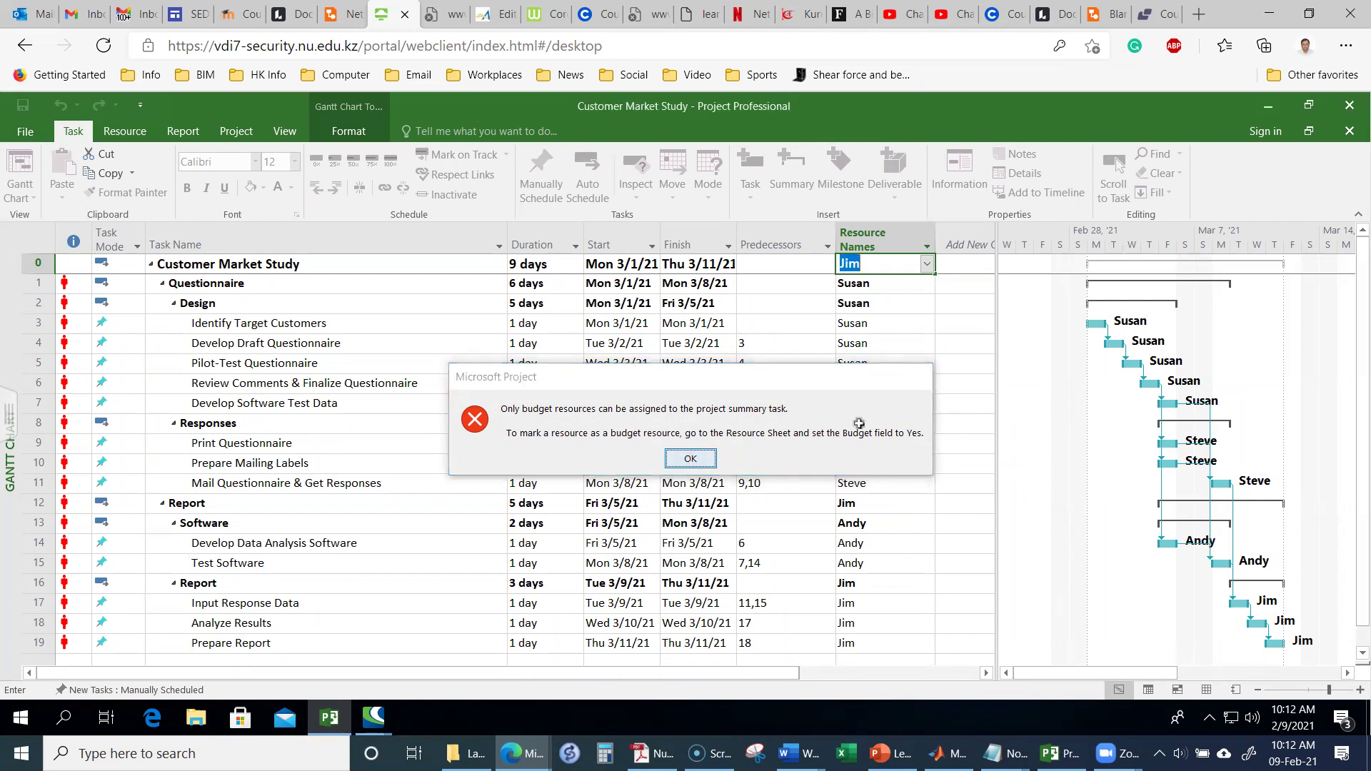
{"action": "left_click", "coordinate": [917, 286]}
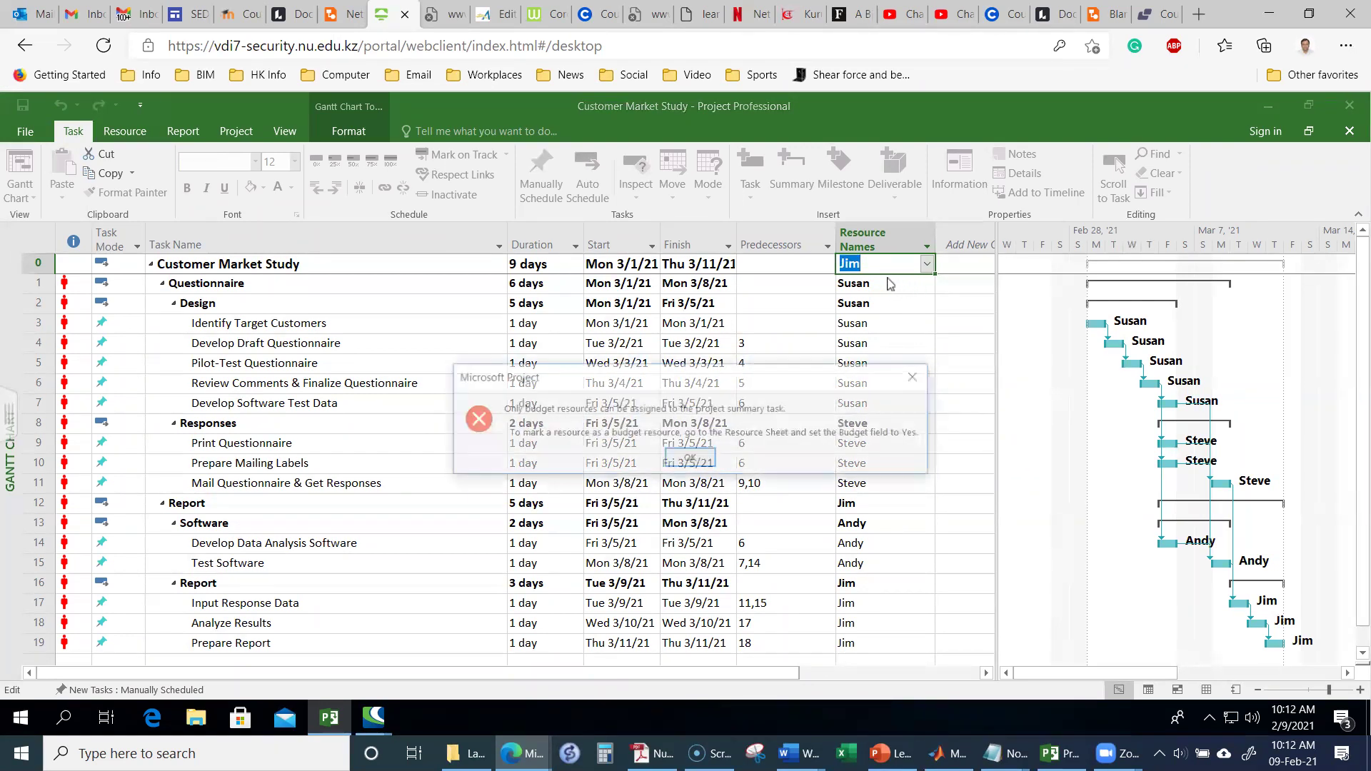
{"action": "key", "text": "Return"}
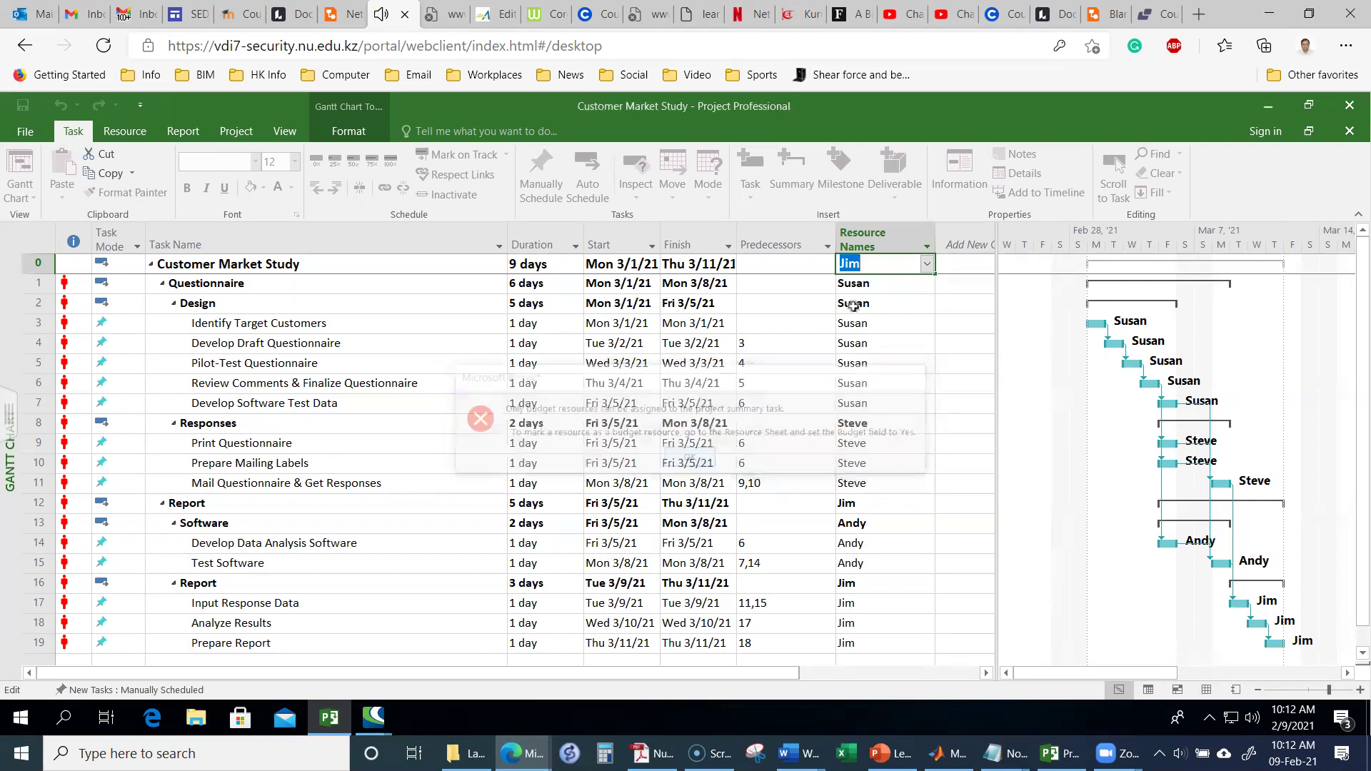
{"action": "type", "text": "`"}
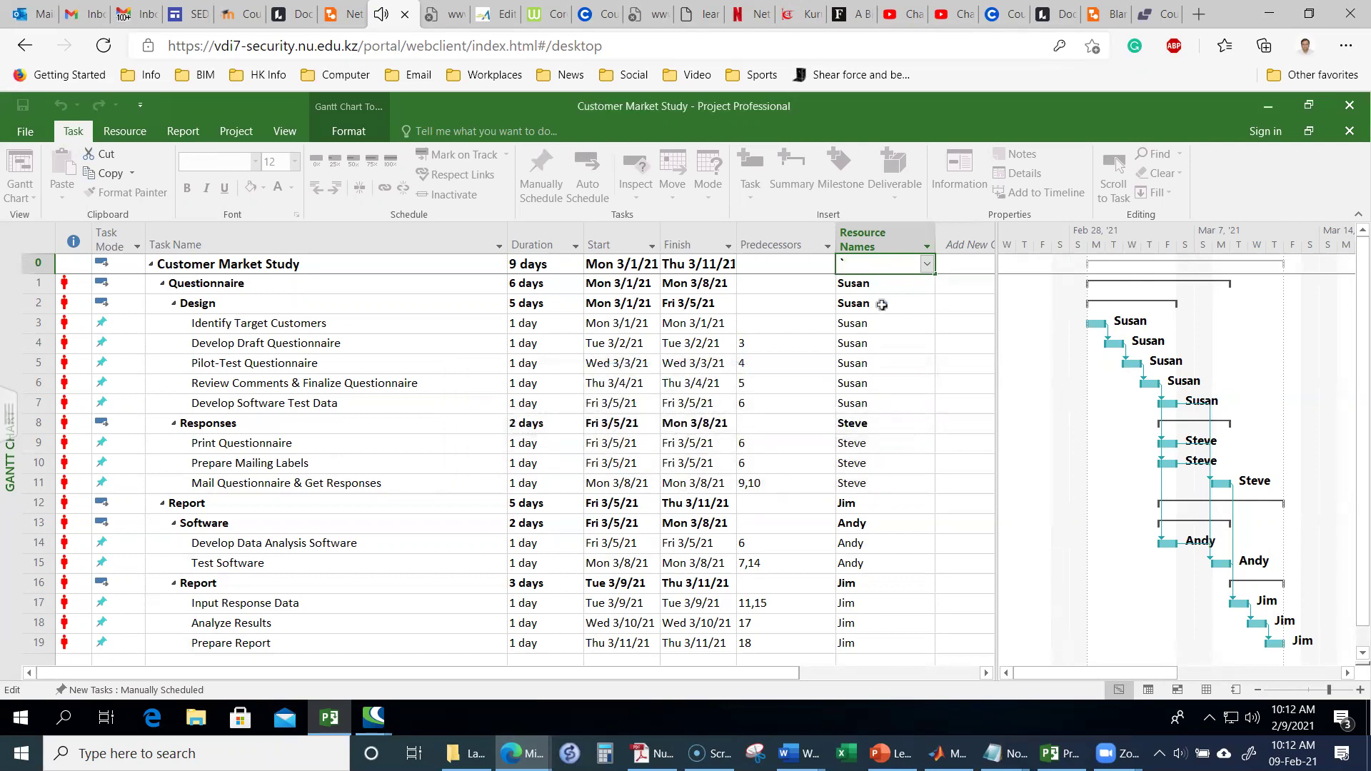
{"action": "key", "text": "BackSpace"}
{"action": "left_click", "coordinate": [900, 303]}
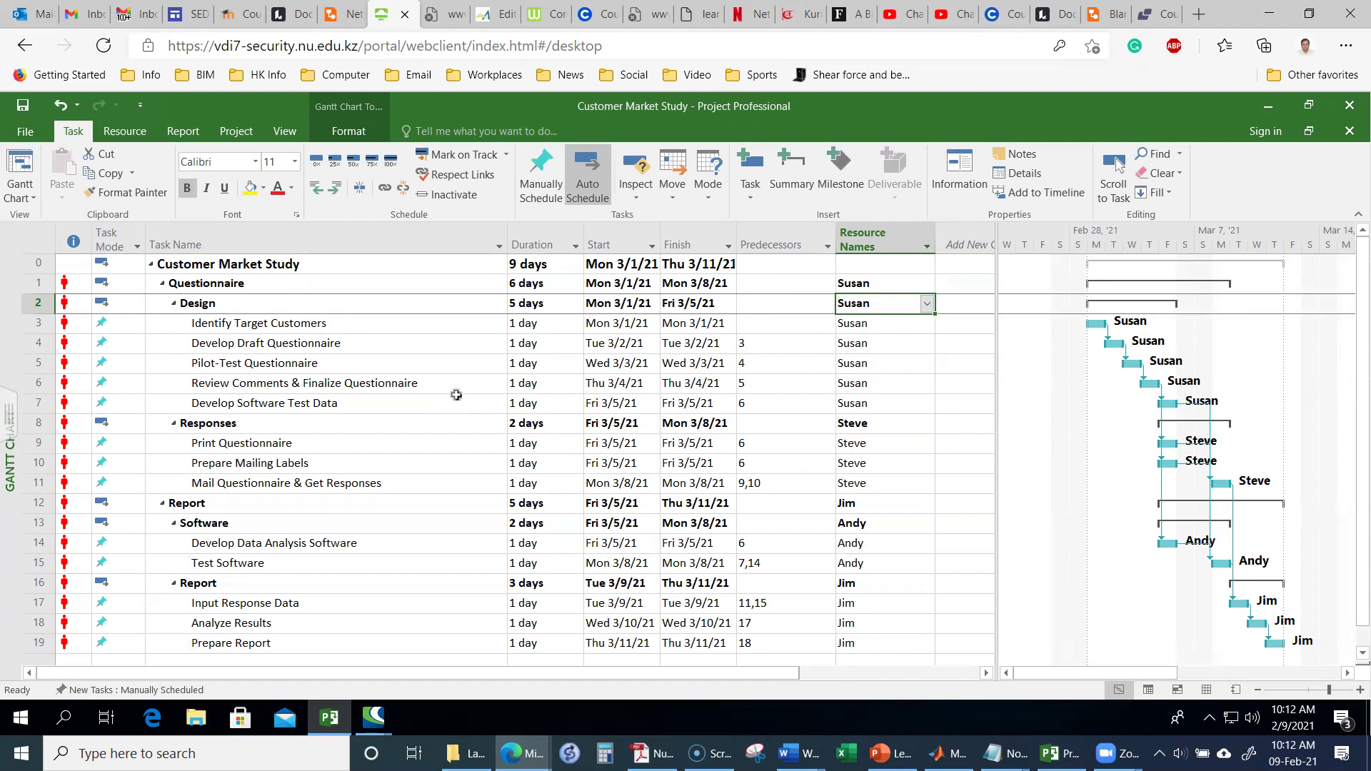
Step: Clear Susan from the Questionnaire and Design summary rows
{"action": "scroll", "coordinate": [457, 407], "scroll_direction": "down", "scroll_amount": 1}
{"action": "scroll", "coordinate": [456, 407], "scroll_direction": "down", "scroll_amount": 1}
{"action": "scroll", "coordinate": [457, 406], "scroll_direction": "up", "scroll_amount": 2}
{"action": "left_click", "coordinate": [881, 285]}
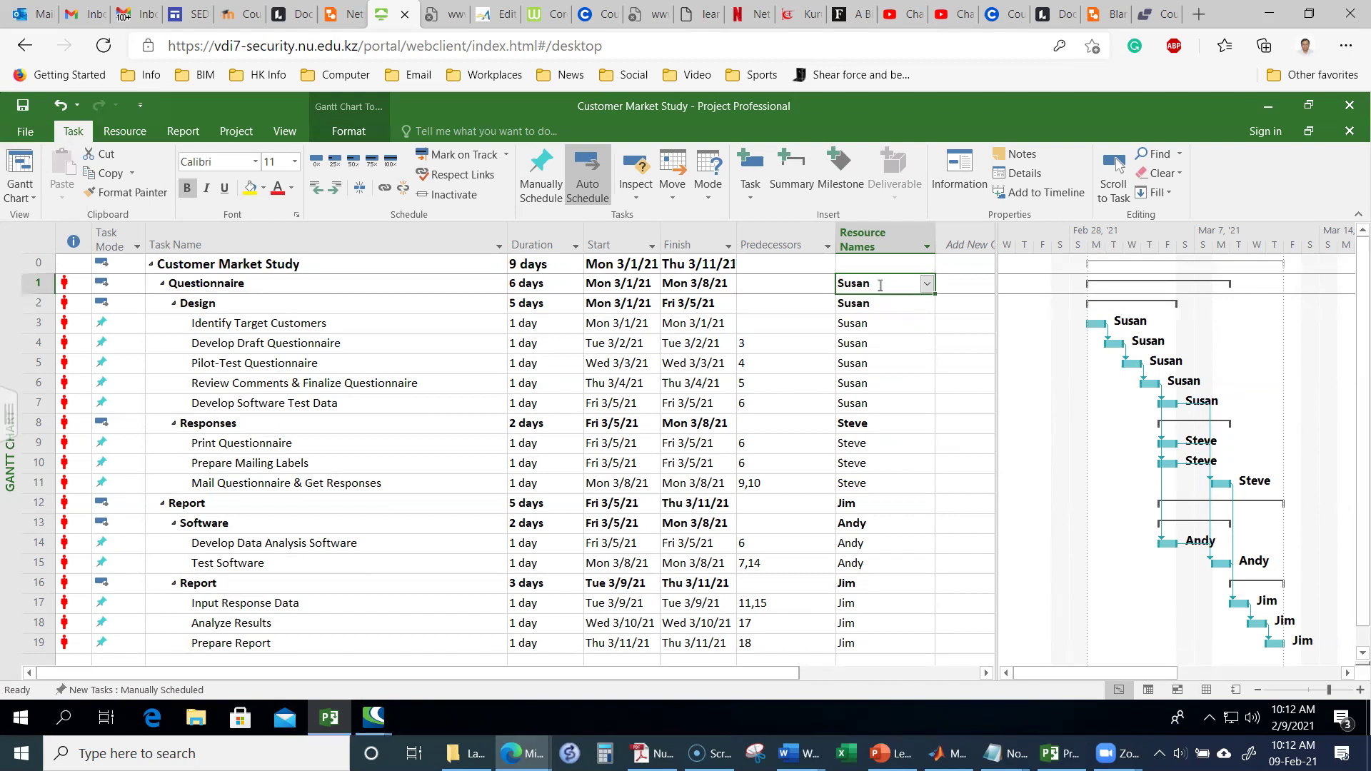
{"action": "key", "text": "Delete"}
{"action": "left_click", "coordinate": [882, 307]}
{"action": "key", "text": "Delete"}
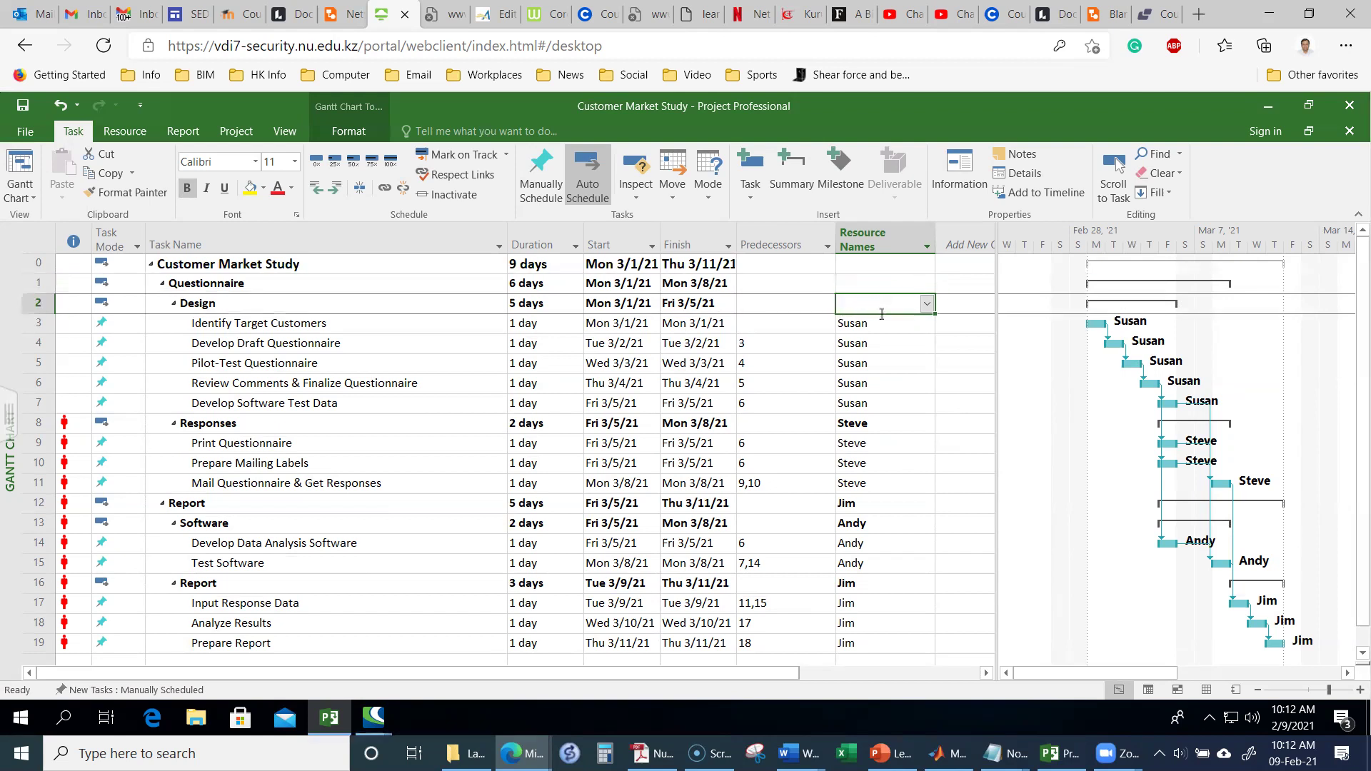
Step: Clear Steve, Jim and Andy from the Responses, Report and Software summary rows
{"action": "left_click", "coordinate": [879, 423]}
{"action": "key", "text": "Delete"}
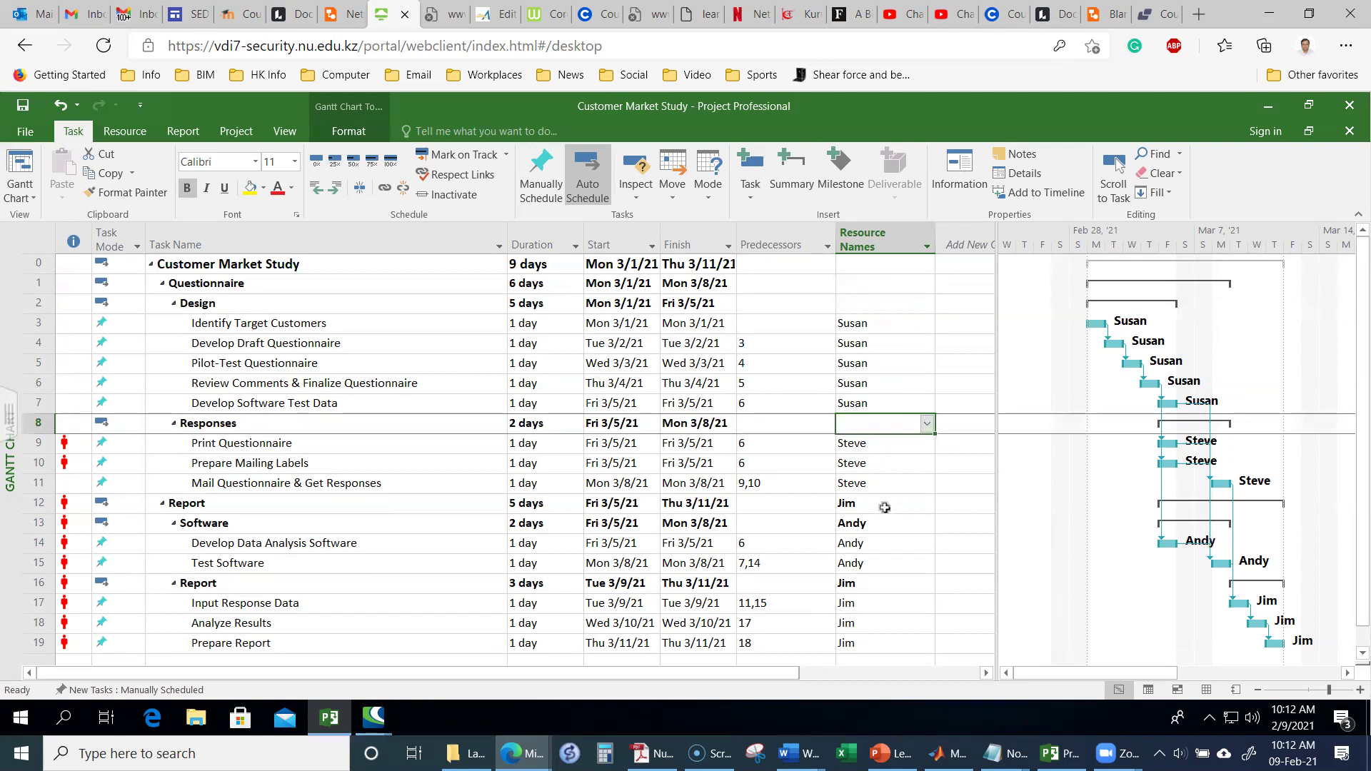
{"action": "left_click", "coordinate": [884, 506]}
{"action": "key", "text": "Delete"}
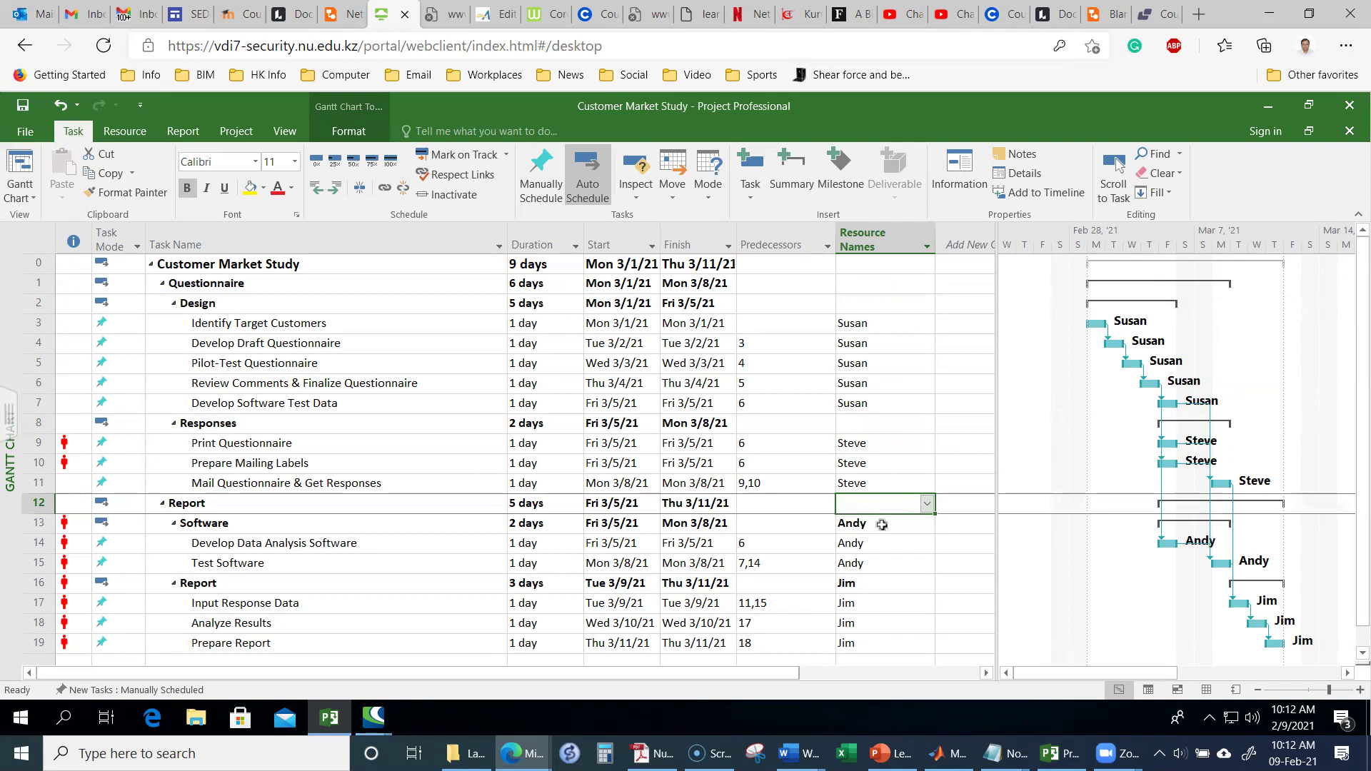
{"action": "left_click", "coordinate": [882, 525]}
{"action": "key", "text": "Delete"}
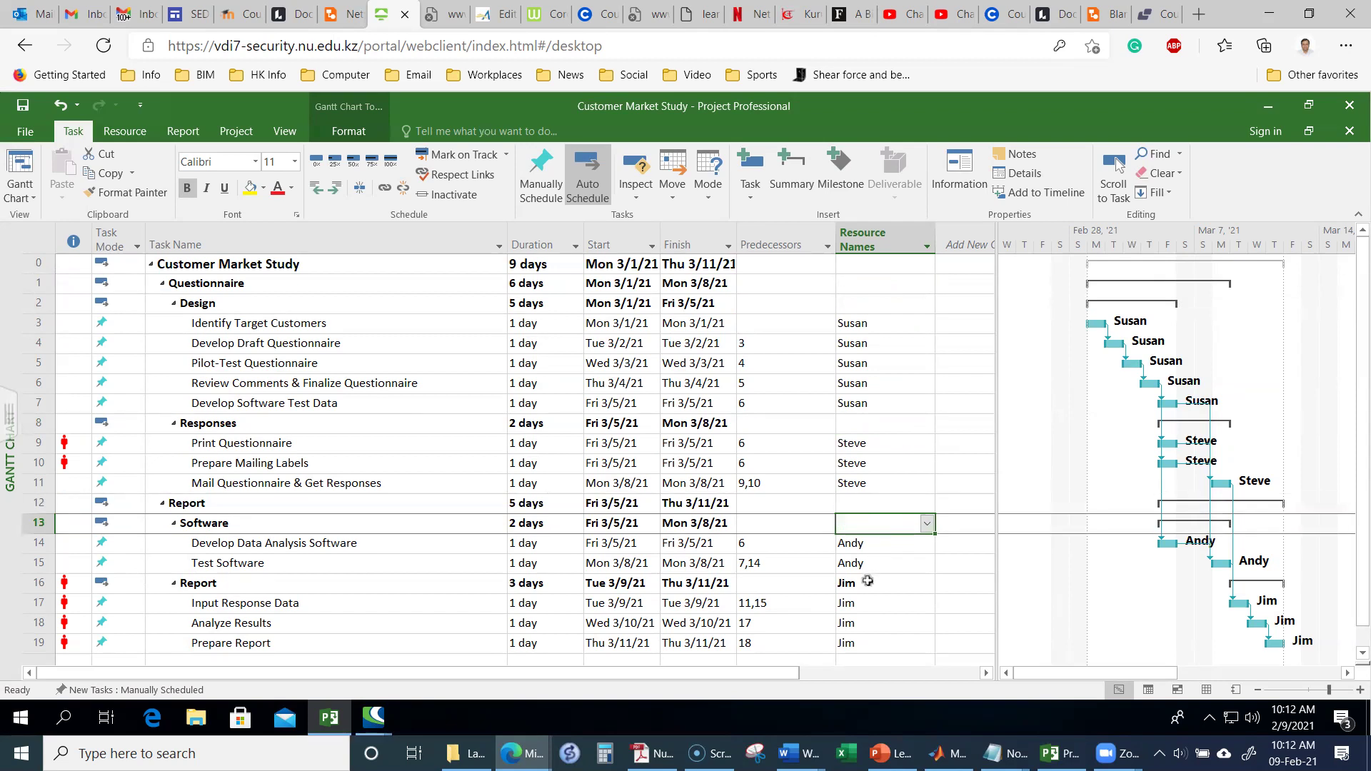
{"action": "left_click", "coordinate": [869, 583]}
{"action": "key", "text": "Delete"}
{"action": "key", "text": "Left"}
{"action": "key", "text": "Left"}
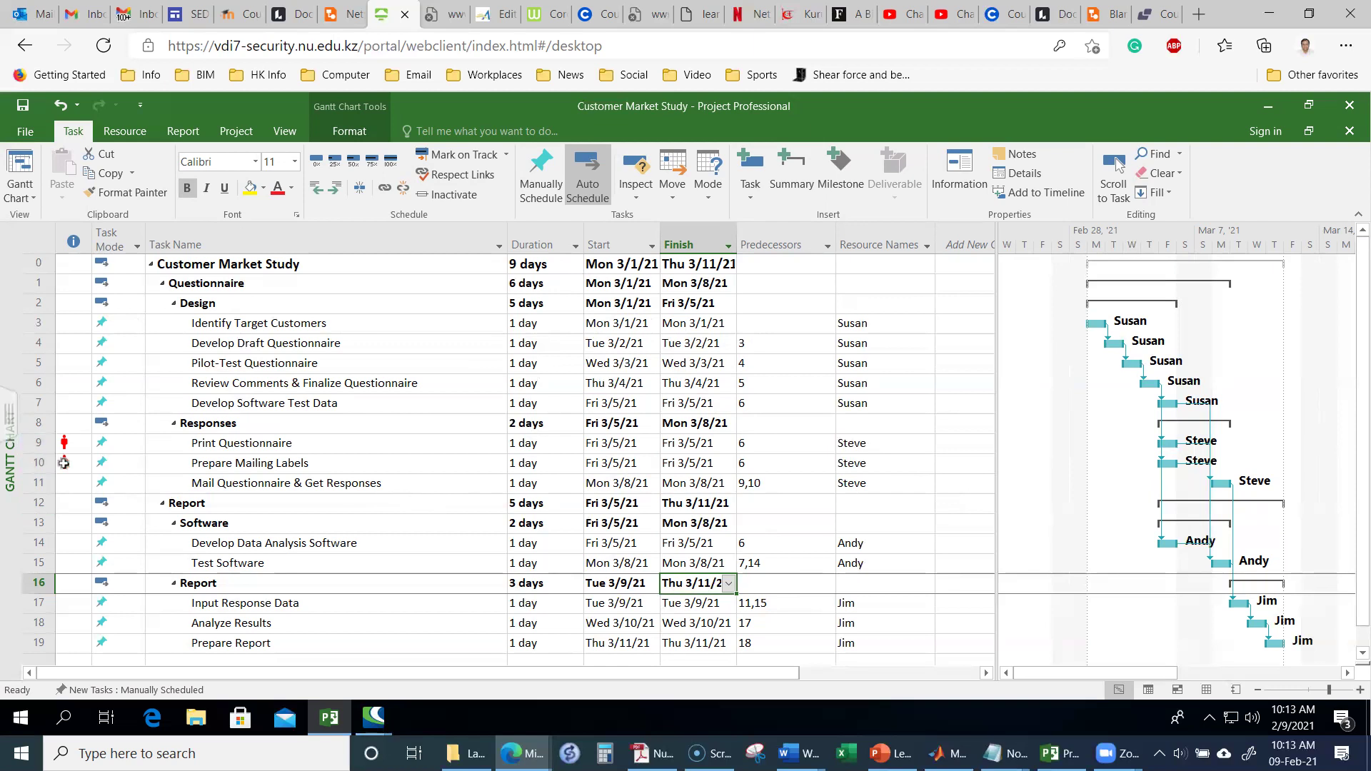
{"action": "mouse_move", "coordinate": [65, 465]}
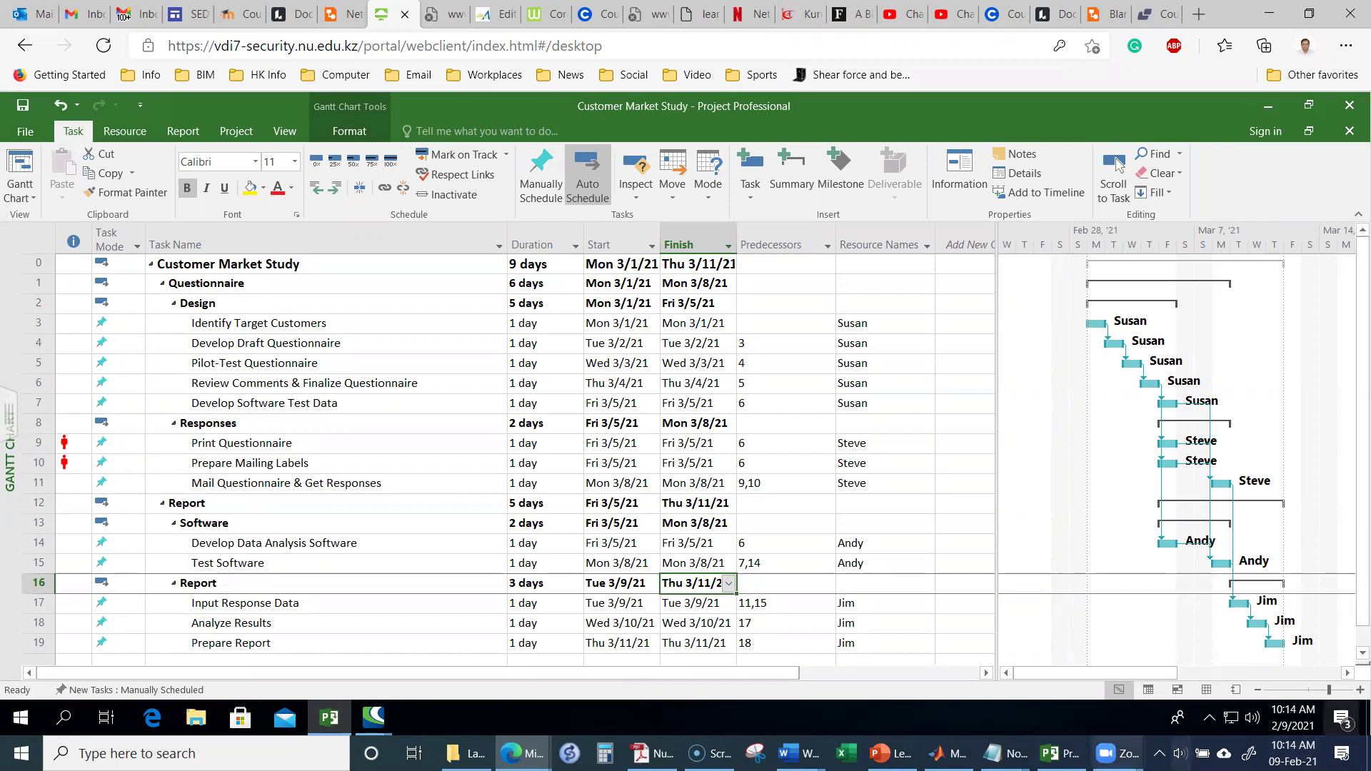
{"action": "mouse_move", "coordinate": [1005, 754]}
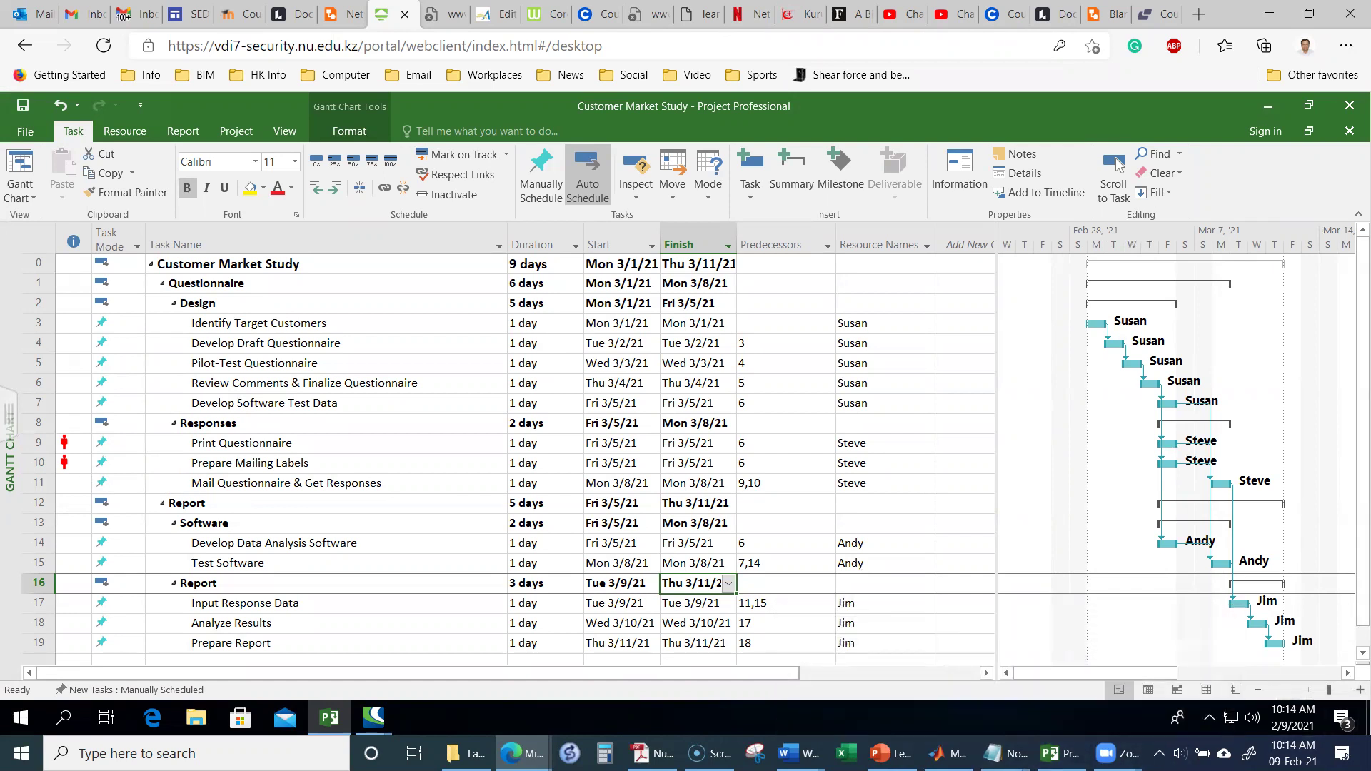